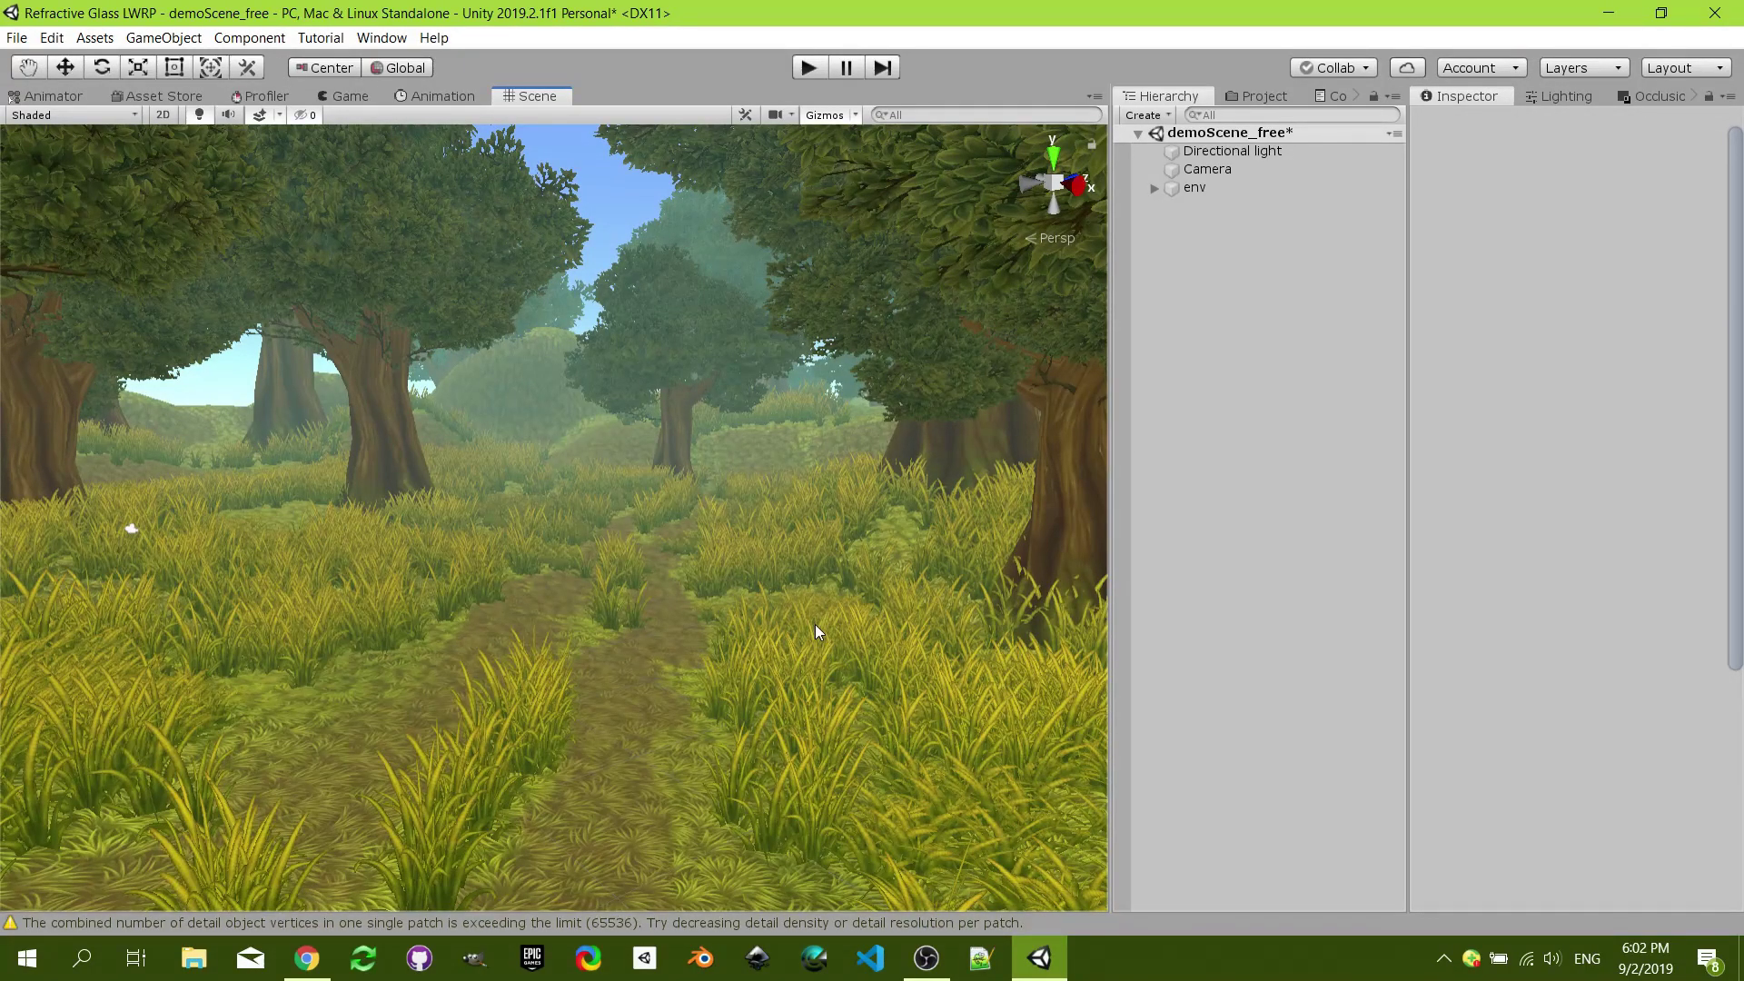
- Switch to the Project tab and collapse the expanded forest asset pack folder
{"action": "right_click", "coordinate": [1246, 345]}
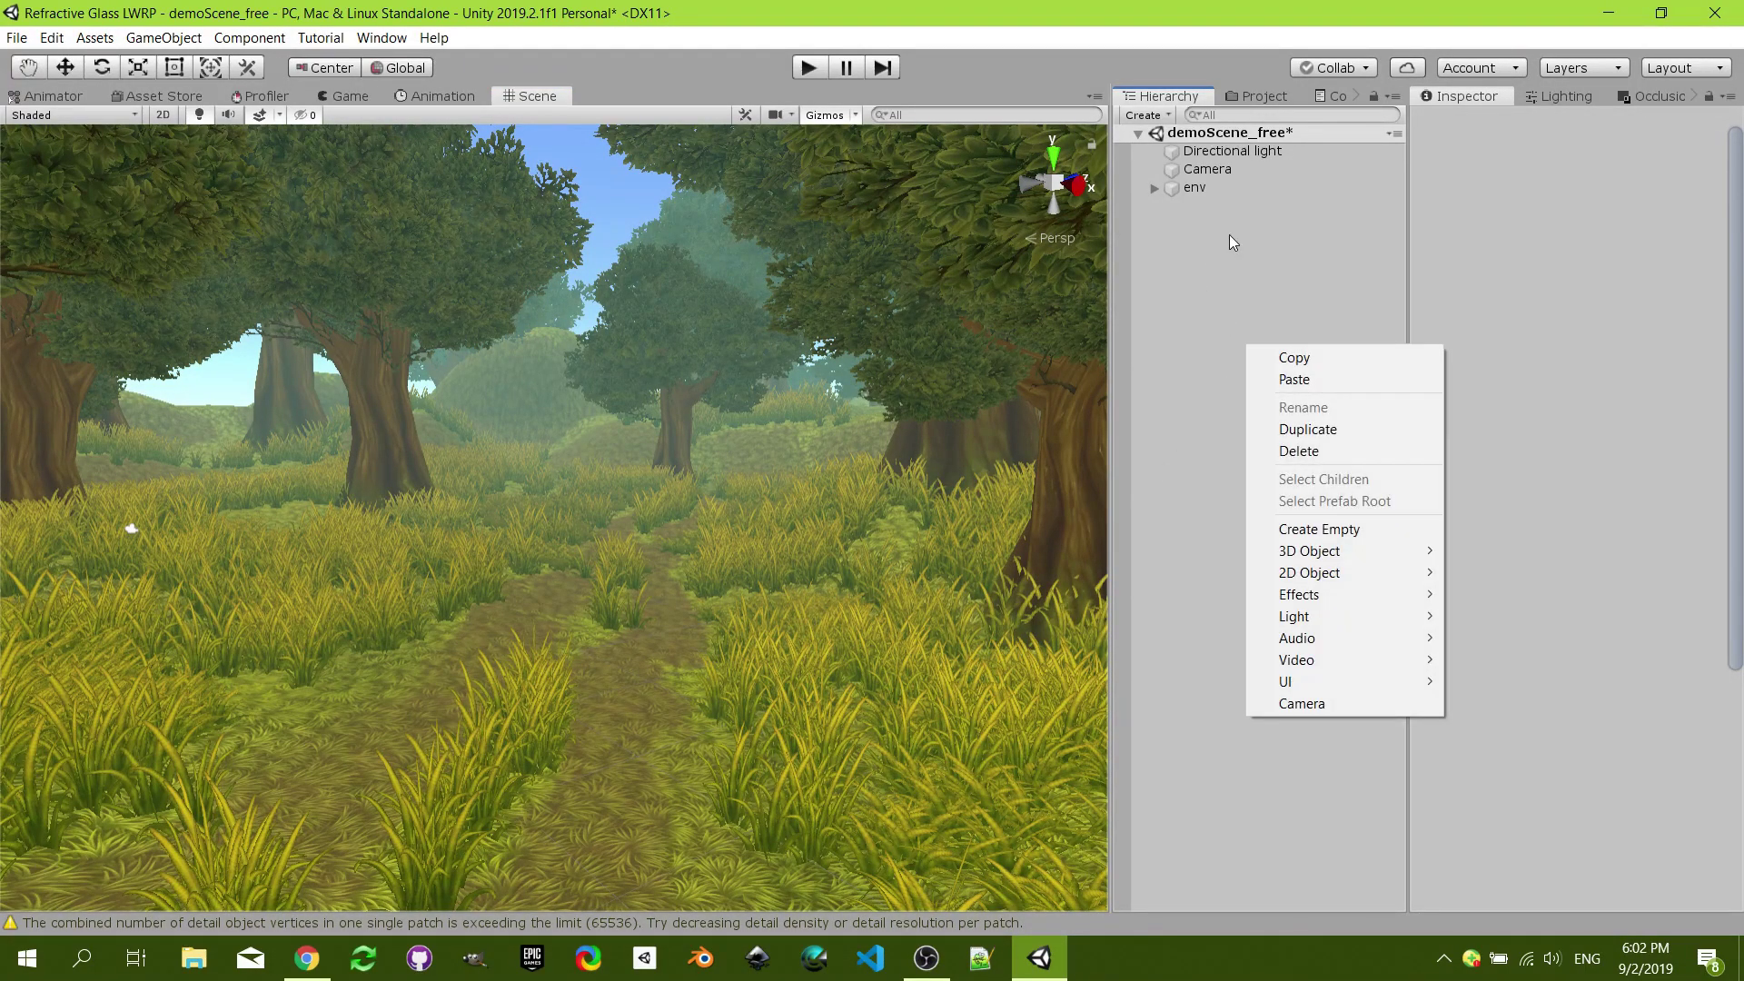
{"action": "left_click", "coordinate": [1270, 97]}
{"action": "left_click", "coordinate": [1264, 97]}
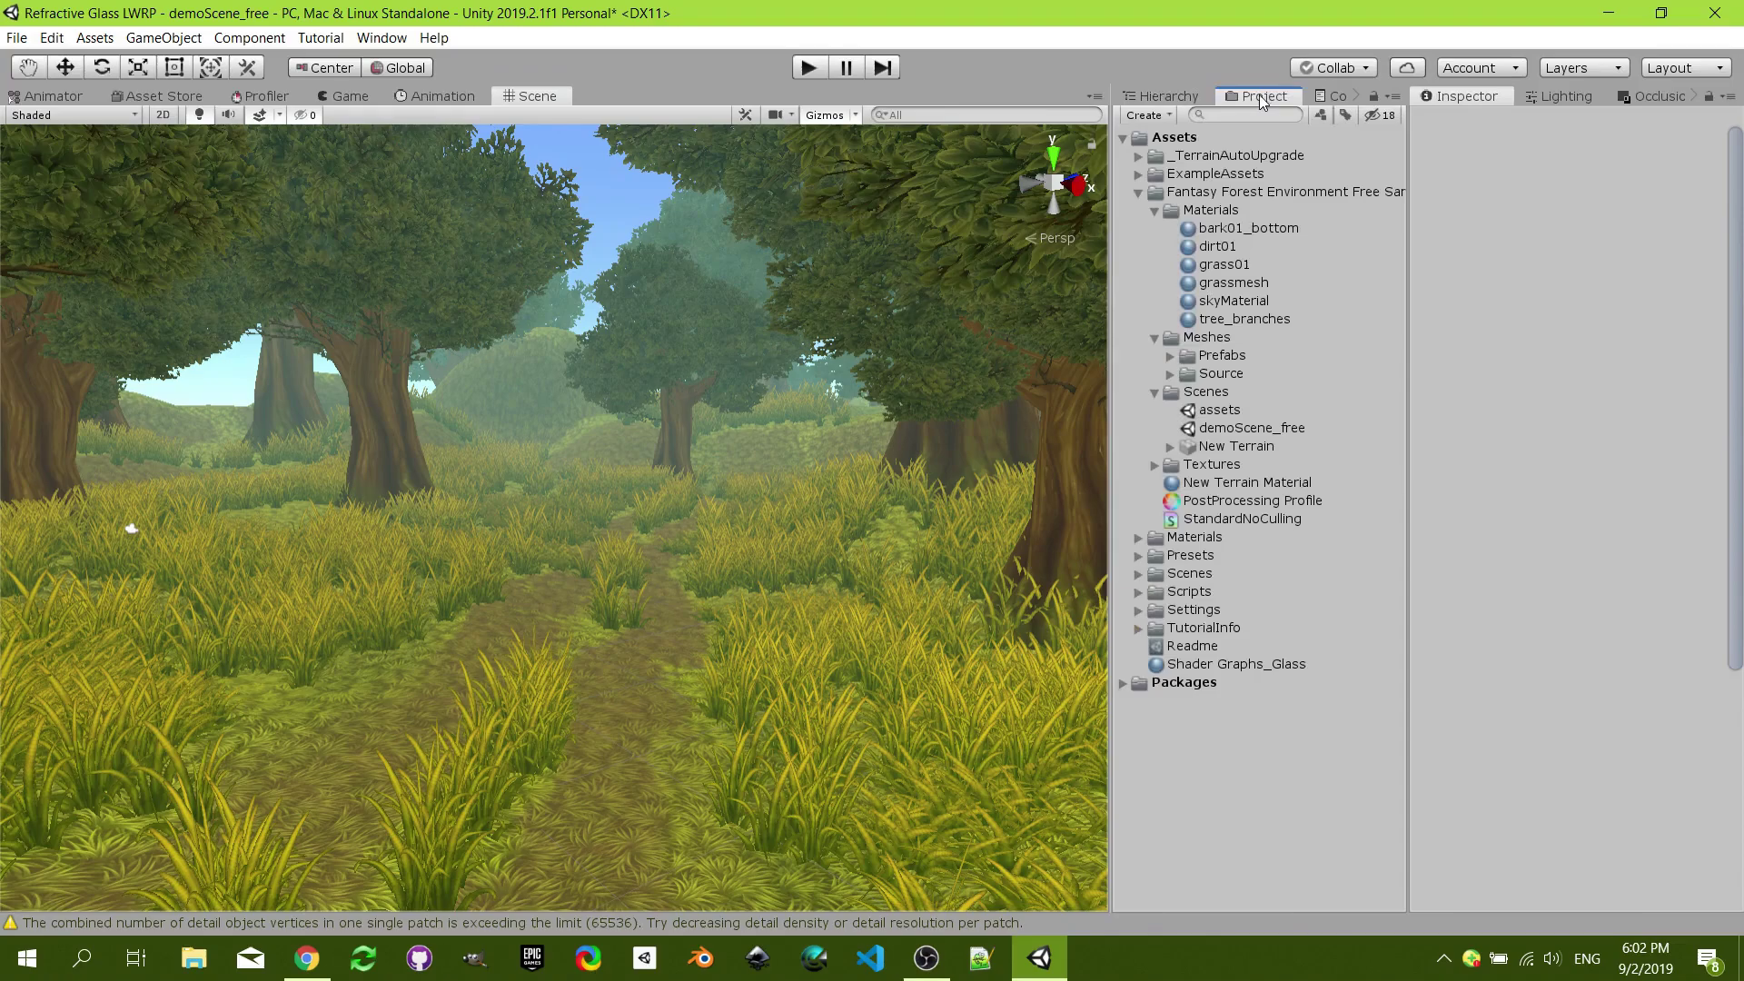
{"action": "left_click", "coordinate": [1137, 194]}
- Create a PBR Graph shader in the Assets folder named 'Lit Glass'
{"action": "right_click", "coordinate": [1187, 138]}
{"action": "mouse_move", "coordinate": [1284, 153]}
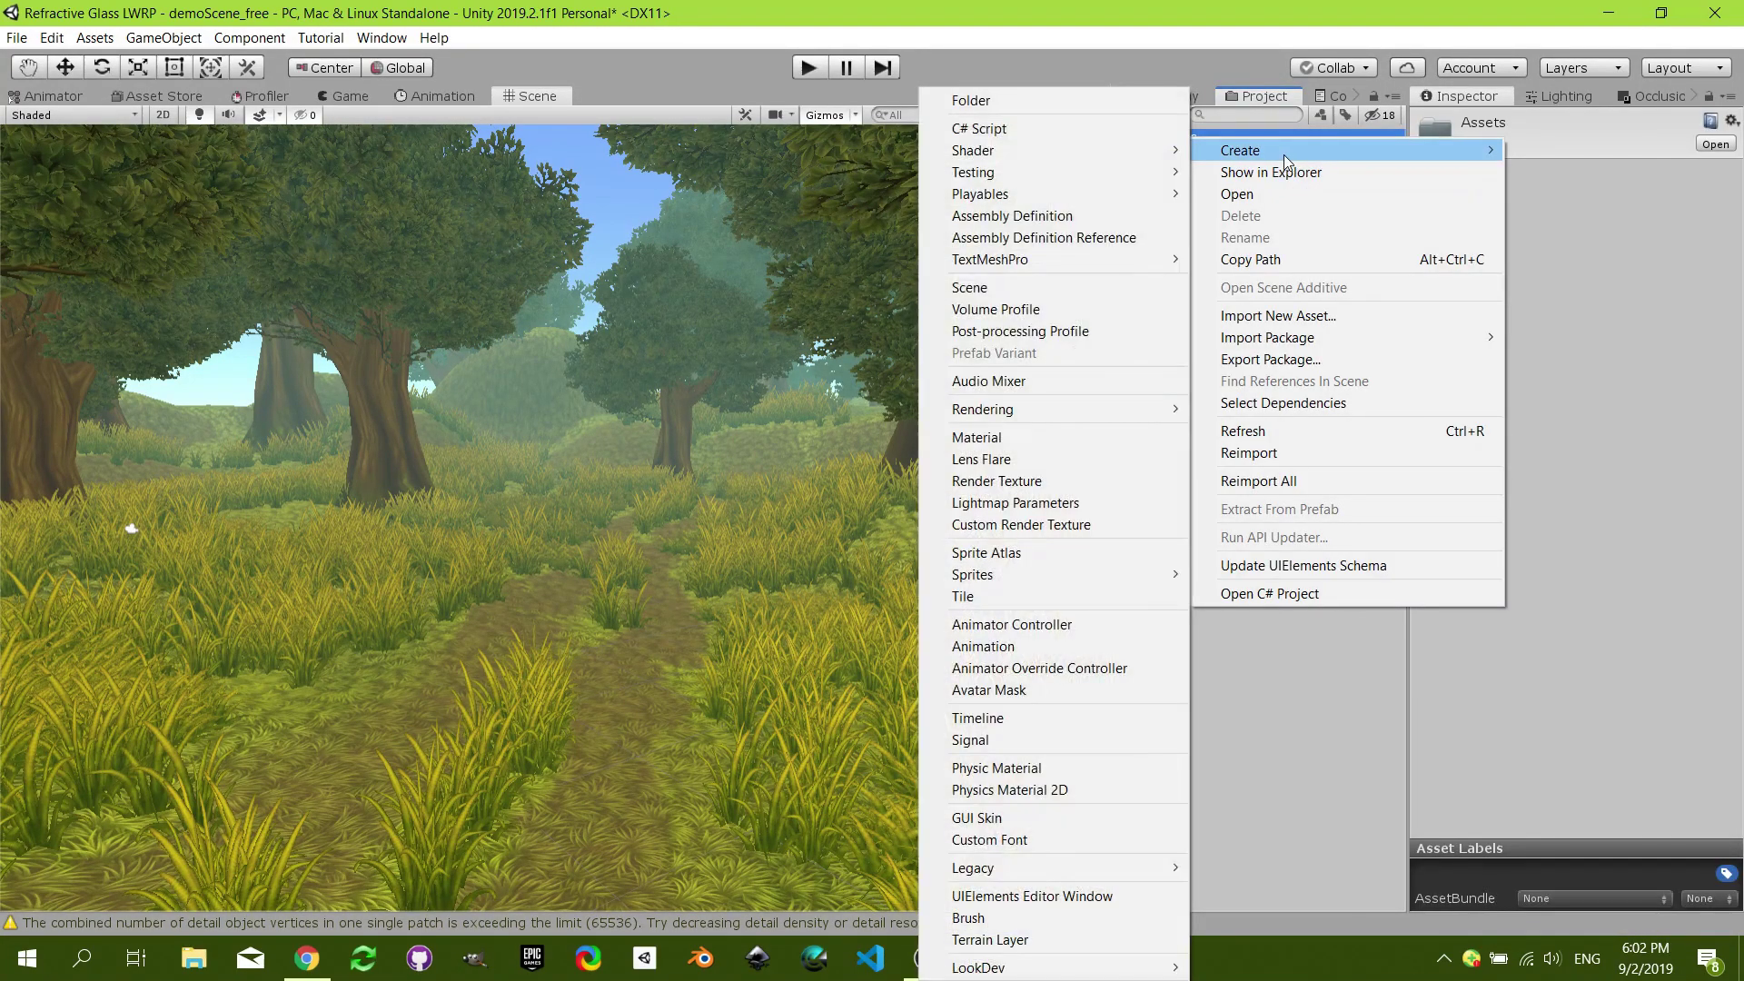
{"action": "mouse_move", "coordinate": [1048, 420]}
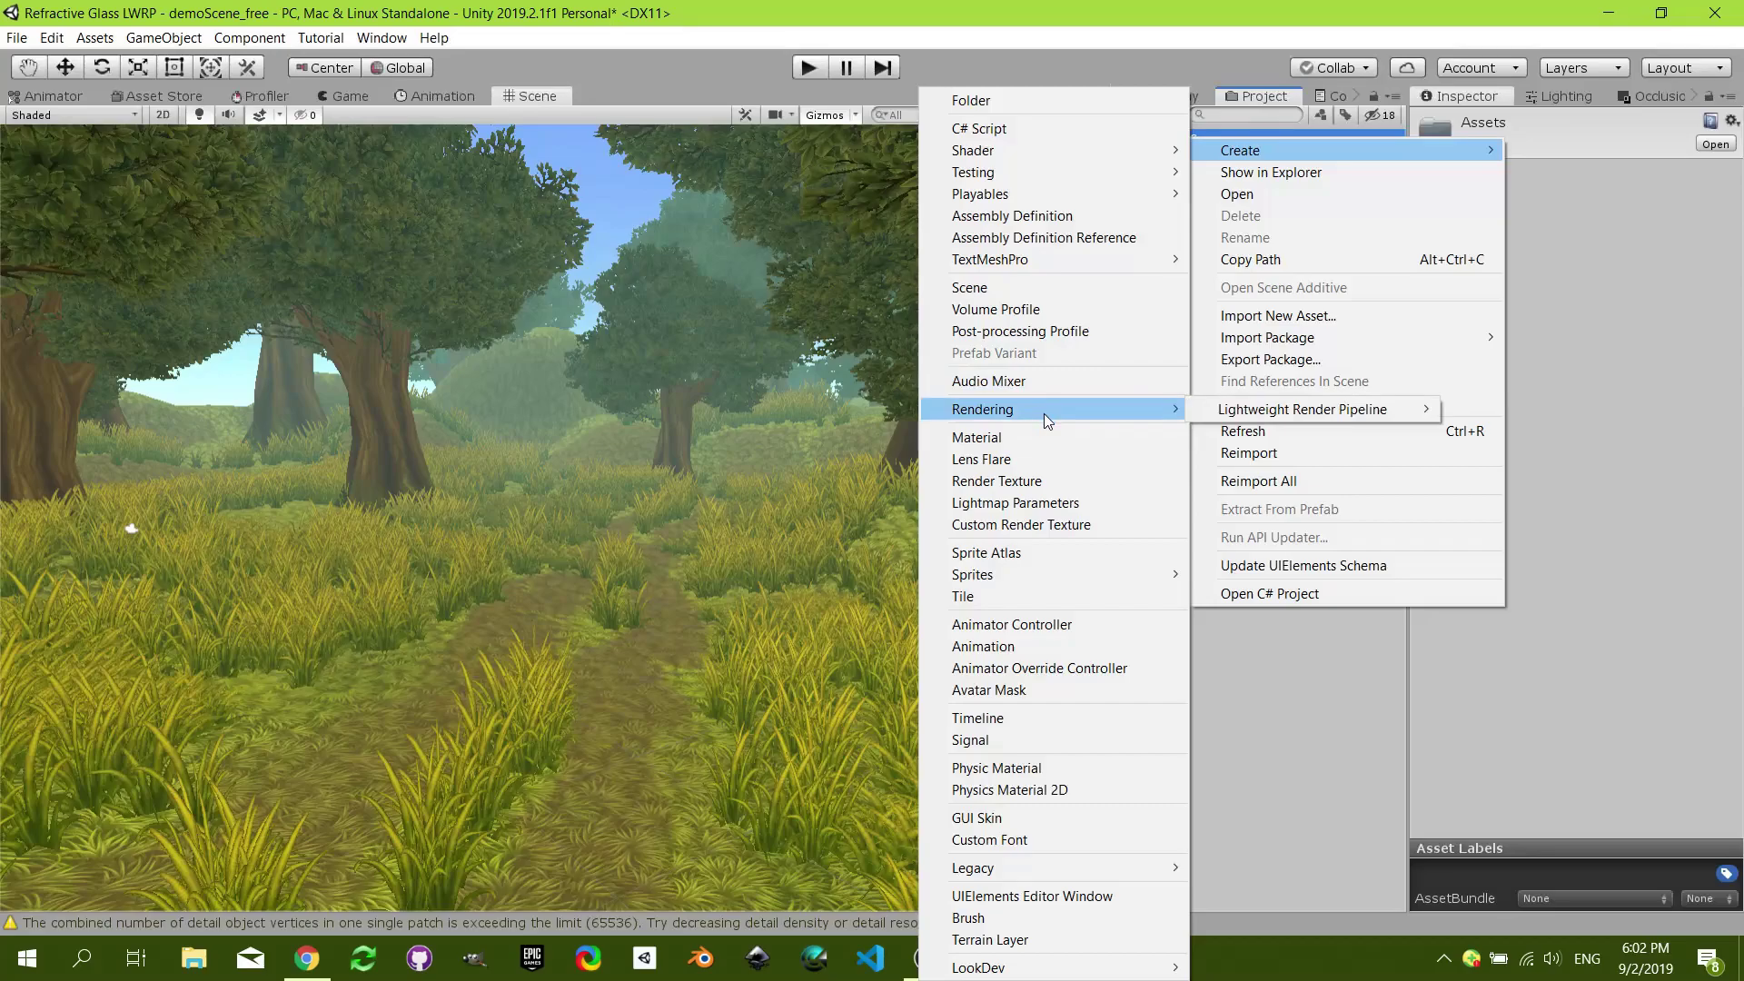
{"action": "mouse_move", "coordinate": [1072, 152]}
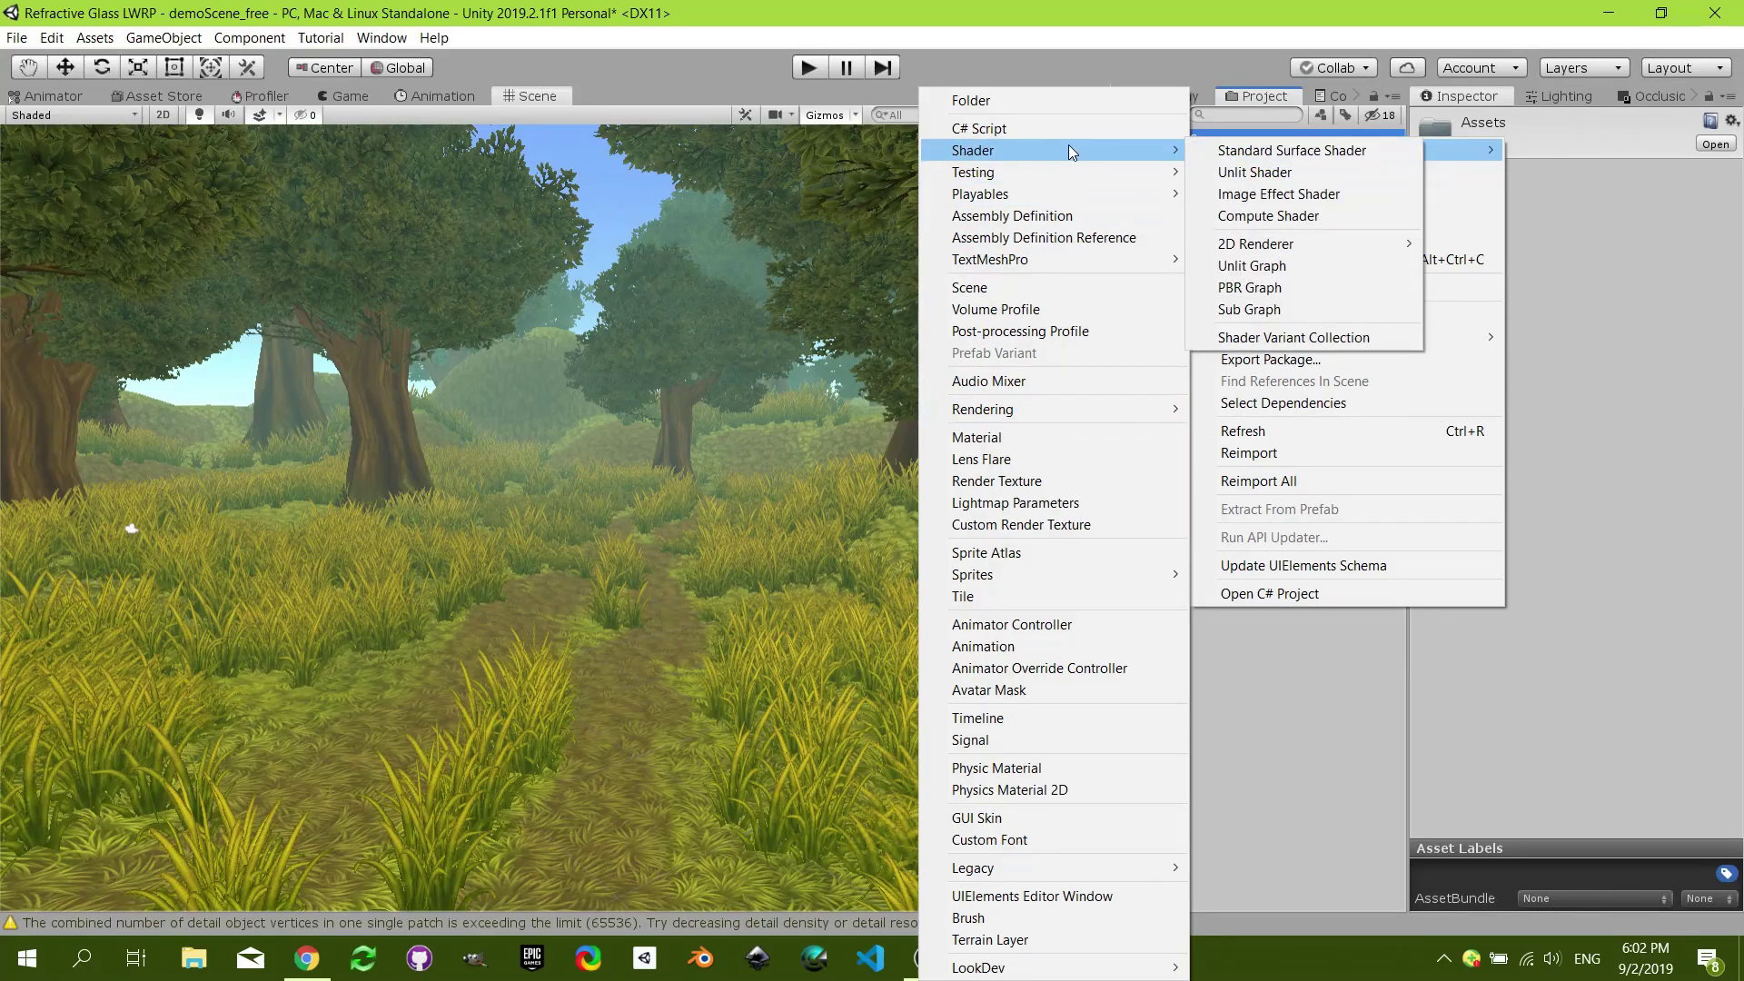
{"action": "left_click", "coordinate": [1283, 287]}
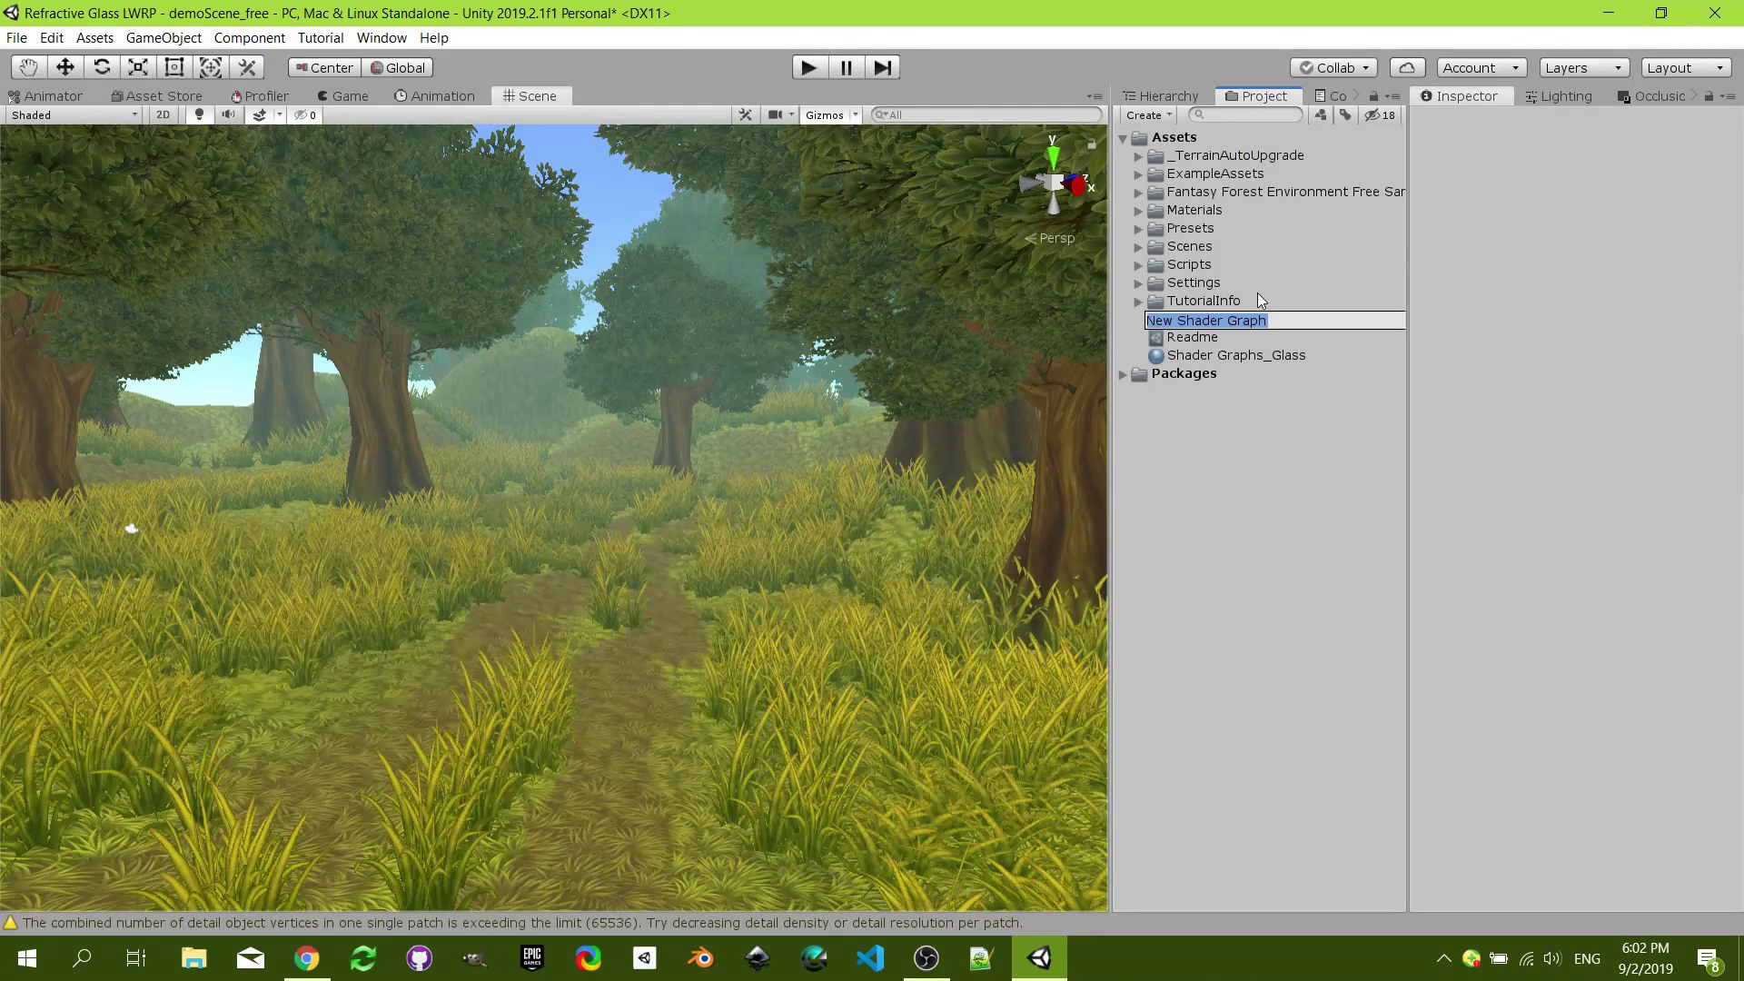
{"action": "type", "text": "Lit Glass"}
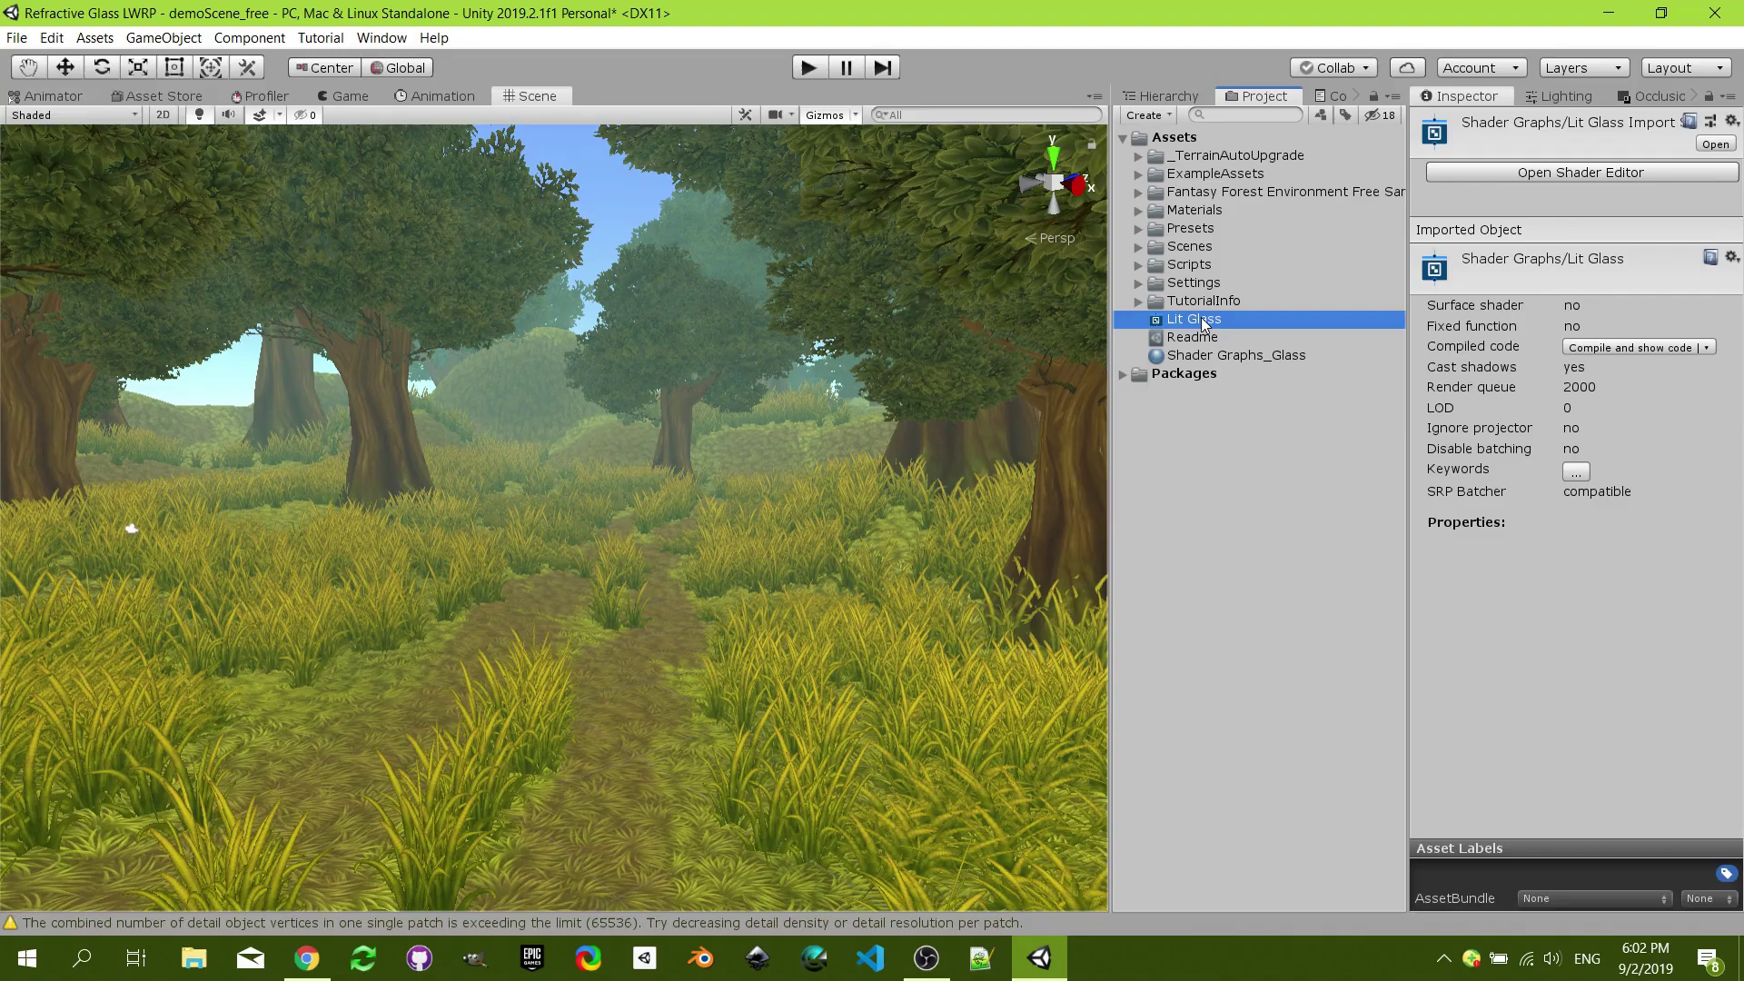
- Open Lit Glass in Shader Graph and add a Reflection Probe node left of PBR Master
{"action": "double_click", "coordinate": [1201, 318]}
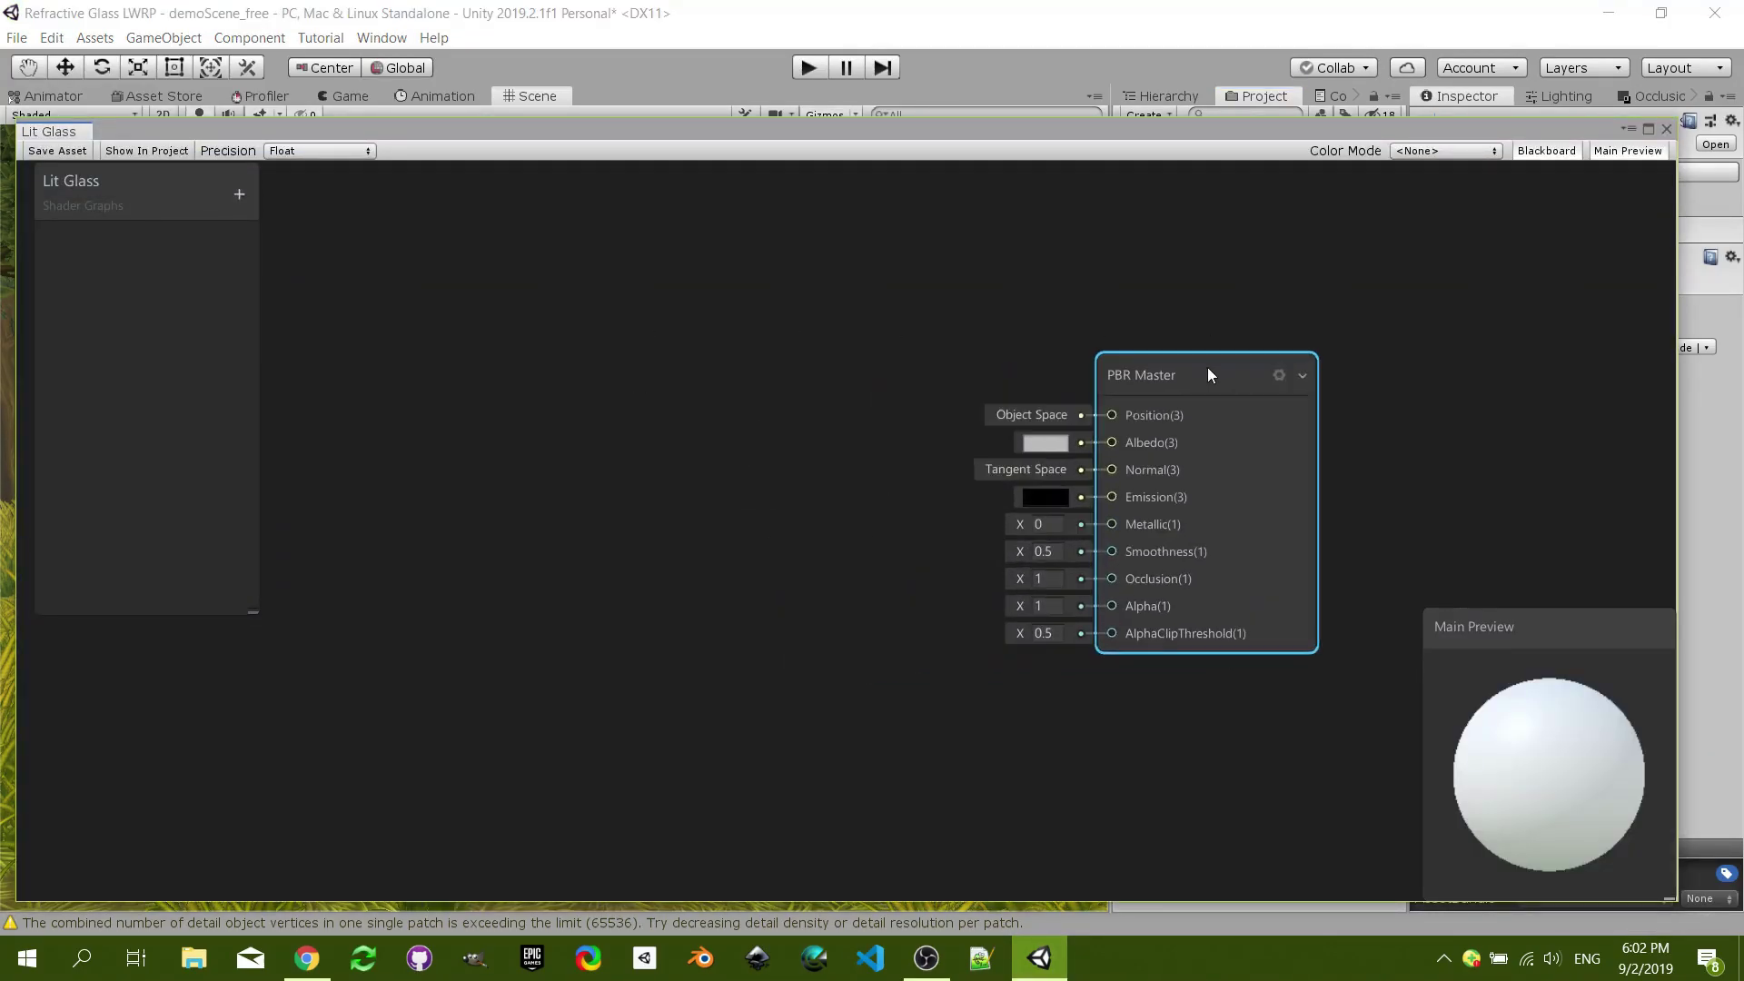
{"action": "right_click", "coordinate": [502, 347]}
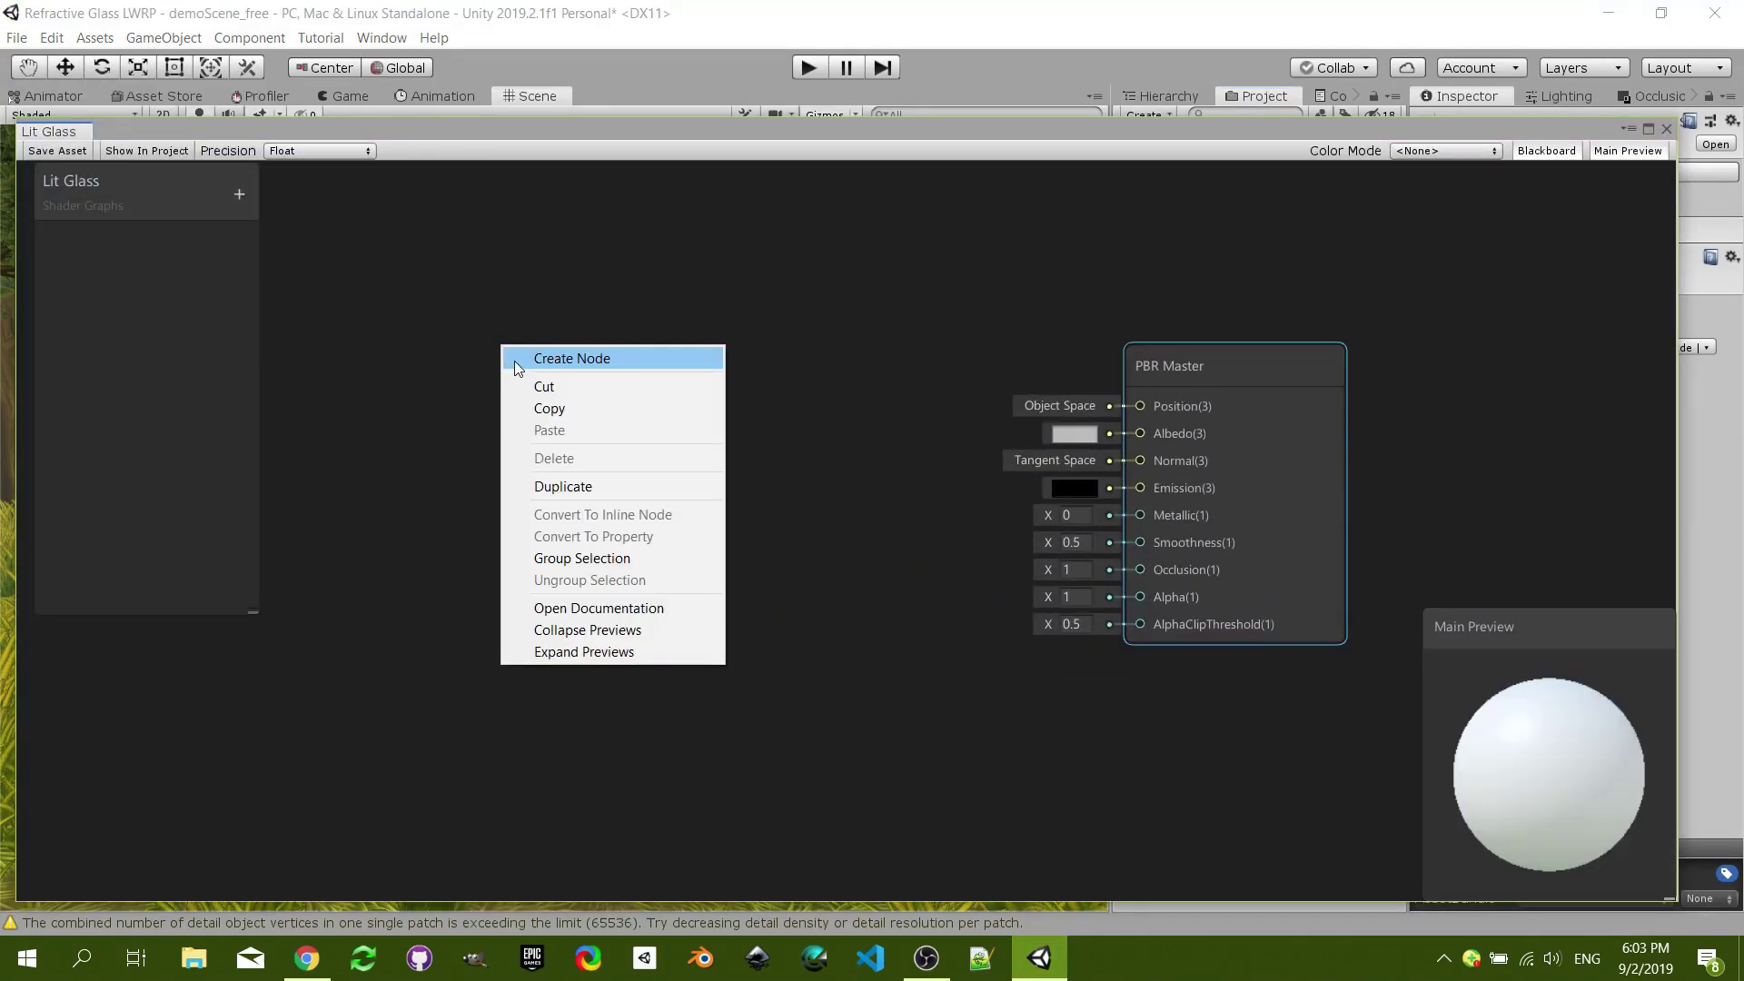
{"action": "left_click", "coordinate": [514, 361]}
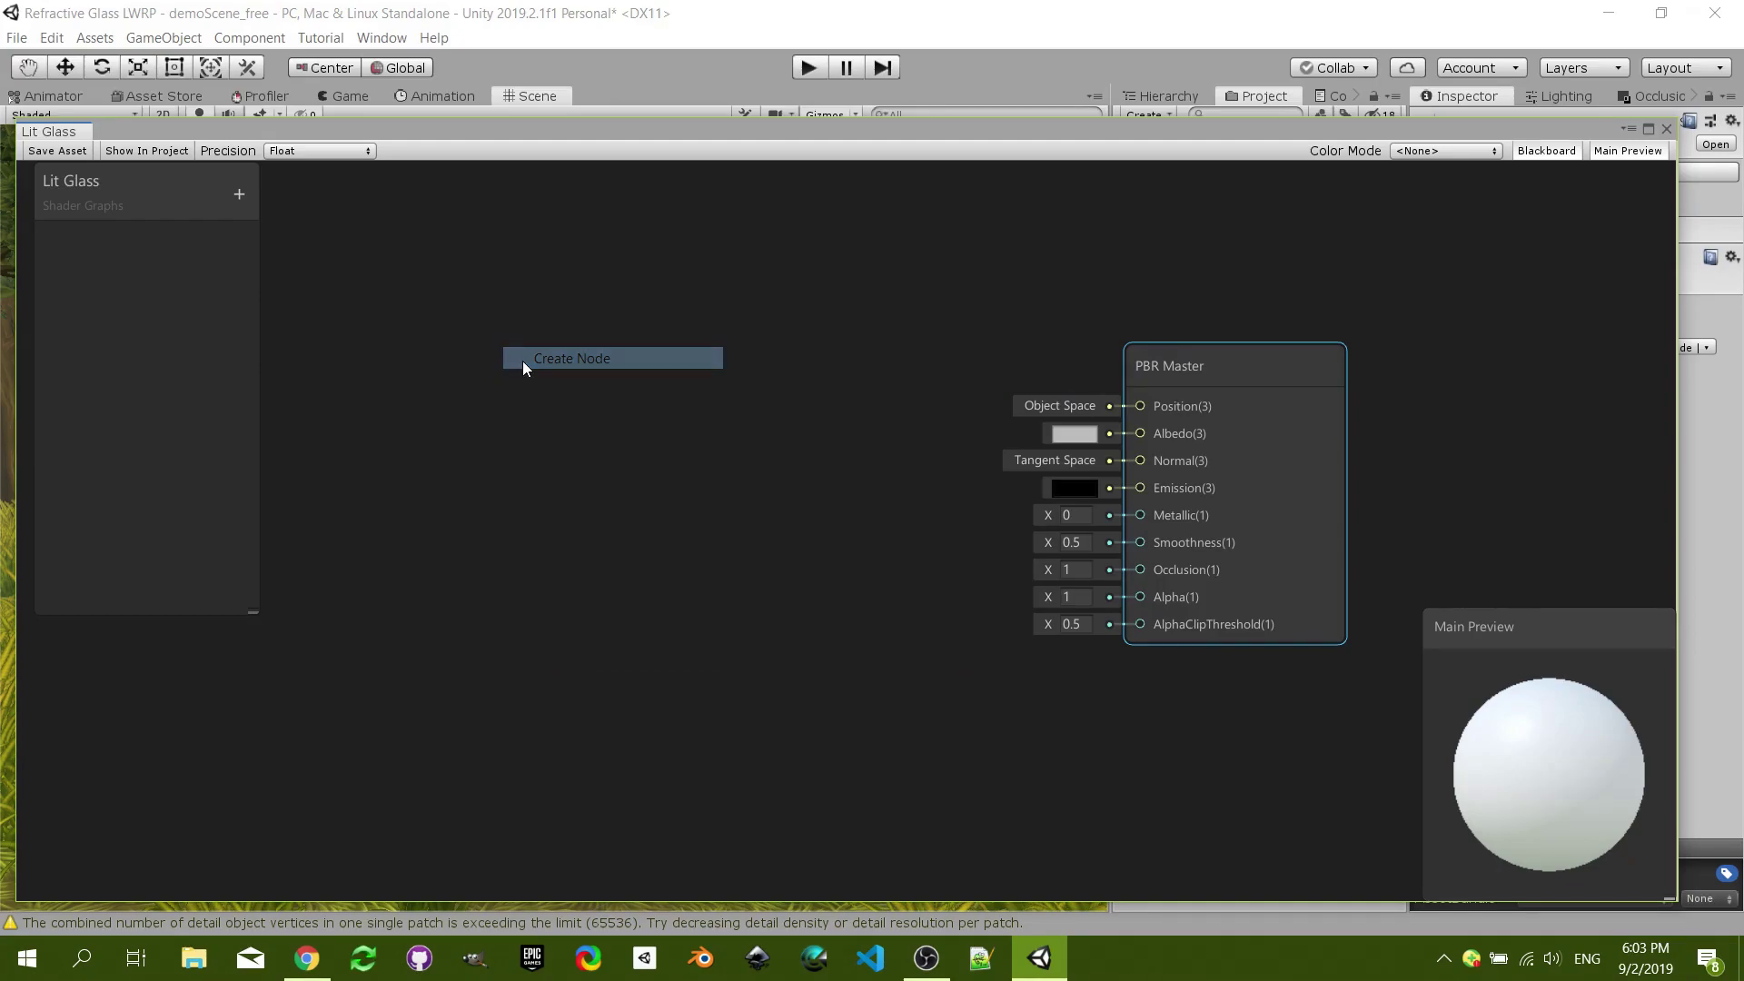
{"action": "type", "text": "ref"}
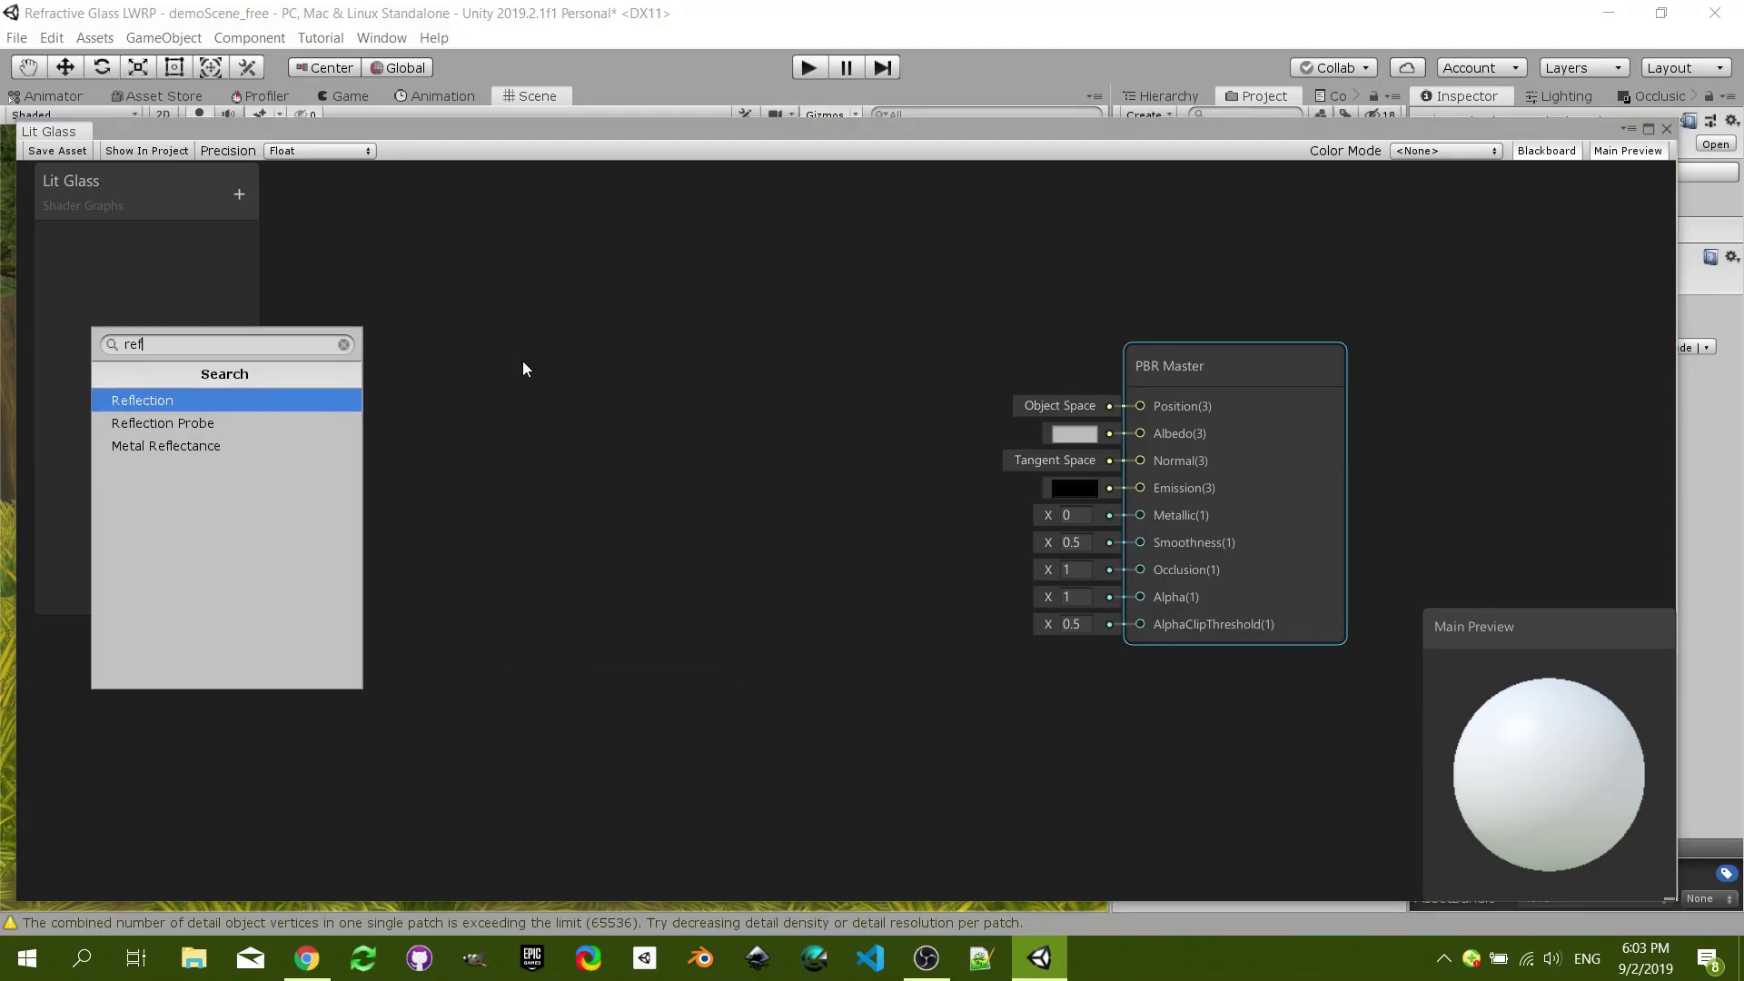
{"action": "key", "text": "Down"}
{"action": "key", "text": "Return"}
{"action": "left_click_drag", "start_coordinate": [534, 376], "coordinate": [661, 352]}
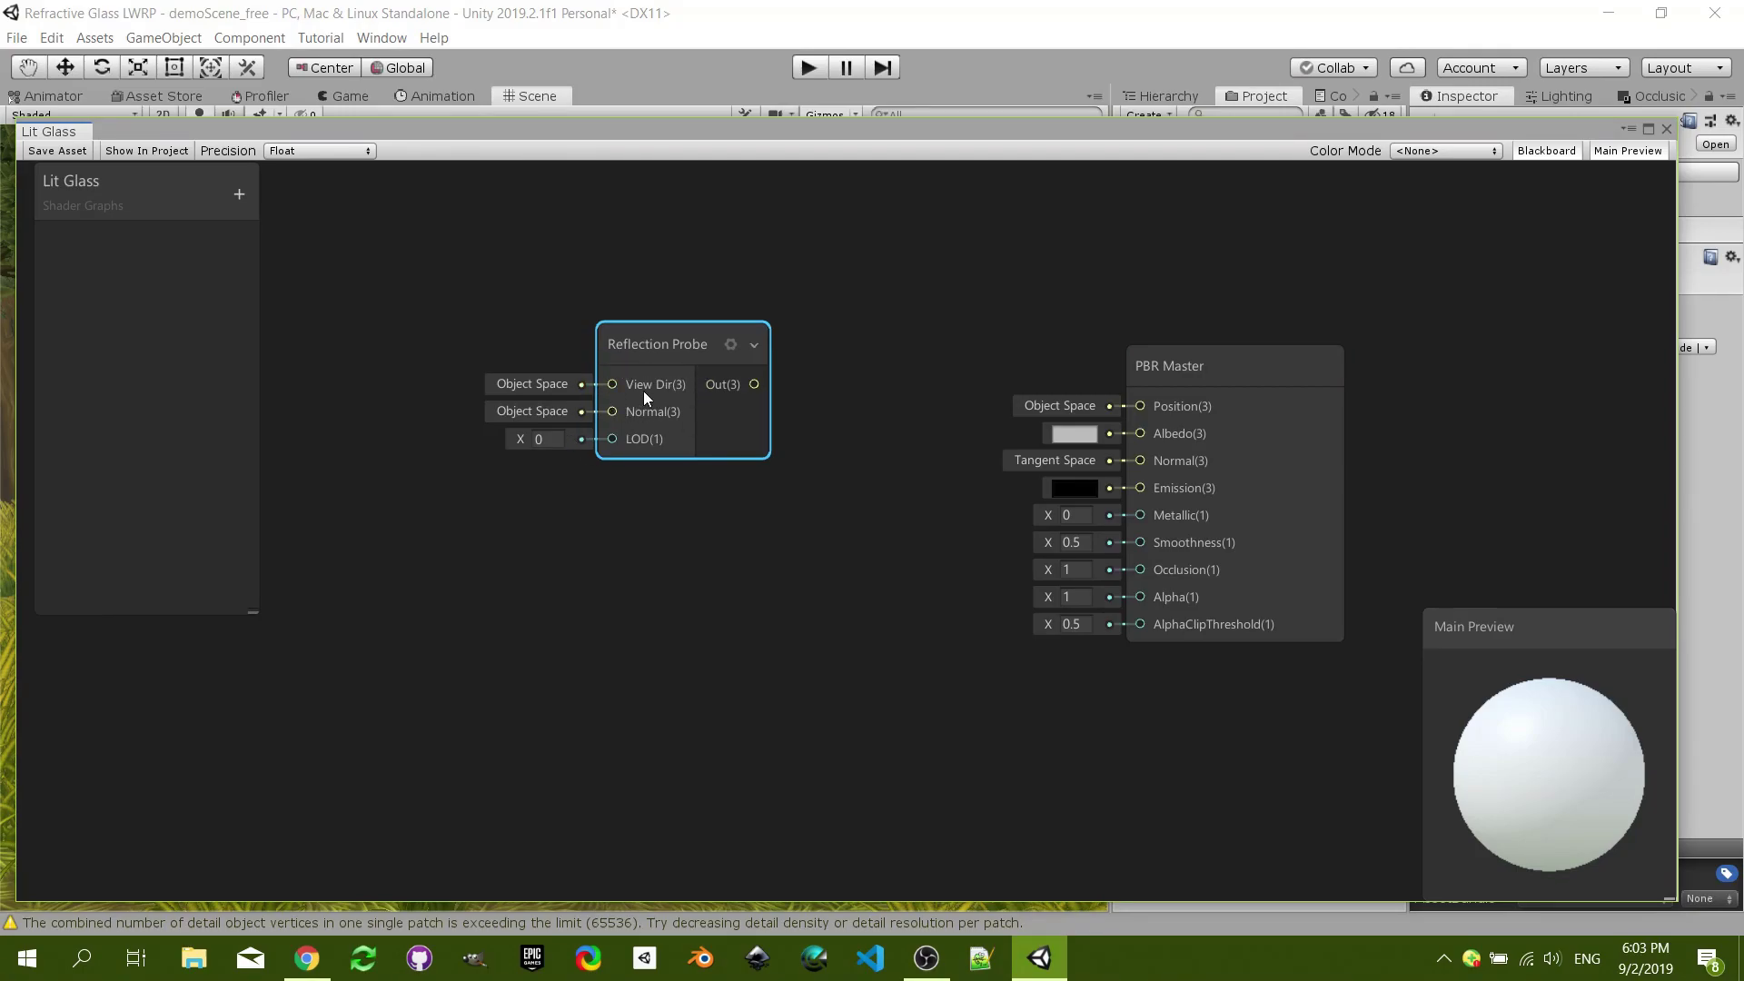
- Wire the Reflection Probe output into PBR Master's Albedo and tidy the node positions
{"action": "left_click", "coordinate": [868, 430]}
{"action": "left_click_drag", "start_coordinate": [1221, 400], "coordinate": [1274, 363]}
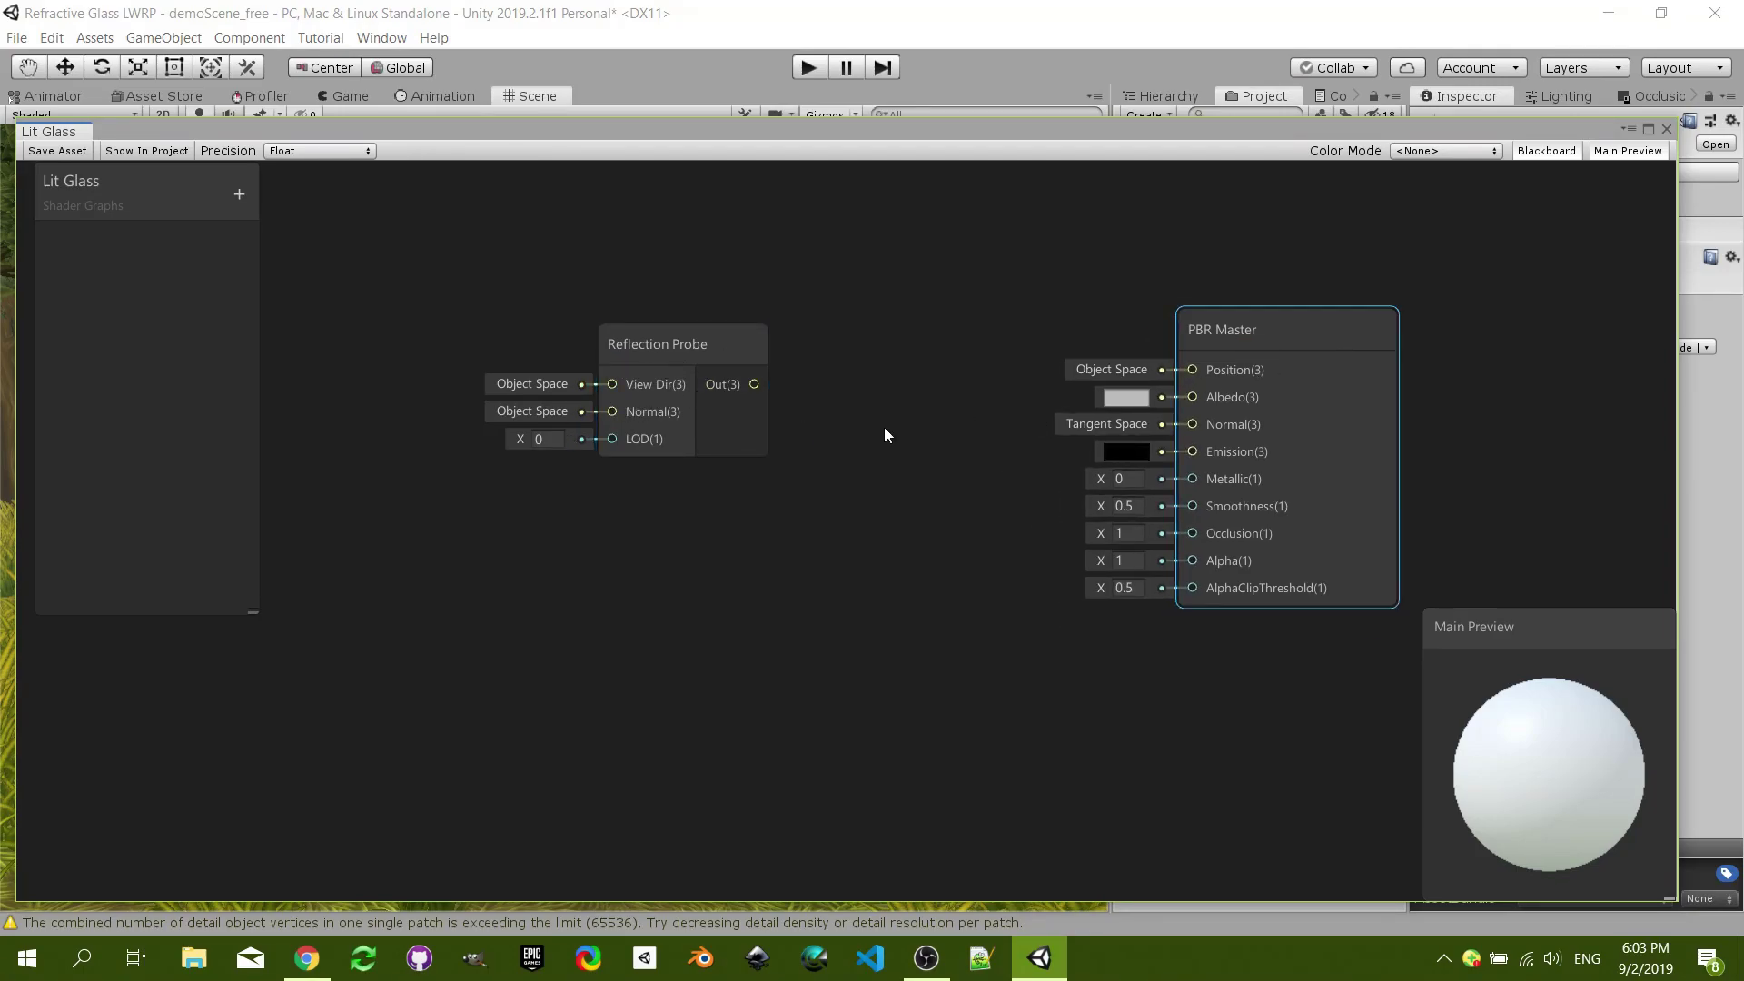
{"action": "middle_click_drag", "start_coordinate": [794, 434], "coordinate": [908, 438]}
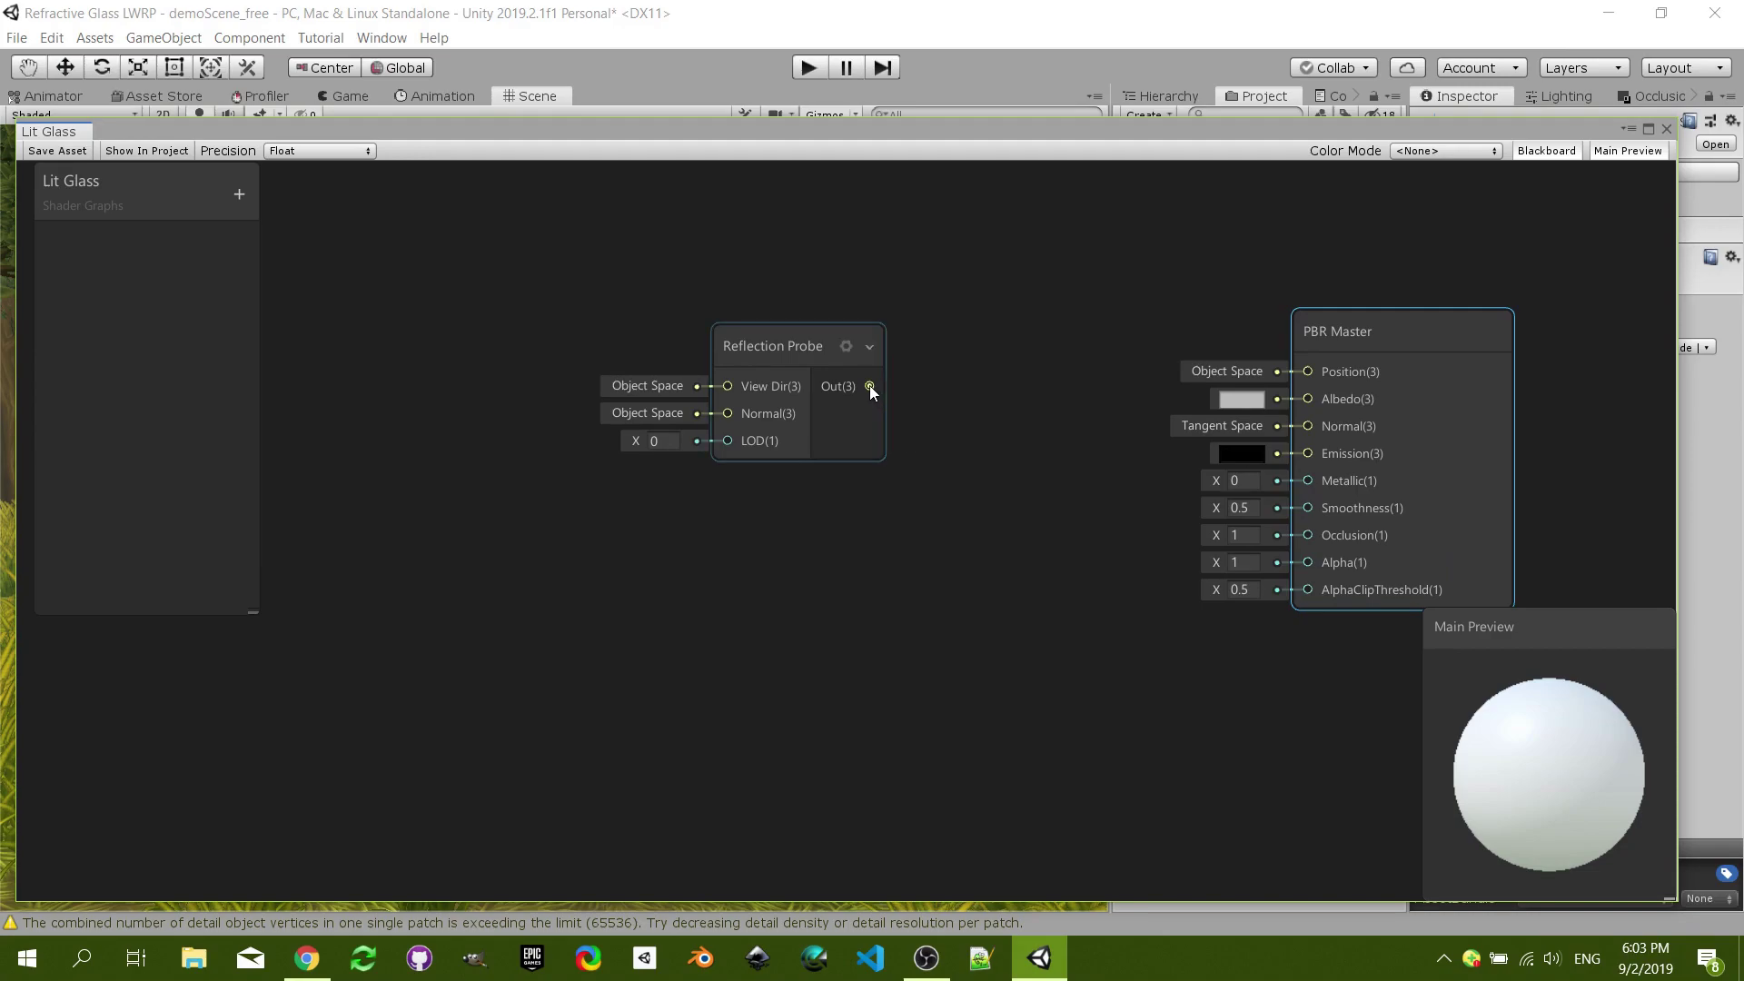
{"action": "left_click_drag", "start_coordinate": [870, 385], "coordinate": [1308, 399]}
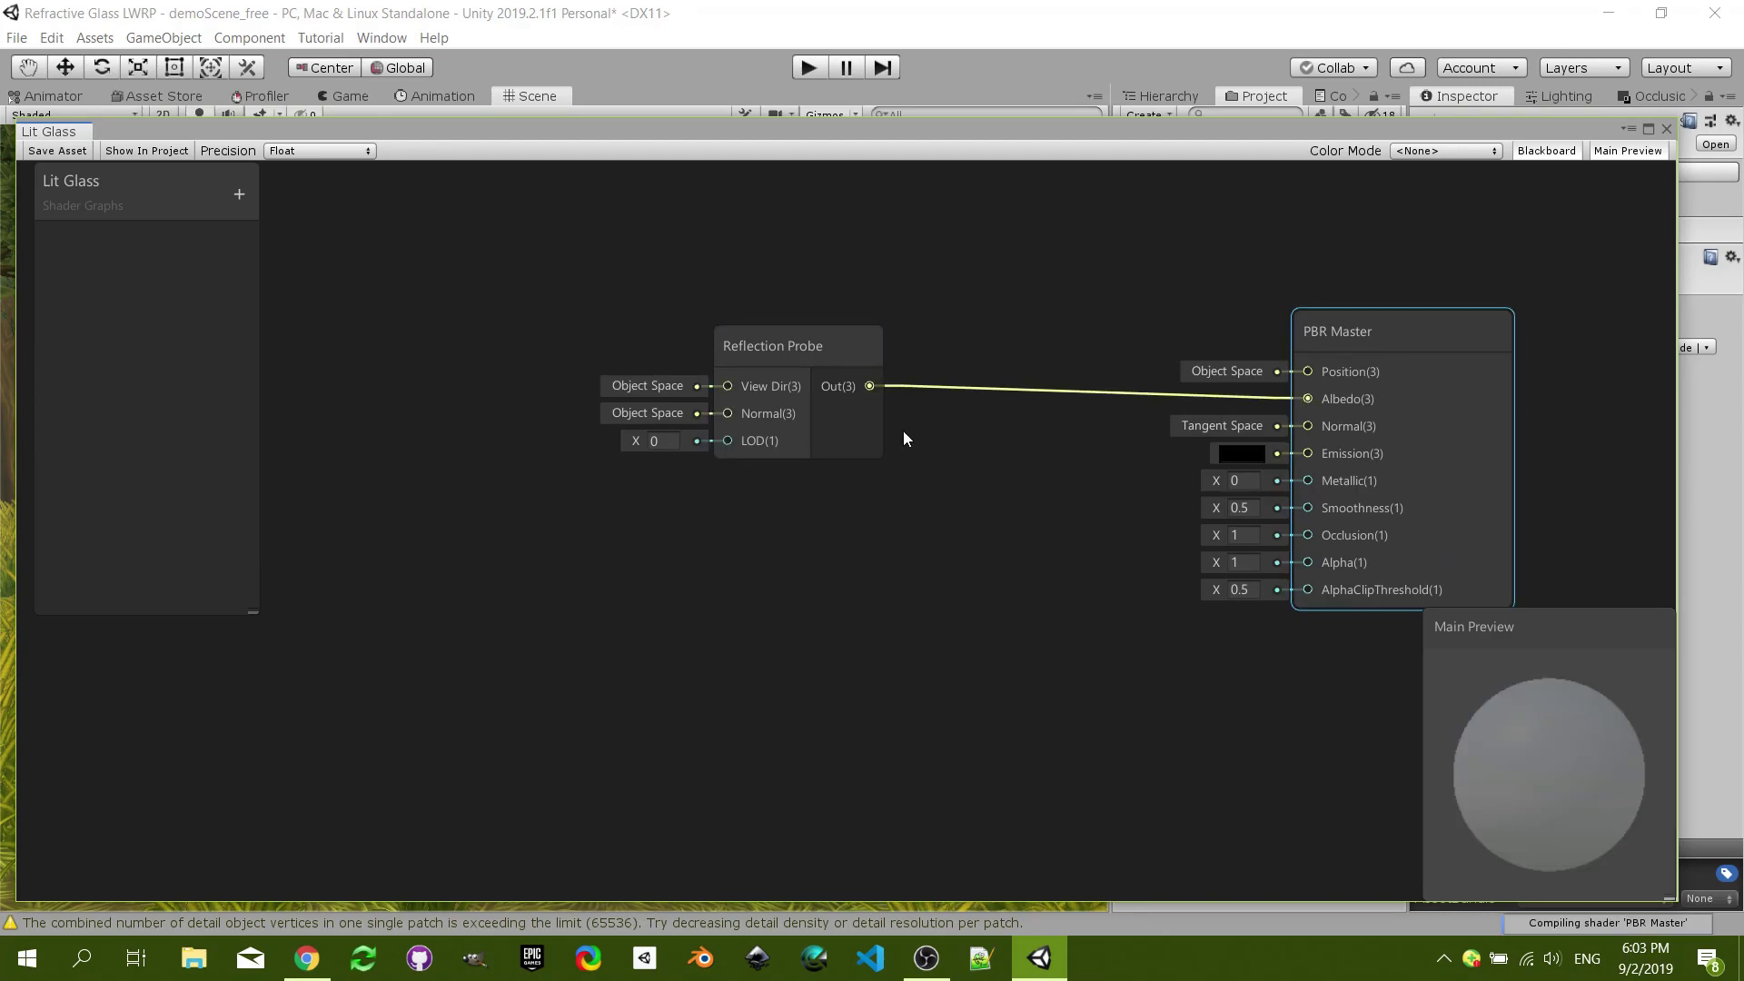
{"action": "left_click_drag", "start_coordinate": [790, 353], "coordinate": [862, 353]}
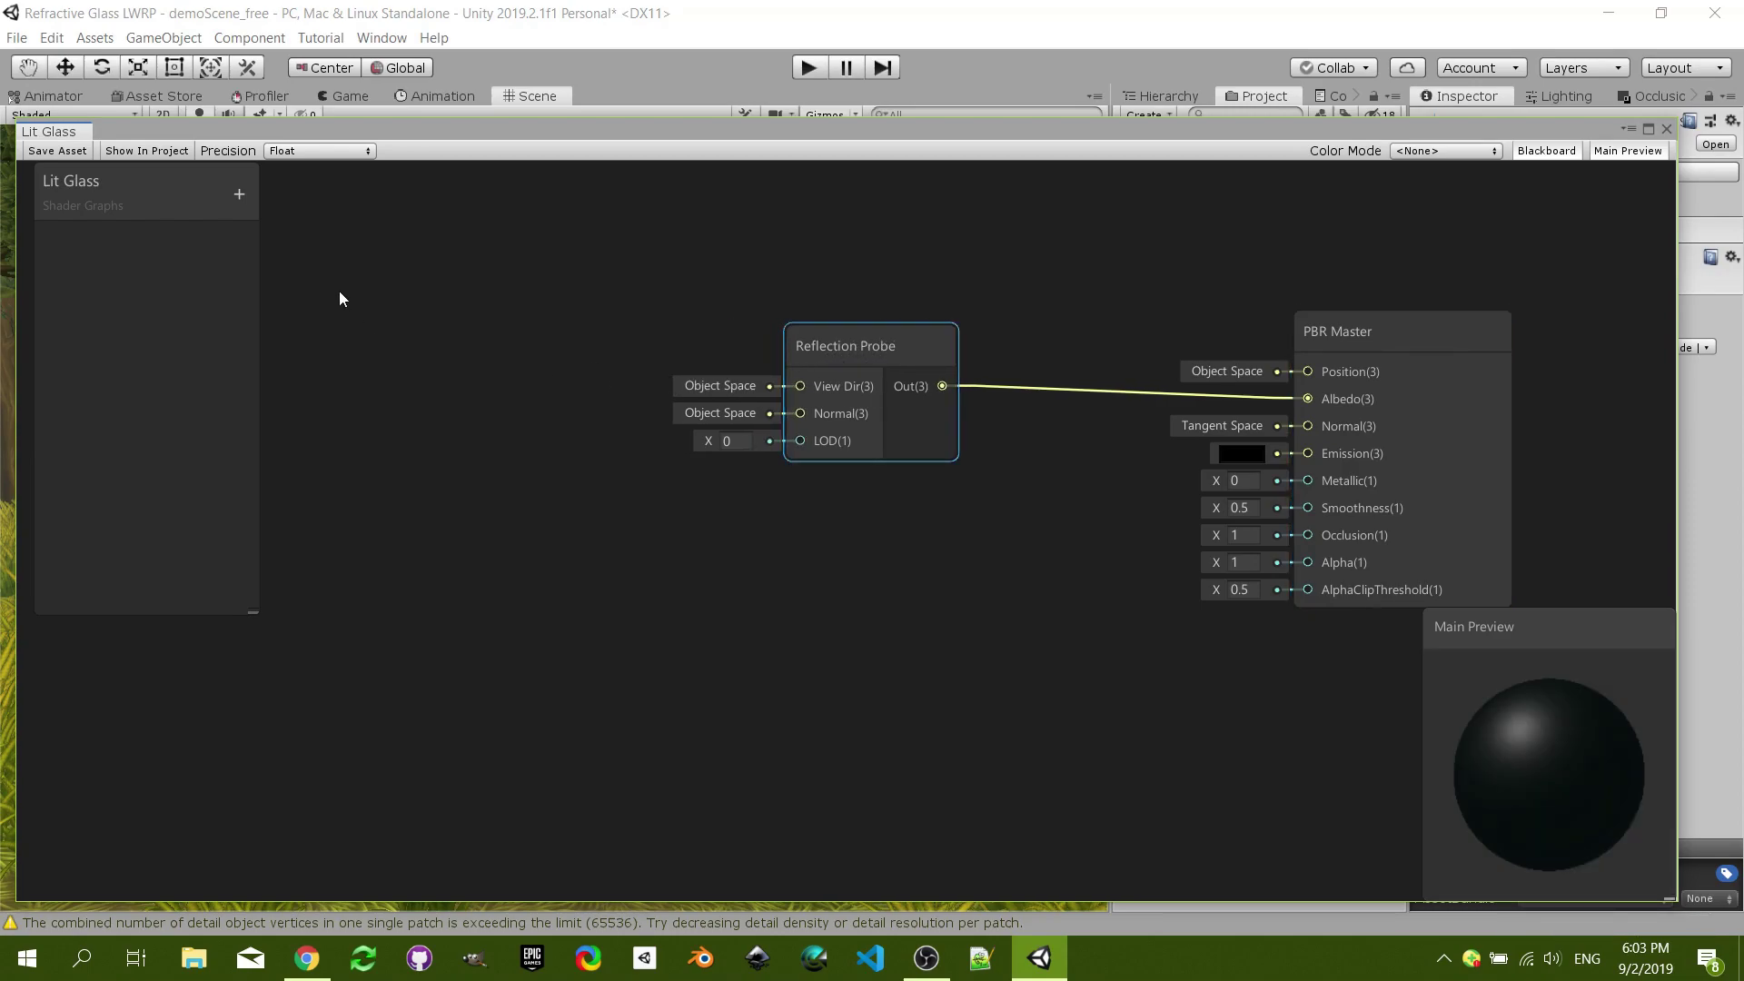
- Add a Vector1 property named 'Smoothness' set to Slider mode (0 to 1)
{"action": "left_click", "coordinate": [238, 193]}
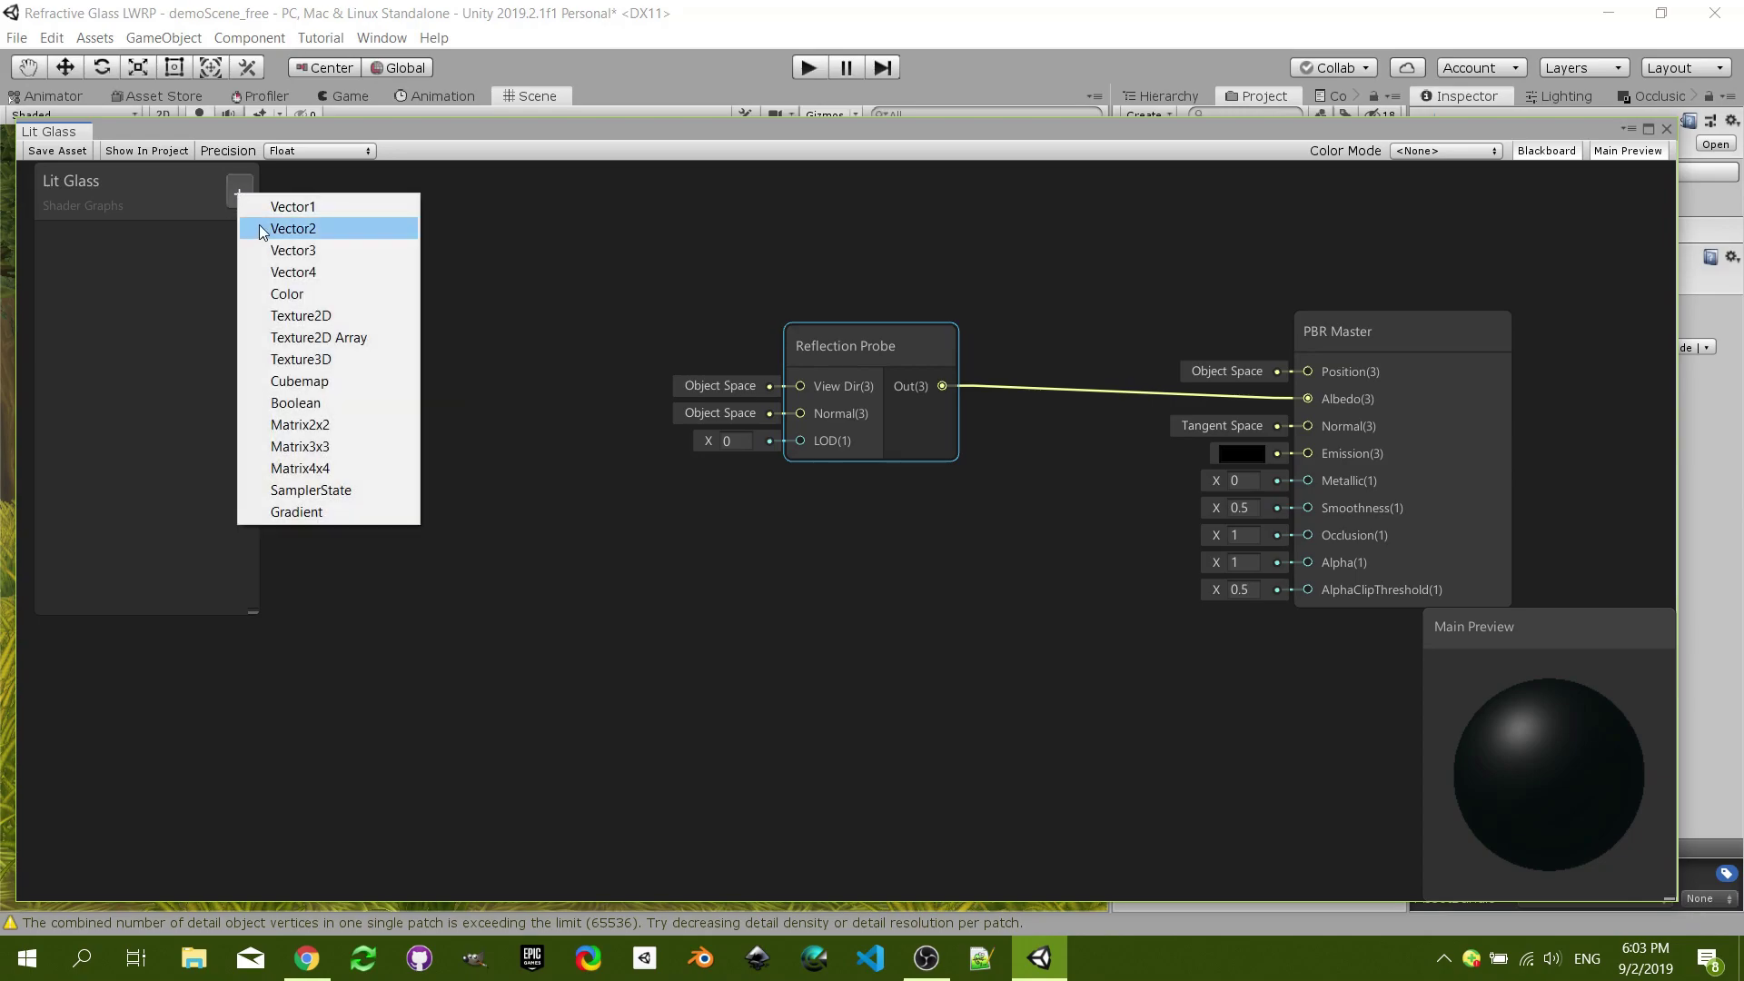
{"action": "left_click", "coordinate": [283, 210]}
{"action": "type", "text": "S"}
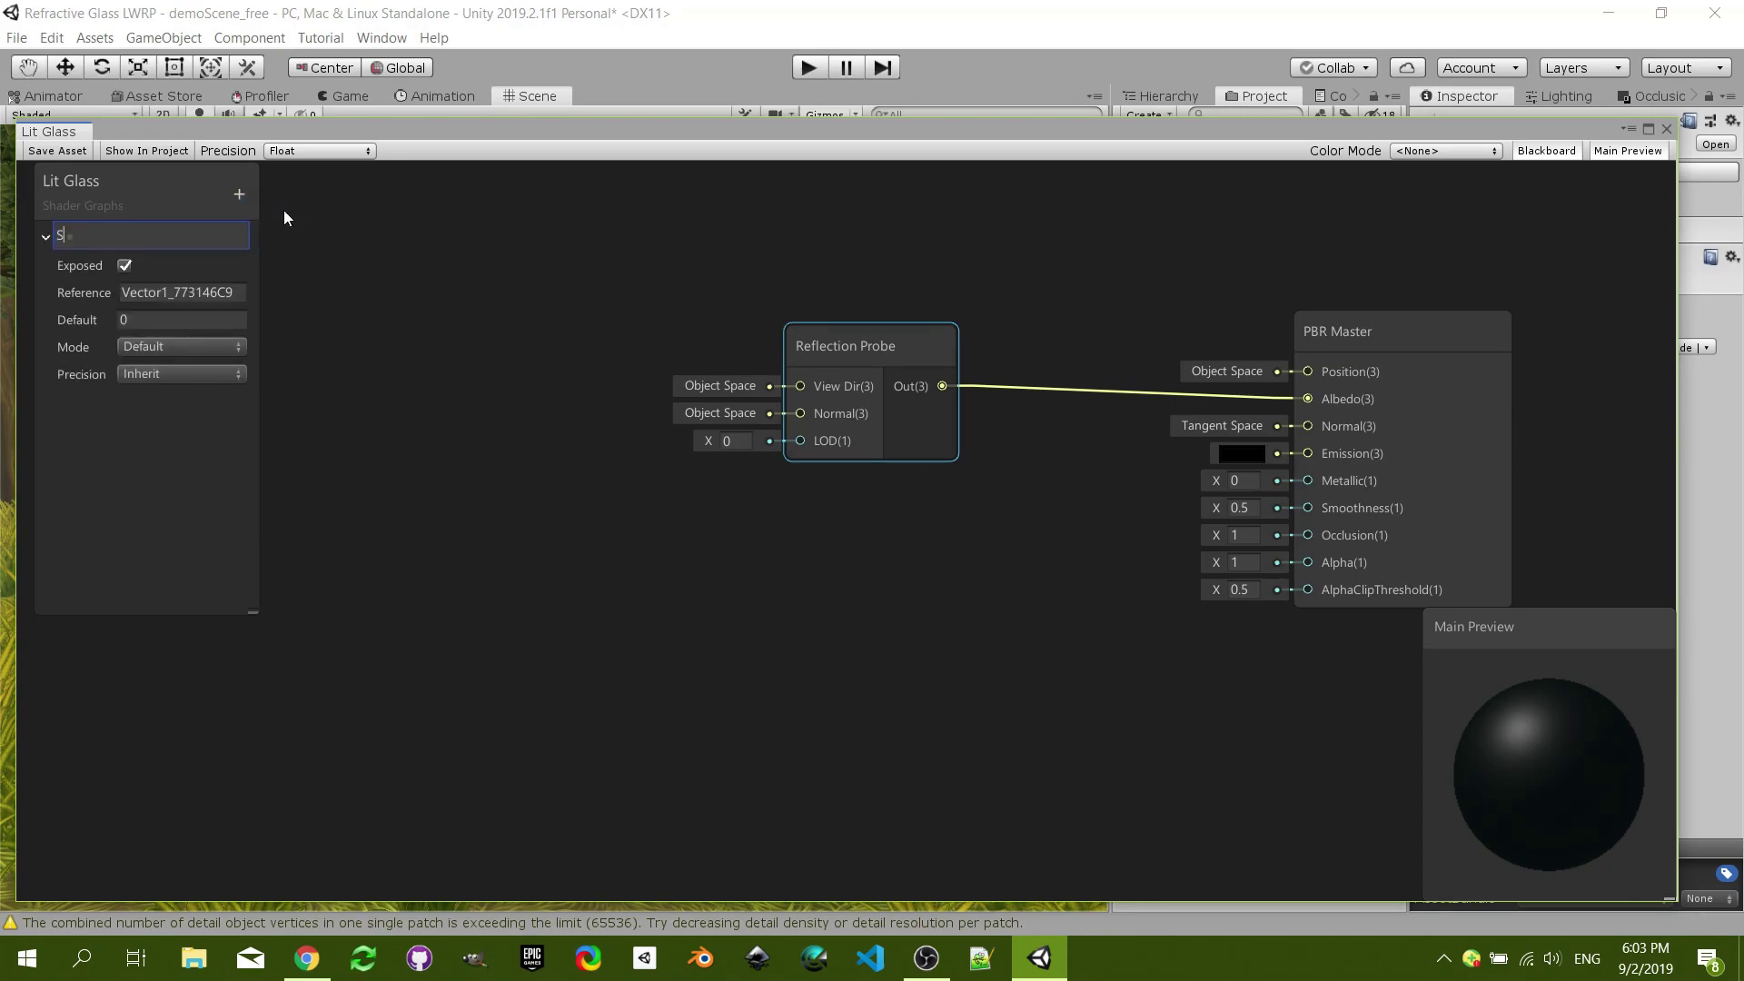
{"action": "type", "text": "moothness"}
{"action": "key", "text": "Return"}
{"action": "left_click", "coordinate": [150, 345]}
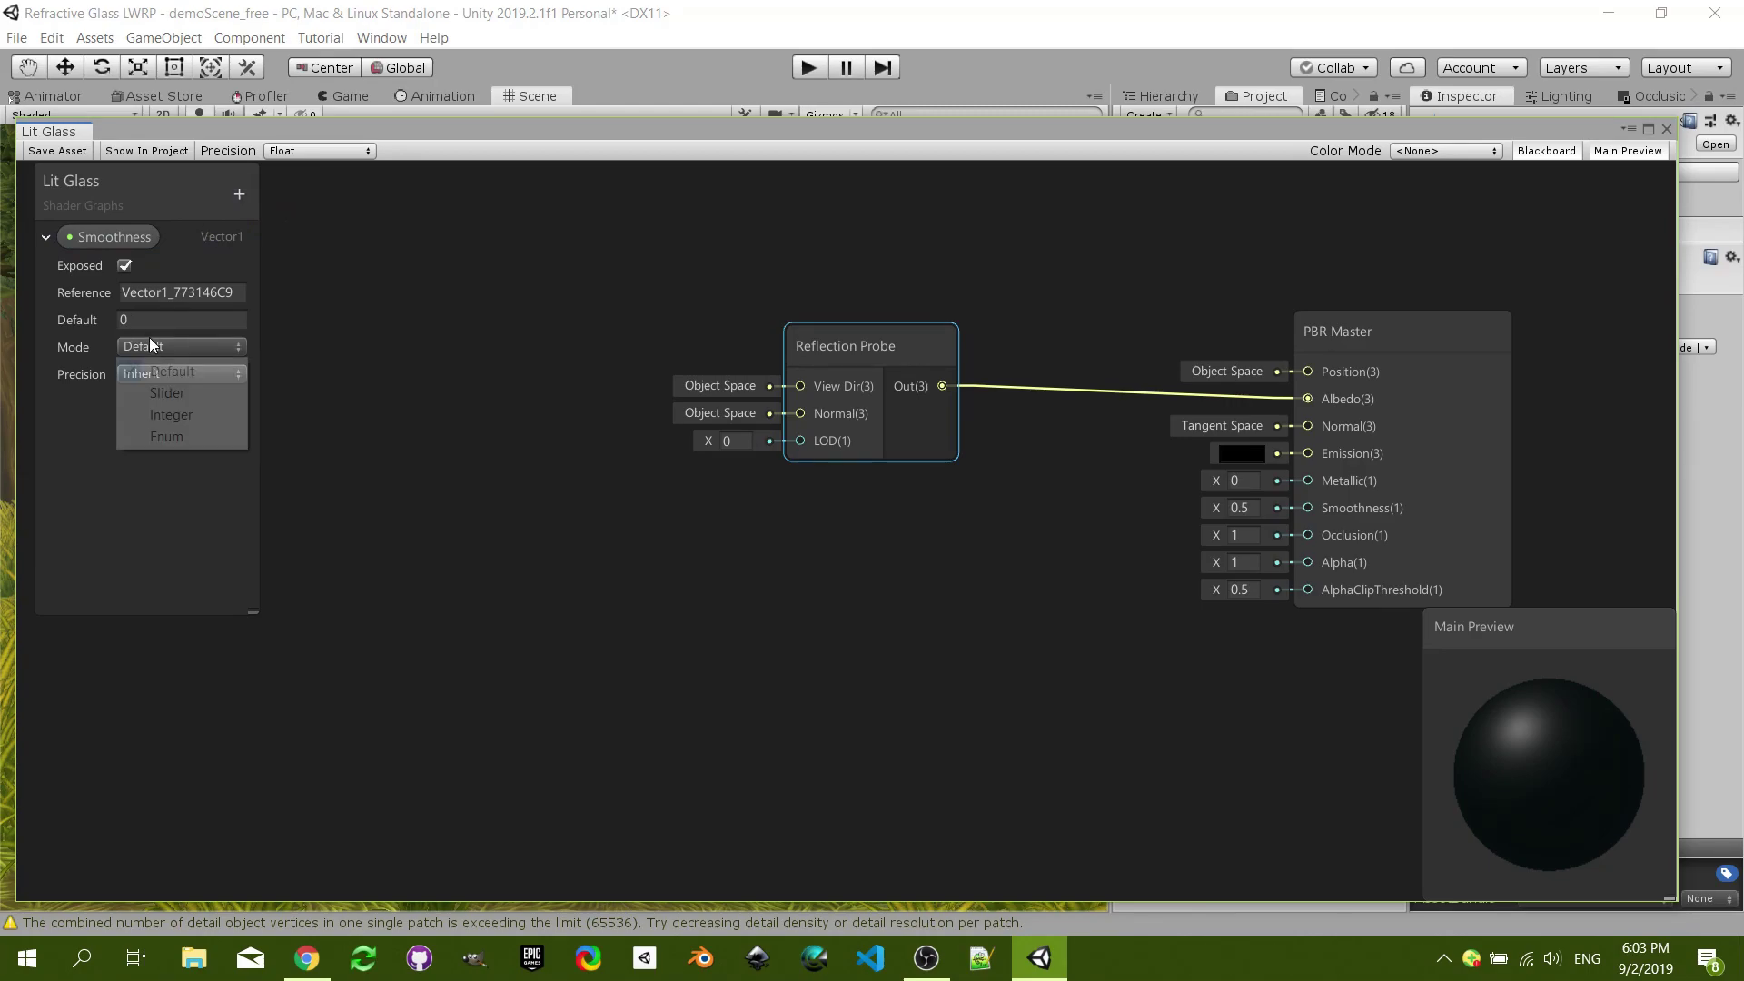
{"action": "left_click", "coordinate": [186, 396]}
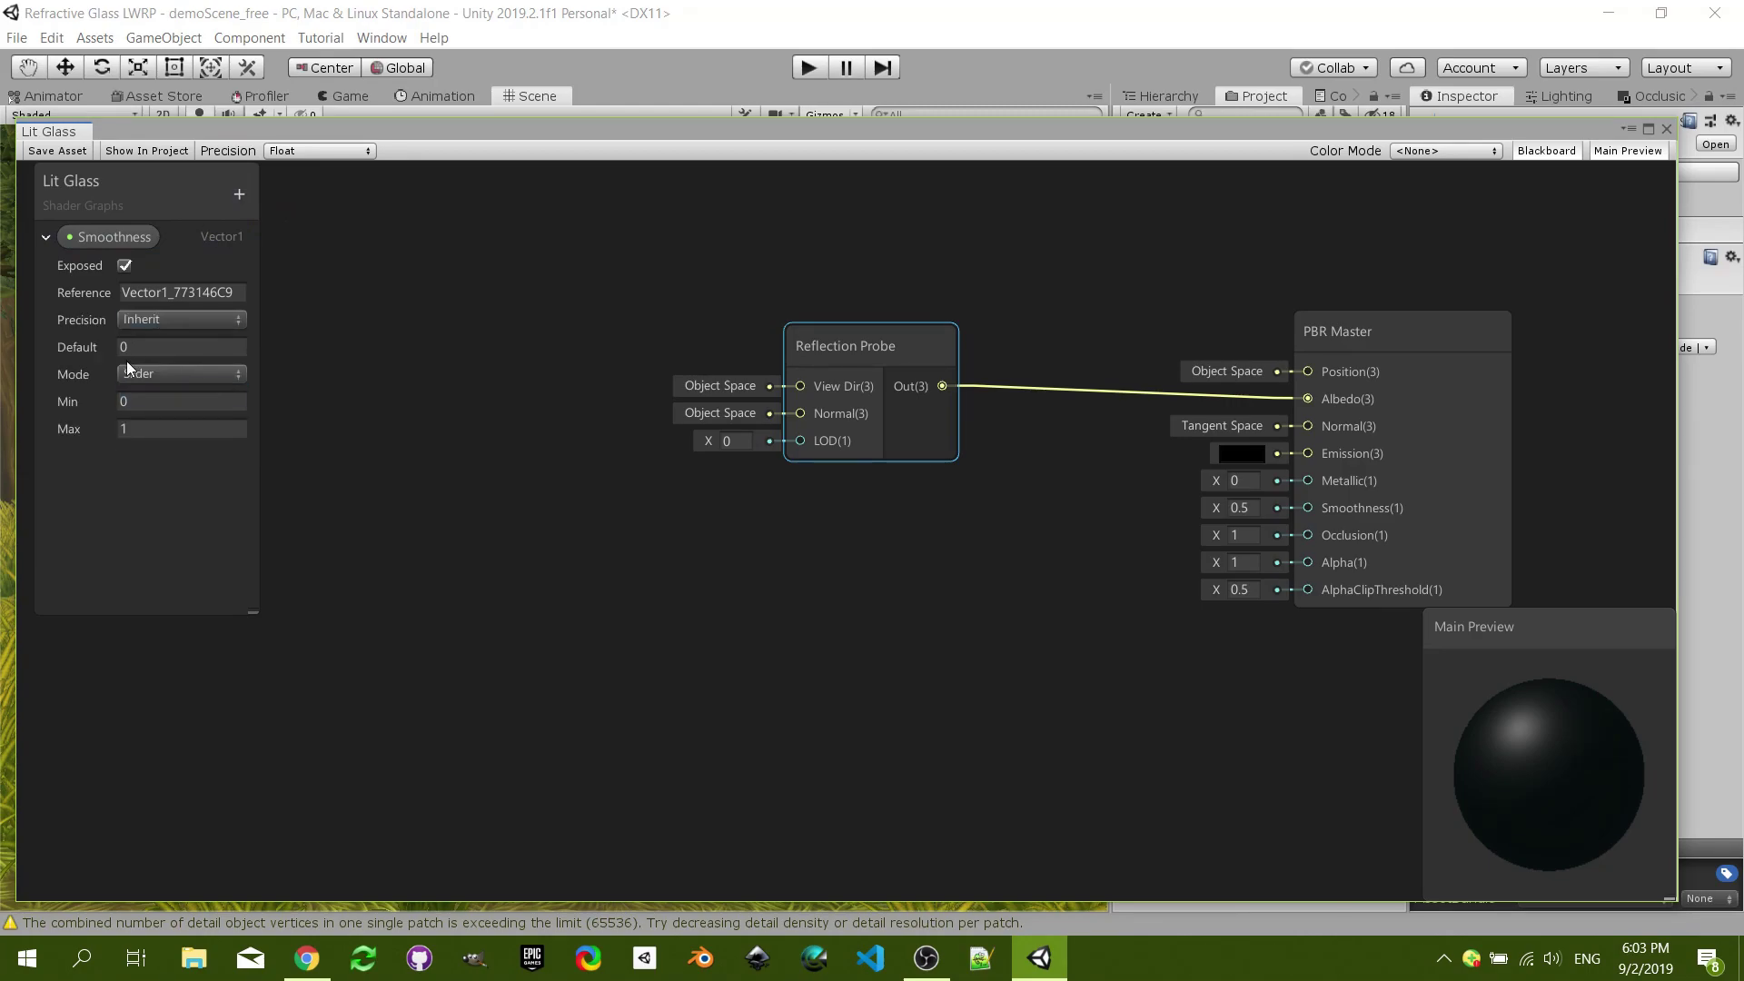
{"action": "left_click", "coordinate": [44, 237]}
- Add a second Vector1 property named 'Metallic', also a 0–1 slider
{"action": "left_click", "coordinate": [240, 195]}
{"action": "left_click", "coordinate": [290, 209]}
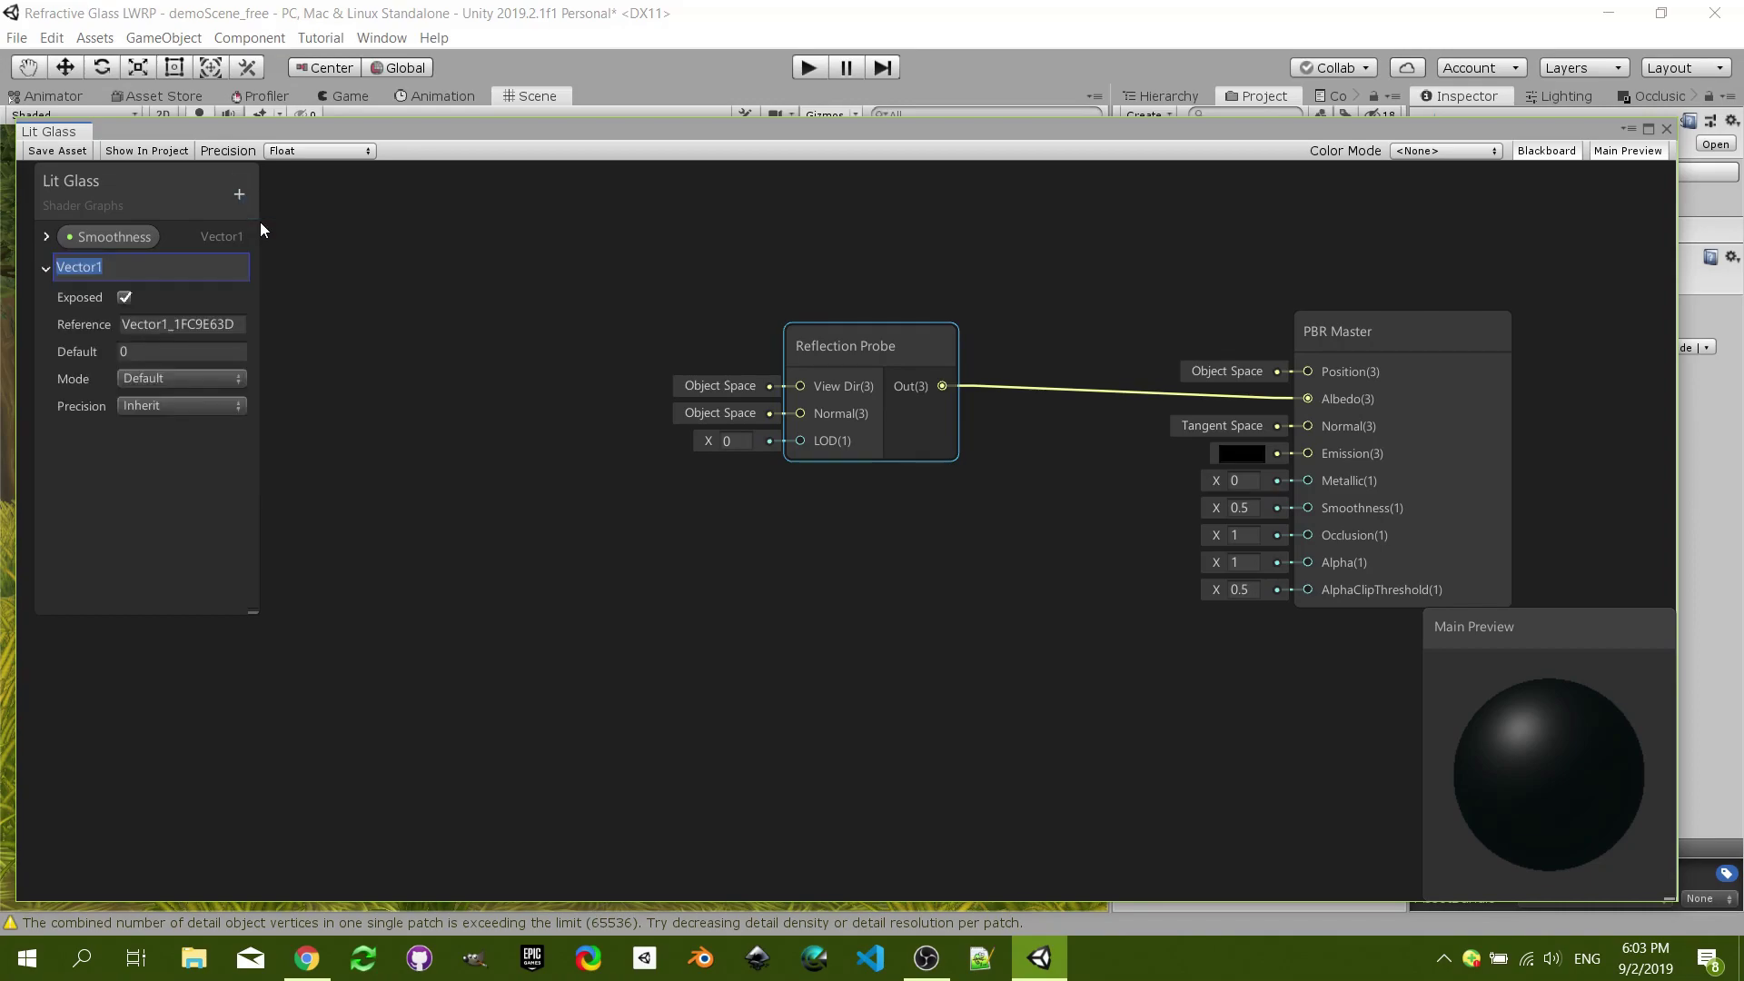
{"action": "type", "text": "Metallic"}
{"action": "key", "text": "Return"}
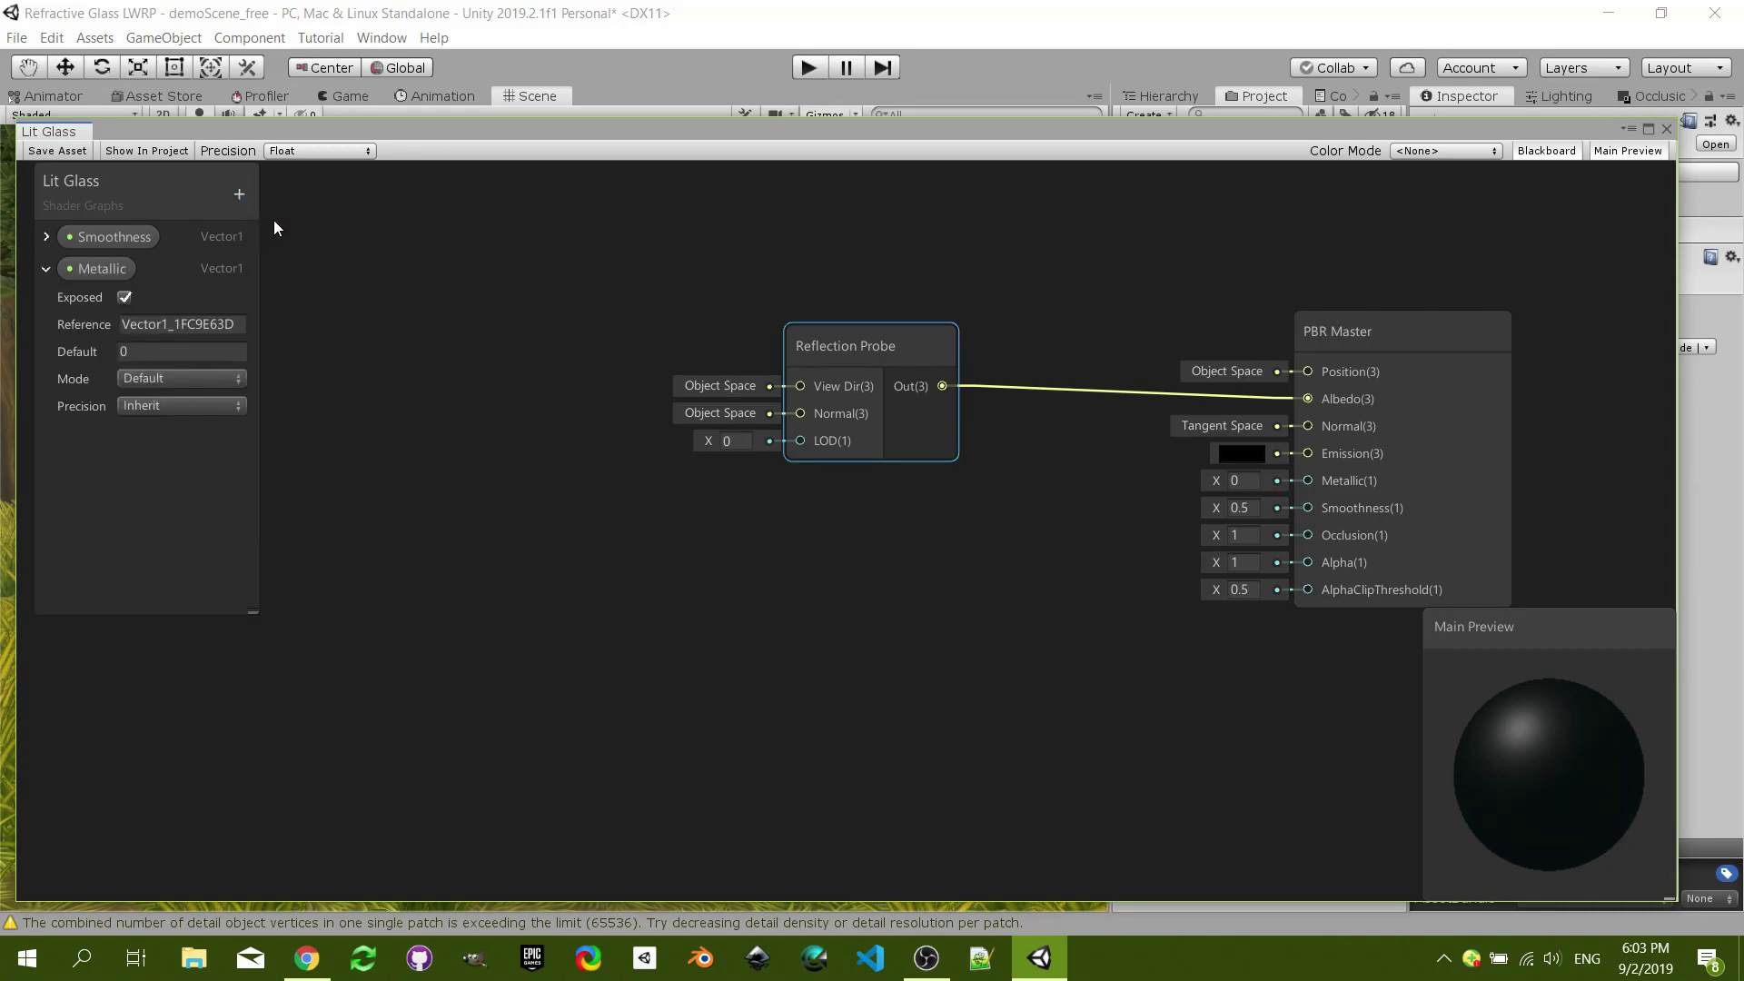
{"action": "left_click", "coordinate": [179, 377]}
{"action": "left_click", "coordinate": [182, 428]}
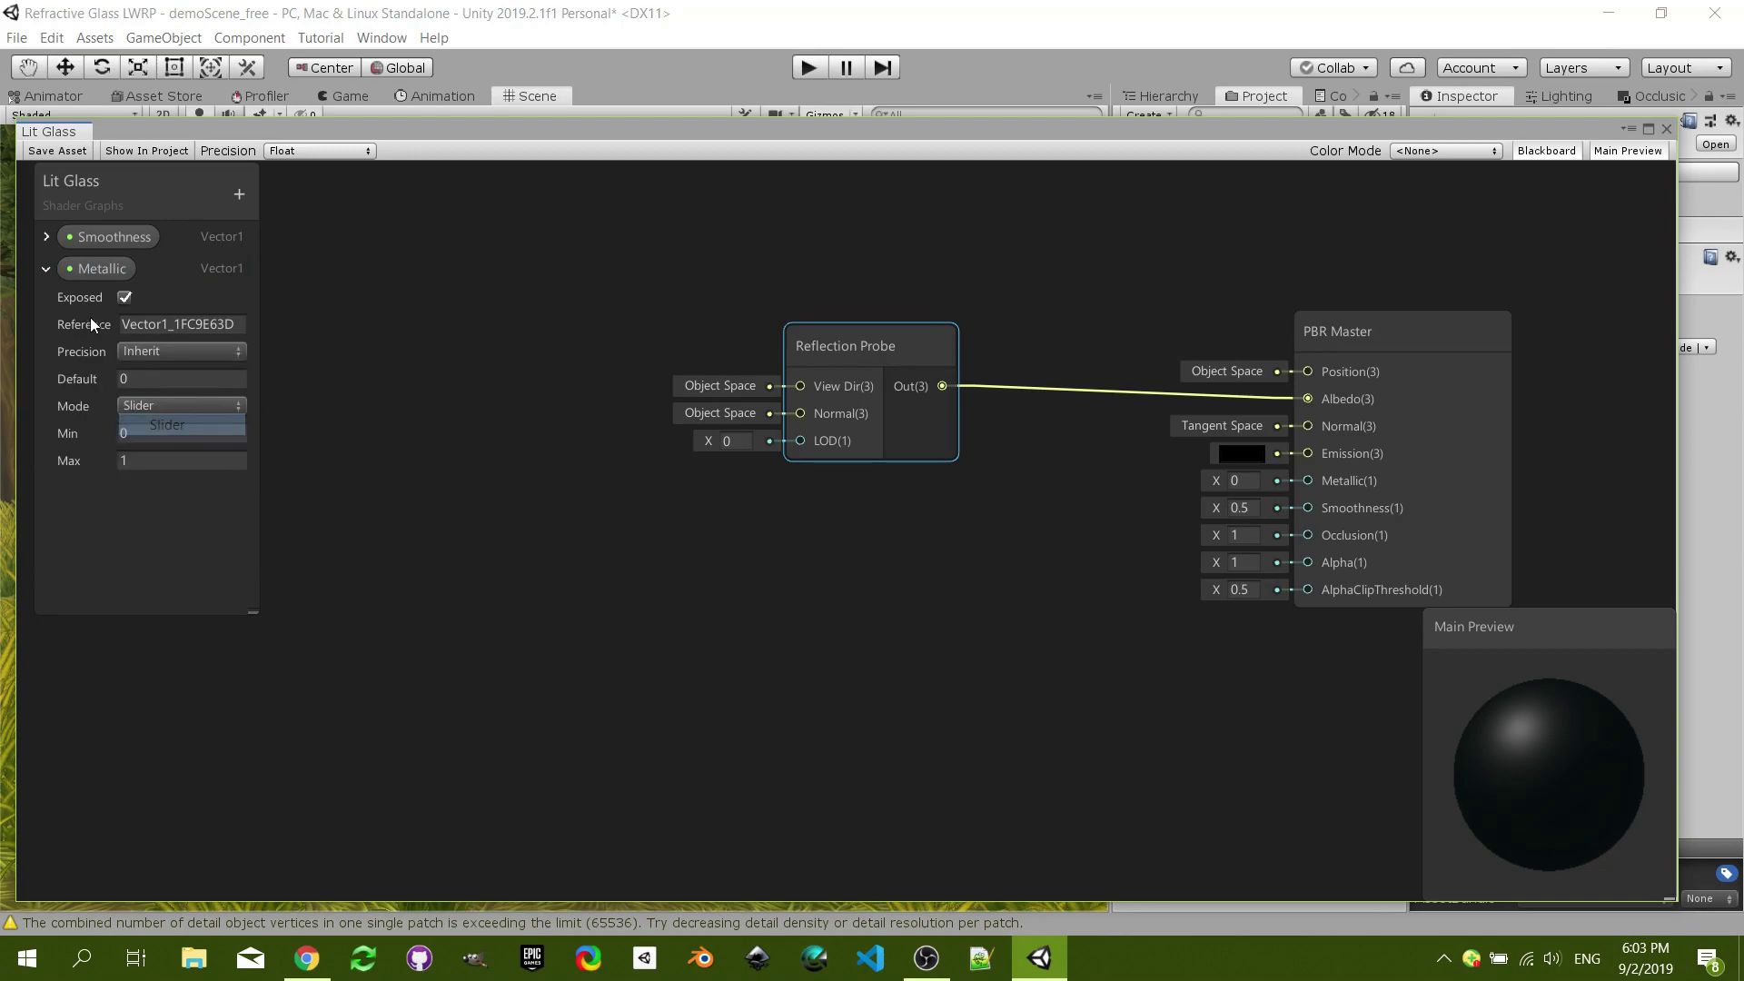
{"action": "left_click", "coordinate": [45, 269]}
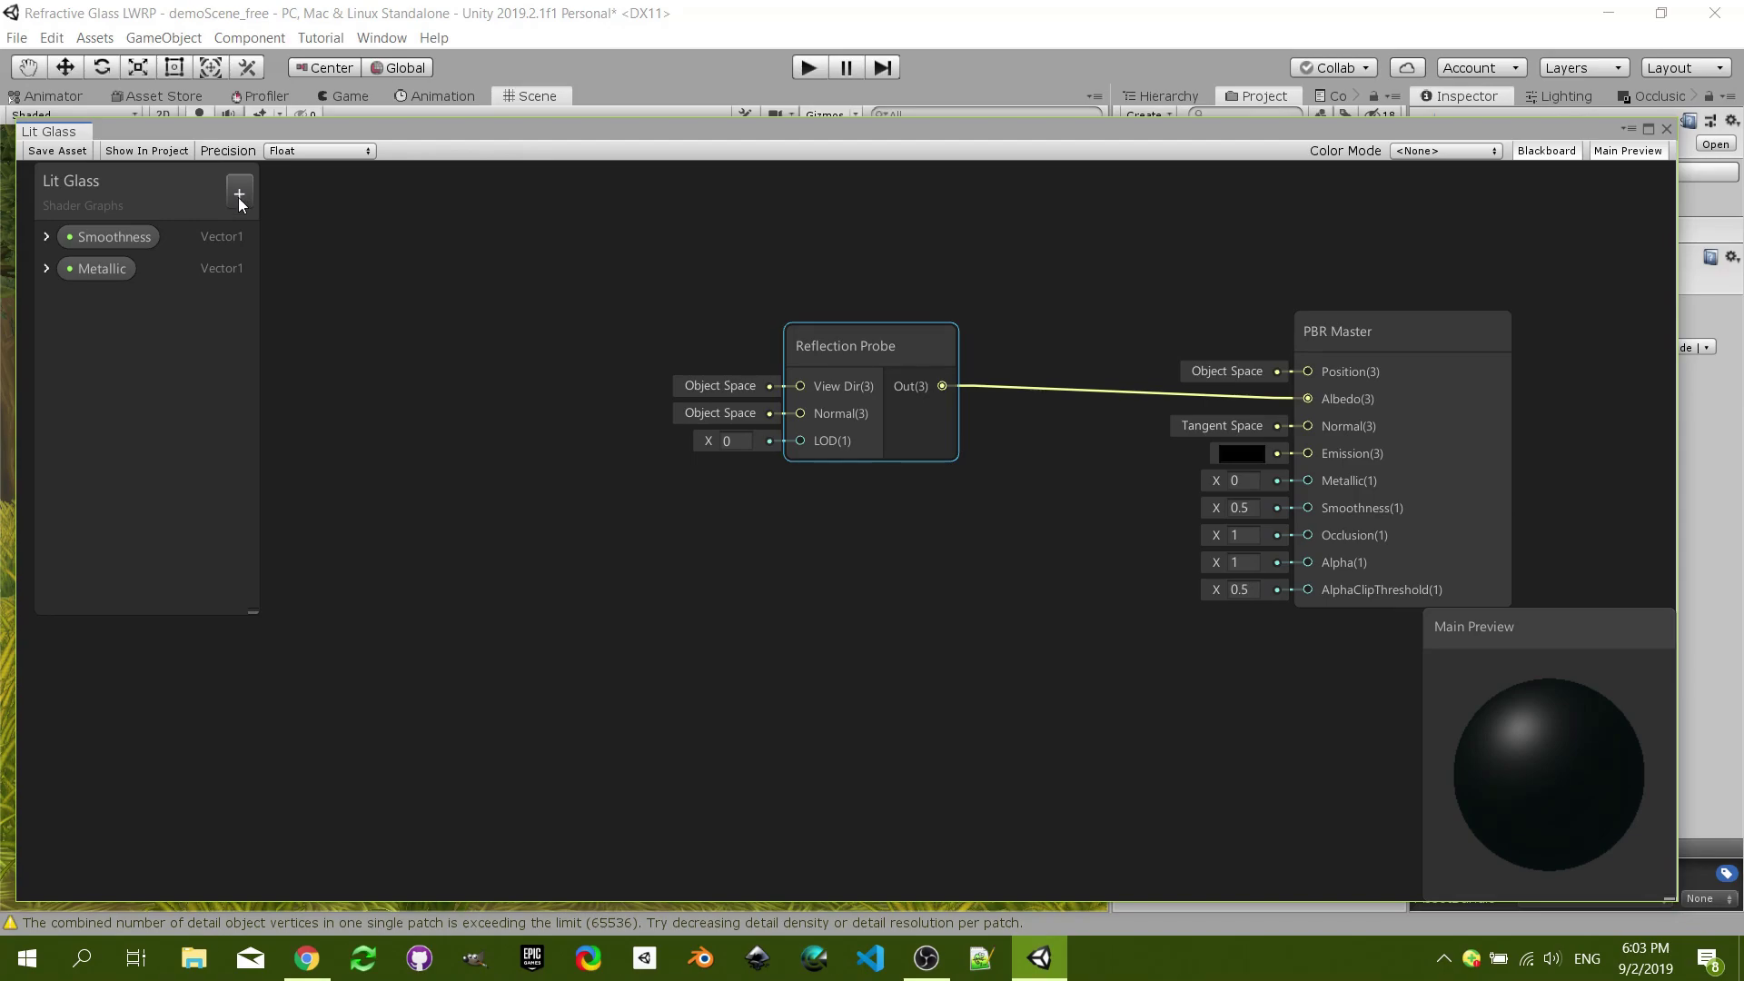
{"action": "key", "text": "ctrl+z"}
{"action": "key", "text": "ctrl+z"}
{"action": "key", "text": "ctrl+z"}
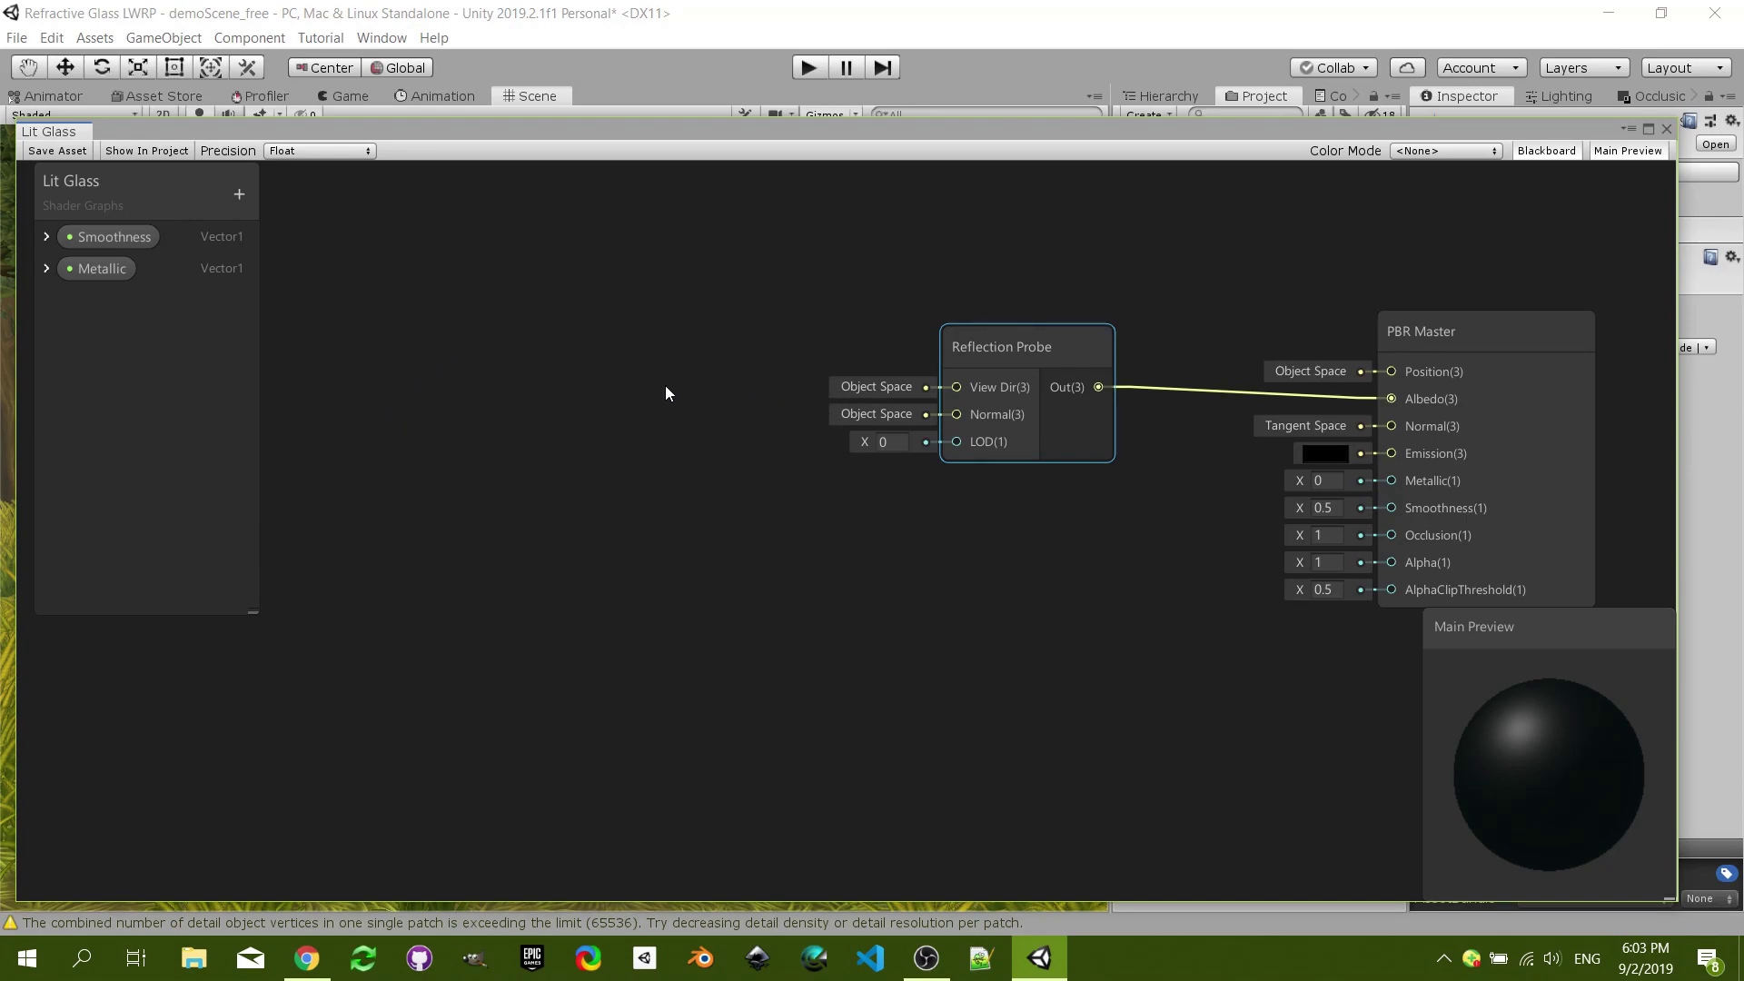
- Add a View Direction node to the graph with its preview collapsed
{"action": "middle_click_drag", "start_coordinate": [525, 381], "coordinate": [611, 401]}
{"action": "right_click", "coordinate": [405, 363]}
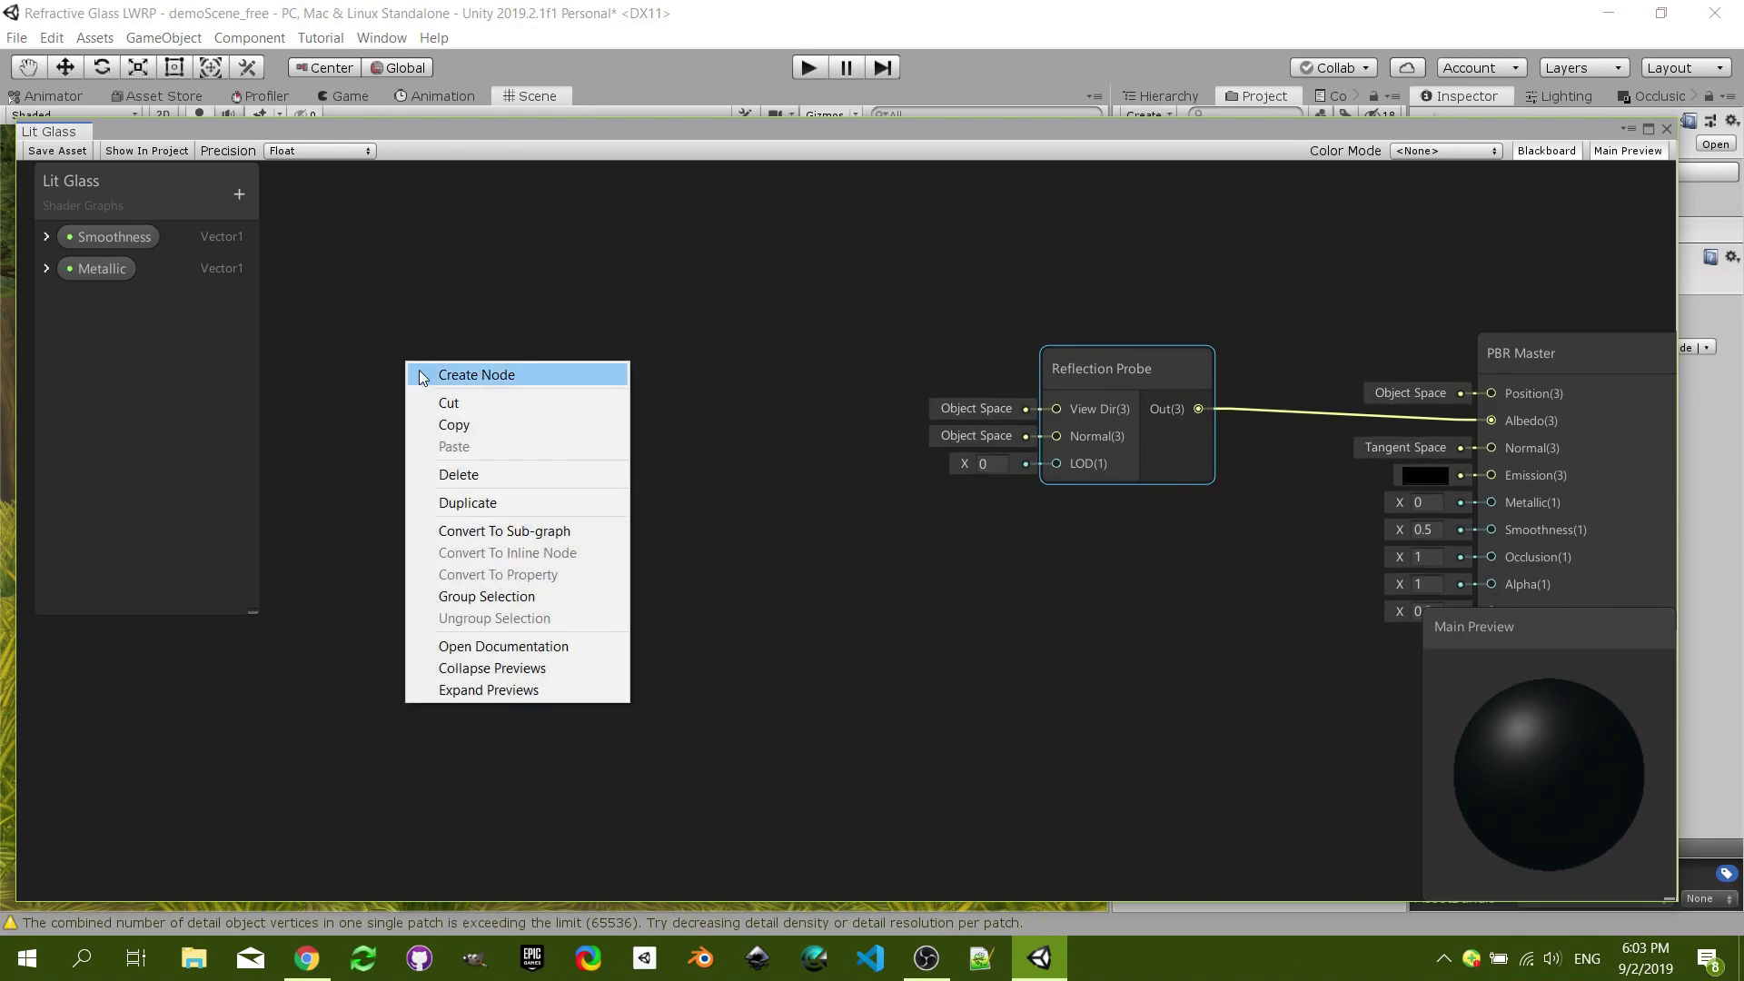
{"action": "left_click", "coordinate": [432, 377]}
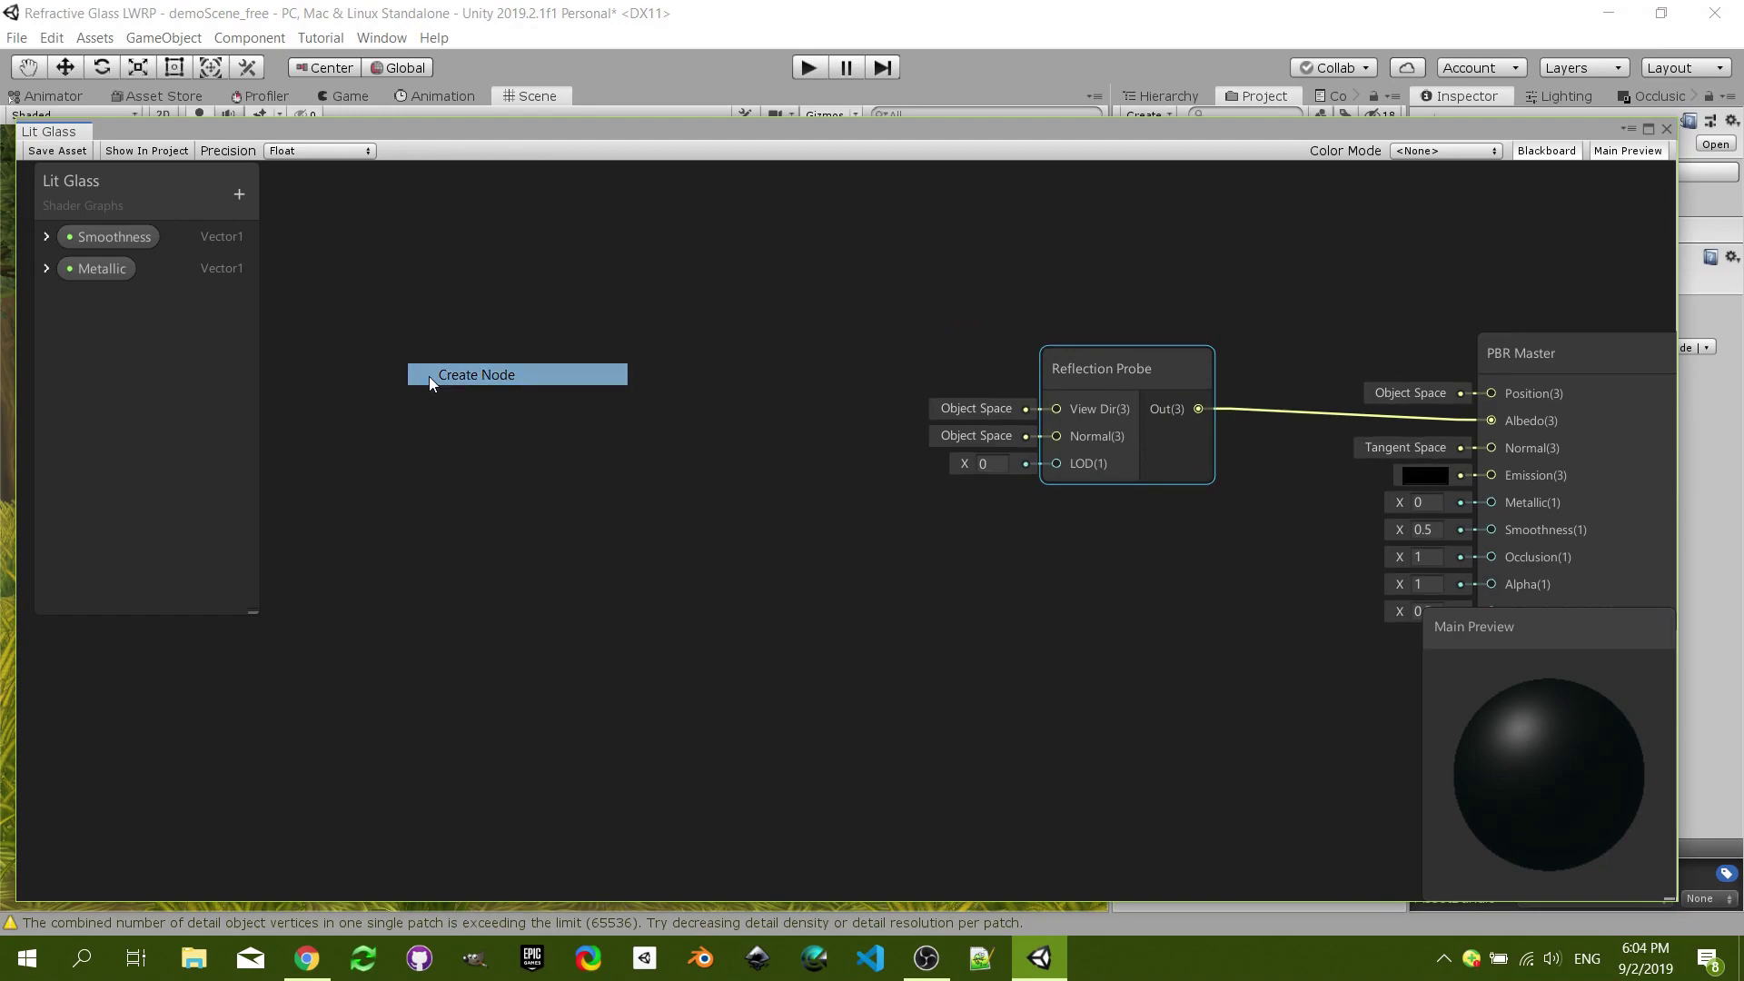
{"action": "type", "text": "view"}
{"action": "key", "text": "Return"}
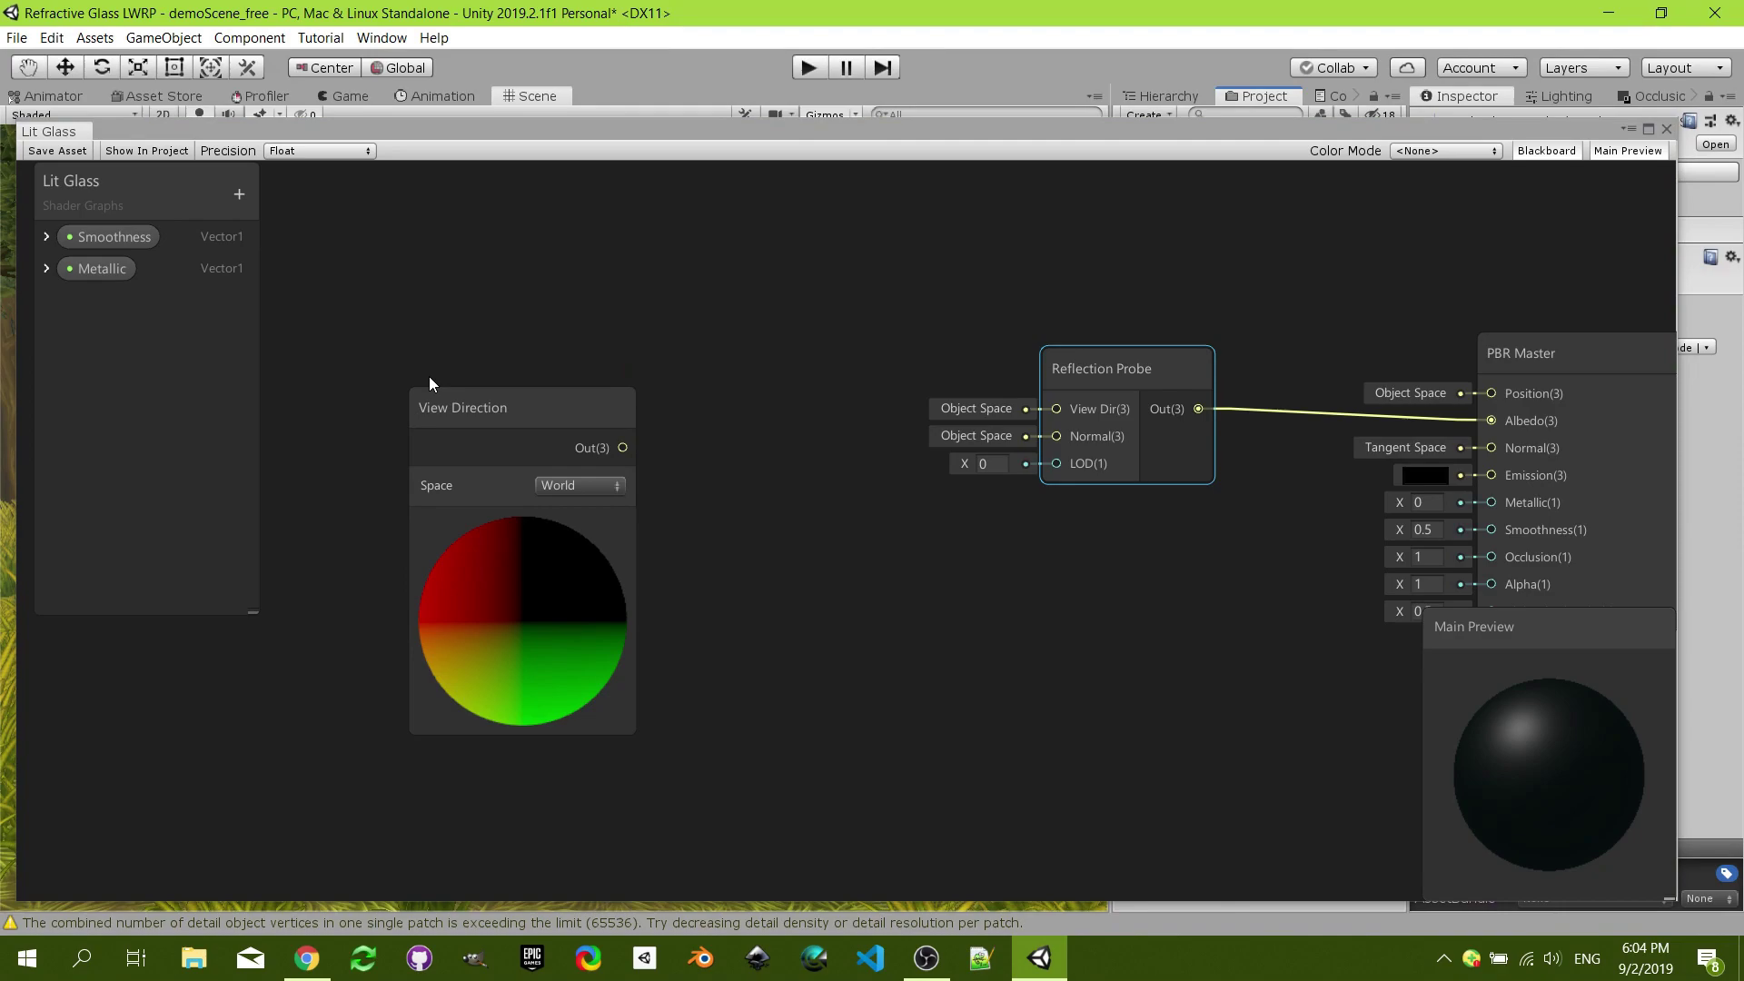
{"action": "left_click_drag", "start_coordinate": [467, 394], "coordinate": [356, 296]}
{"action": "left_click", "coordinate": [400, 416]}
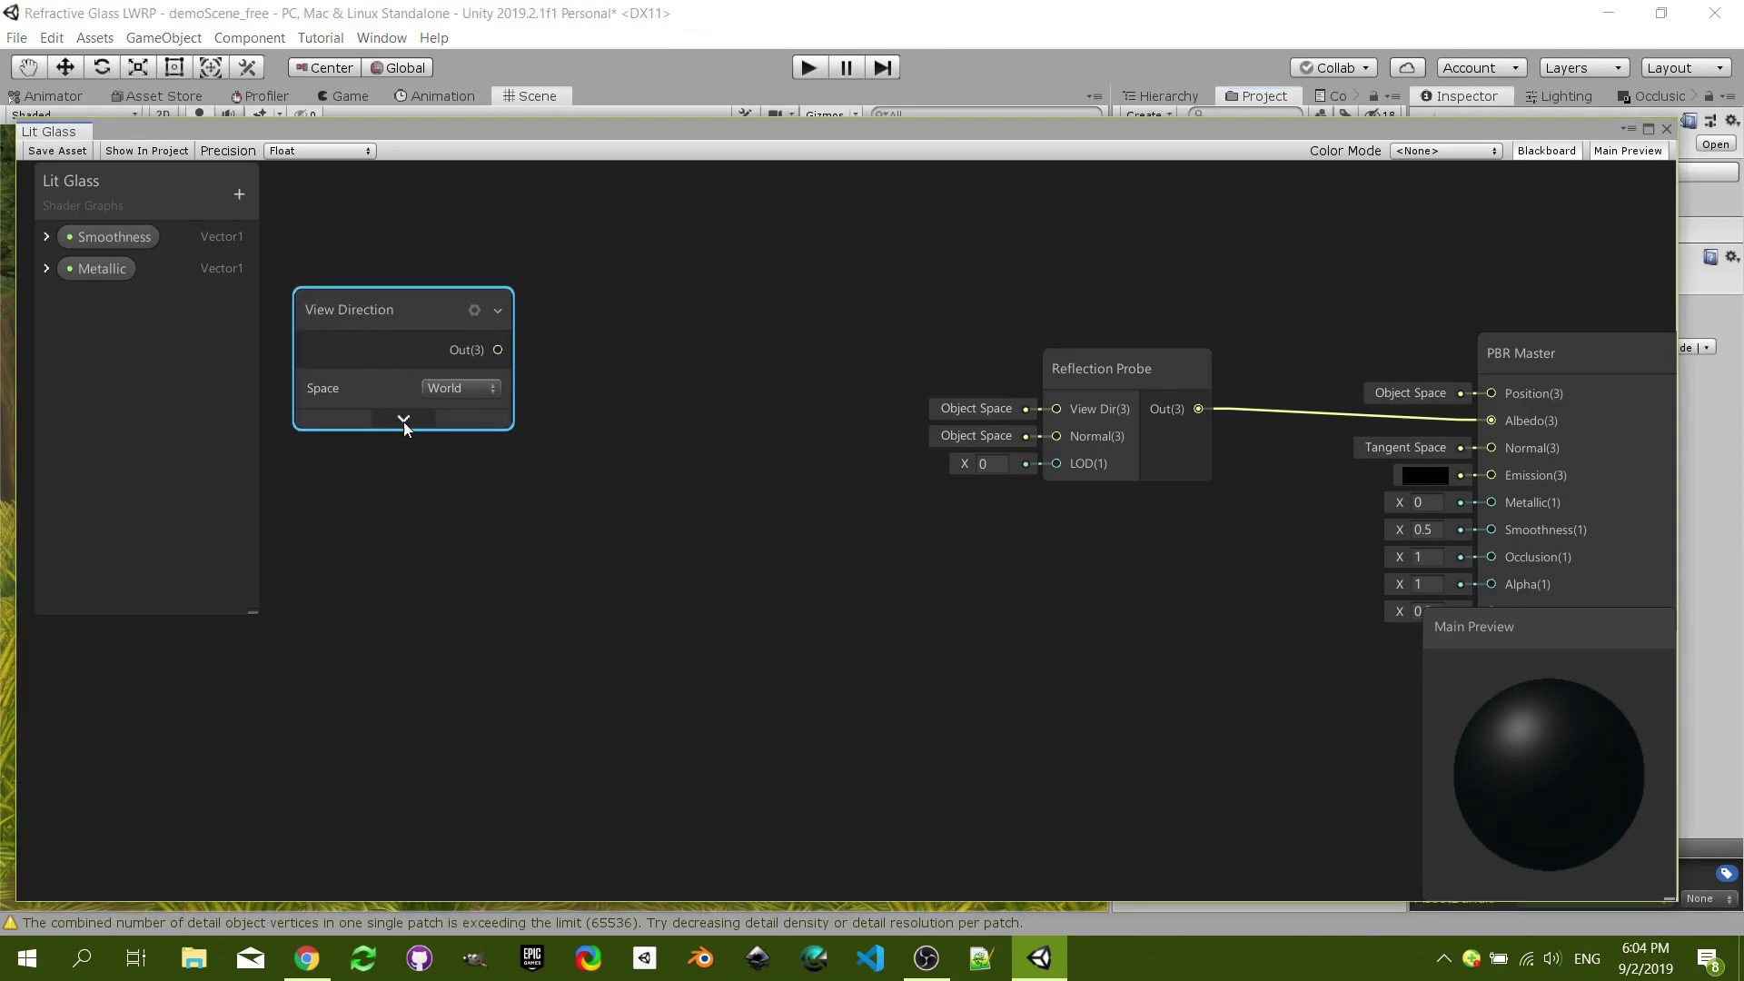
- Add a Normal Vector node with its preview collapsed and arrange the nodes
{"action": "right_click", "coordinate": [454, 520]}
{"action": "left_click", "coordinate": [543, 536]}
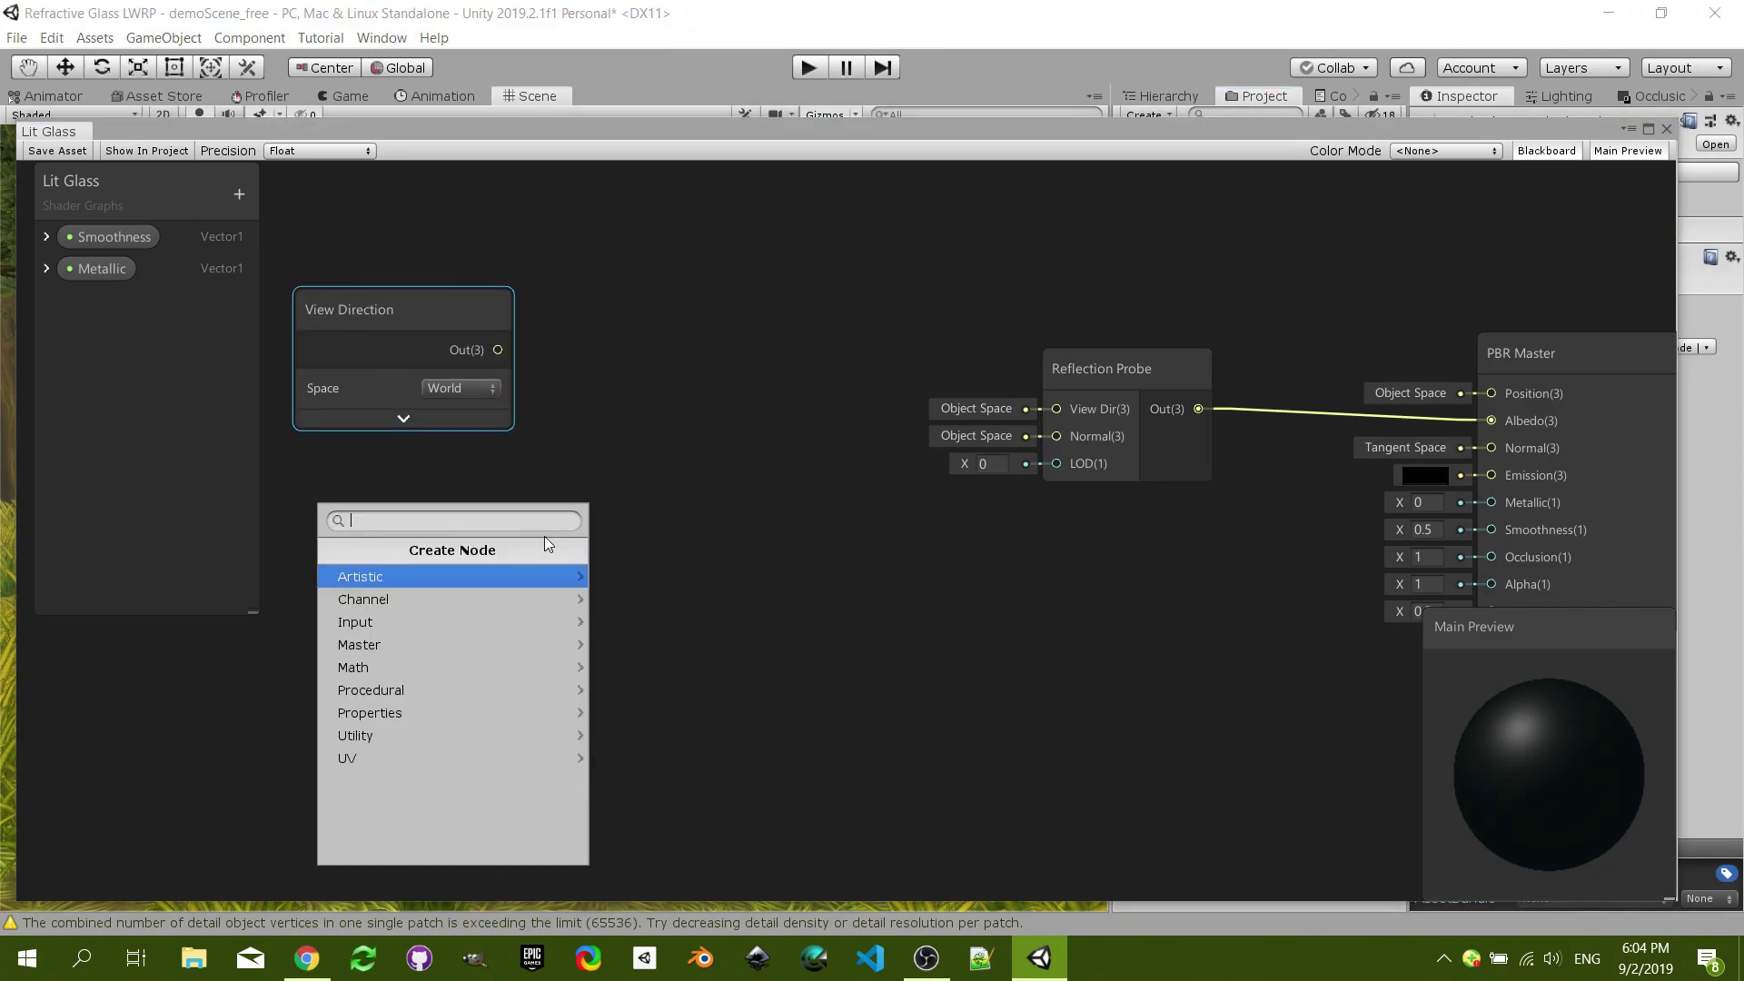
{"action": "type", "text": "norma"}
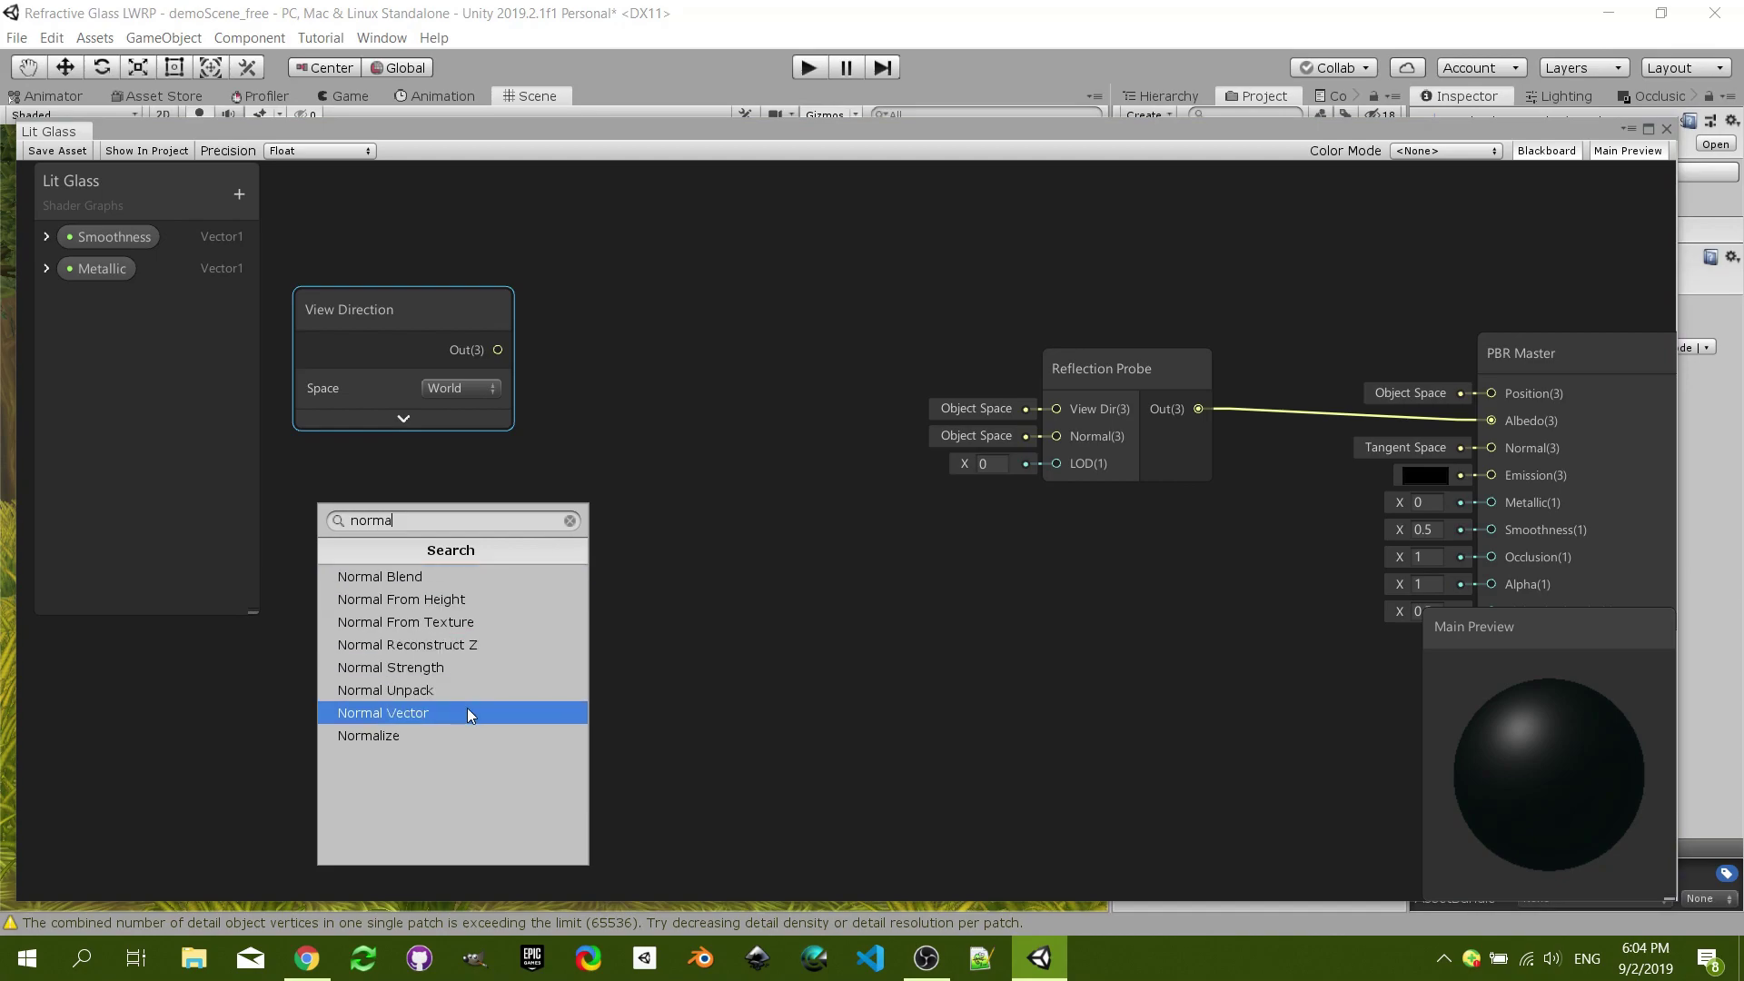
{"action": "left_click", "coordinate": [467, 712]}
{"action": "left_click_drag", "start_coordinate": [525, 583], "coordinate": [1057, 436]}
{"action": "left_click", "coordinate": [429, 625]}
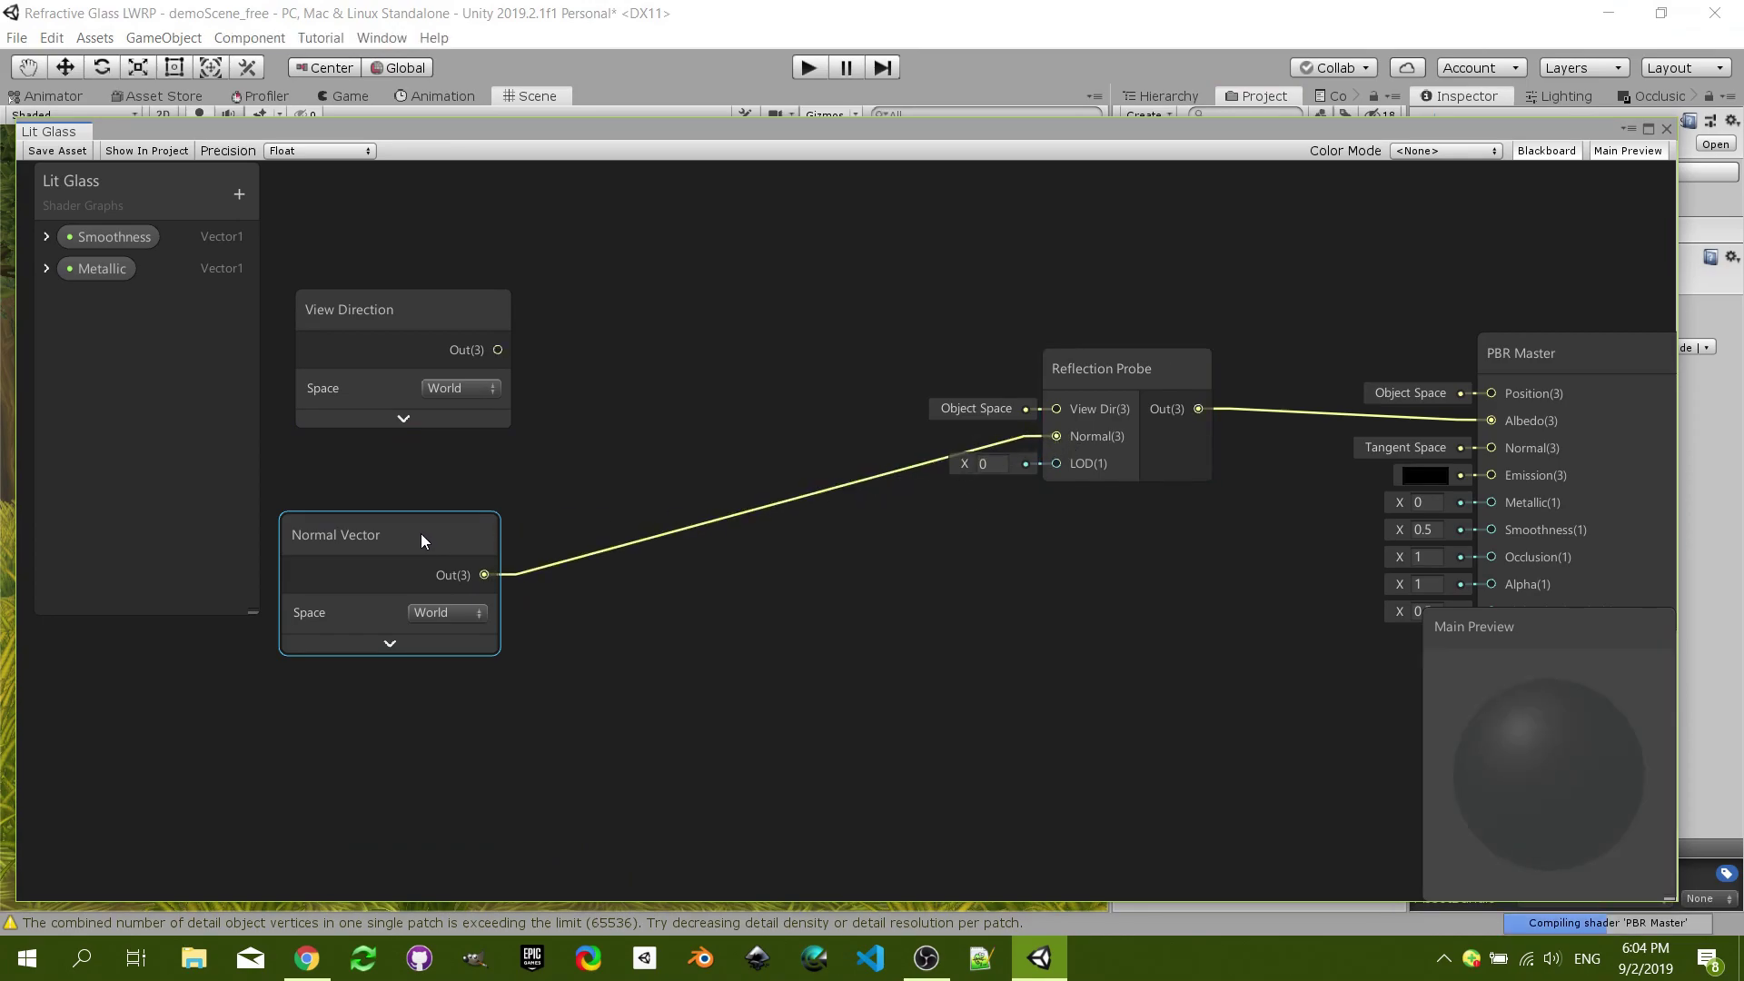
{"action": "left_click_drag", "start_coordinate": [383, 346], "coordinate": [354, 339]}
{"action": "middle_click_drag", "start_coordinate": [354, 340], "coordinate": [576, 455]}
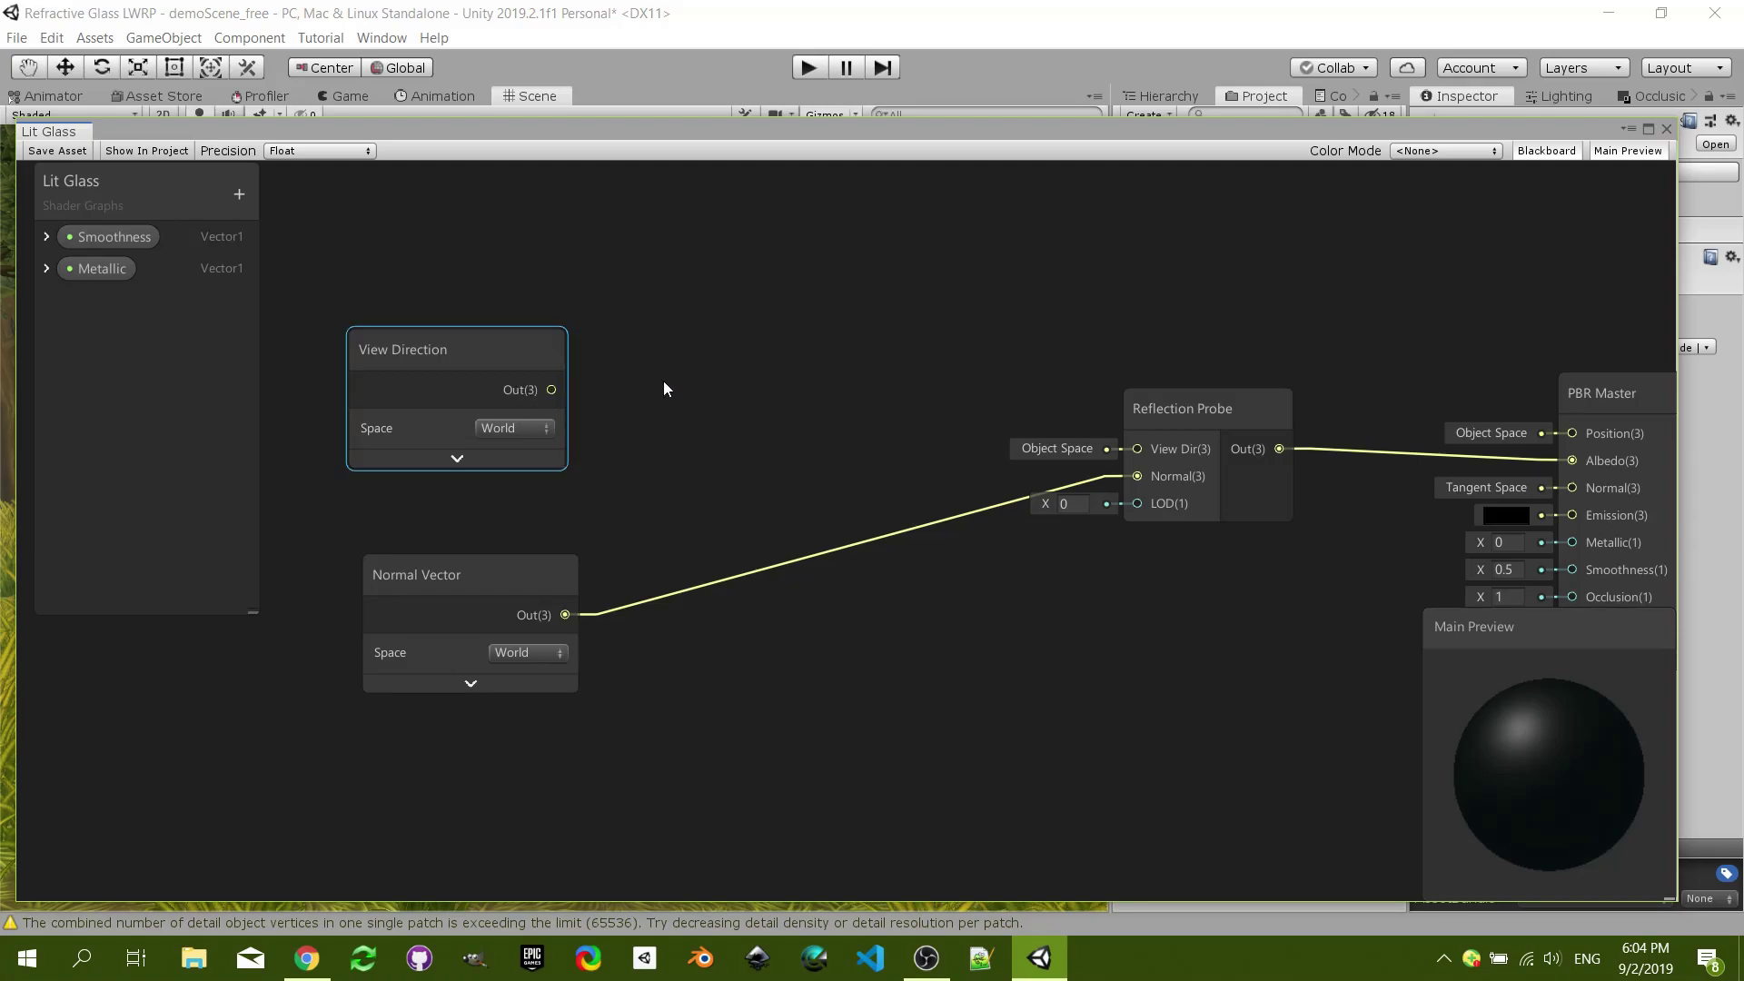
- Add a Custom Function node and place it between the input nodes and the Reflection Probe
{"action": "right_click", "coordinate": [732, 359]}
{"action": "left_click", "coordinate": [745, 367]}
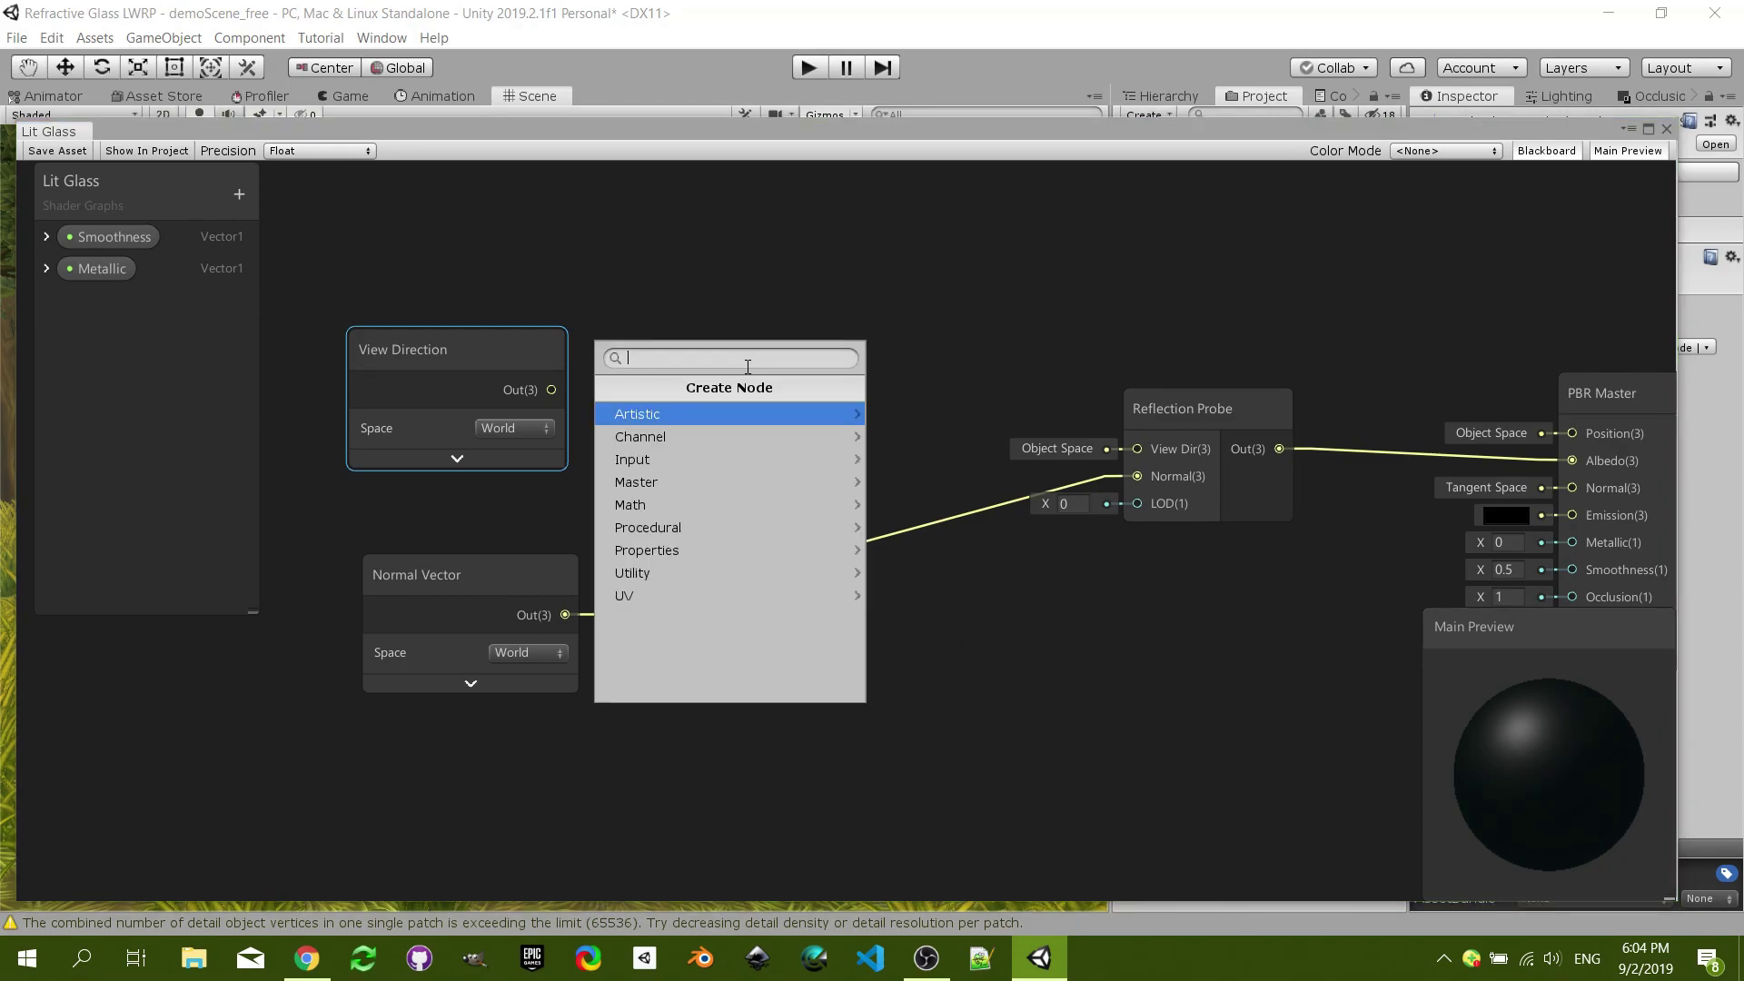
{"action": "type", "text": "custo"}
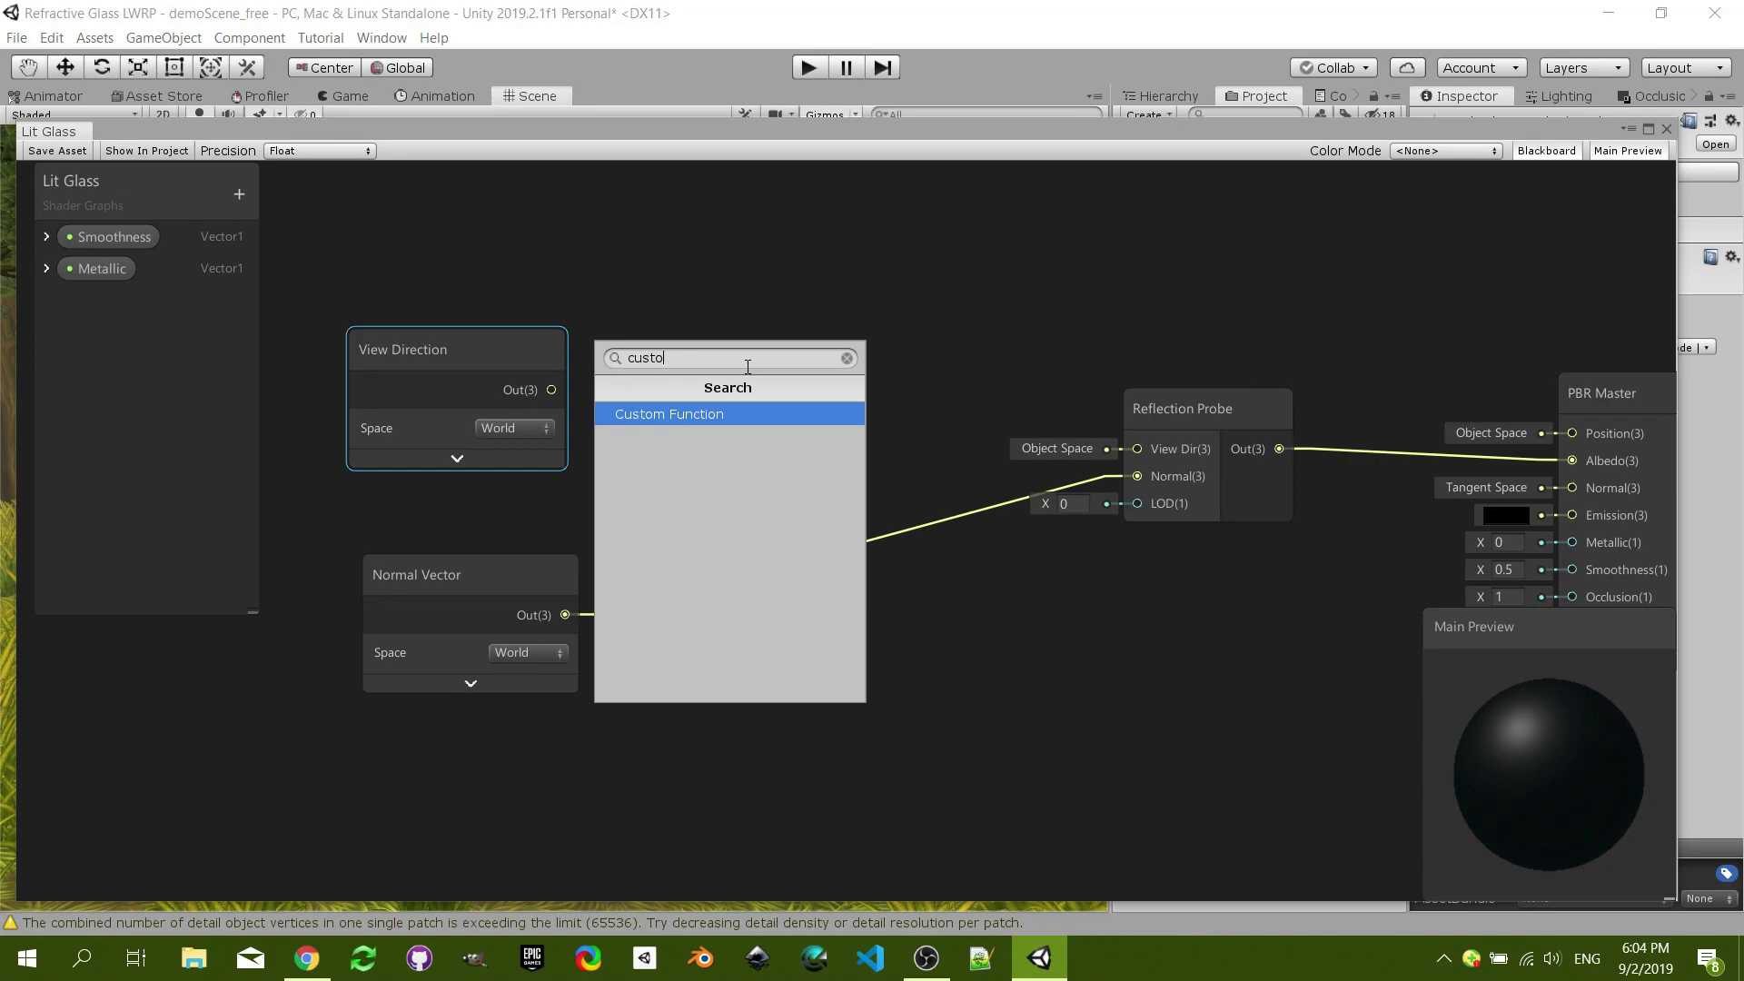
{"action": "key", "text": "Return"}
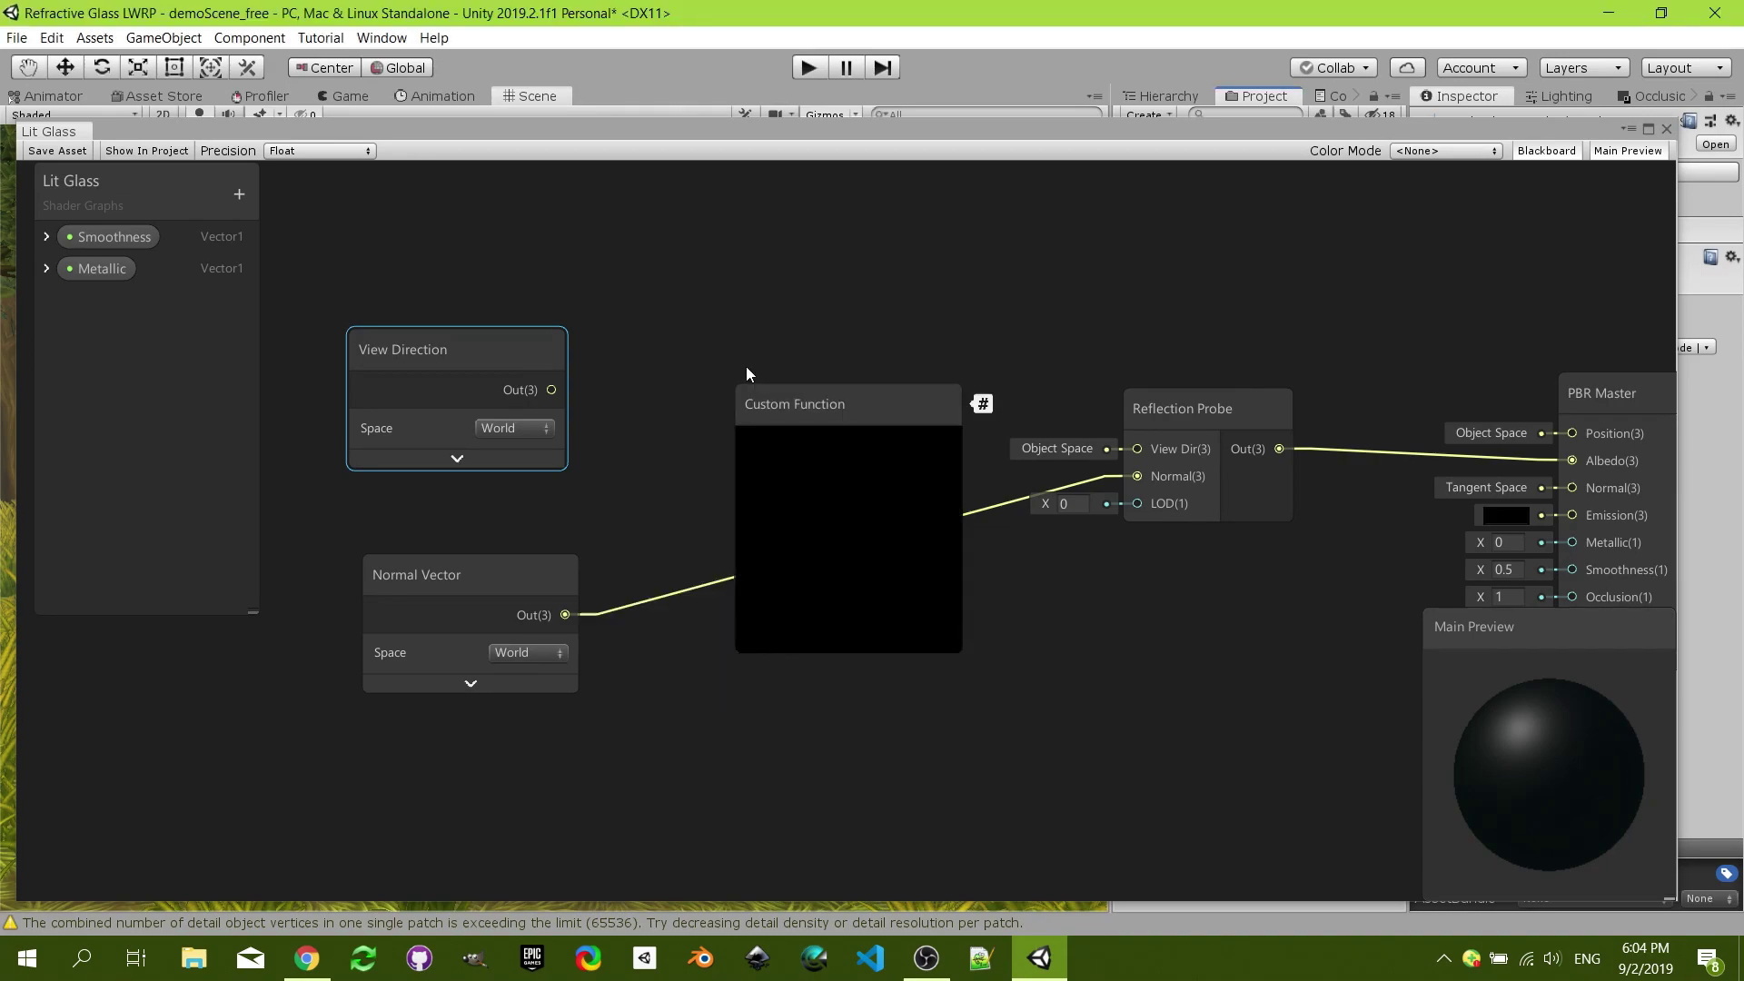
{"action": "left_click_drag", "start_coordinate": [788, 416], "coordinate": [733, 363]}
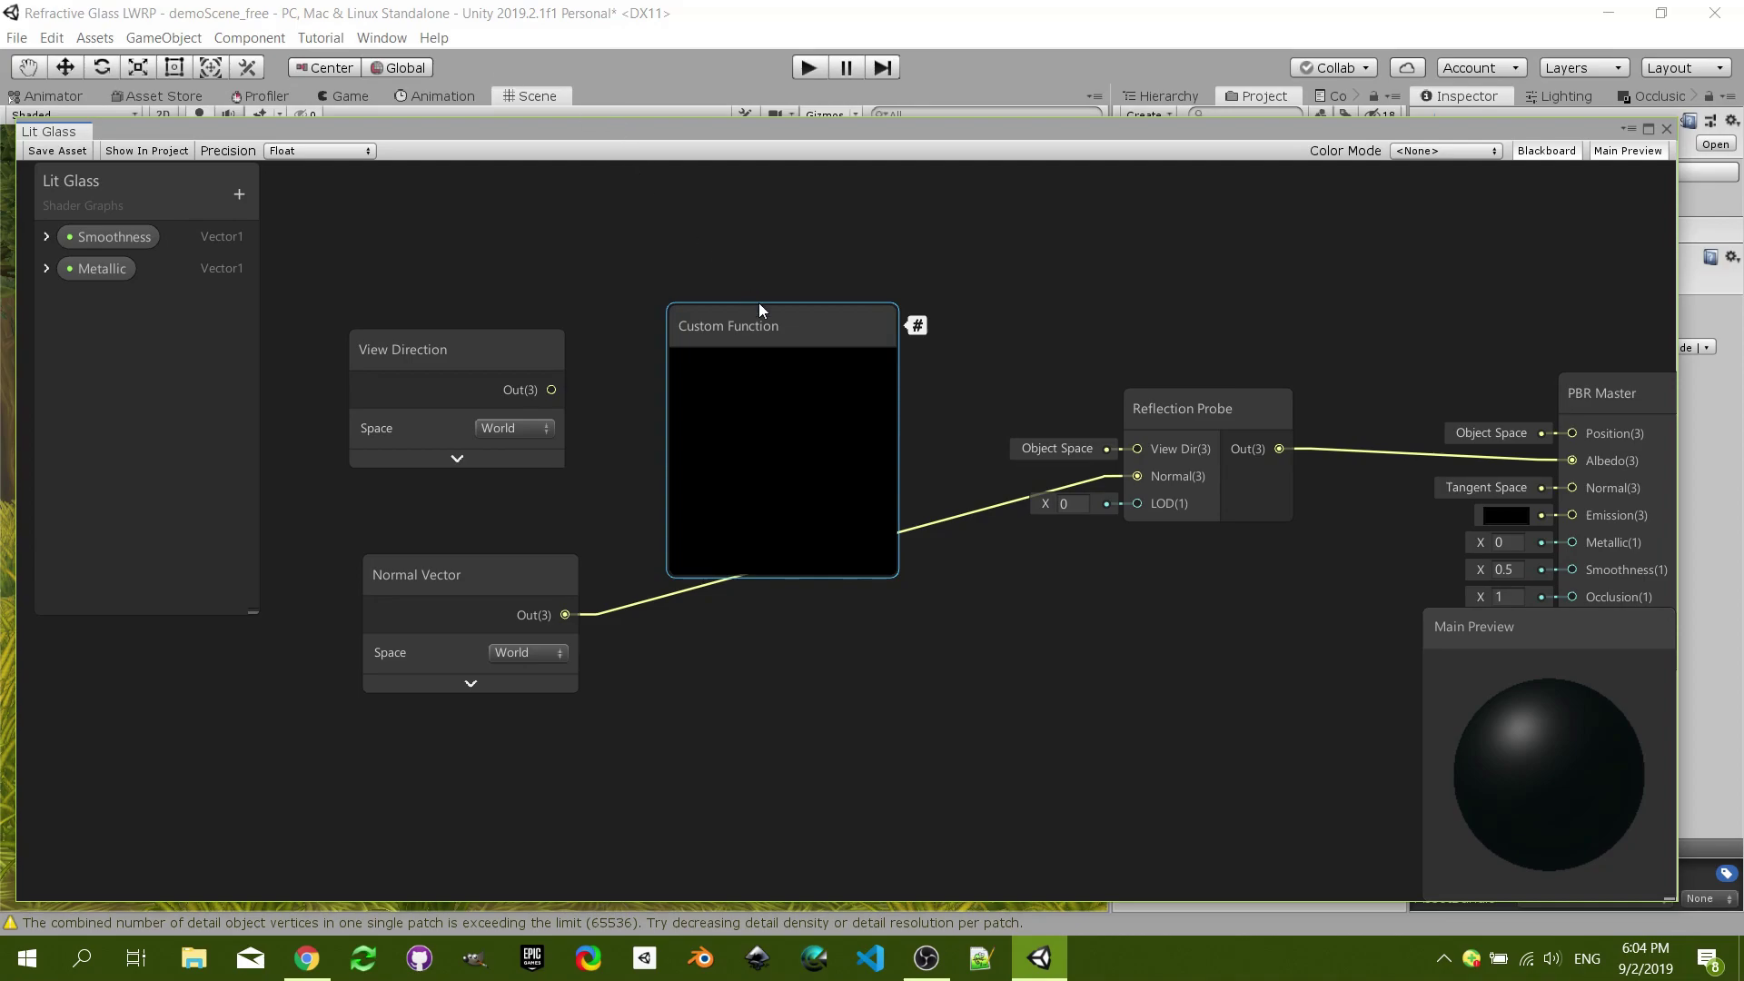
{"action": "mouse_move", "coordinate": [752, 343]}
{"action": "left_mouse_down"}
{"action": "mouse_move", "coordinate": [773, 323]}
{"action": "mouse_move", "coordinate": [761, 333]}
{"action": "left_mouse_up"}
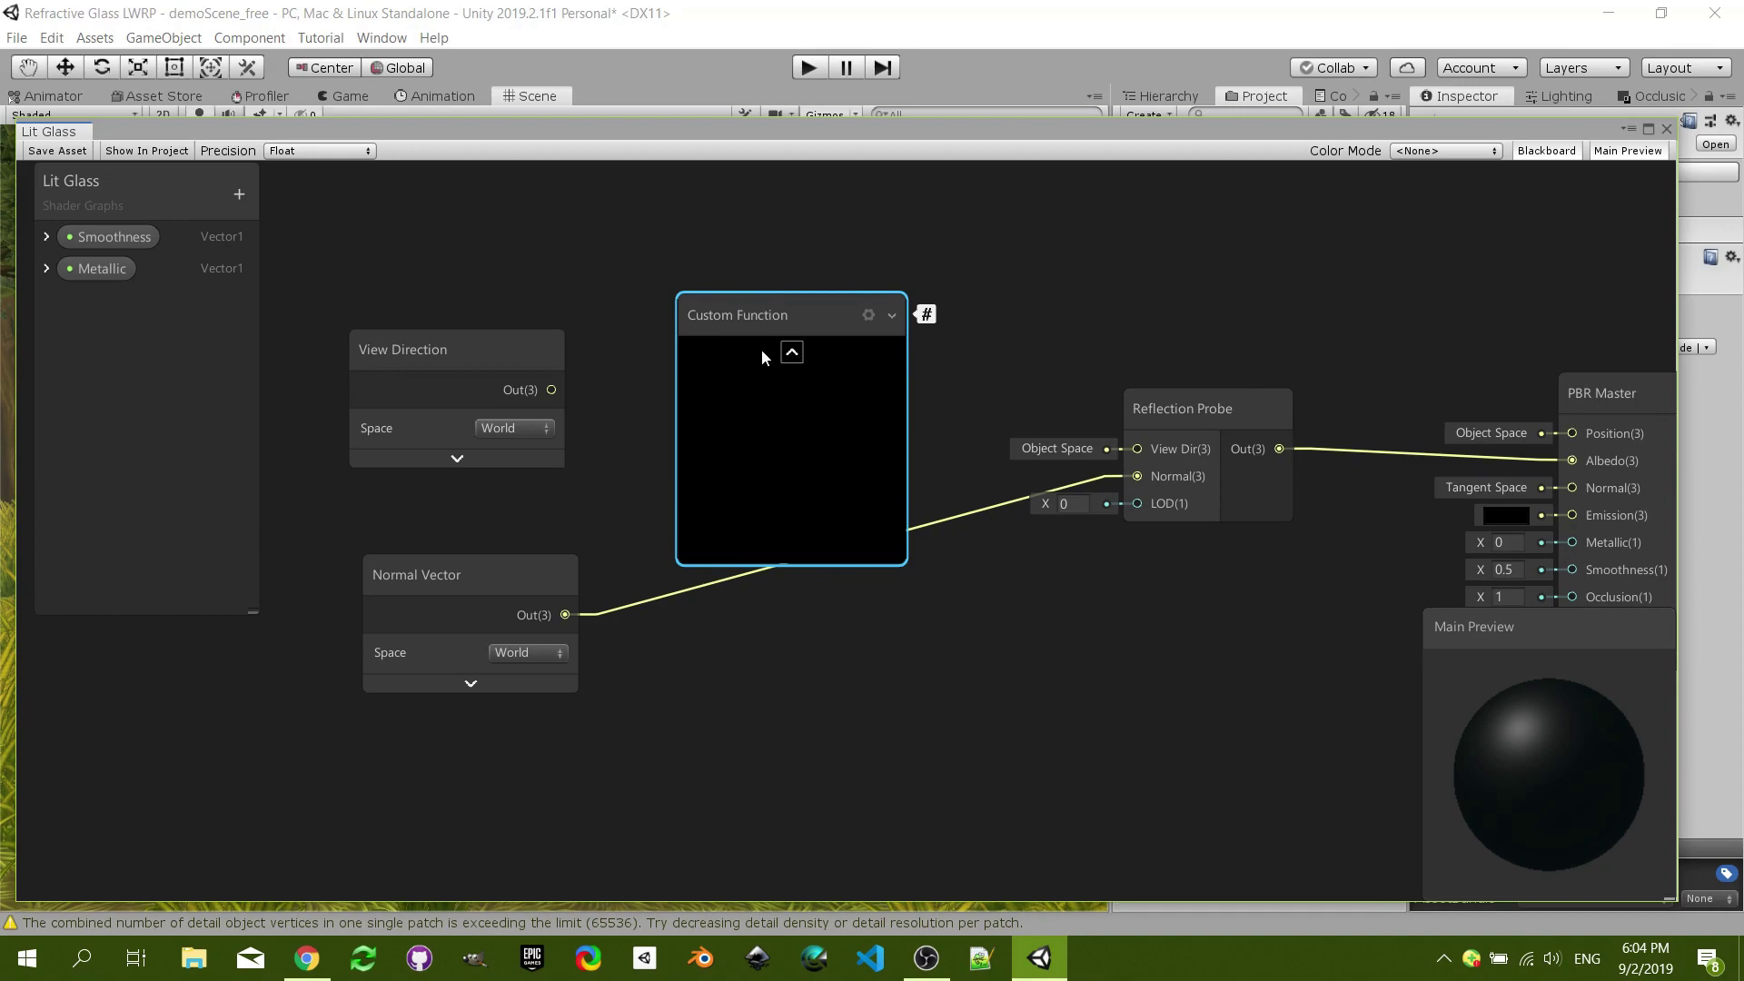
{"action": "left_click_drag", "start_coordinate": [823, 318], "coordinate": [812, 317]}
- Set the Custom Function type to String and add an input named IOR
{"action": "left_click", "coordinate": [857, 316]}
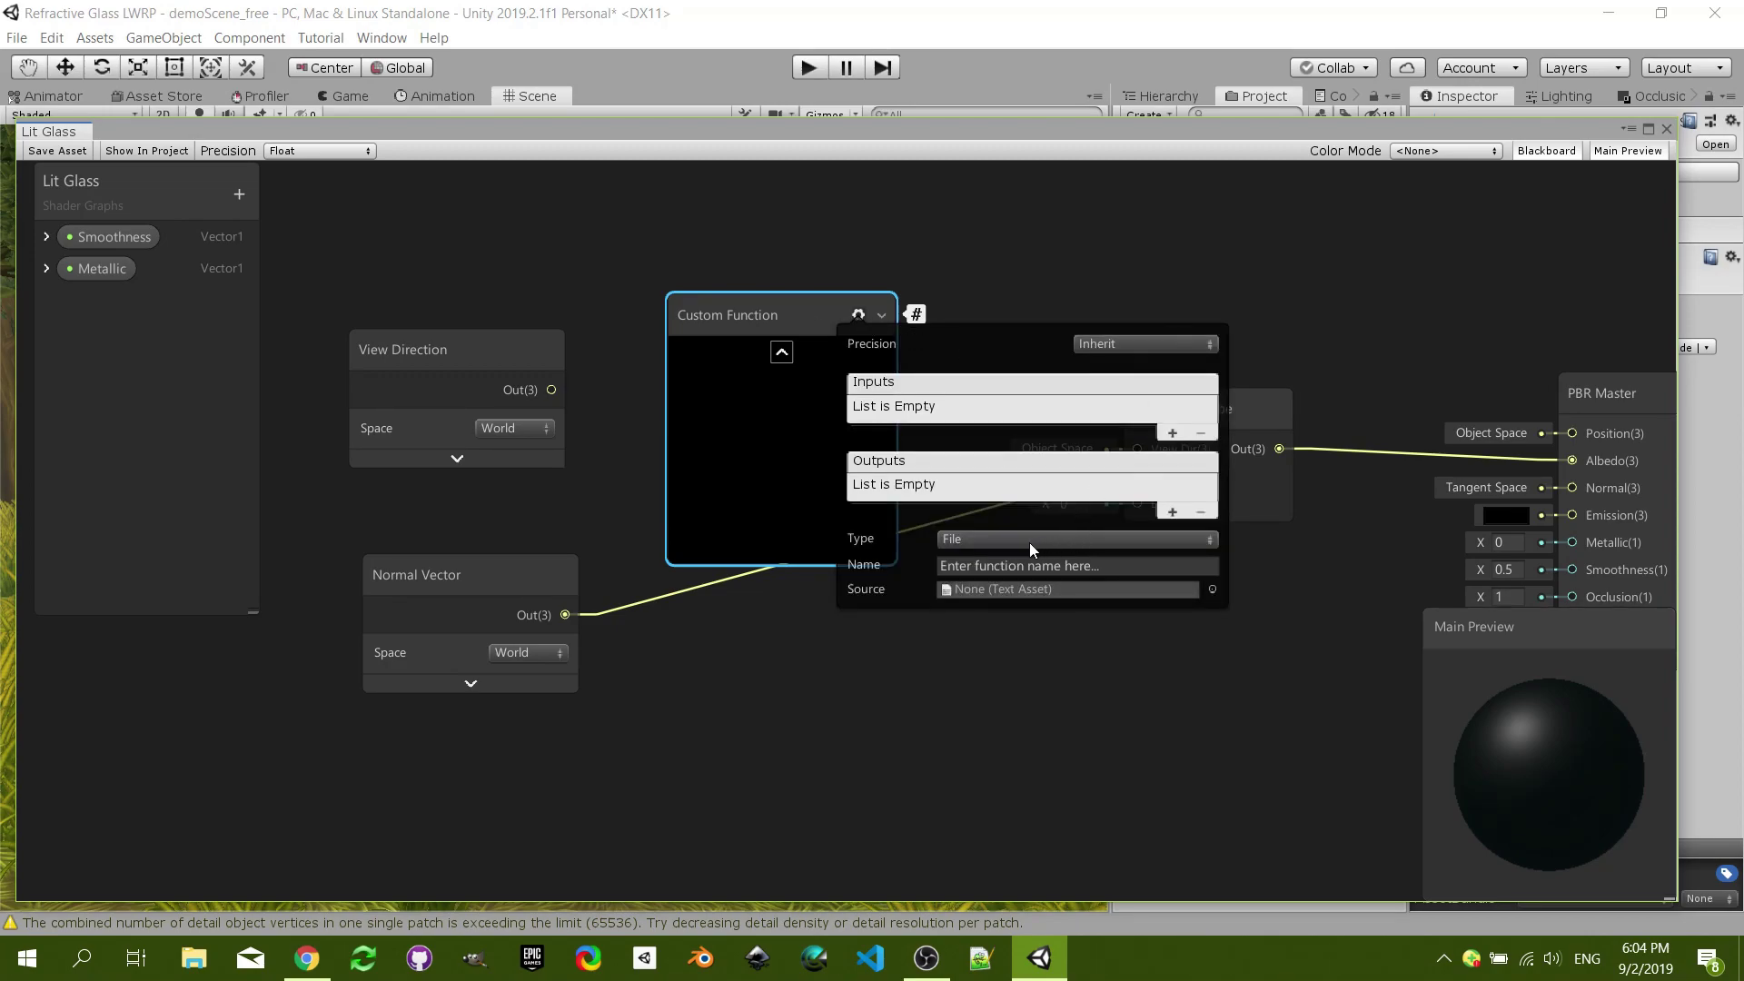
{"action": "left_click", "coordinate": [984, 542]}
{"action": "left_click", "coordinate": [984, 585]}
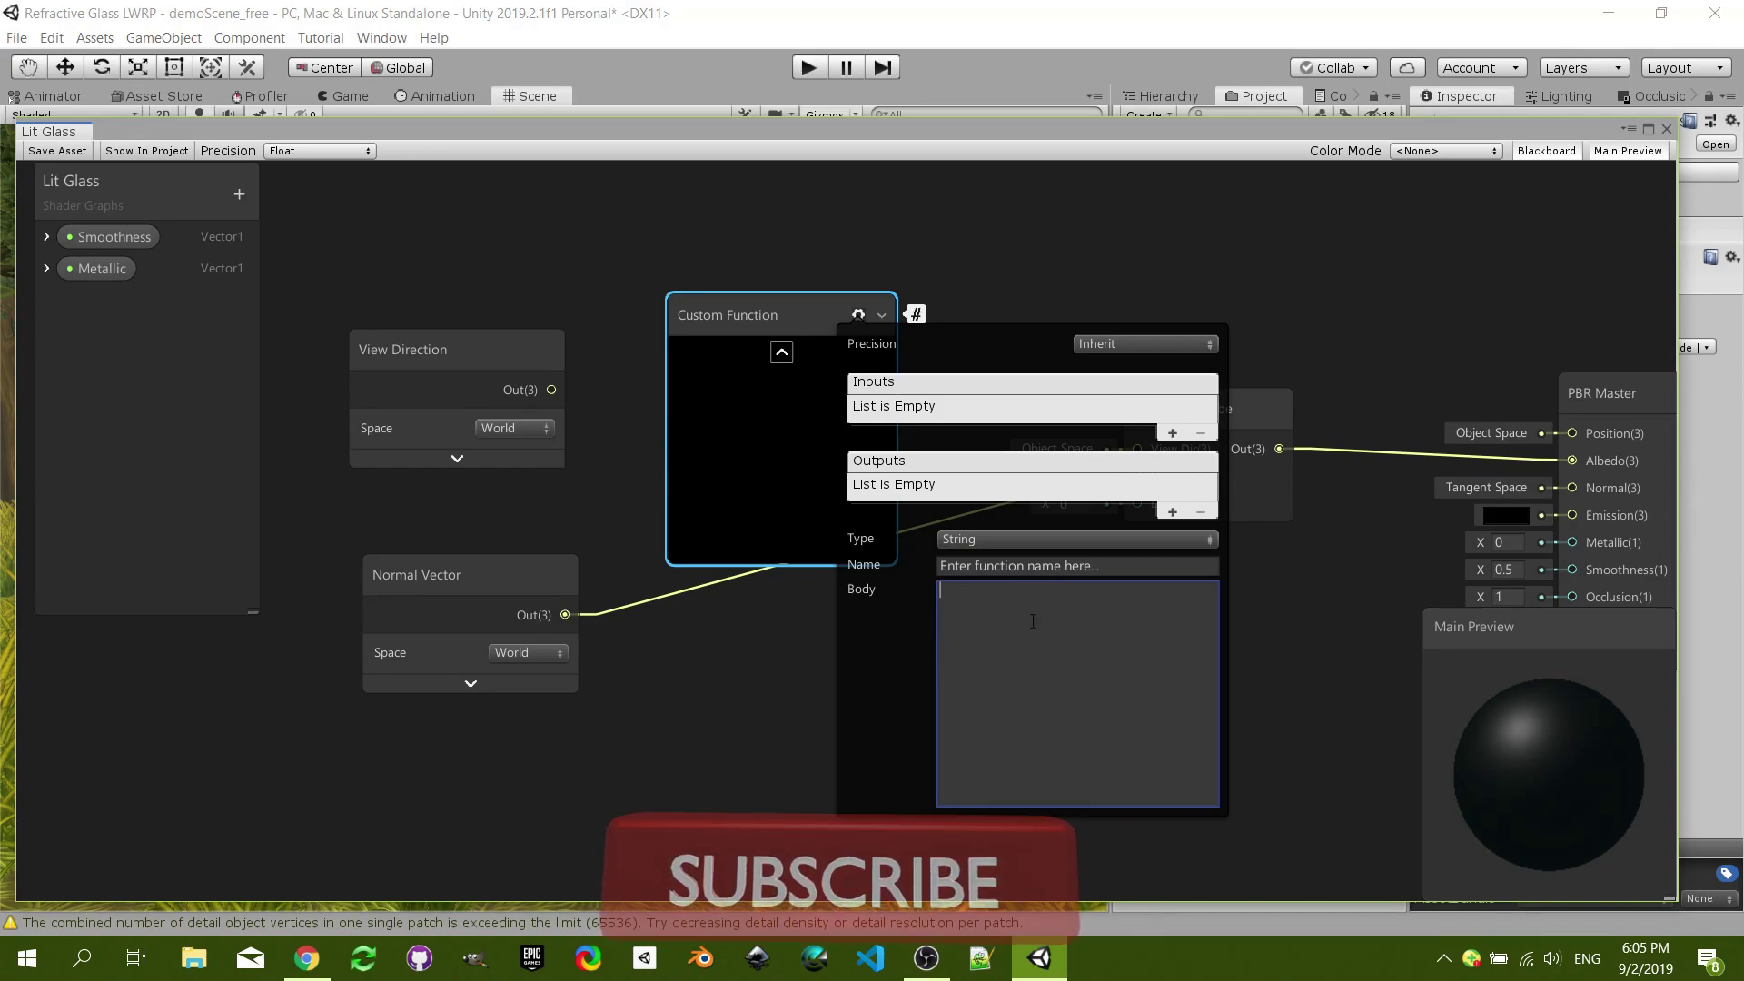
{"action": "left_click", "coordinate": [1173, 434]}
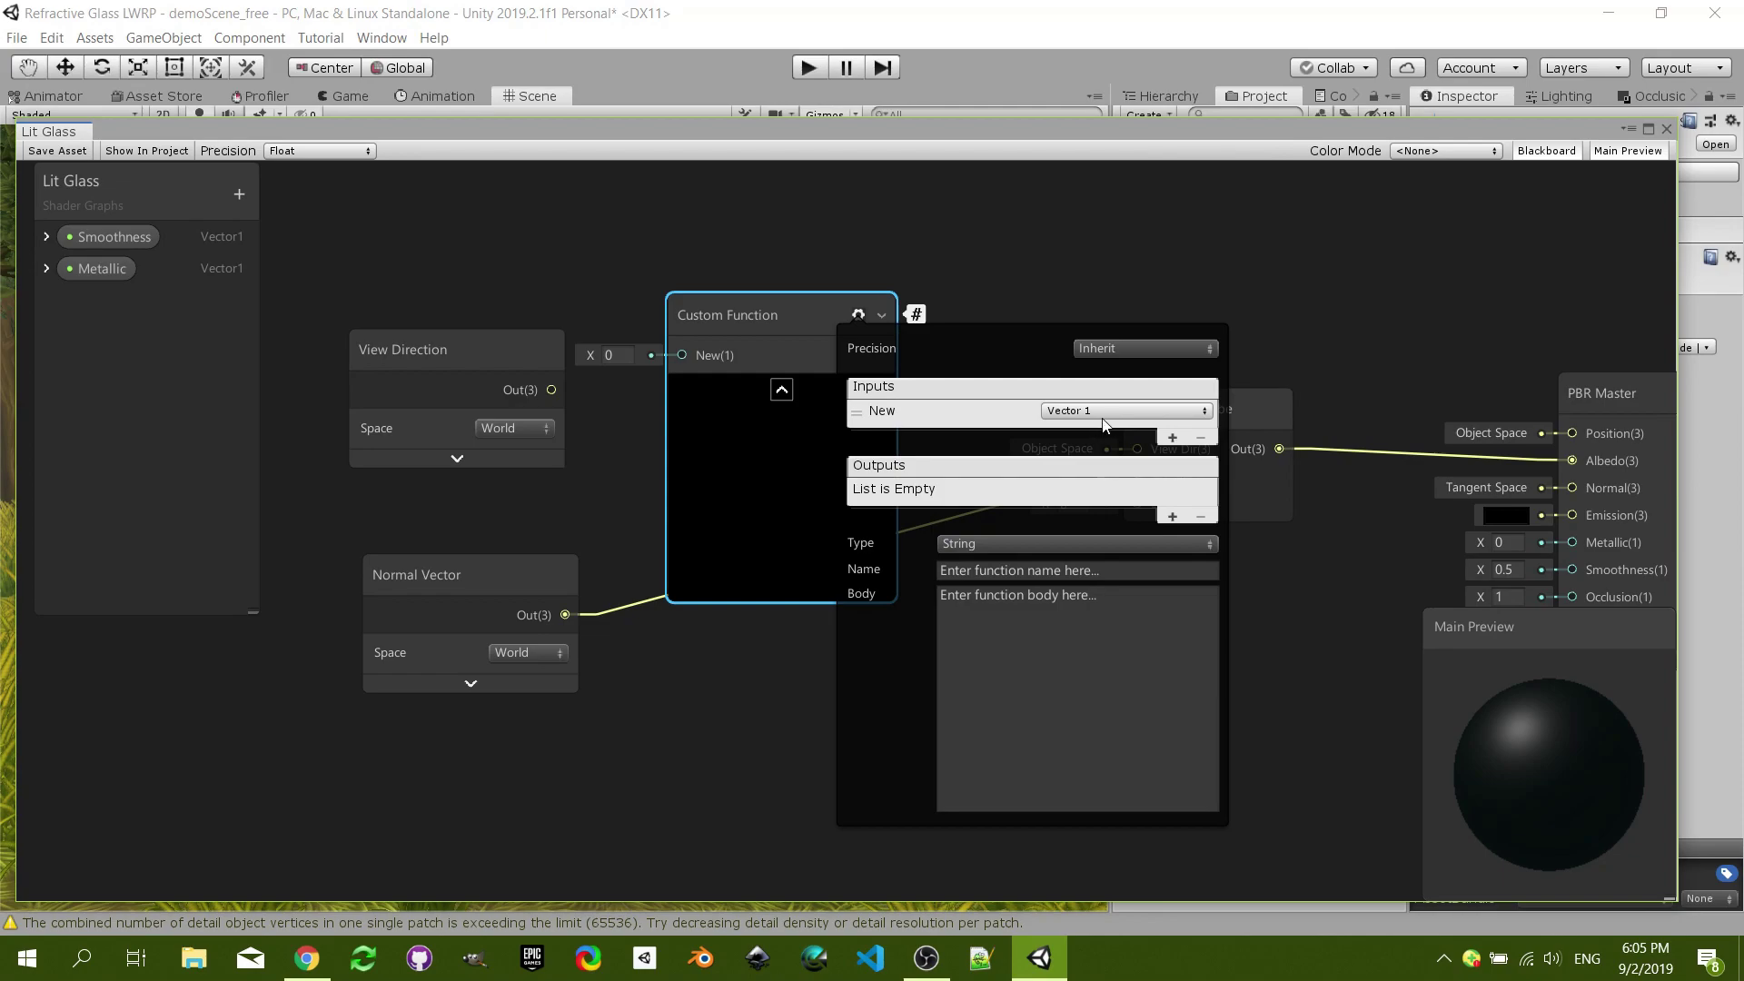
{"action": "left_click", "coordinate": [925, 410]}
{"action": "type", "text": "IOR"}
{"action": "key", "text": "Return"}
- Add a Vector 3 input named View
{"action": "left_click", "coordinate": [1173, 438]}
{"action": "double_click", "coordinate": [906, 434]}
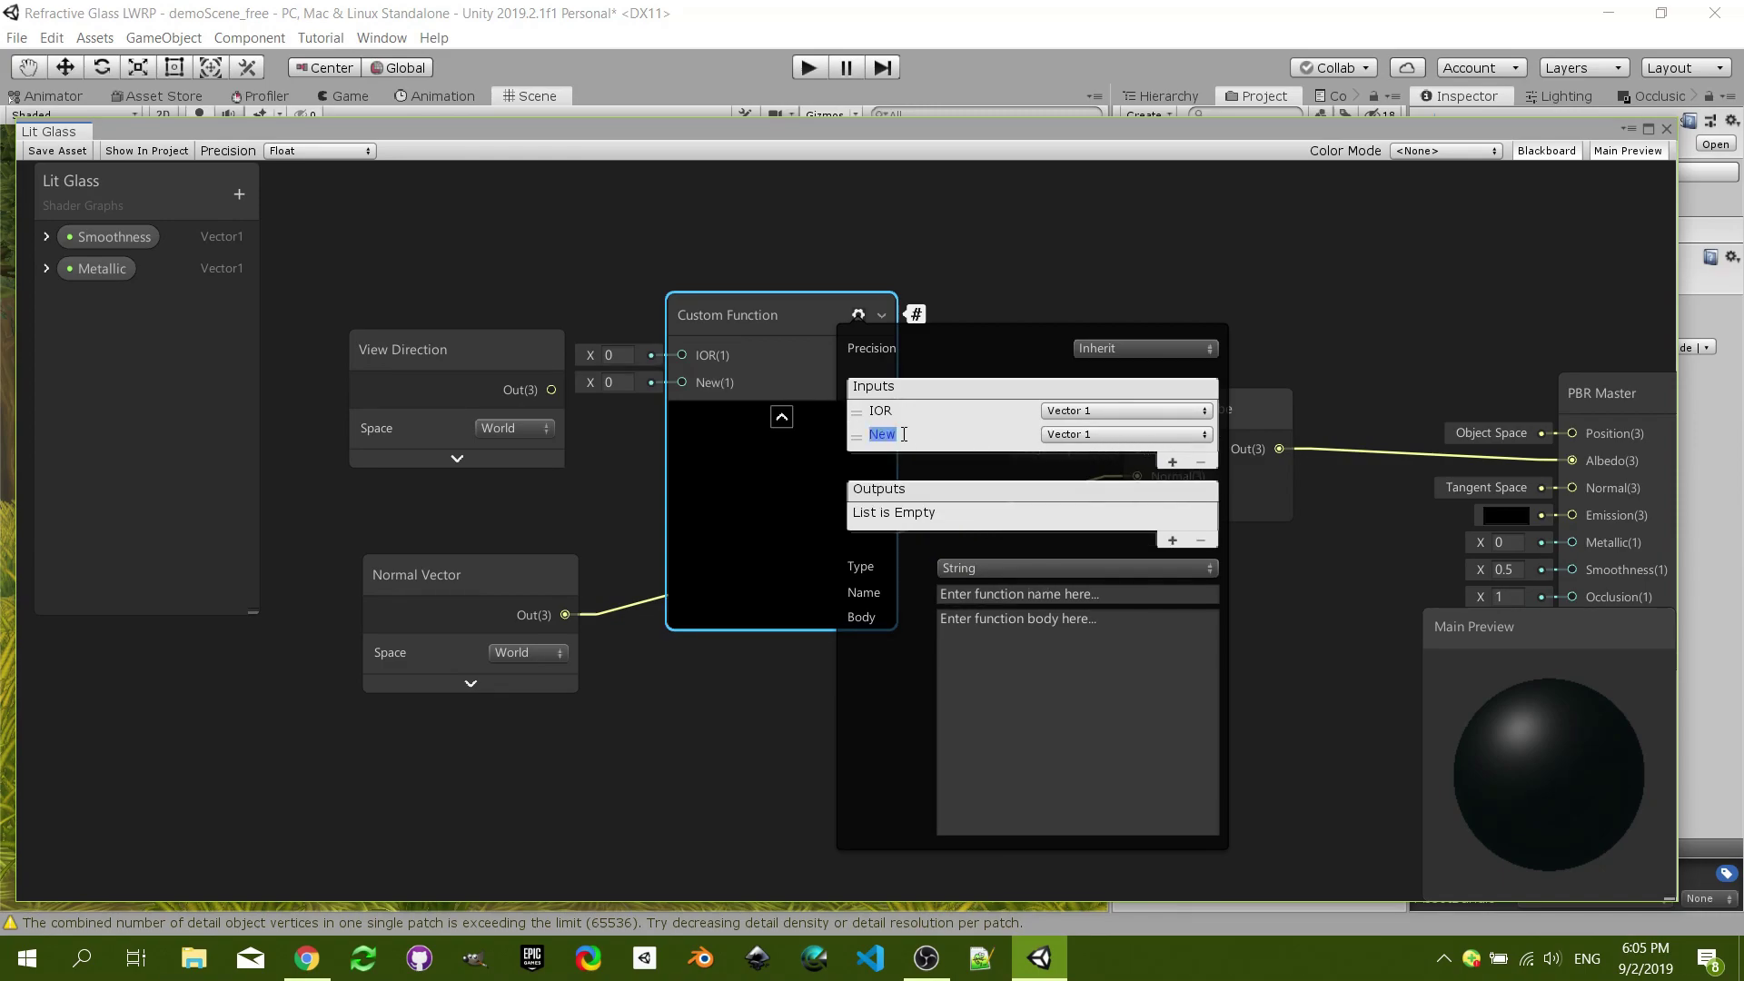
{"action": "type", "text": "View"}
{"action": "key", "text": "Return"}
{"action": "left_click", "coordinate": [1088, 434]}
{"action": "left_click", "coordinate": [1099, 676]}
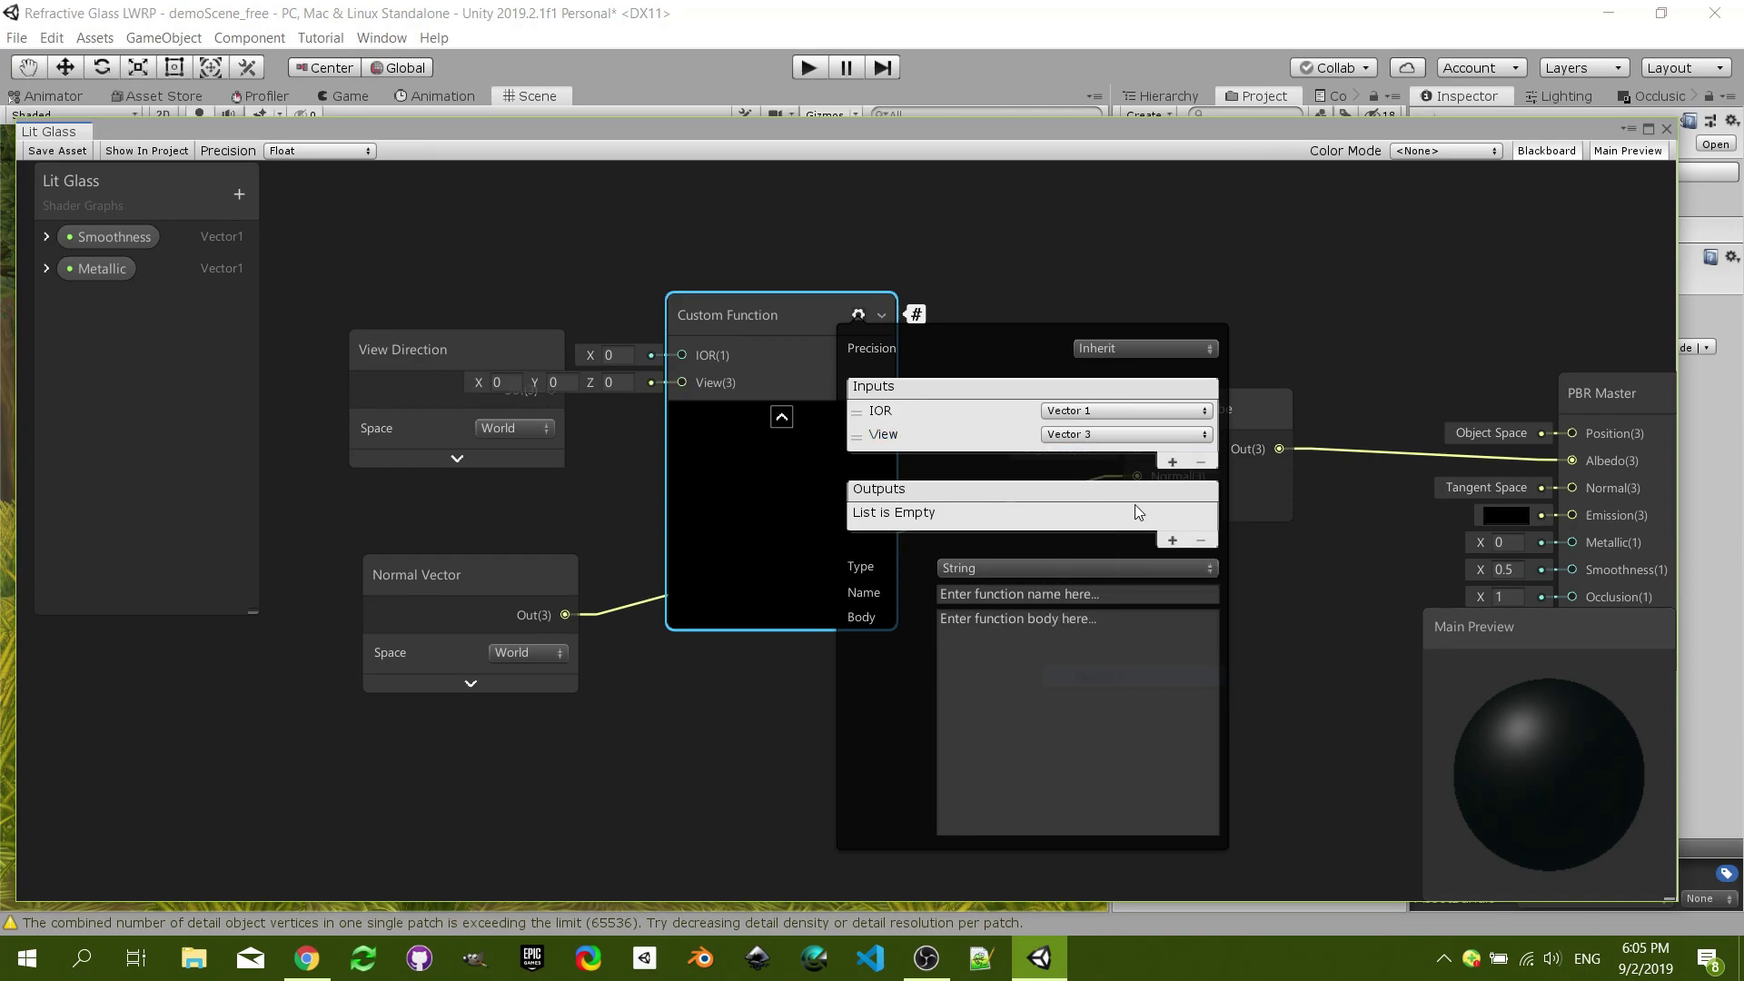
- Add a Vector 3 input named Normal
{"action": "left_click", "coordinate": [1173, 465]}
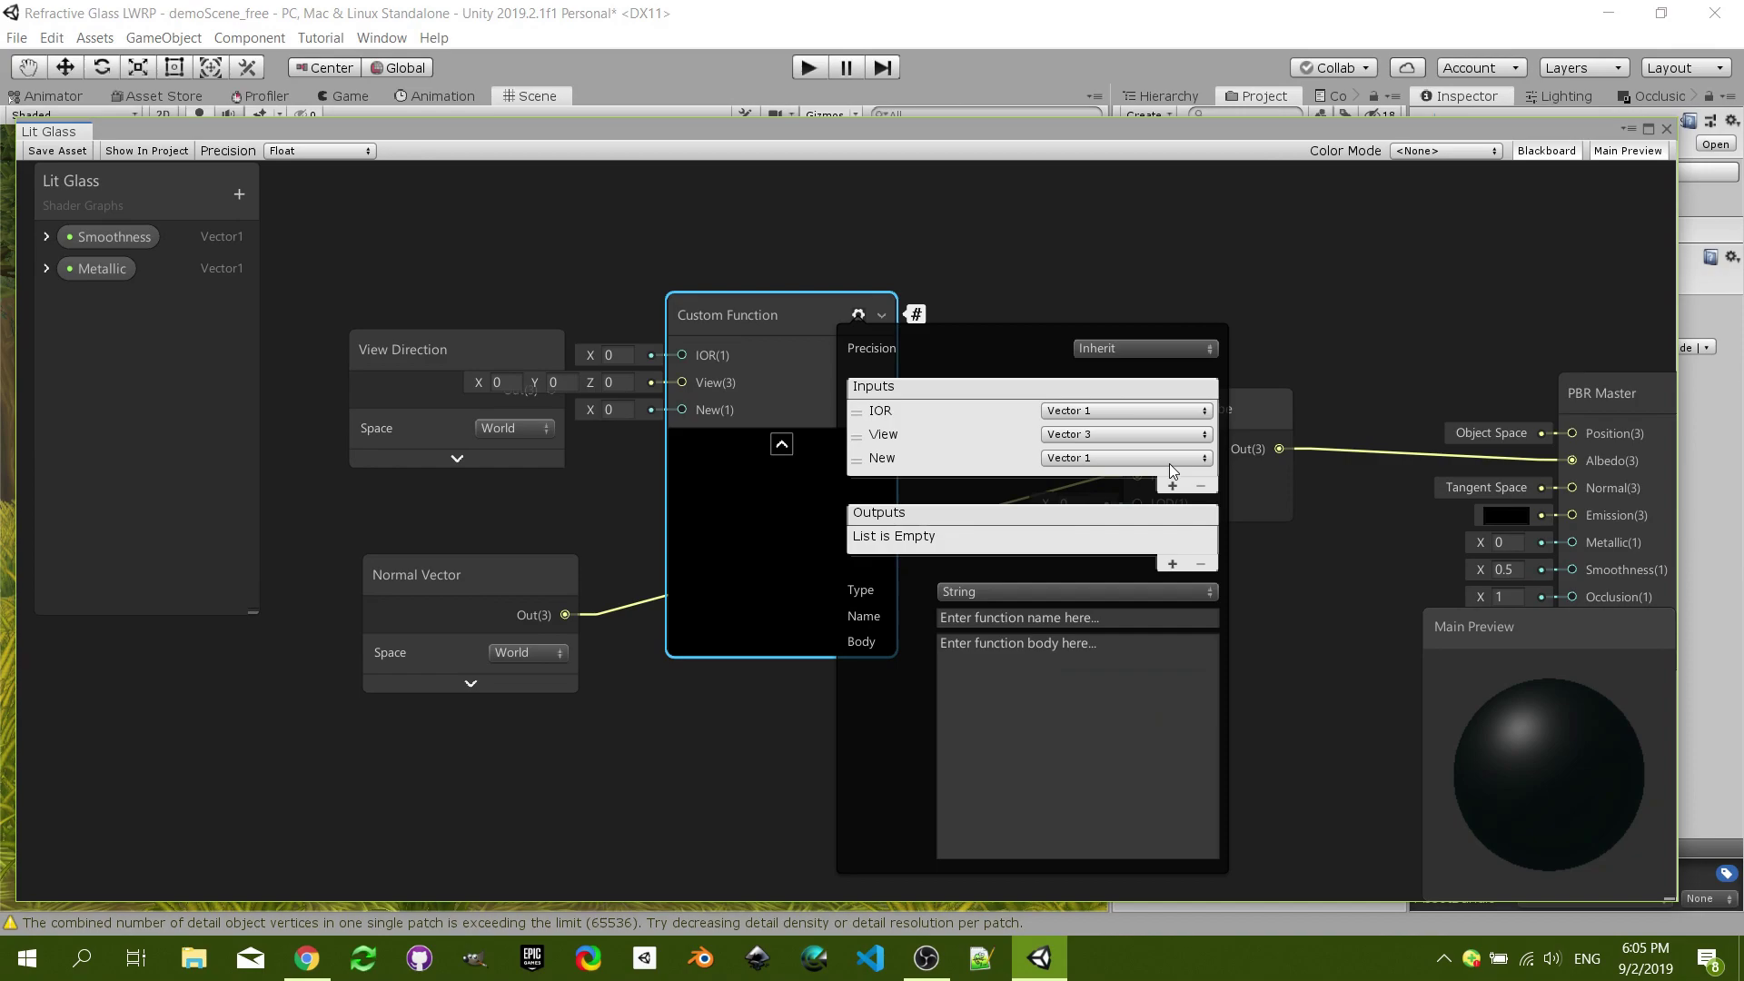
{"action": "double_click", "coordinate": [894, 457]}
{"action": "type", "text": "Normal"}
{"action": "key", "text": "Return"}
{"action": "left_click", "coordinate": [1101, 458]}
{"action": "left_click", "coordinate": [1122, 525]}
{"action": "left_click", "coordinate": [1124, 458]}
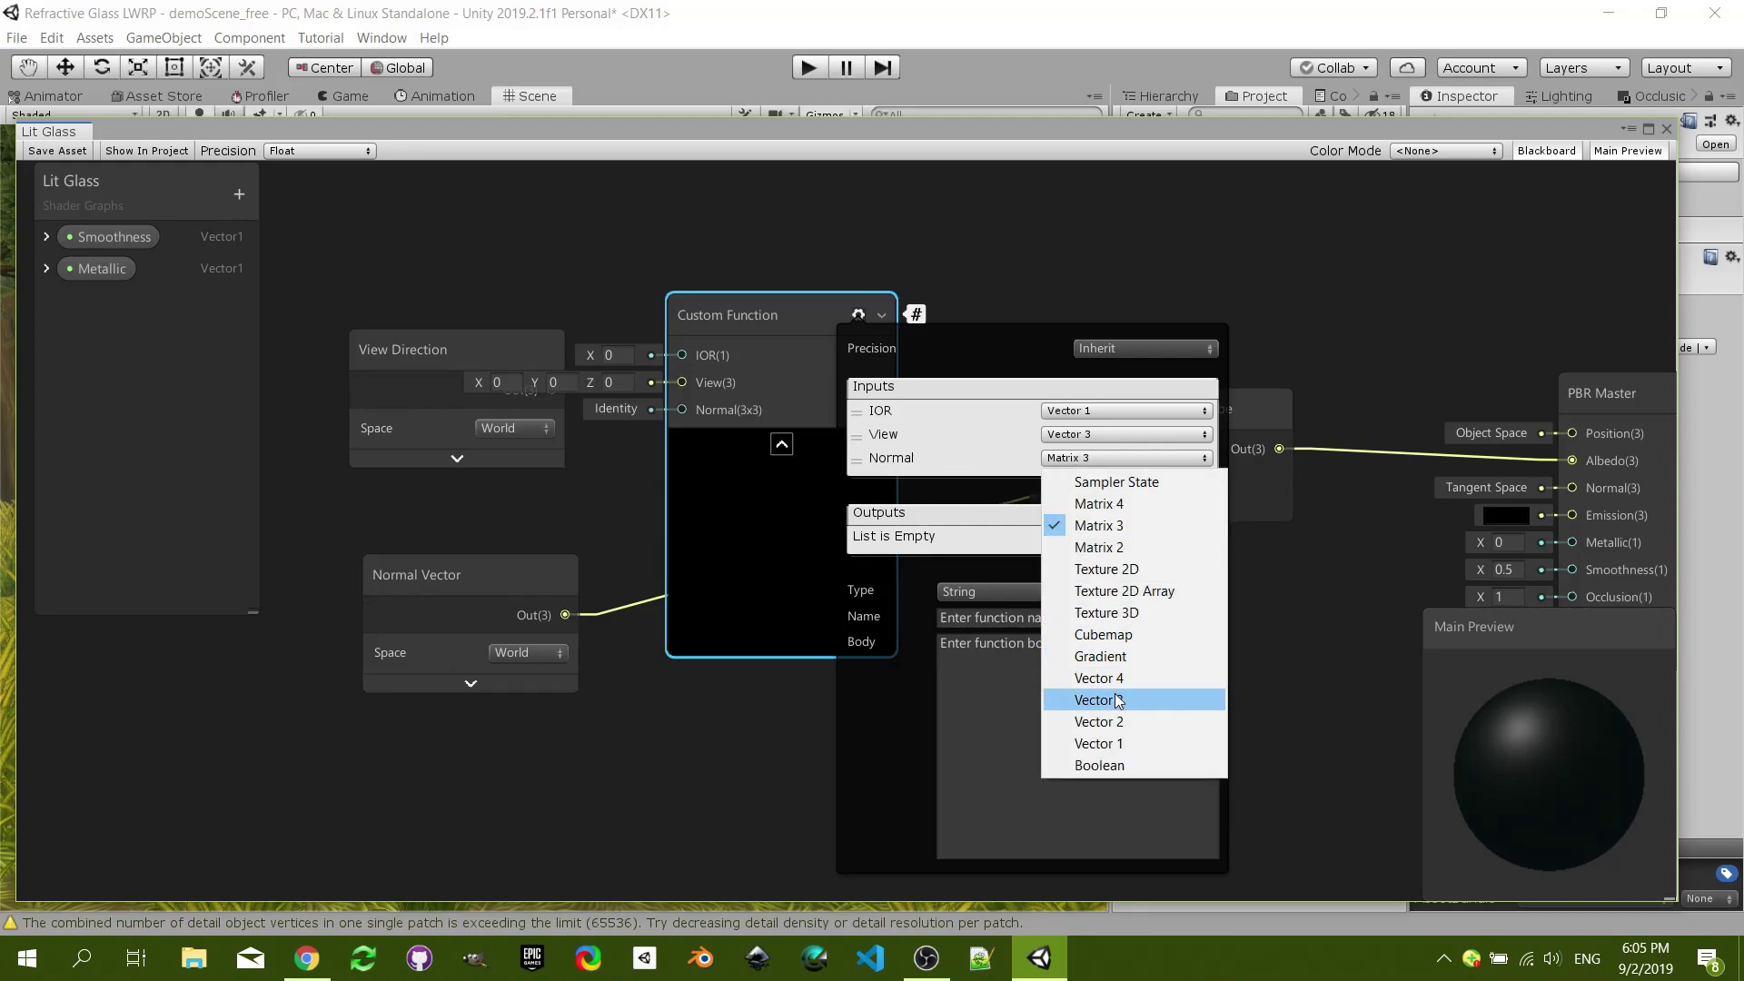
{"action": "left_click", "coordinate": [1110, 701]}
- Add a Vector 3 output named Out
{"action": "left_click", "coordinate": [1173, 564]}
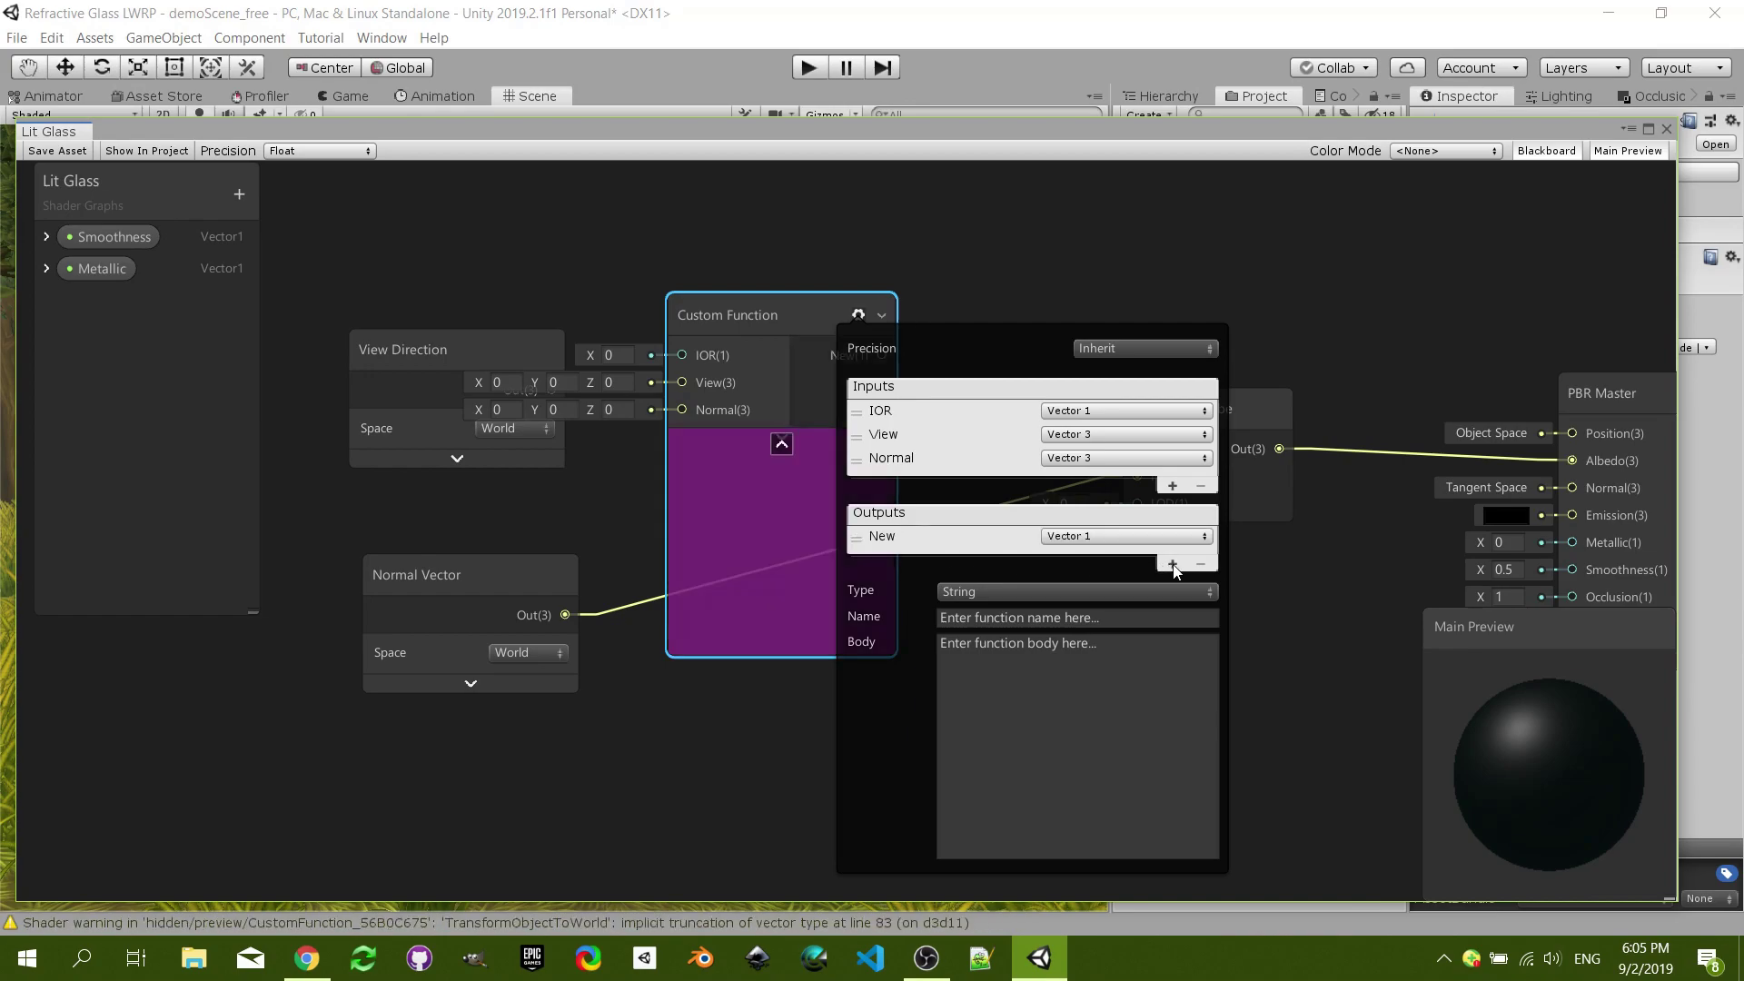
{"action": "left_click", "coordinate": [1125, 536]}
{"action": "left_click", "coordinate": [1114, 774]}
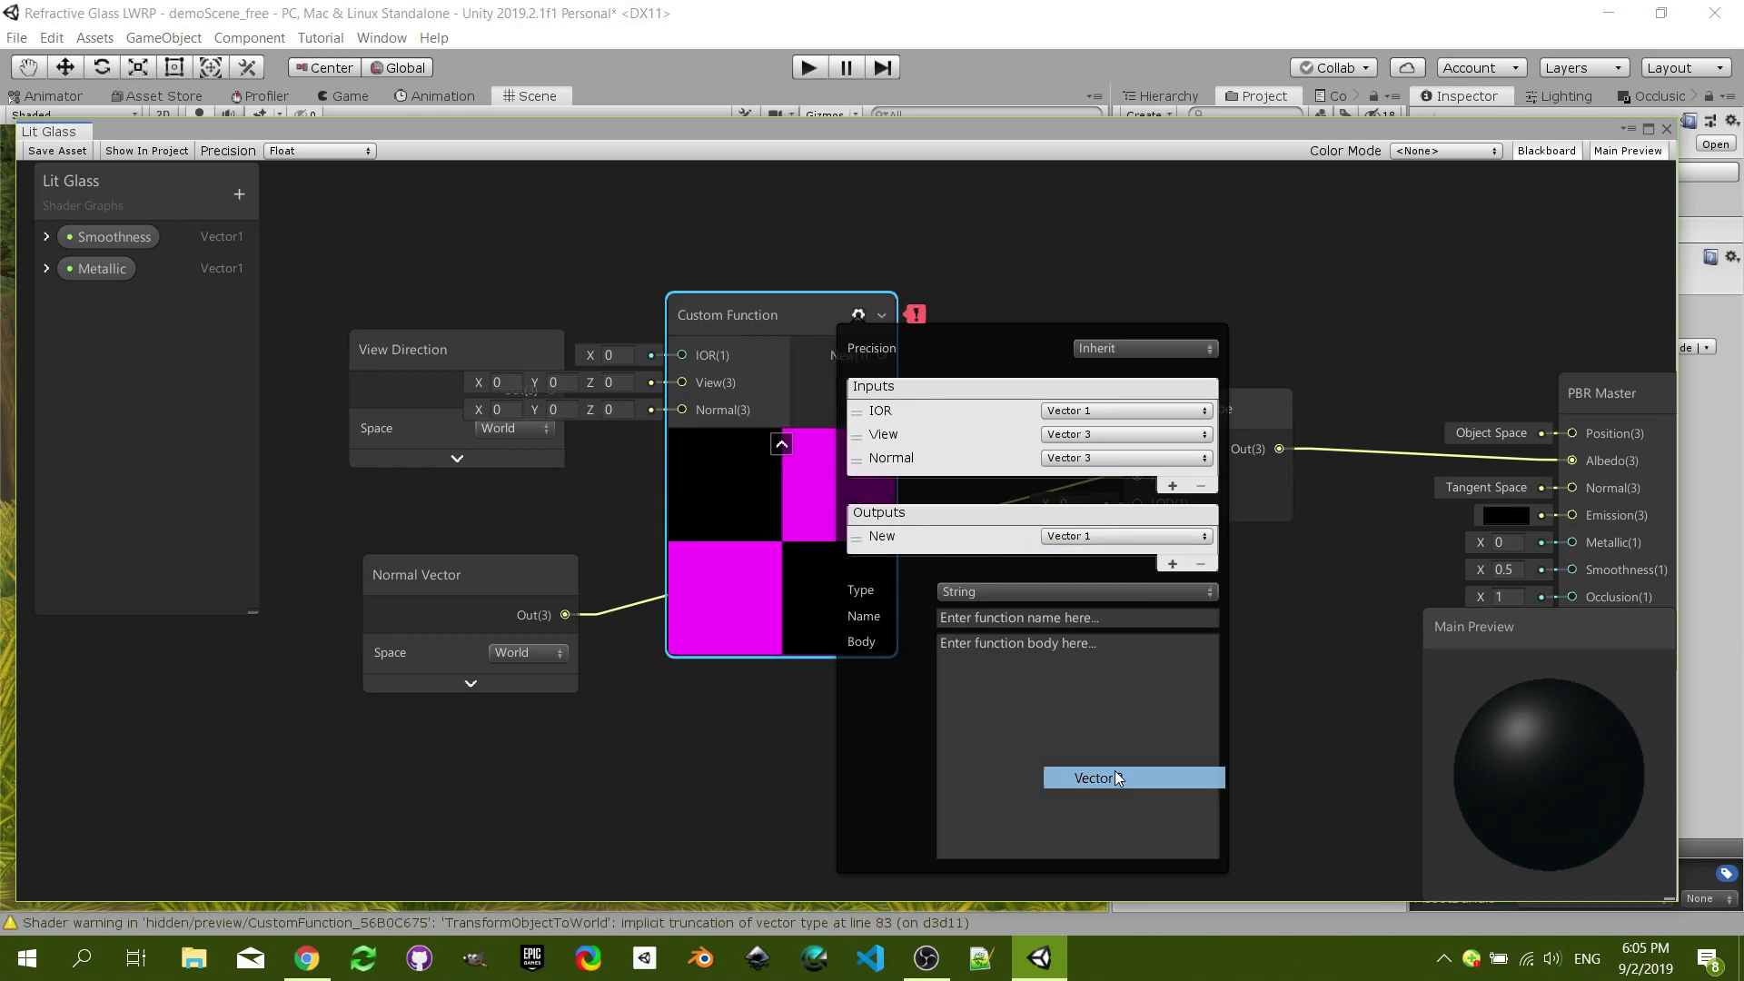
{"action": "double_click", "coordinate": [902, 542]}
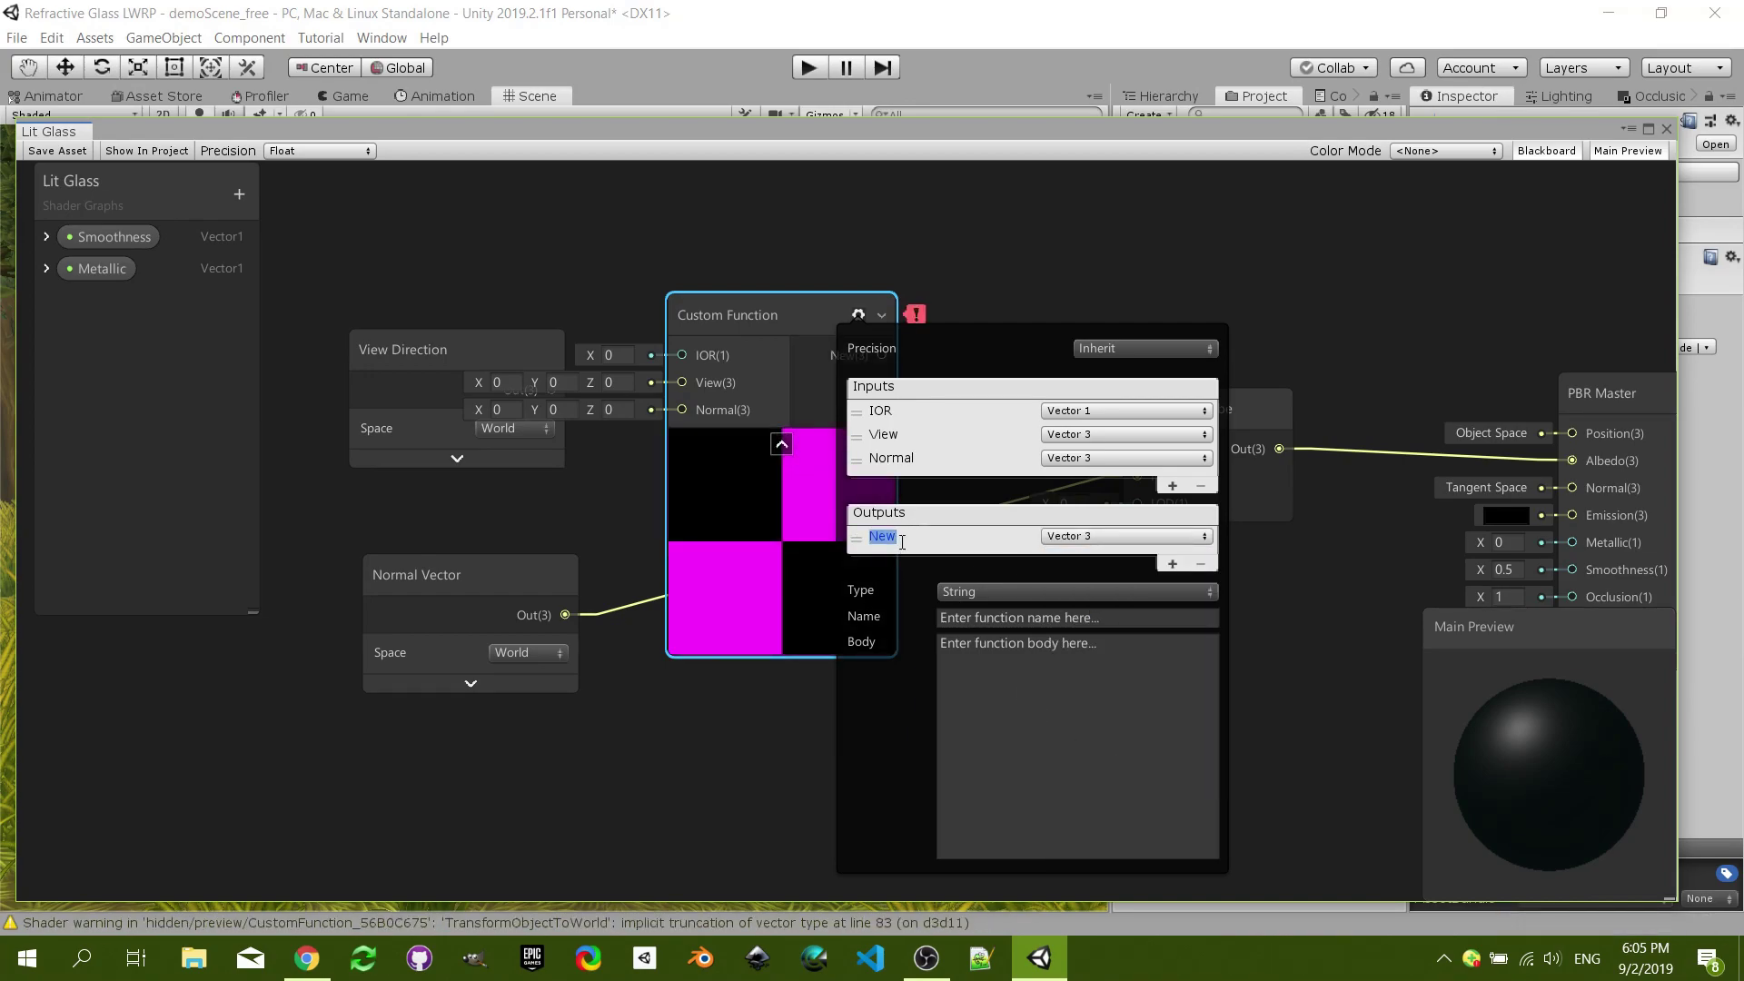
{"action": "type", "text": "Out"}
{"action": "key", "text": "Return"}
{"action": "left_click", "coordinate": [1126, 619]}
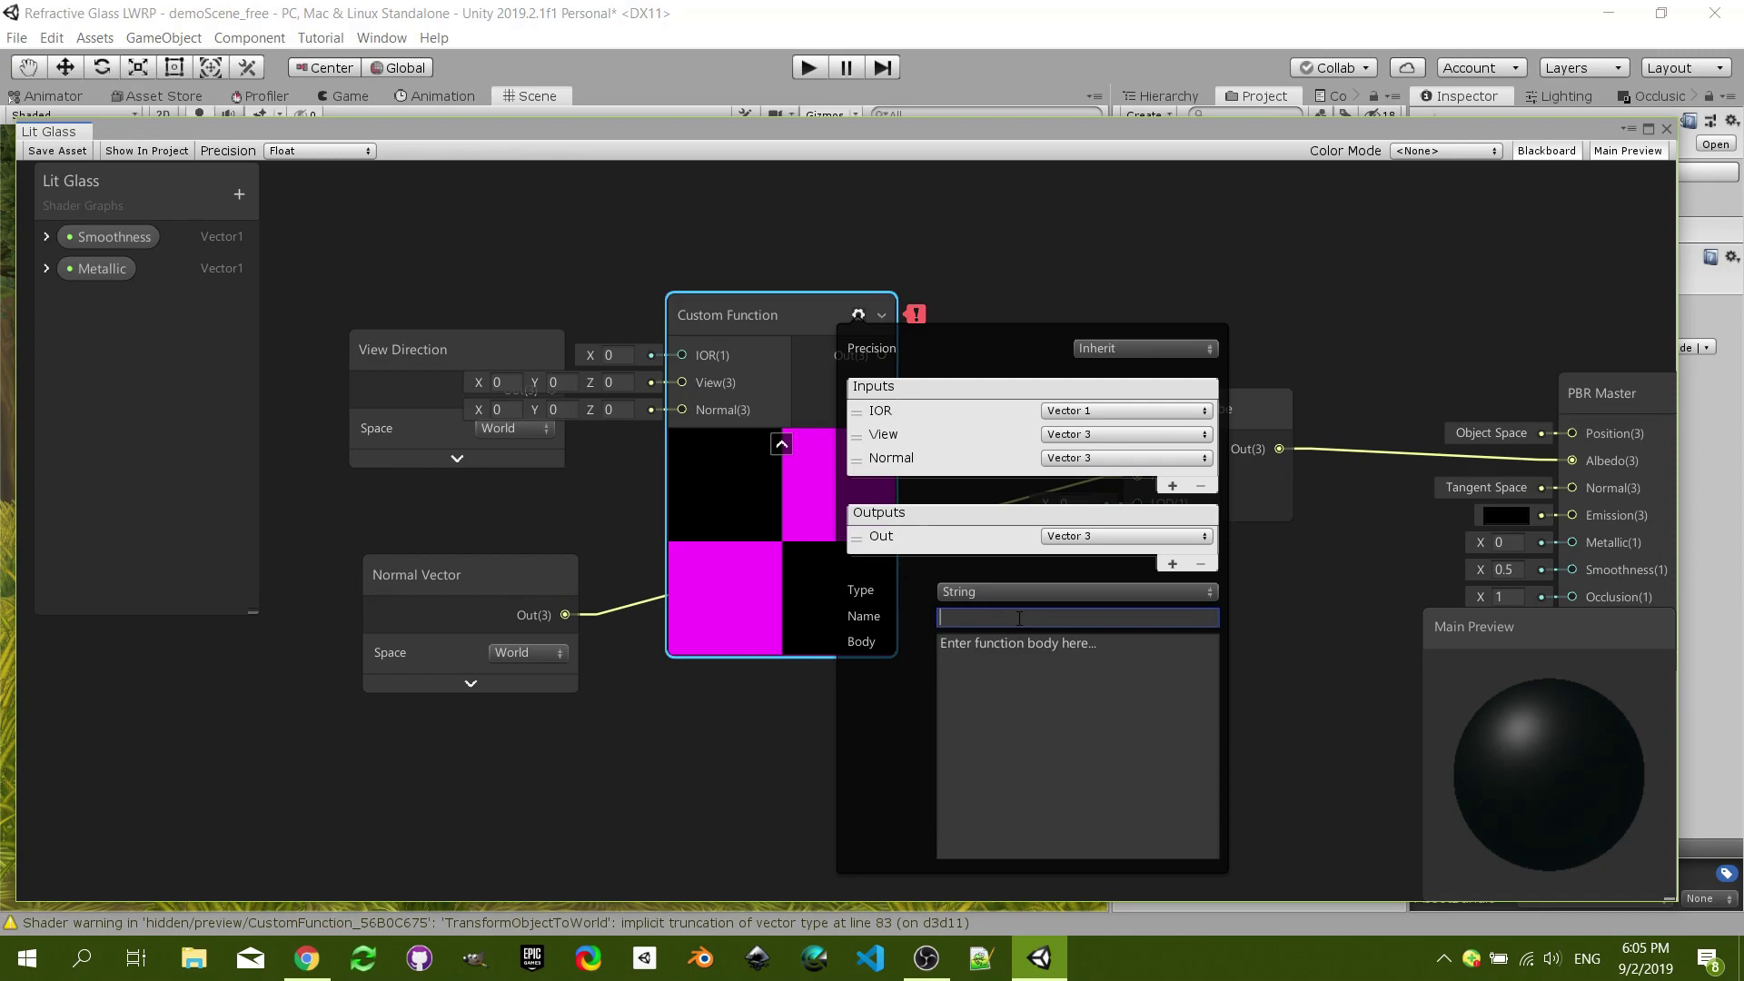
- Name the function Refract with body 'Out = refract(View, Normal, IOR);' and close its settings
{"action": "type", "text": "Refract"}
{"action": "left_click", "coordinate": [1145, 665]}
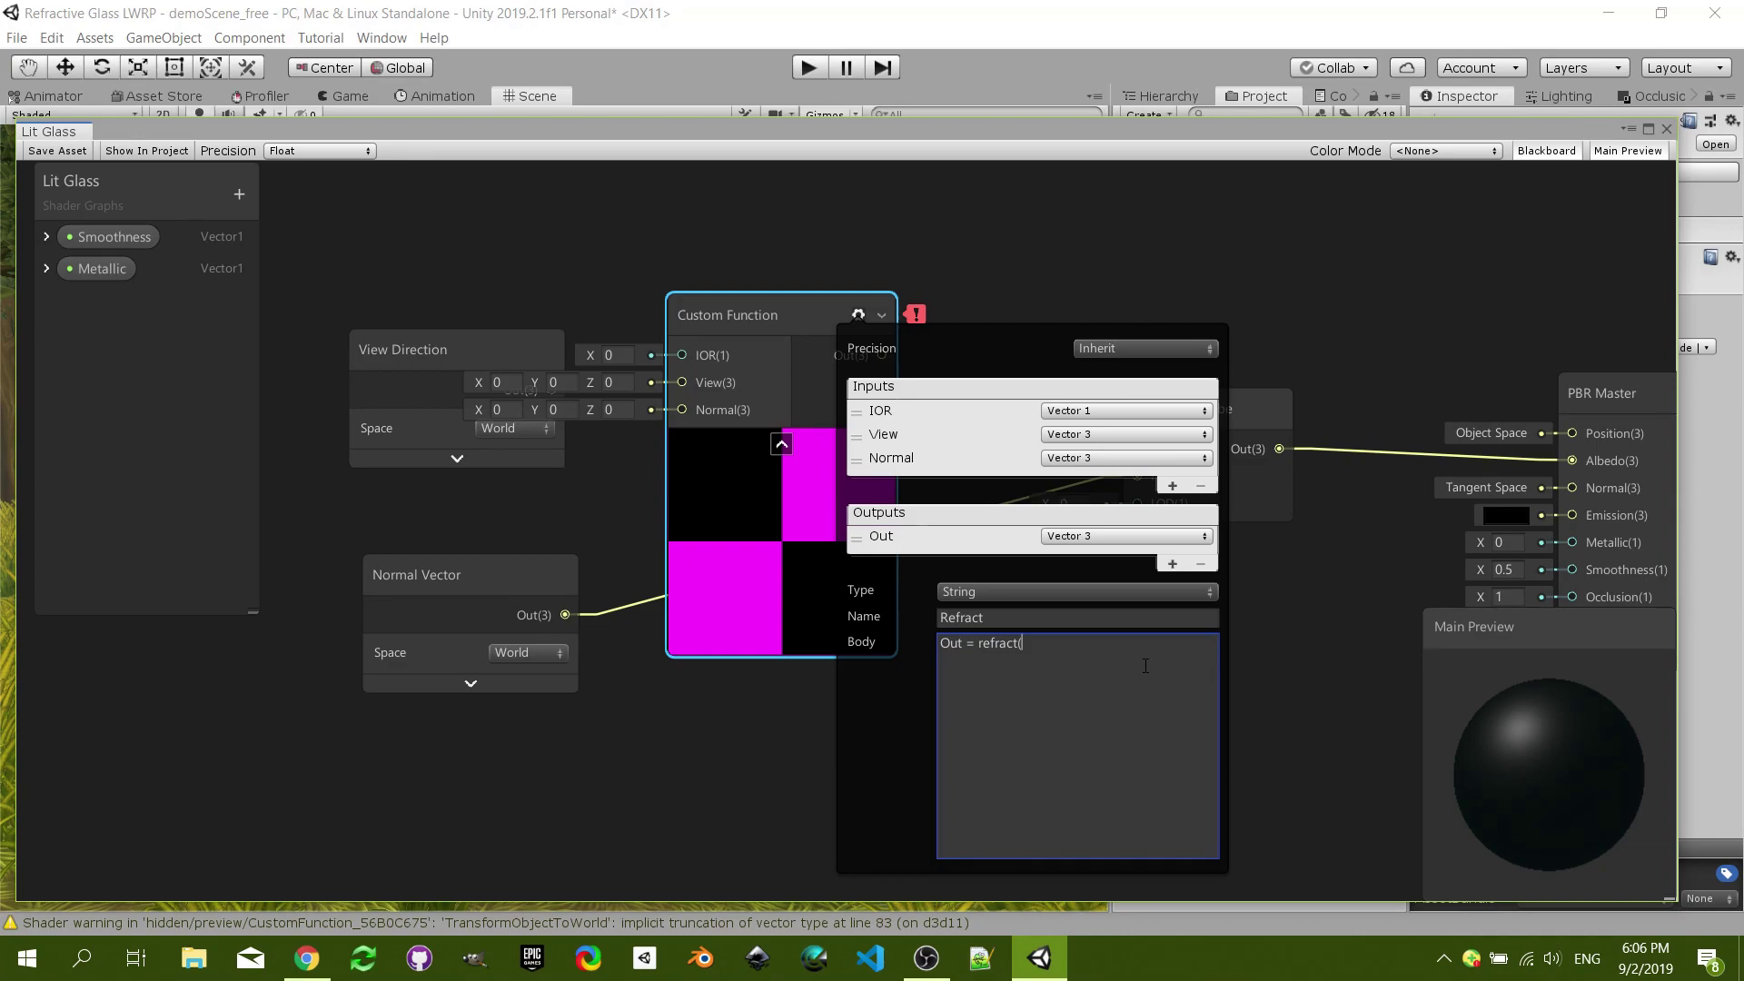
{"action": "type", "text": "View, Normal, IOR);"}
{"action": "left_click", "coordinate": [858, 315]}
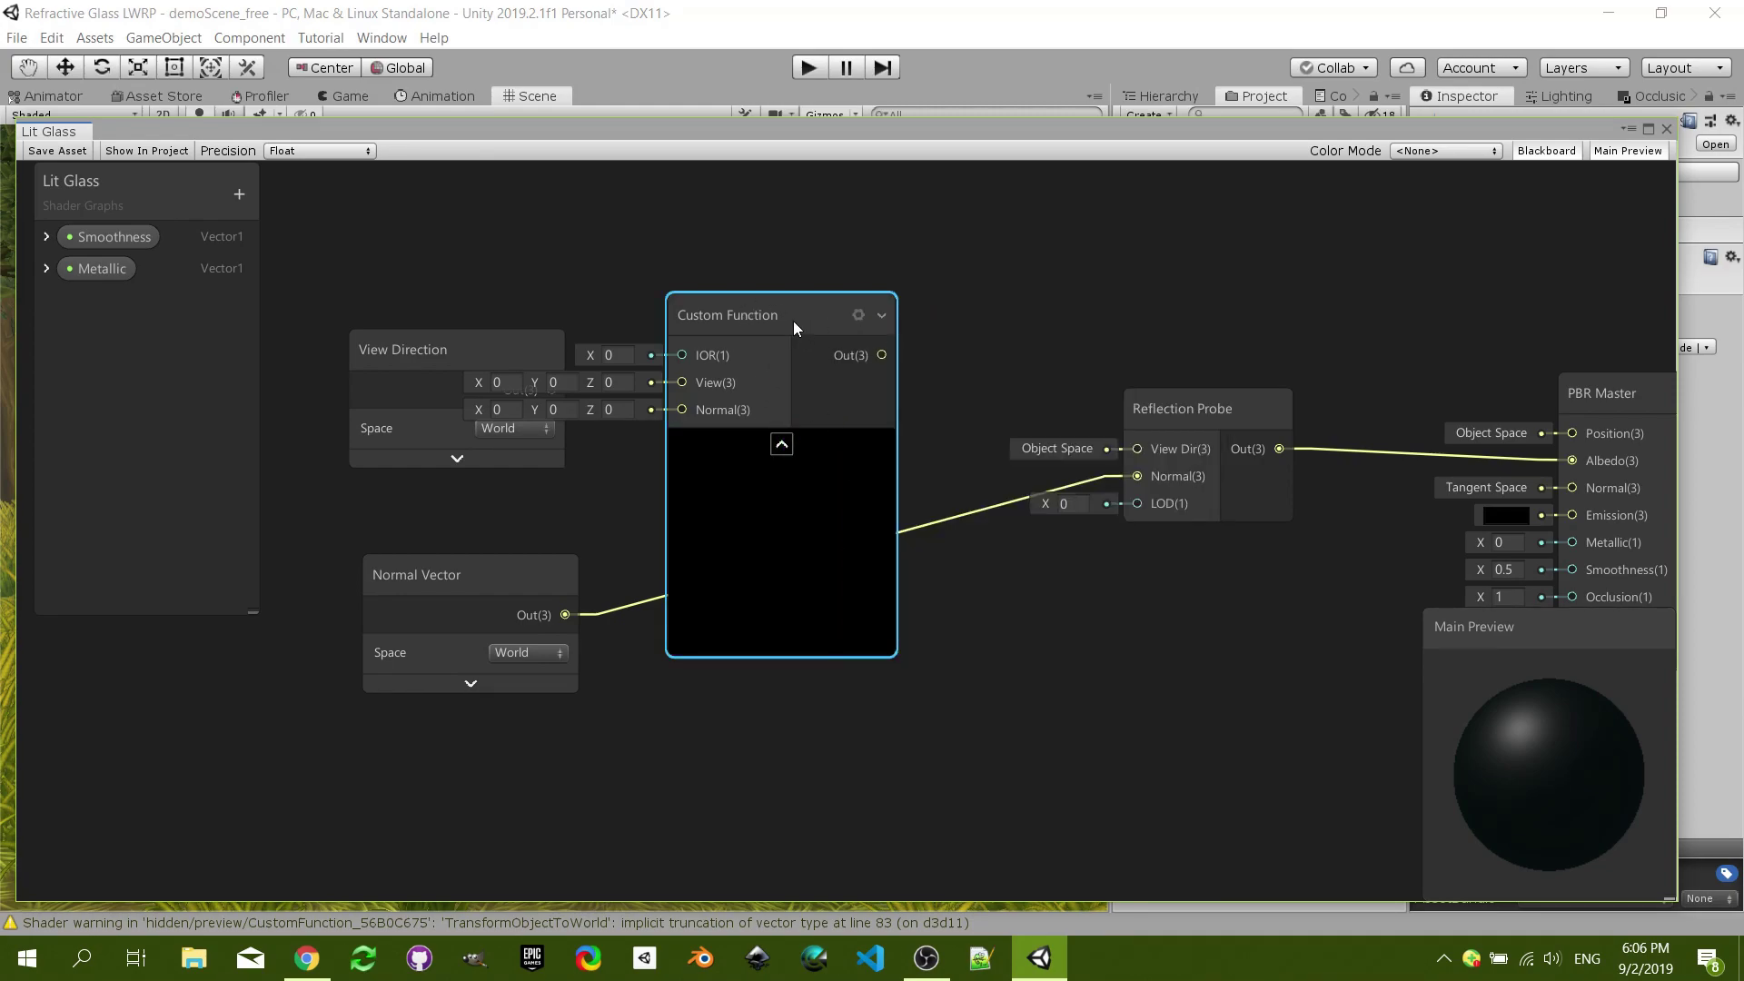
- Connect Normal Vector to the function's Normal input and its Out to Reflection Probe's View Dir
{"action": "left_click_drag", "start_coordinate": [793, 319], "coordinate": [839, 370]}
{"action": "left_click_drag", "start_coordinate": [500, 368], "coordinate": [729, 432]}
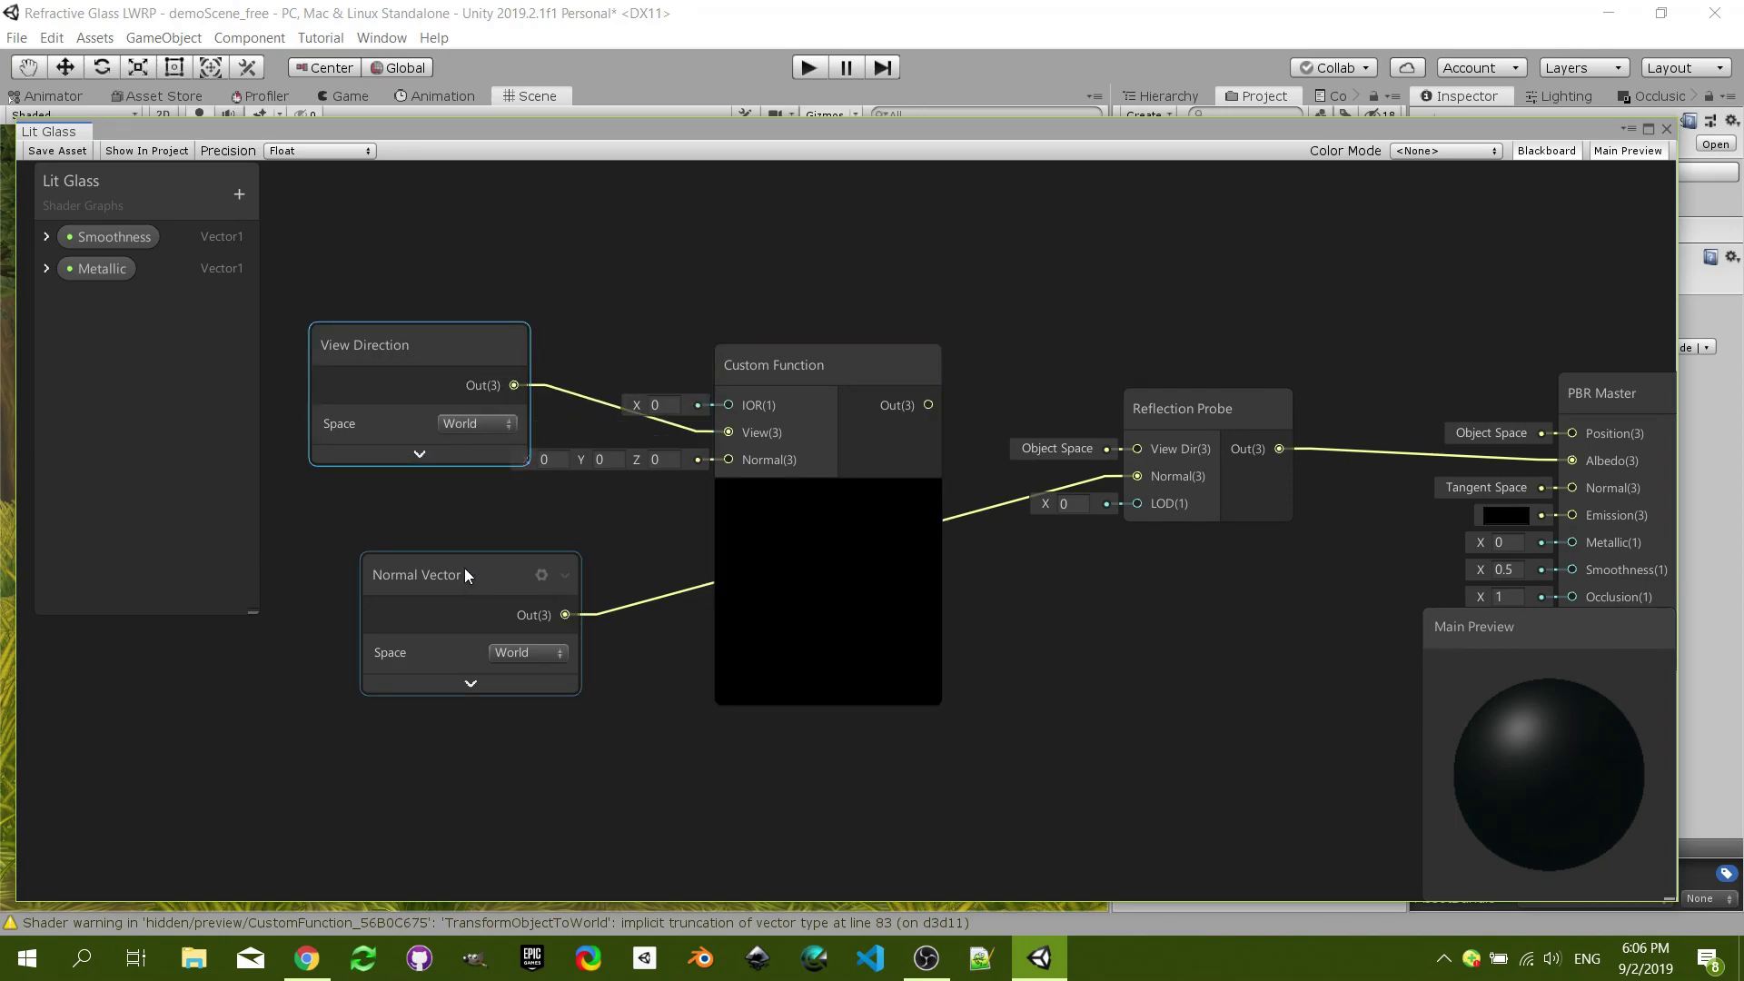
{"action": "left_click_drag", "start_coordinate": [465, 574], "coordinate": [370, 579]}
{"action": "left_click_drag", "start_coordinate": [471, 620], "coordinate": [728, 460]}
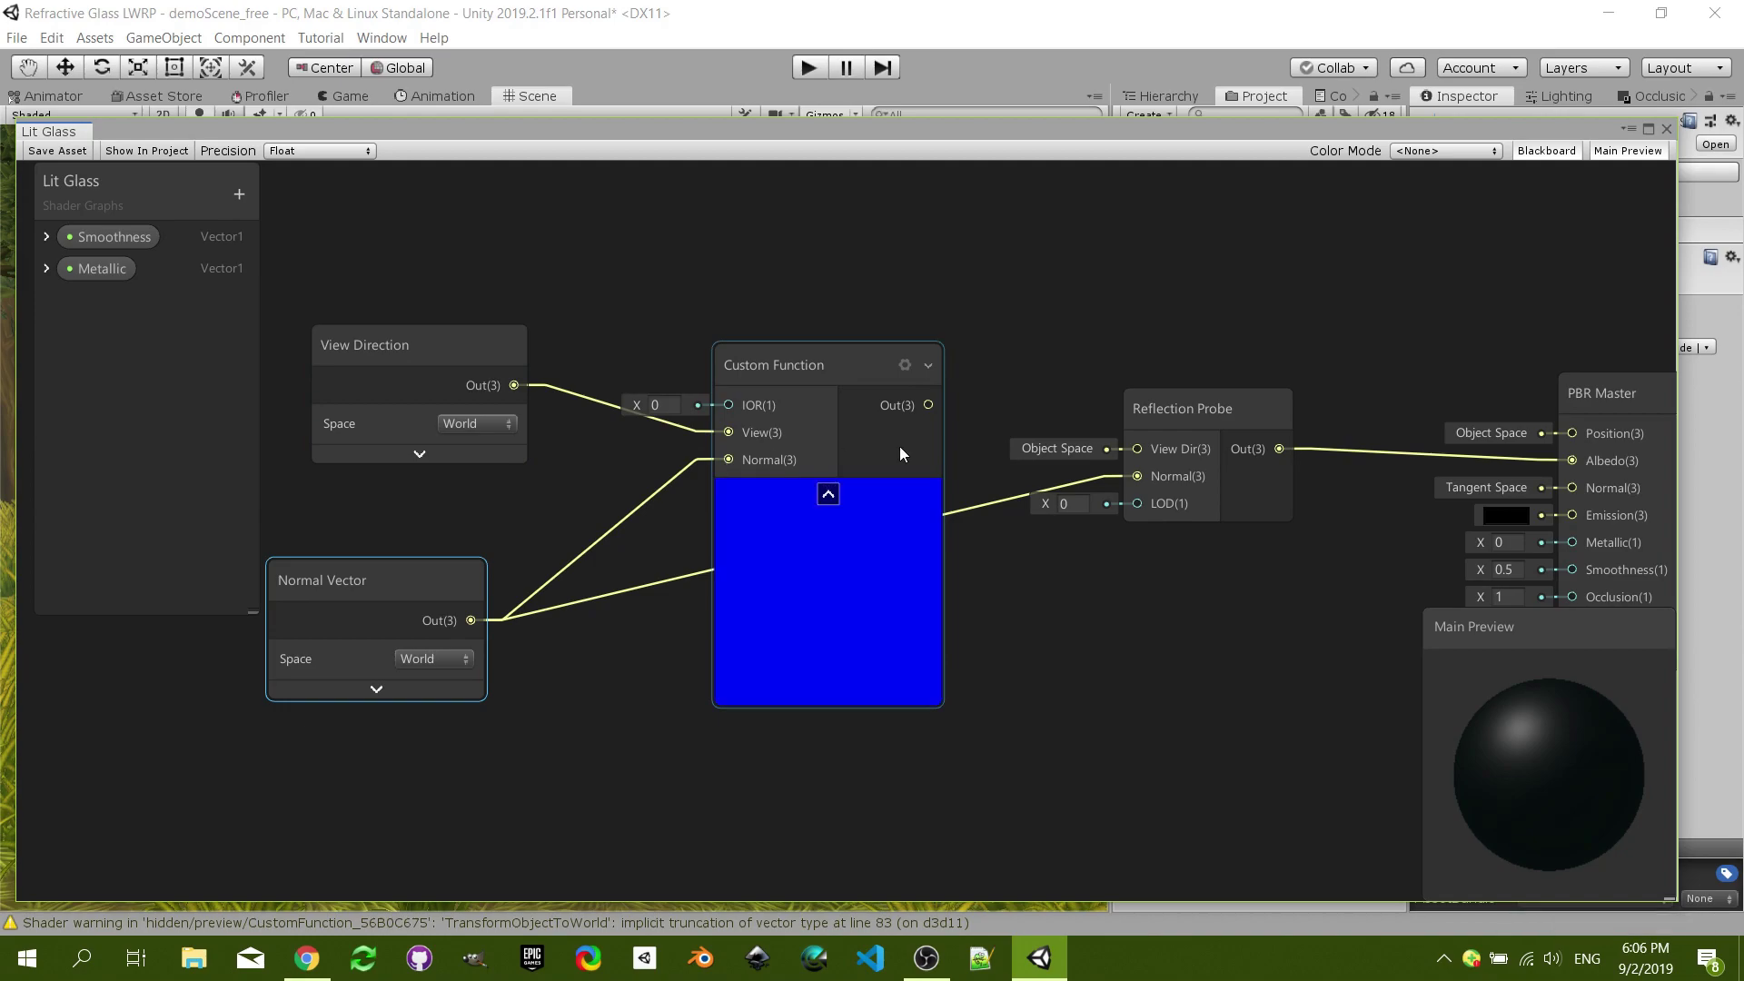
{"action": "left_click_drag", "start_coordinate": [928, 405], "coordinate": [1136, 448]}
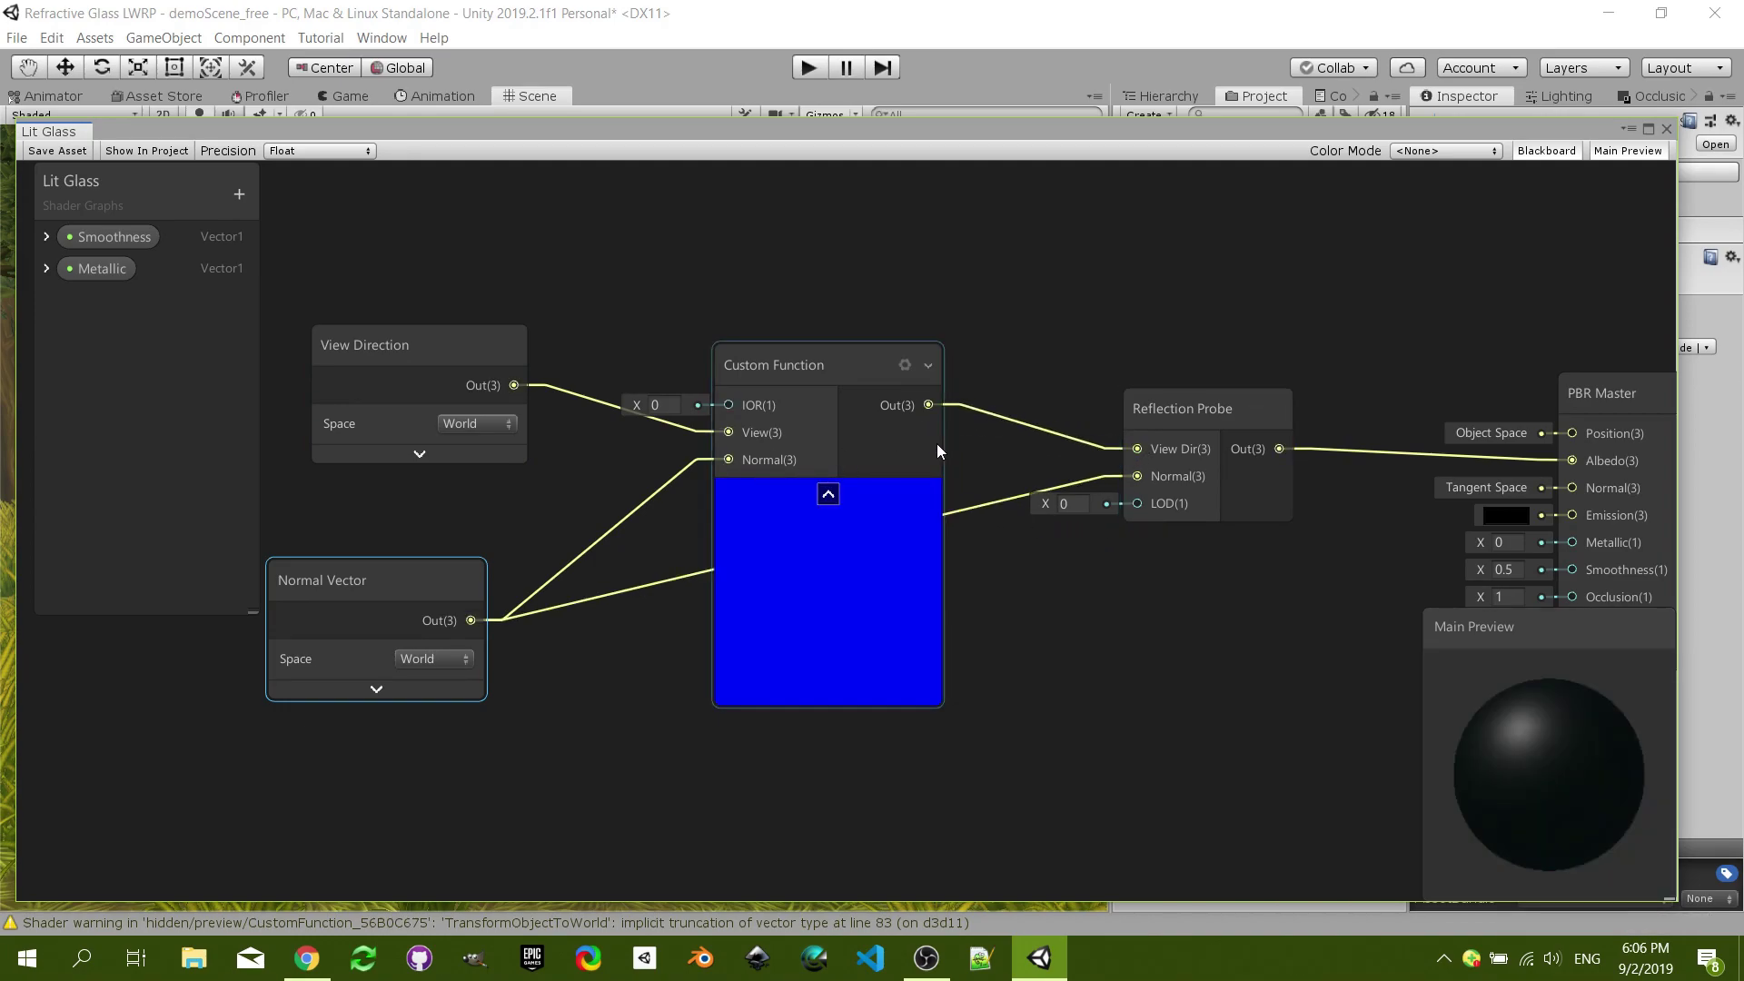
{"action": "middle_click_drag", "start_coordinate": [999, 338], "coordinate": [1160, 305]}
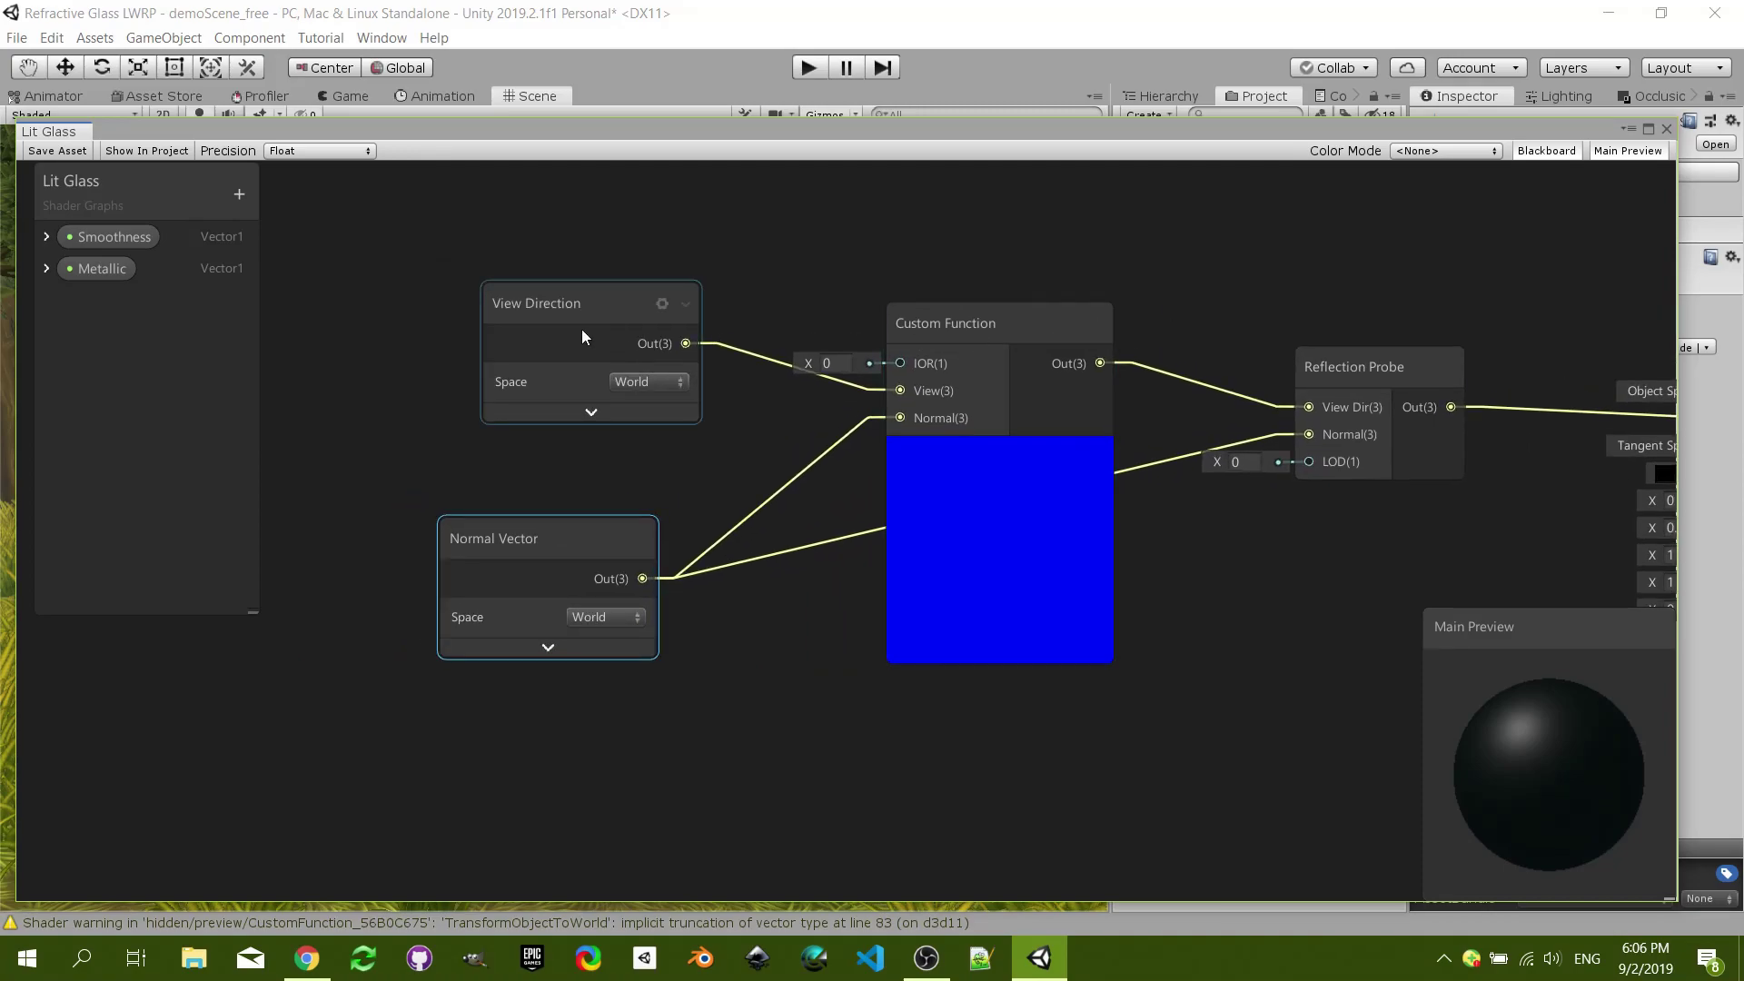
{"action": "left_click_drag", "start_coordinate": [566, 325], "coordinate": [514, 323]}
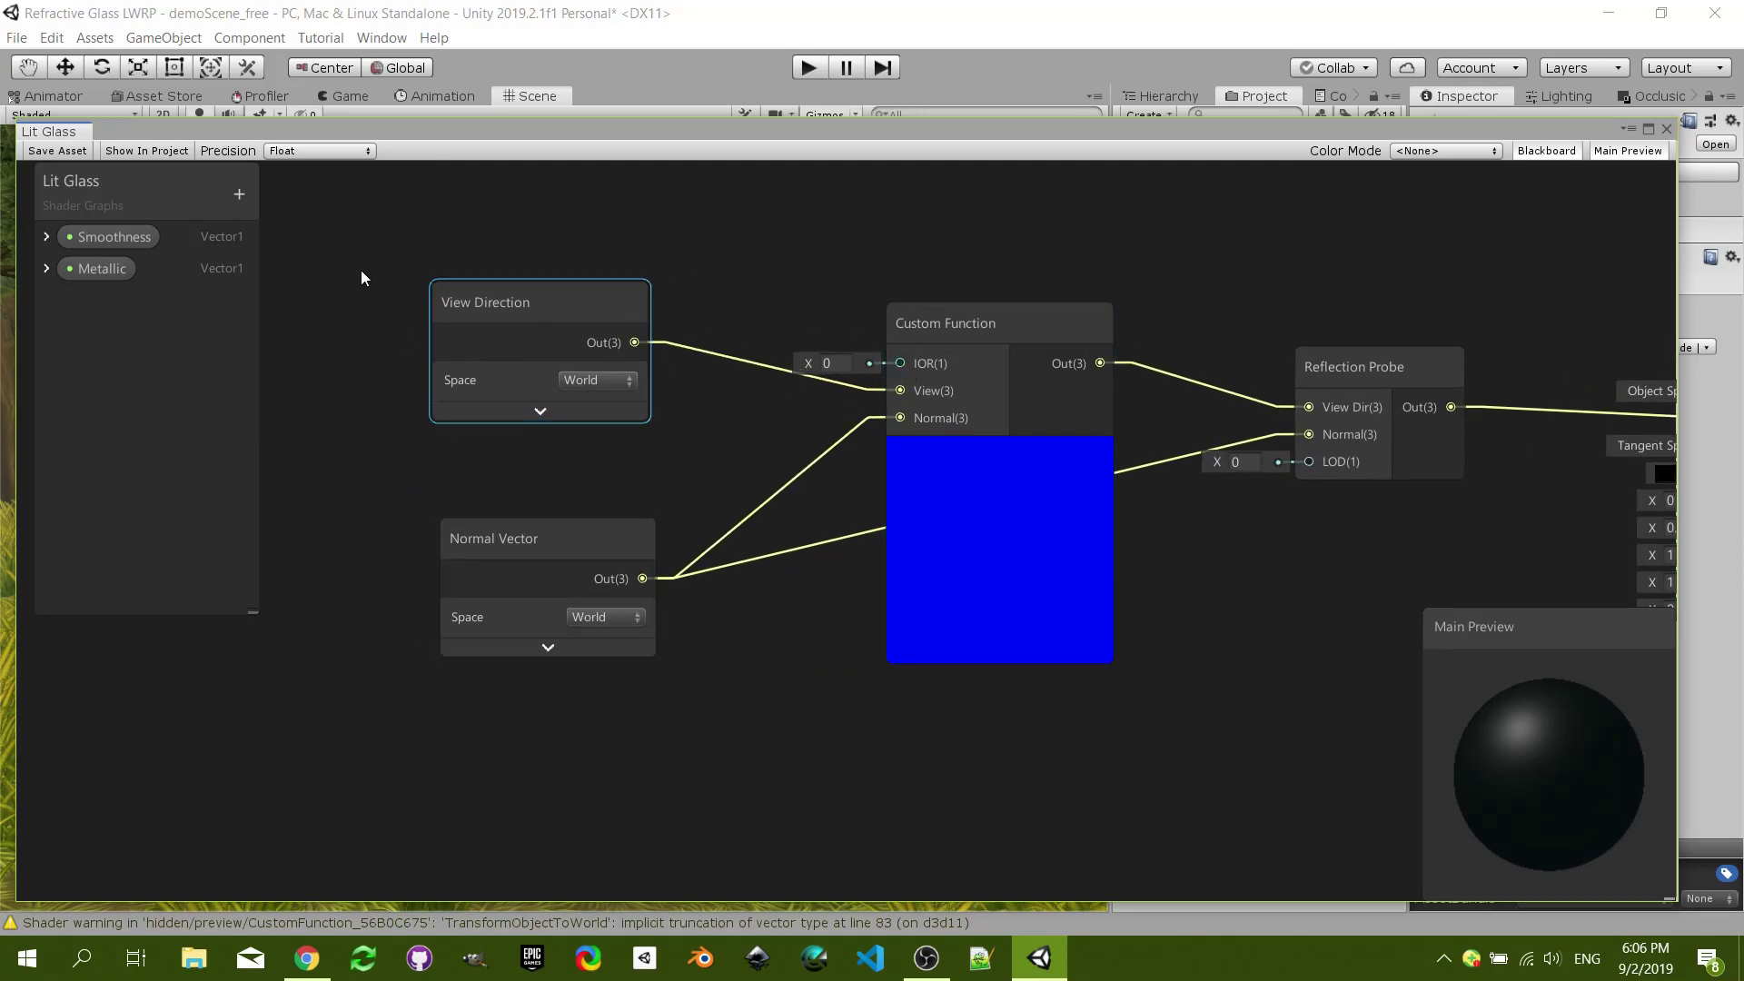
- Create an IOR Vector1 slider with minimum -1, drop it into the graph, and close the editor
{"action": "left_click", "coordinate": [239, 193]}
{"action": "left_click", "coordinate": [259, 223]}
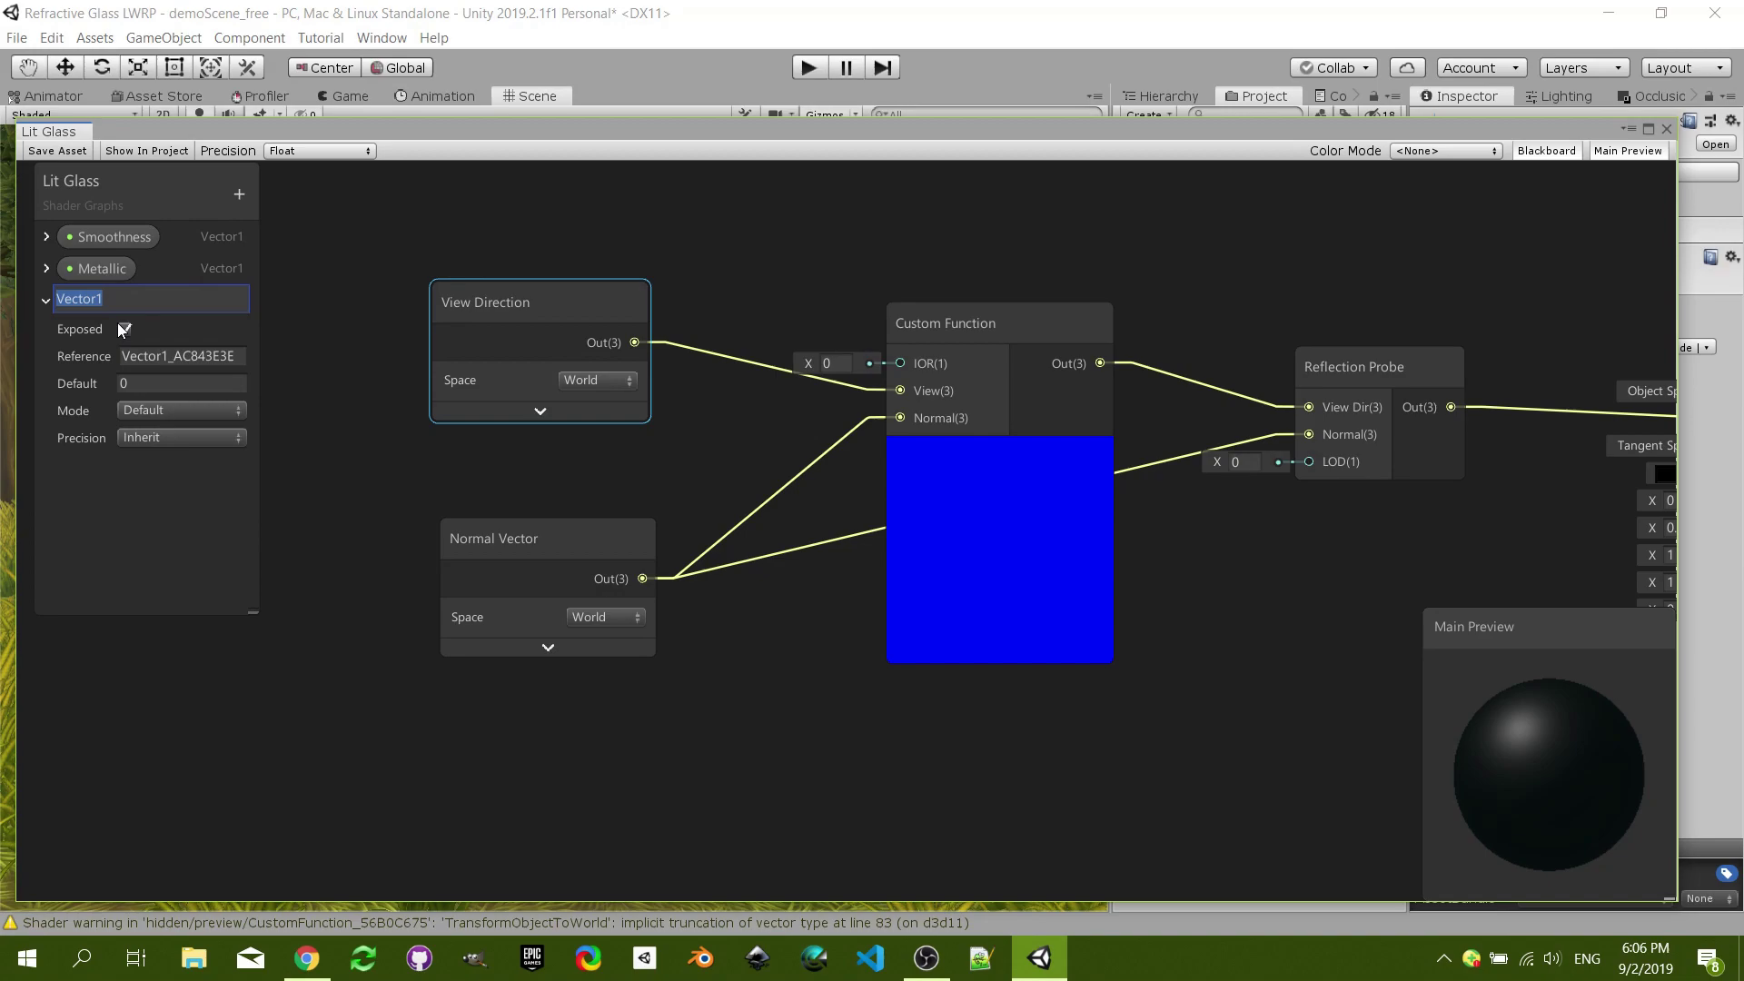
{"action": "key", "text": "BackSpace"}
{"action": "key", "text": "Return"}
{"action": "left_click", "coordinate": [150, 412]}
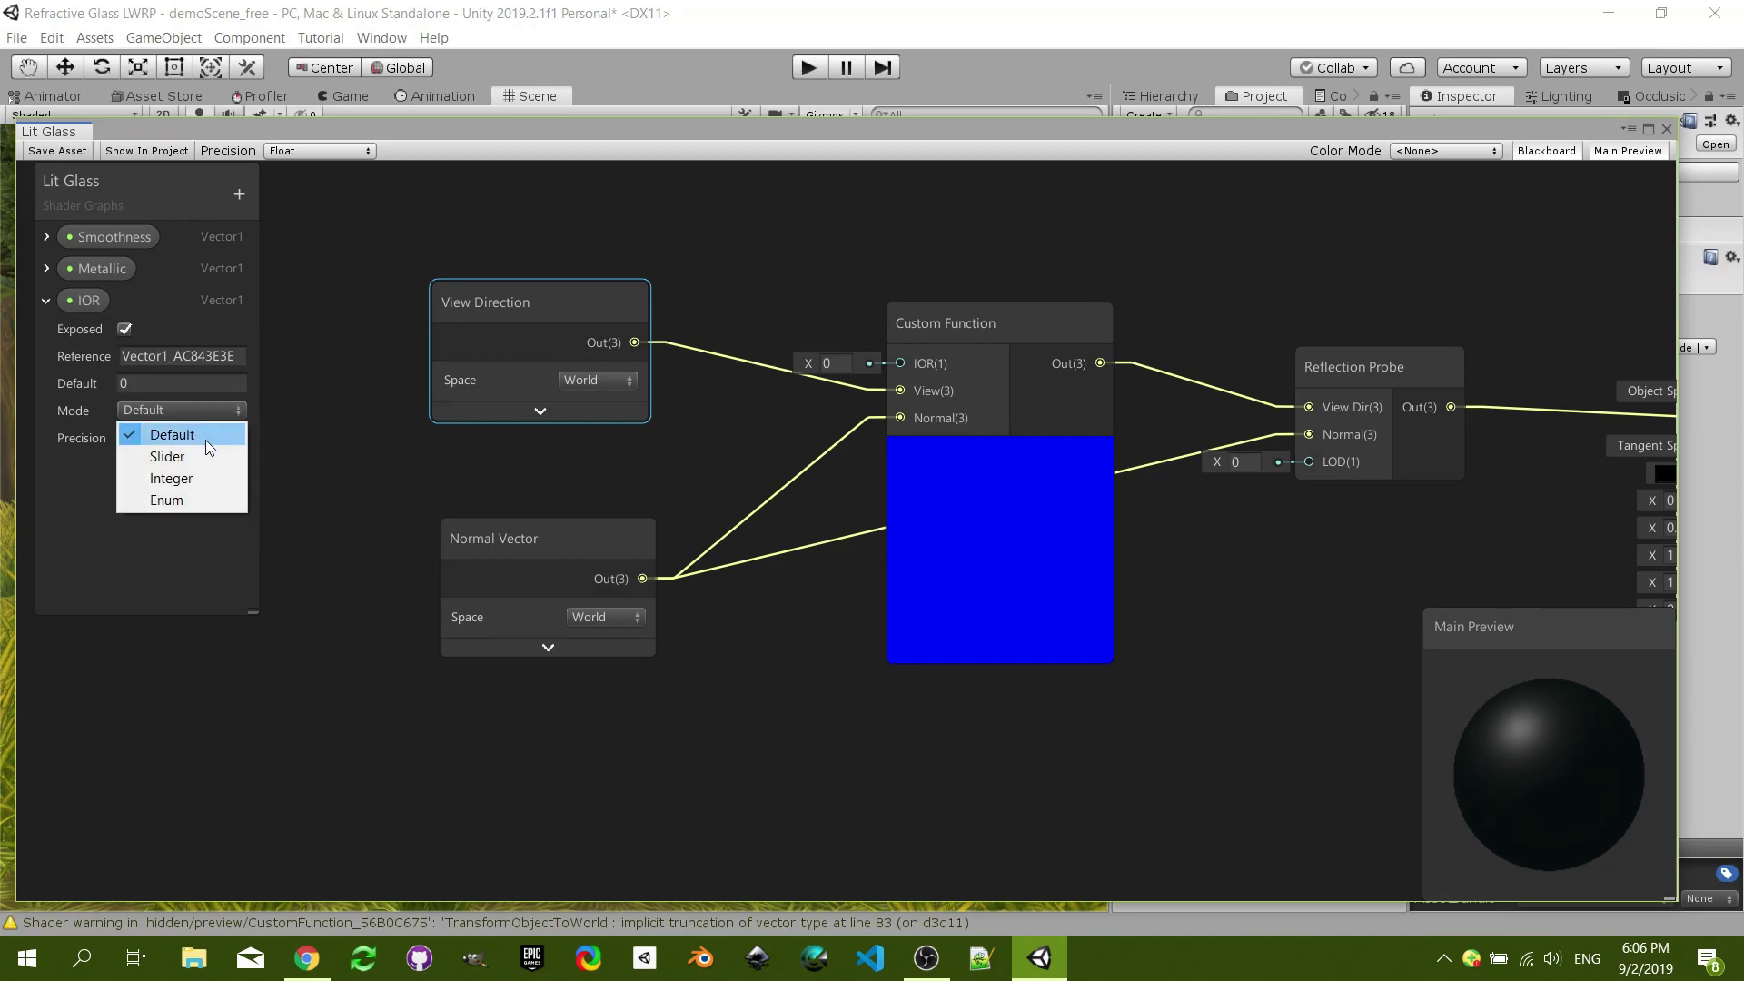
{"action": "left_click", "coordinate": [204, 457]}
{"action": "left_click", "coordinate": [160, 463]}
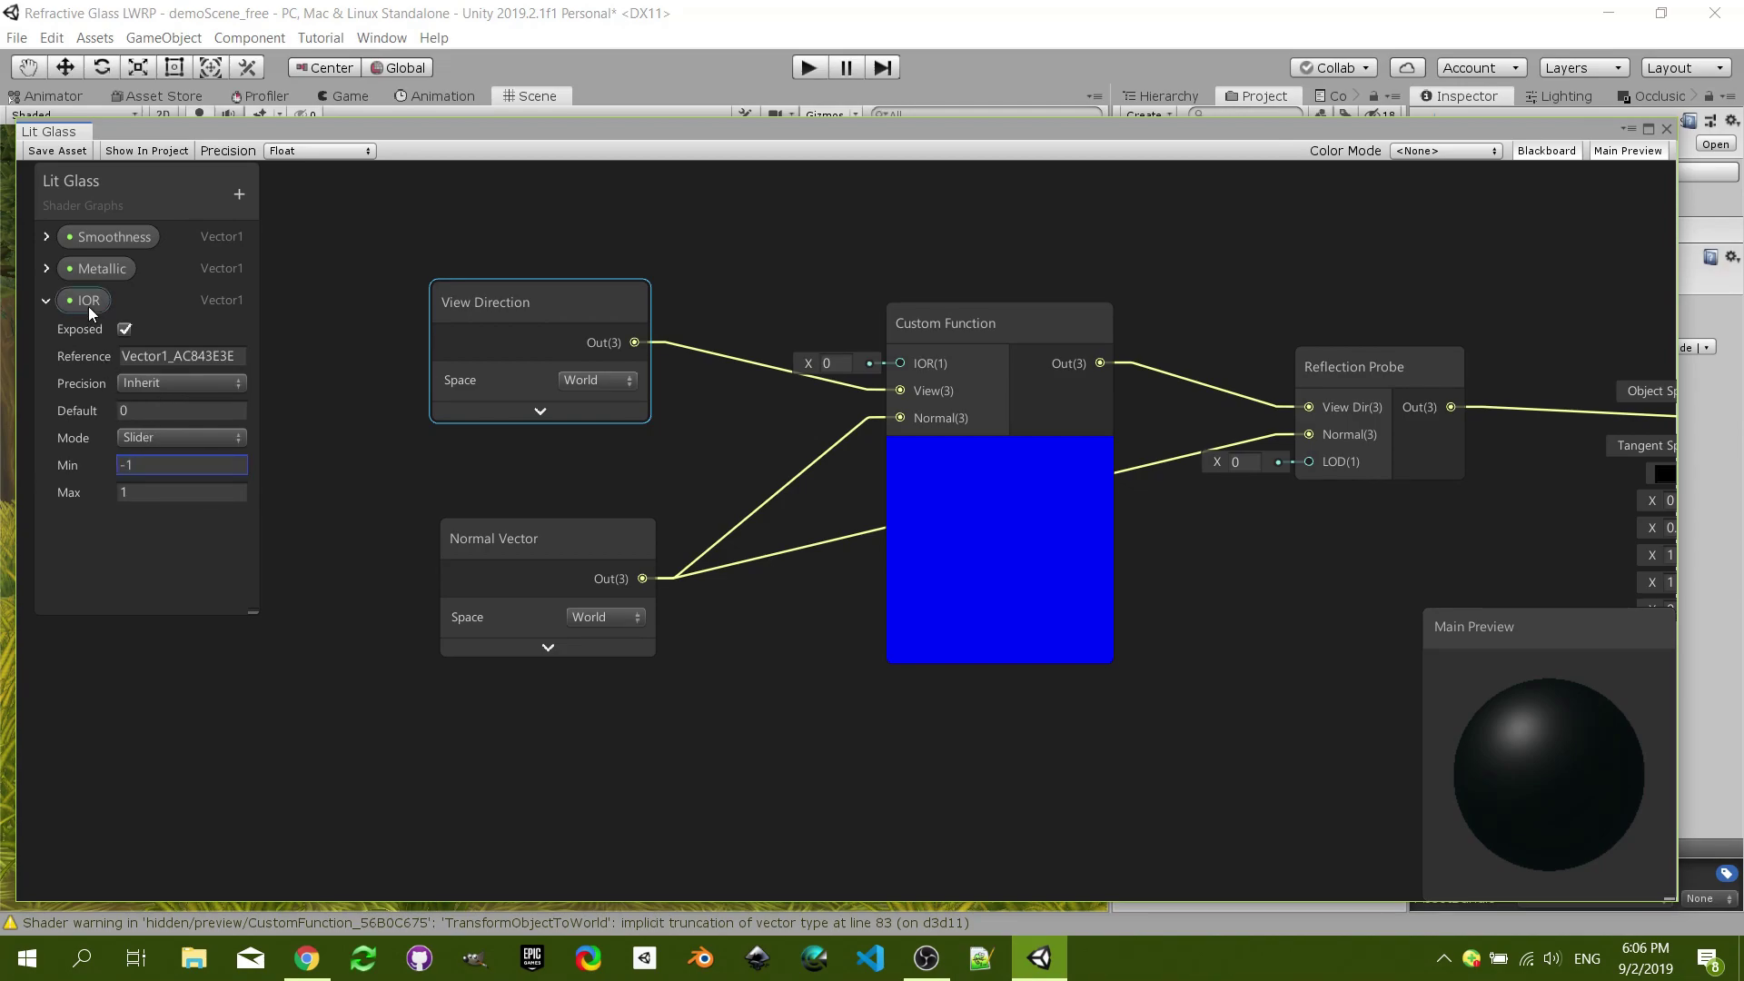
{"action": "left_click_drag", "start_coordinate": [89, 307], "coordinate": [899, 366]}
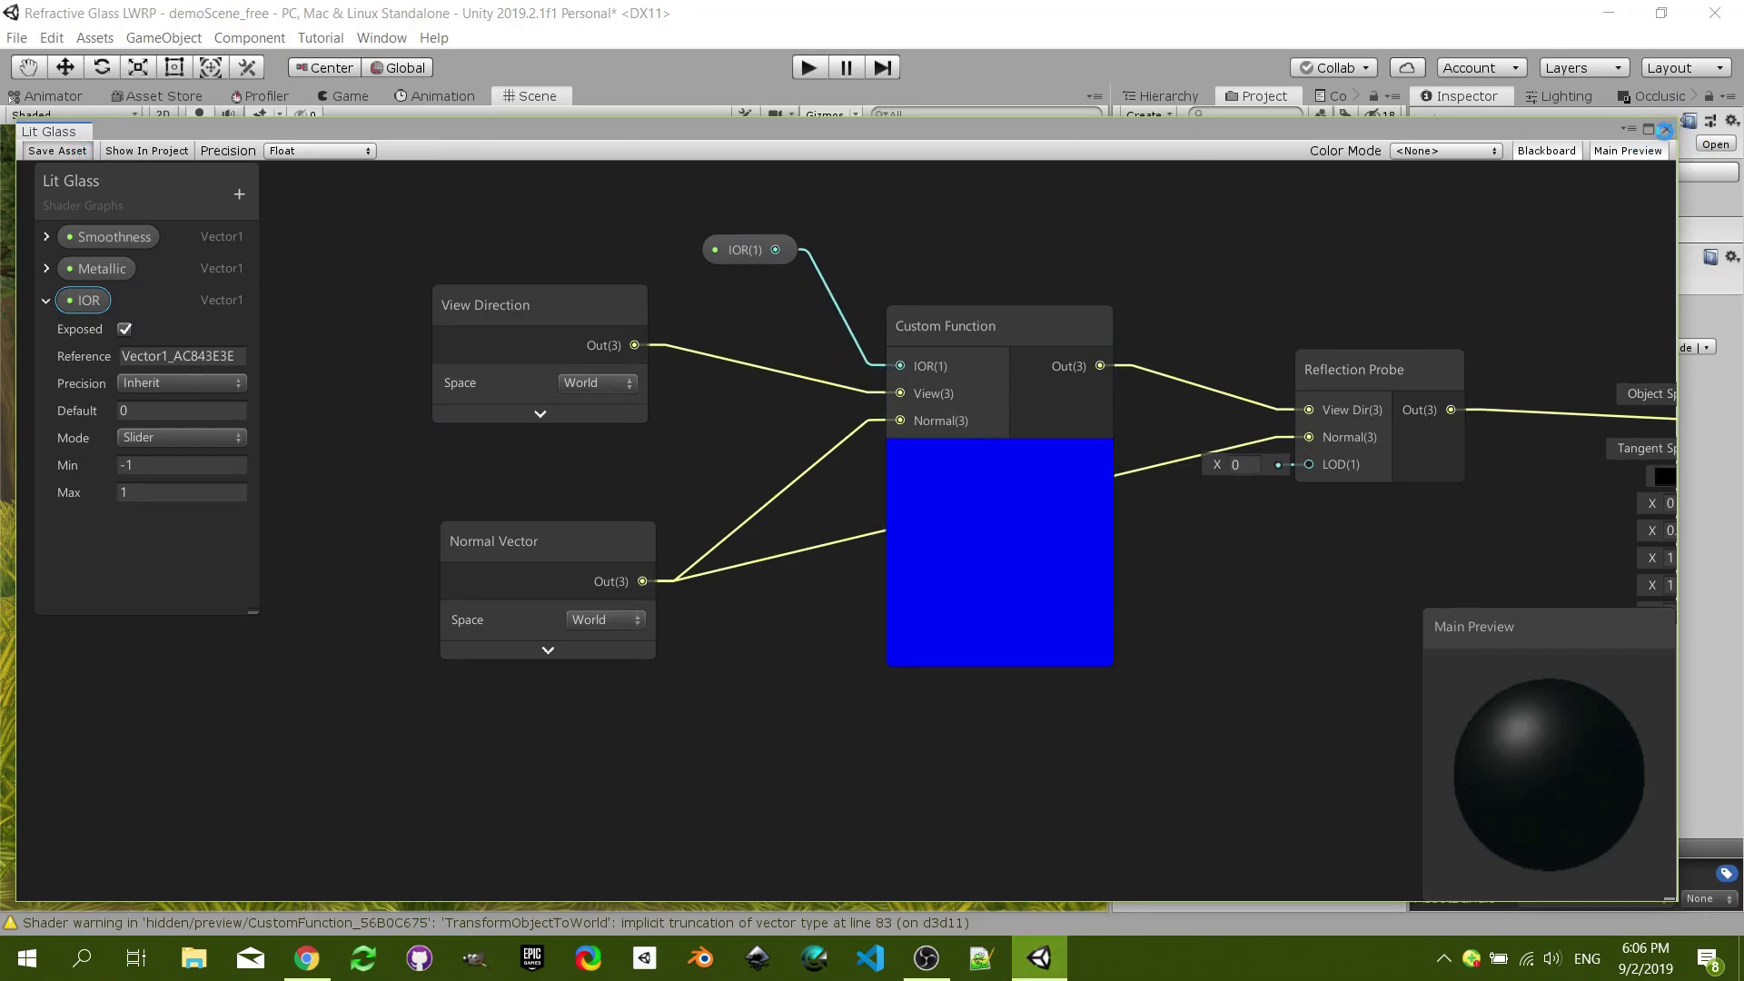
{"action": "left_click", "coordinate": [1667, 130]}
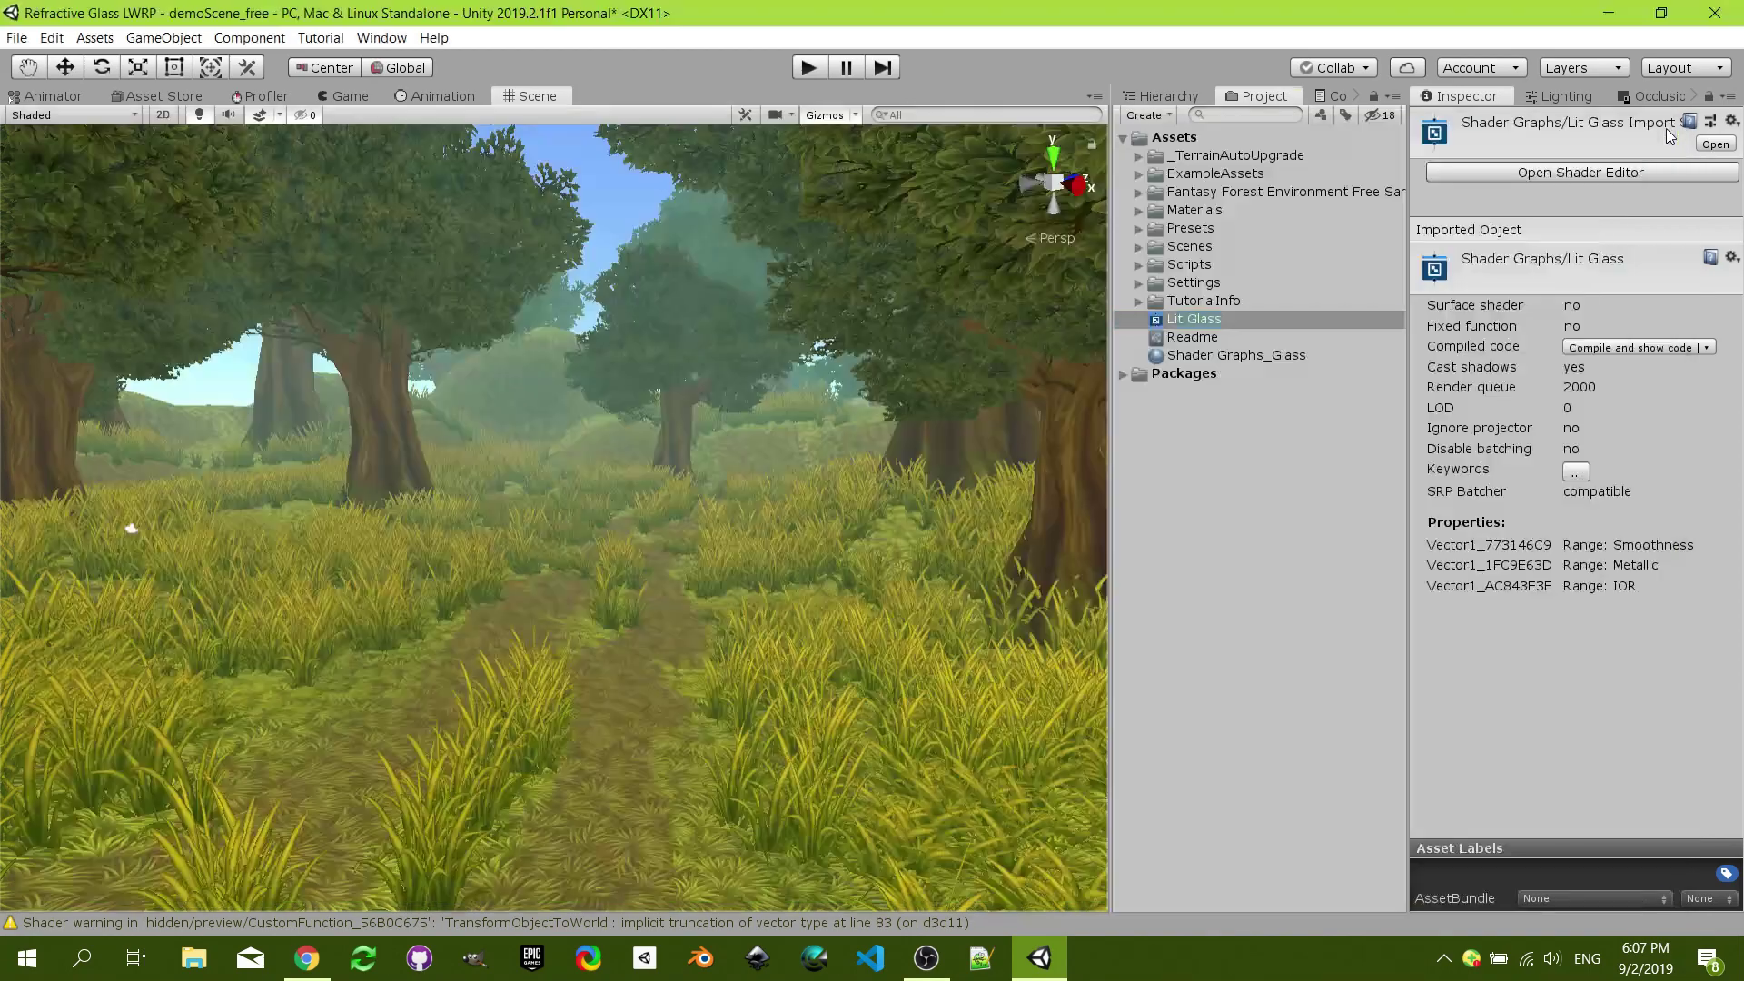
- Create a material from the Lit Glass shader and name it 'Lit Glass'
{"action": "right_click", "coordinate": [1205, 320]}
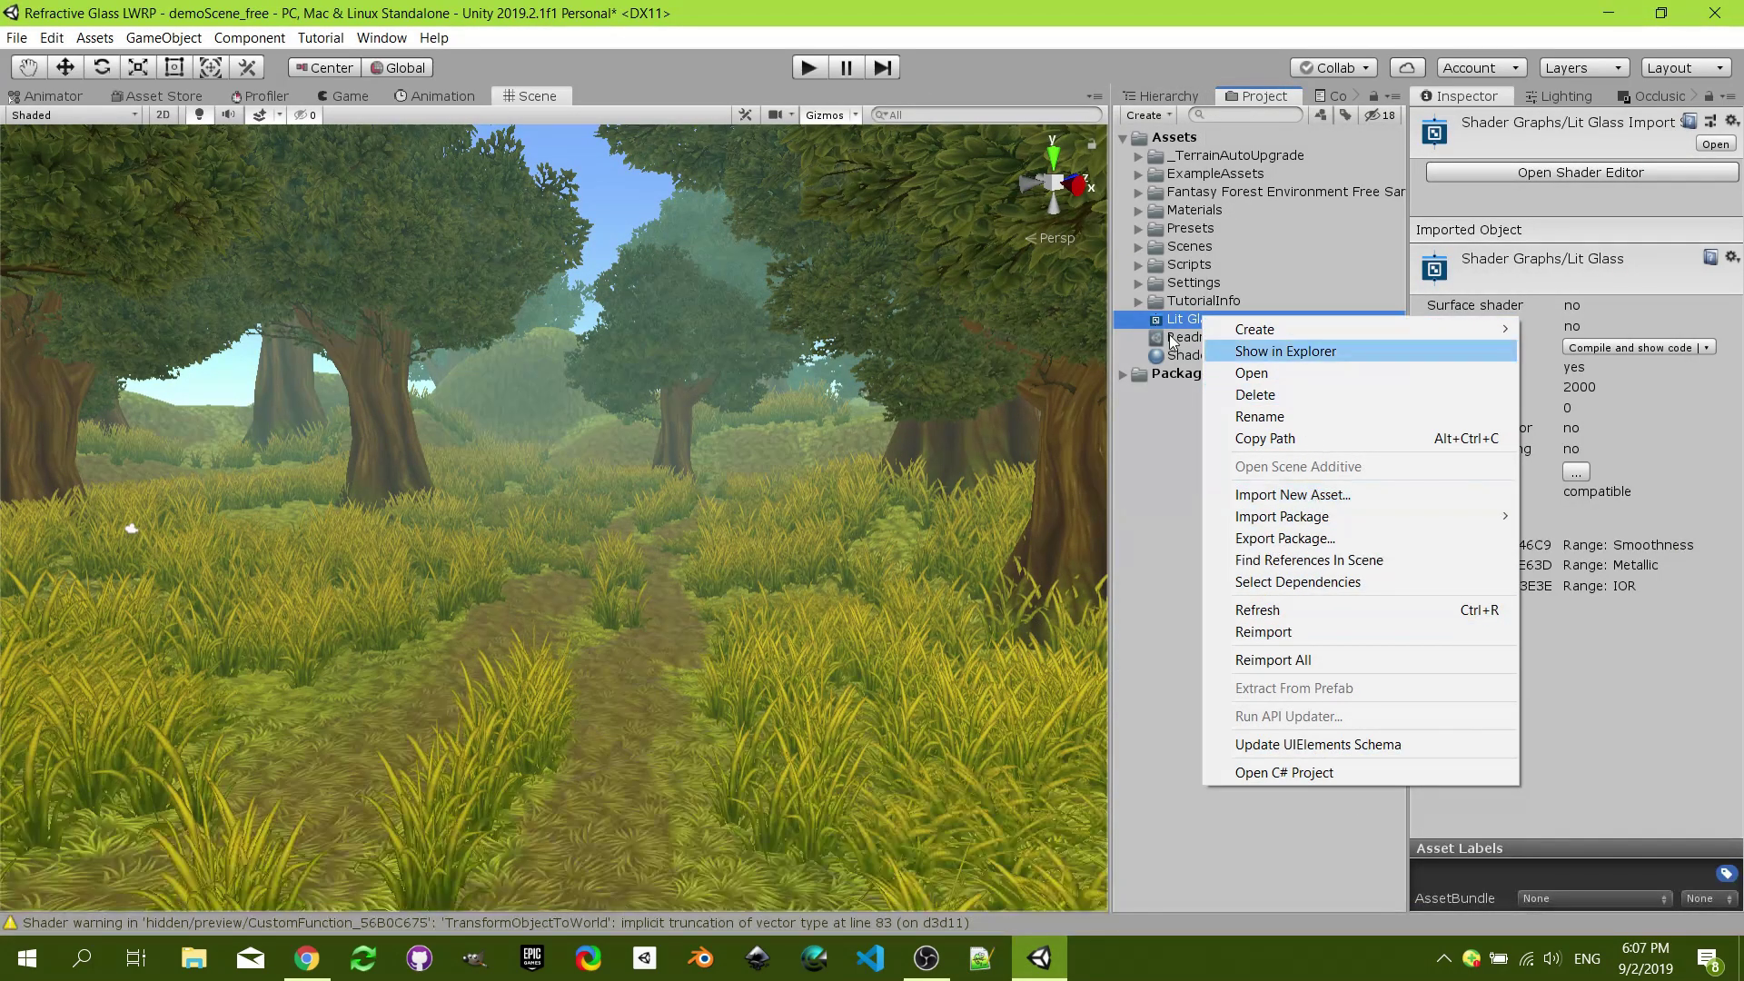
{"action": "left_click", "coordinate": [1212, 320]}
{"action": "right_click", "coordinate": [1212, 323]}
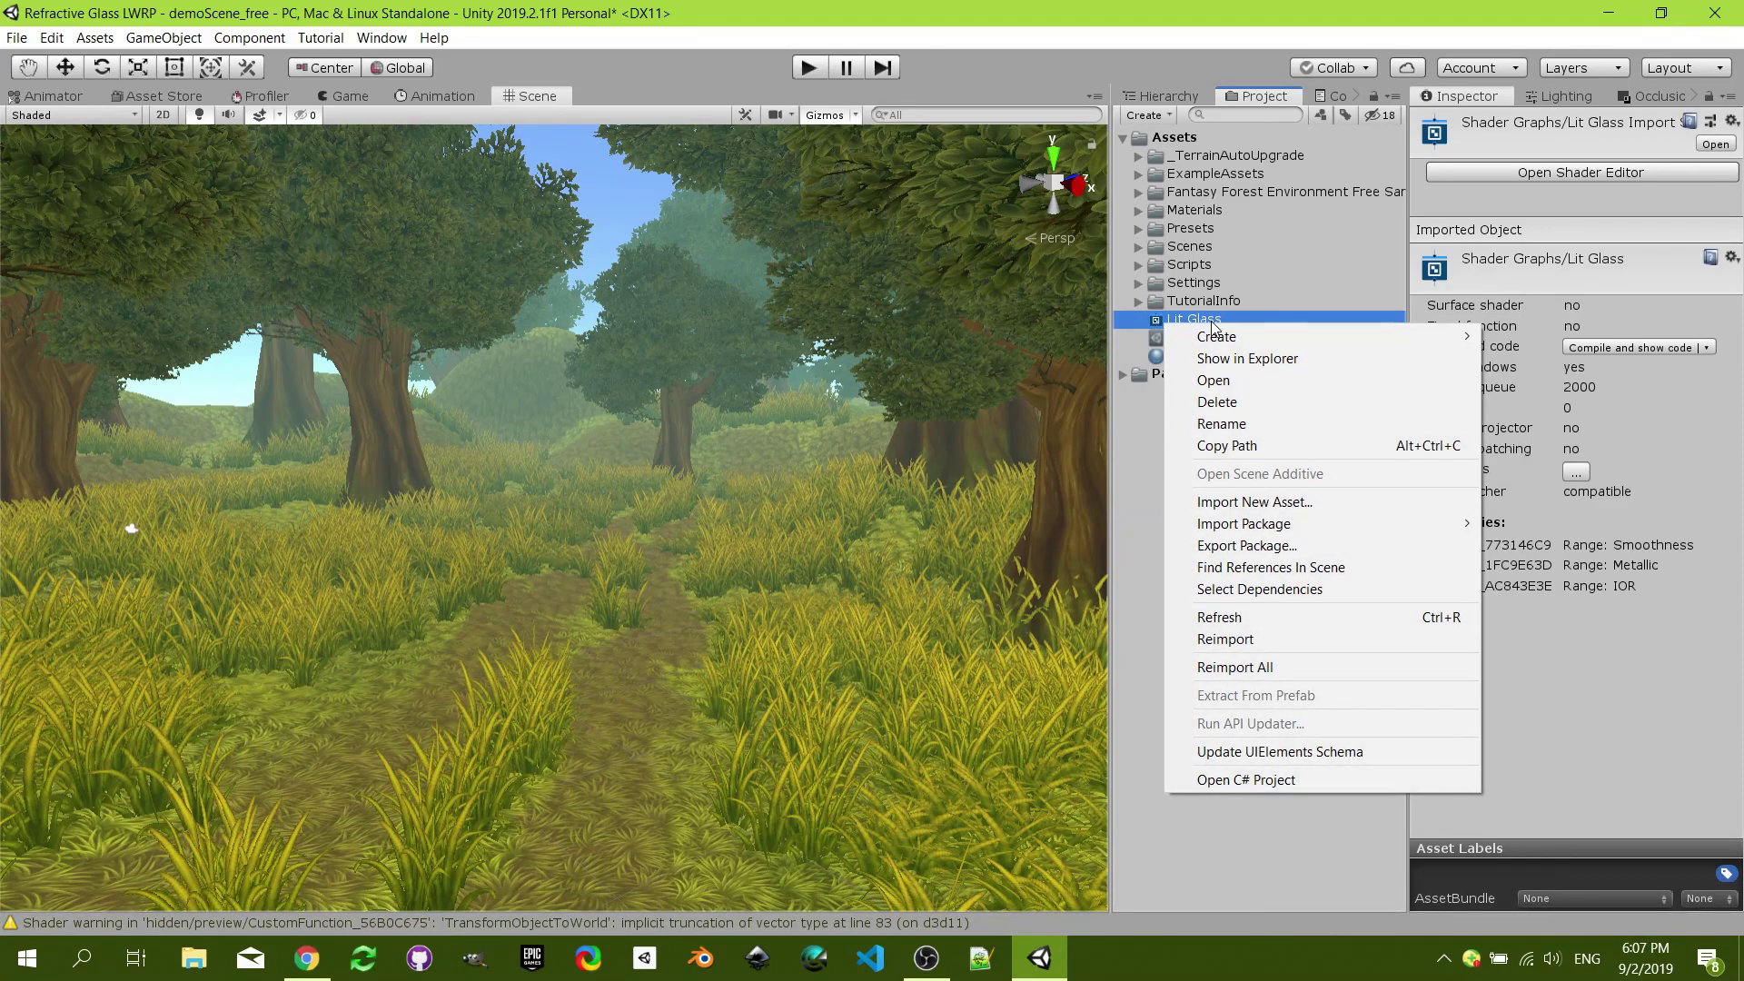
{"action": "left_click", "coordinate": [1213, 324]}
{"action": "right_click", "coordinate": [1246, 323]}
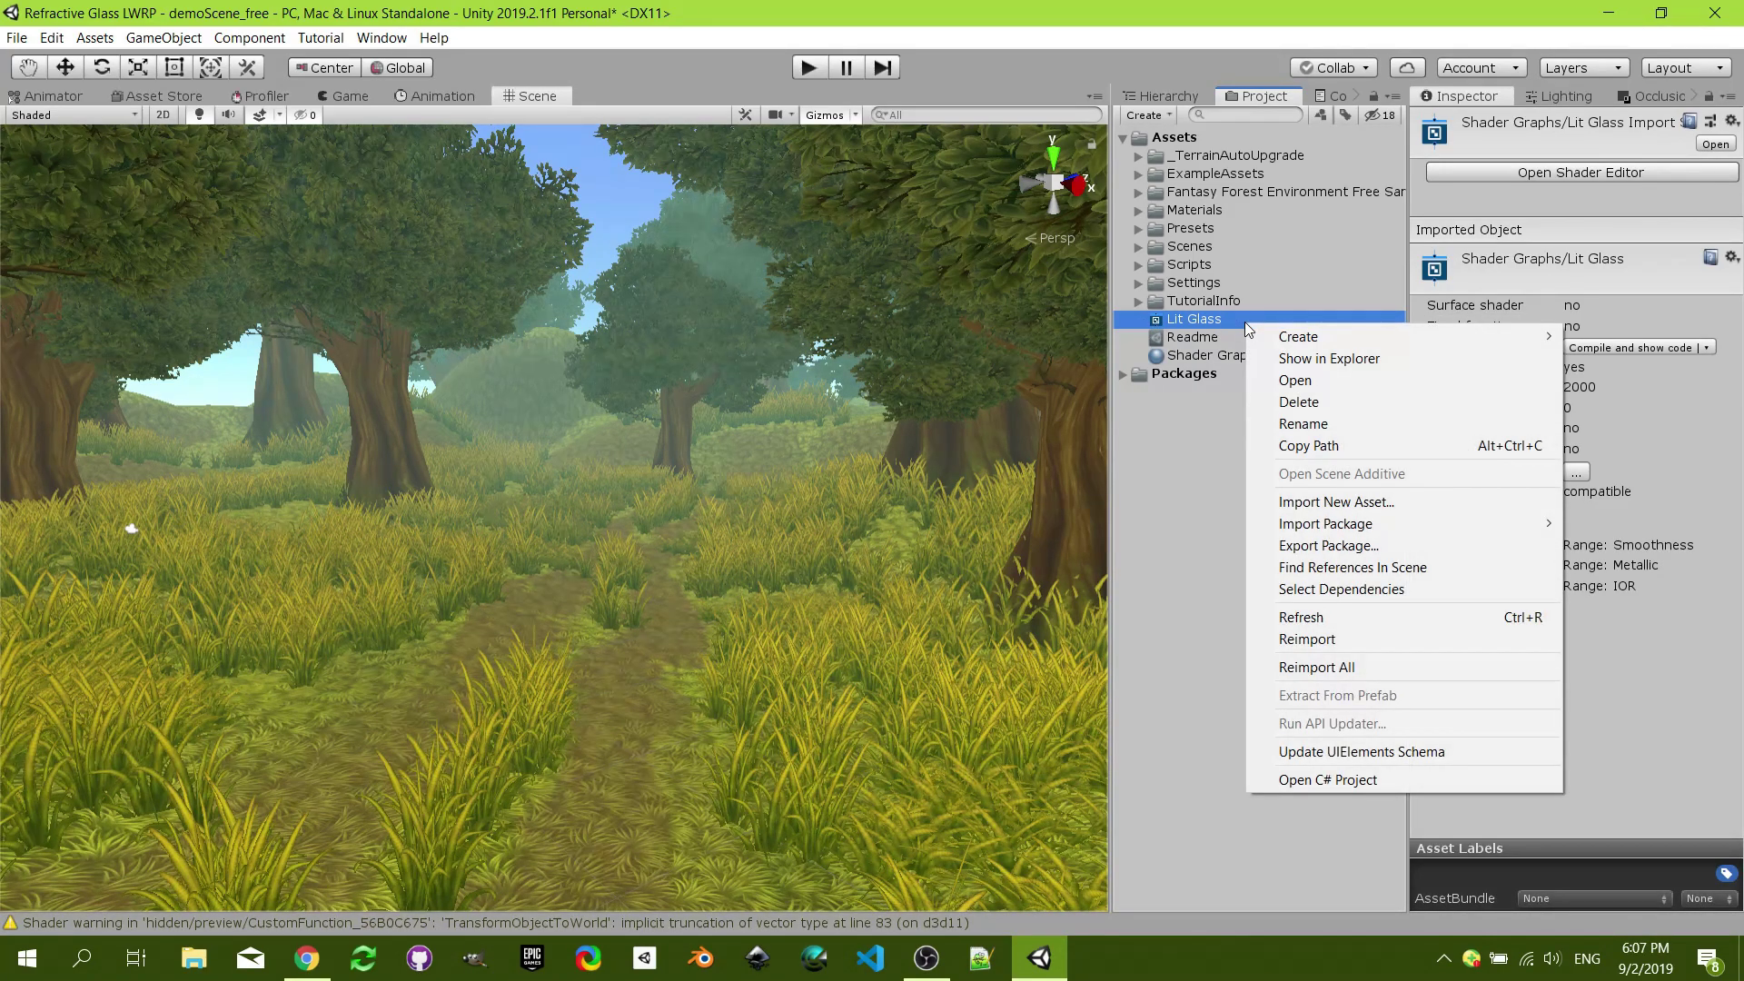
{"action": "mouse_move", "coordinate": [1254, 338]}
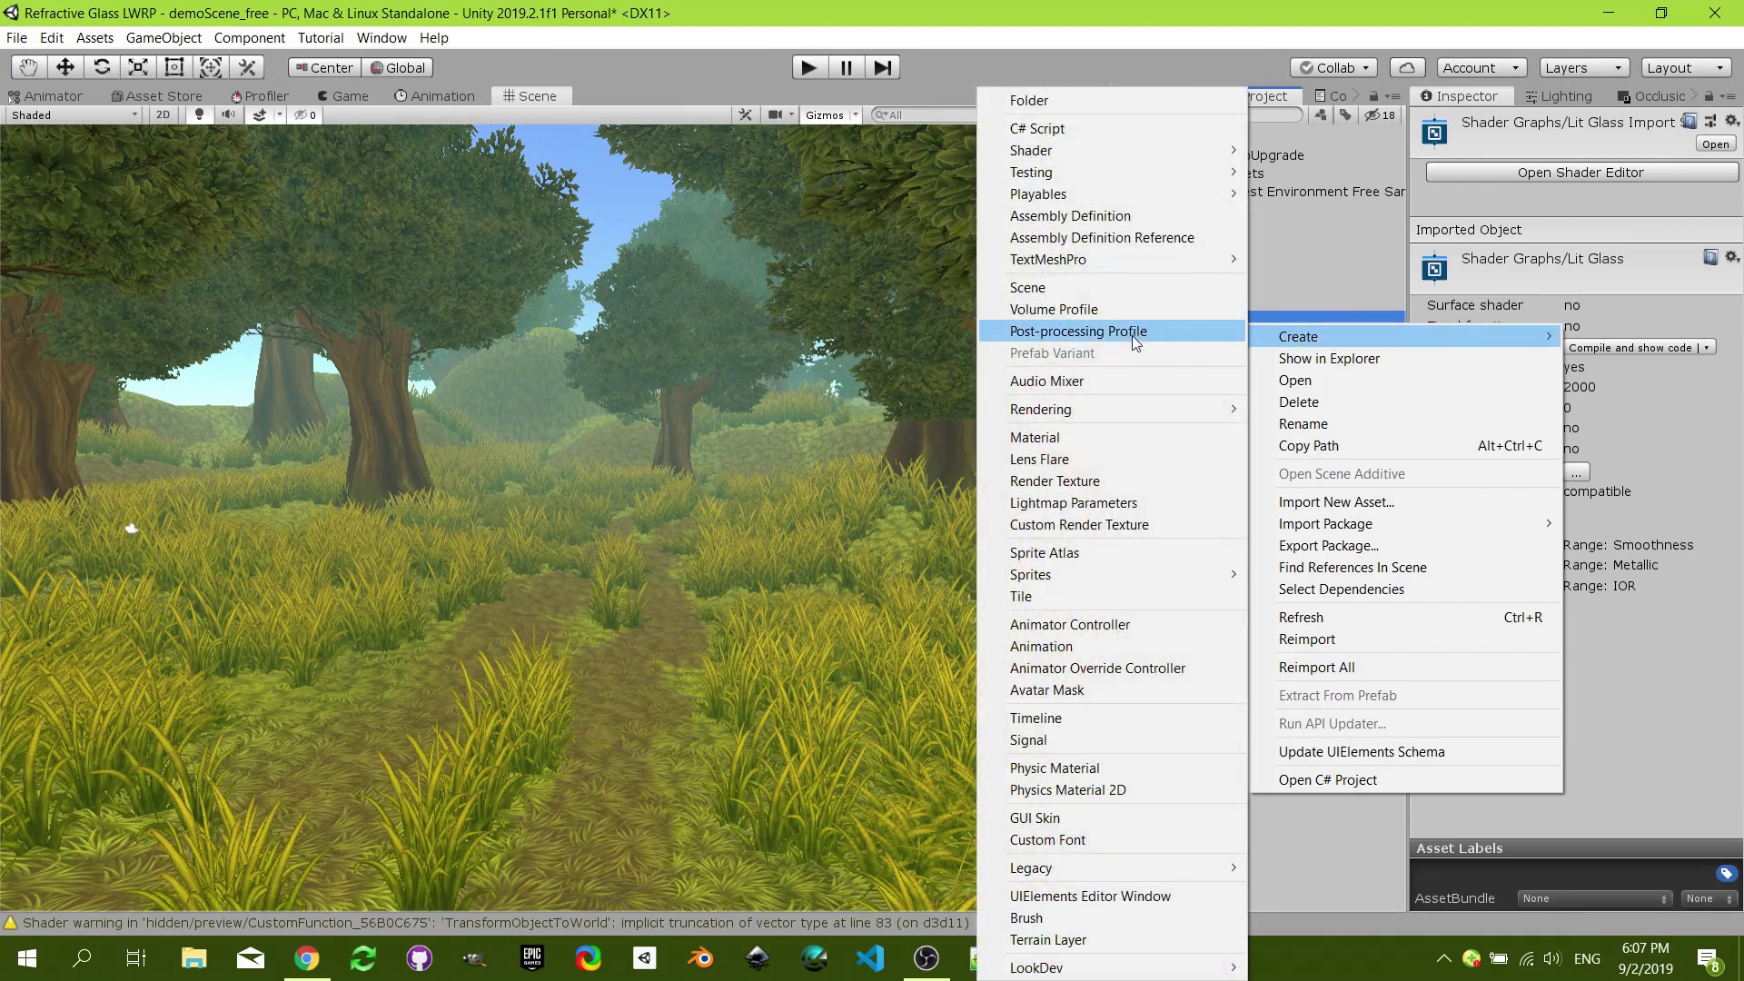
{"action": "left_click", "coordinate": [1126, 437]}
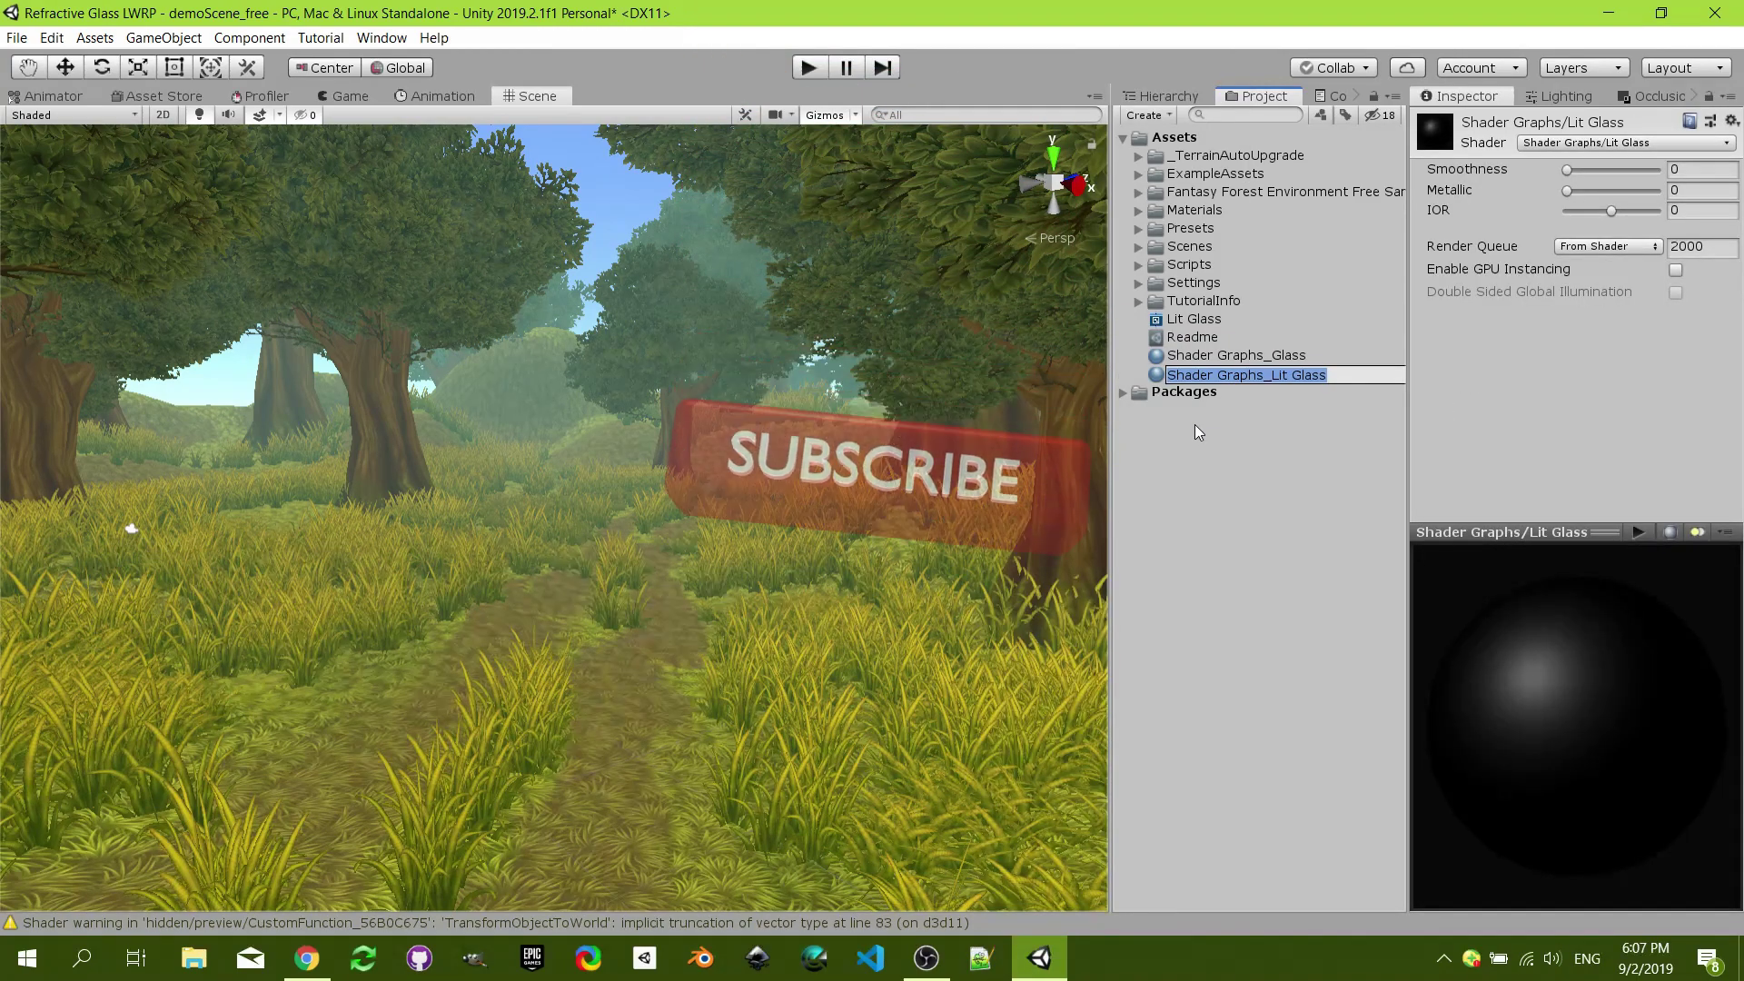
{"action": "left_click_drag", "start_coordinate": [1273, 375], "coordinate": [1099, 377]}
{"action": "key", "text": "BackSpace"}
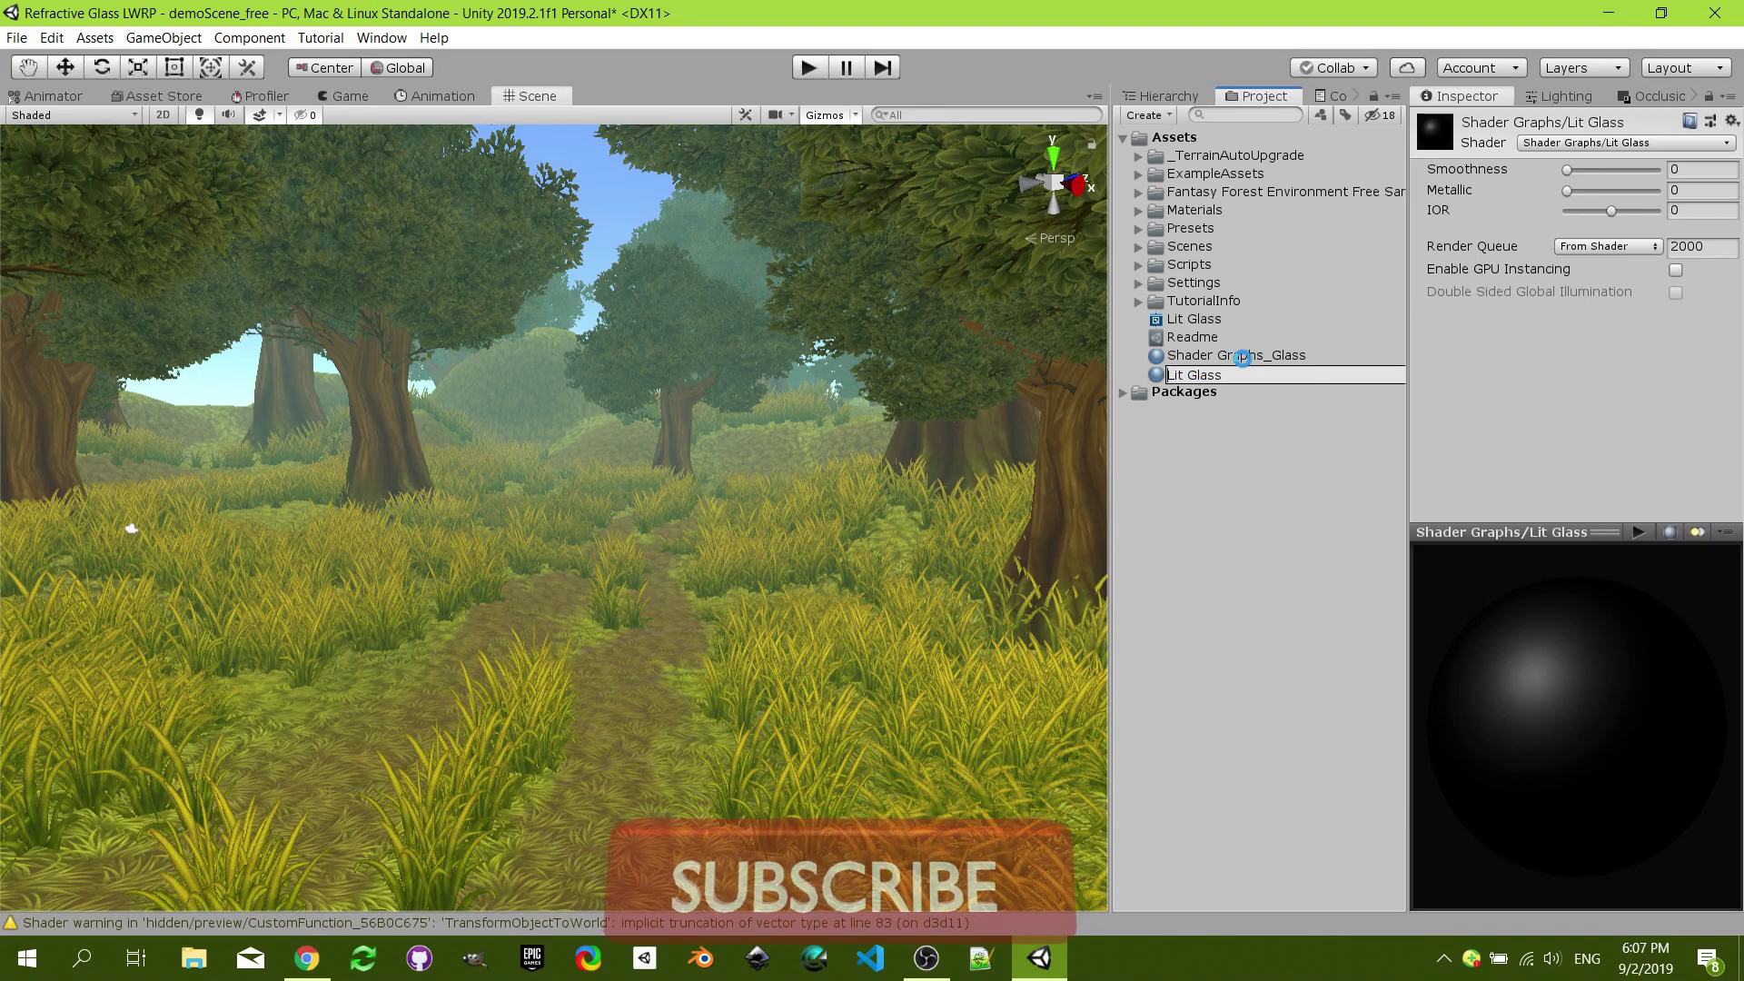
{"action": "key", "text": "Return"}
- Delete the old Shader Graphs_Glass material
{"action": "left_click", "coordinate": [1185, 373]}
{"action": "key", "text": "Delete"}
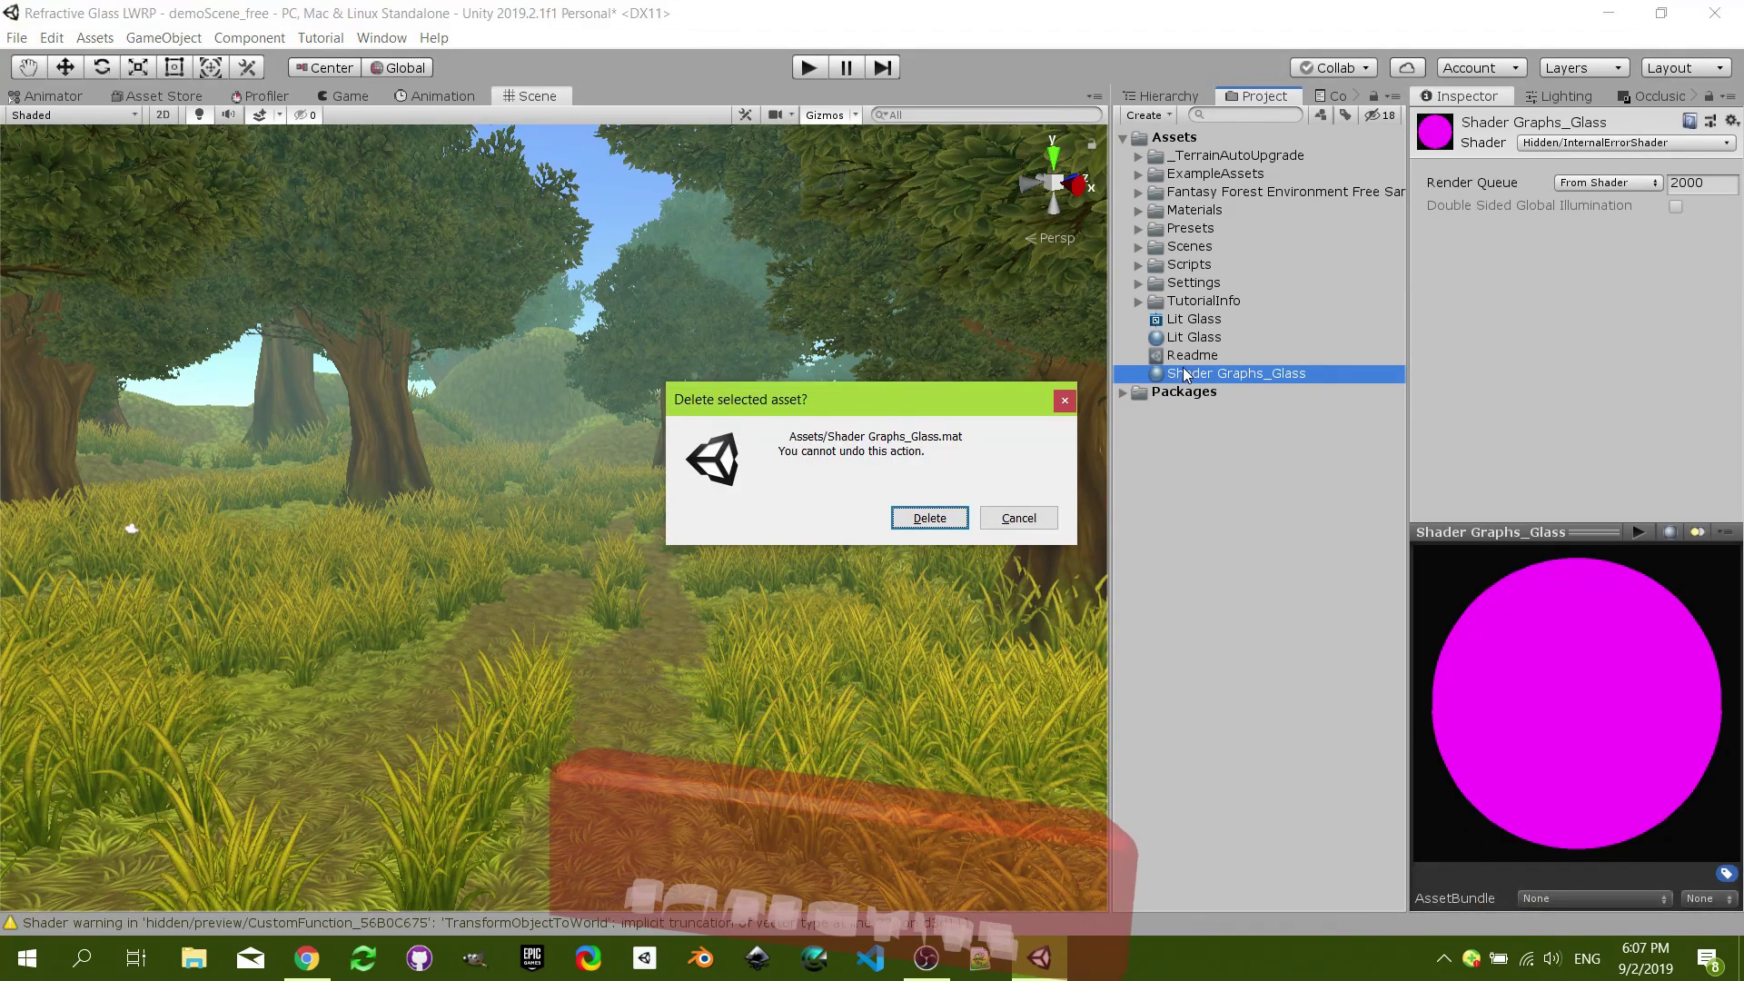
{"action": "key", "text": "Escape"}
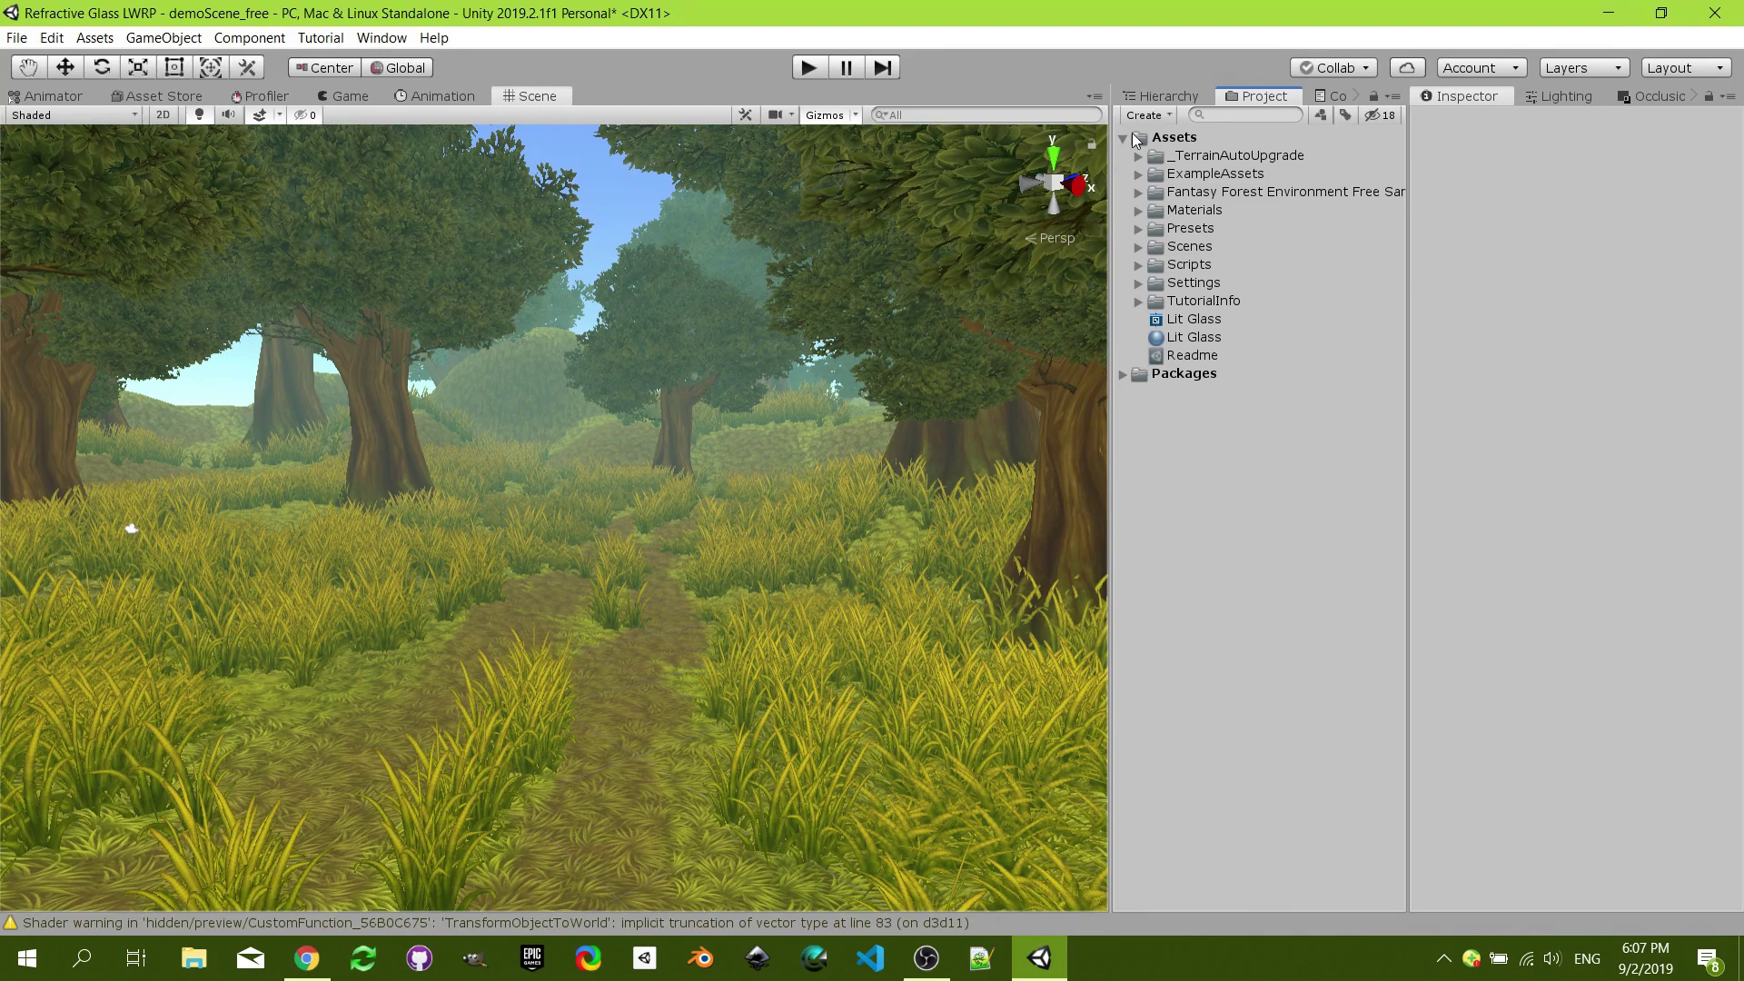
- Add a cube to the scene and move it closer to the camera and higher up
{"action": "left_click", "coordinate": [1169, 96]}
{"action": "right_click", "coordinate": [1221, 336]}
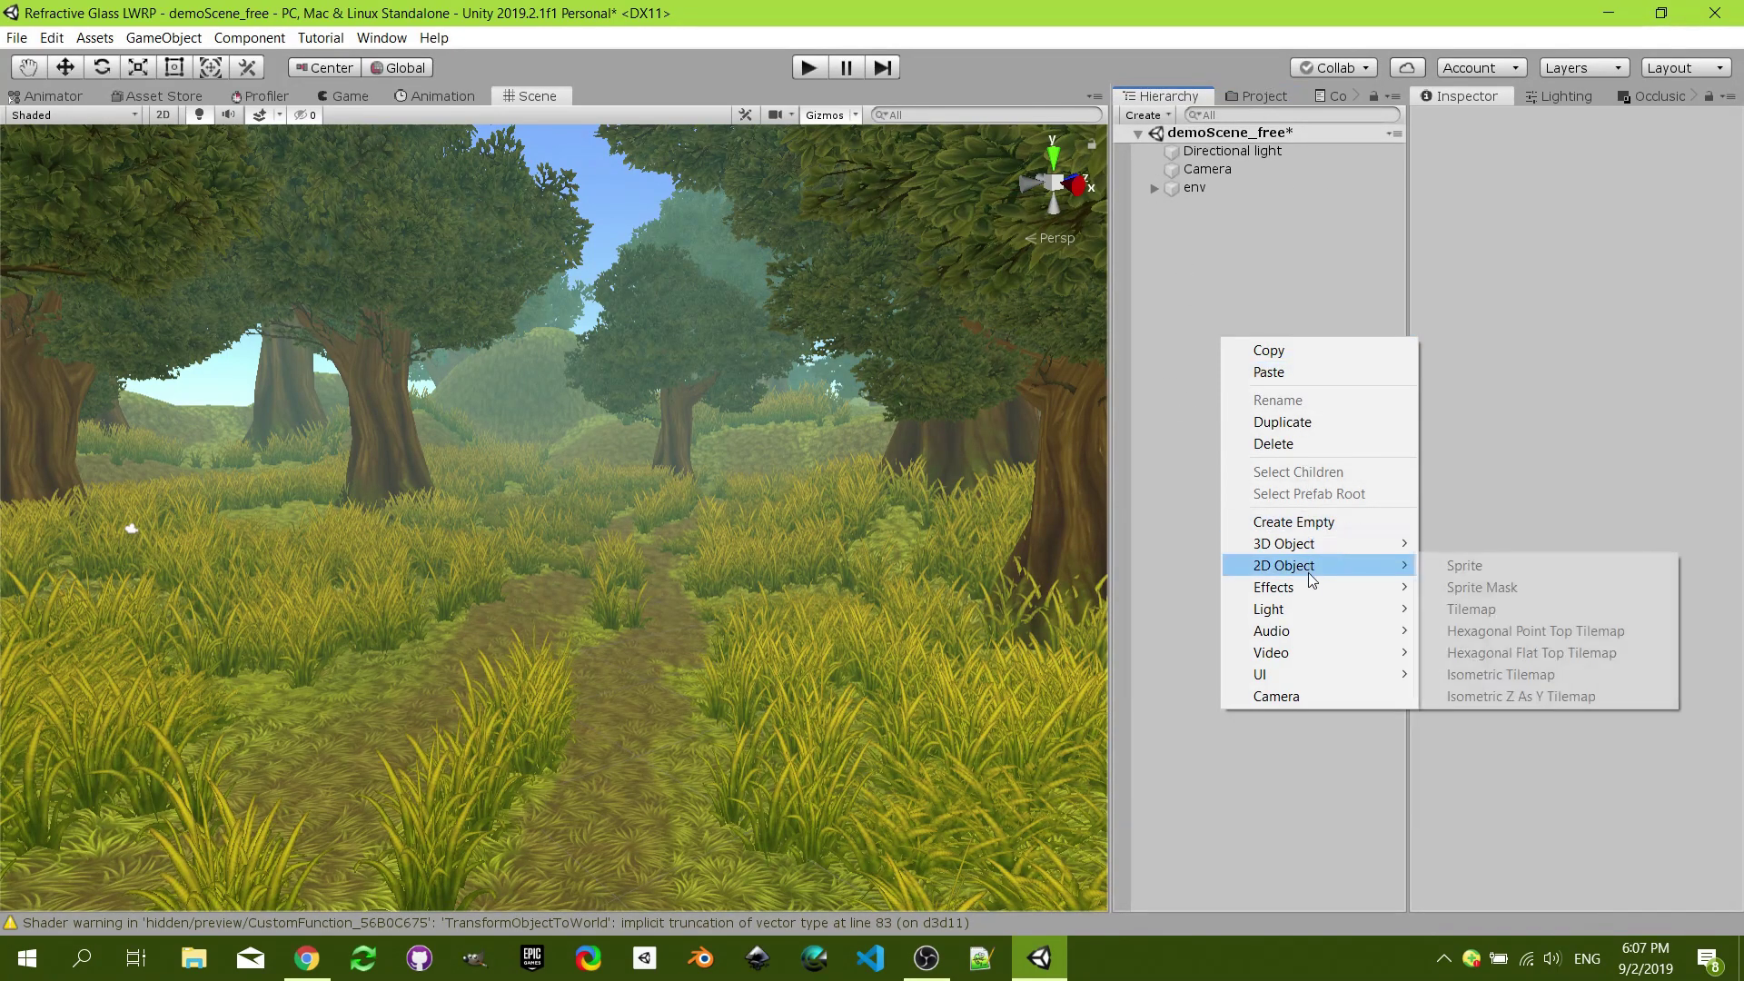
{"action": "mouse_move", "coordinate": [1313, 545]}
{"action": "left_click", "coordinate": [1472, 542]}
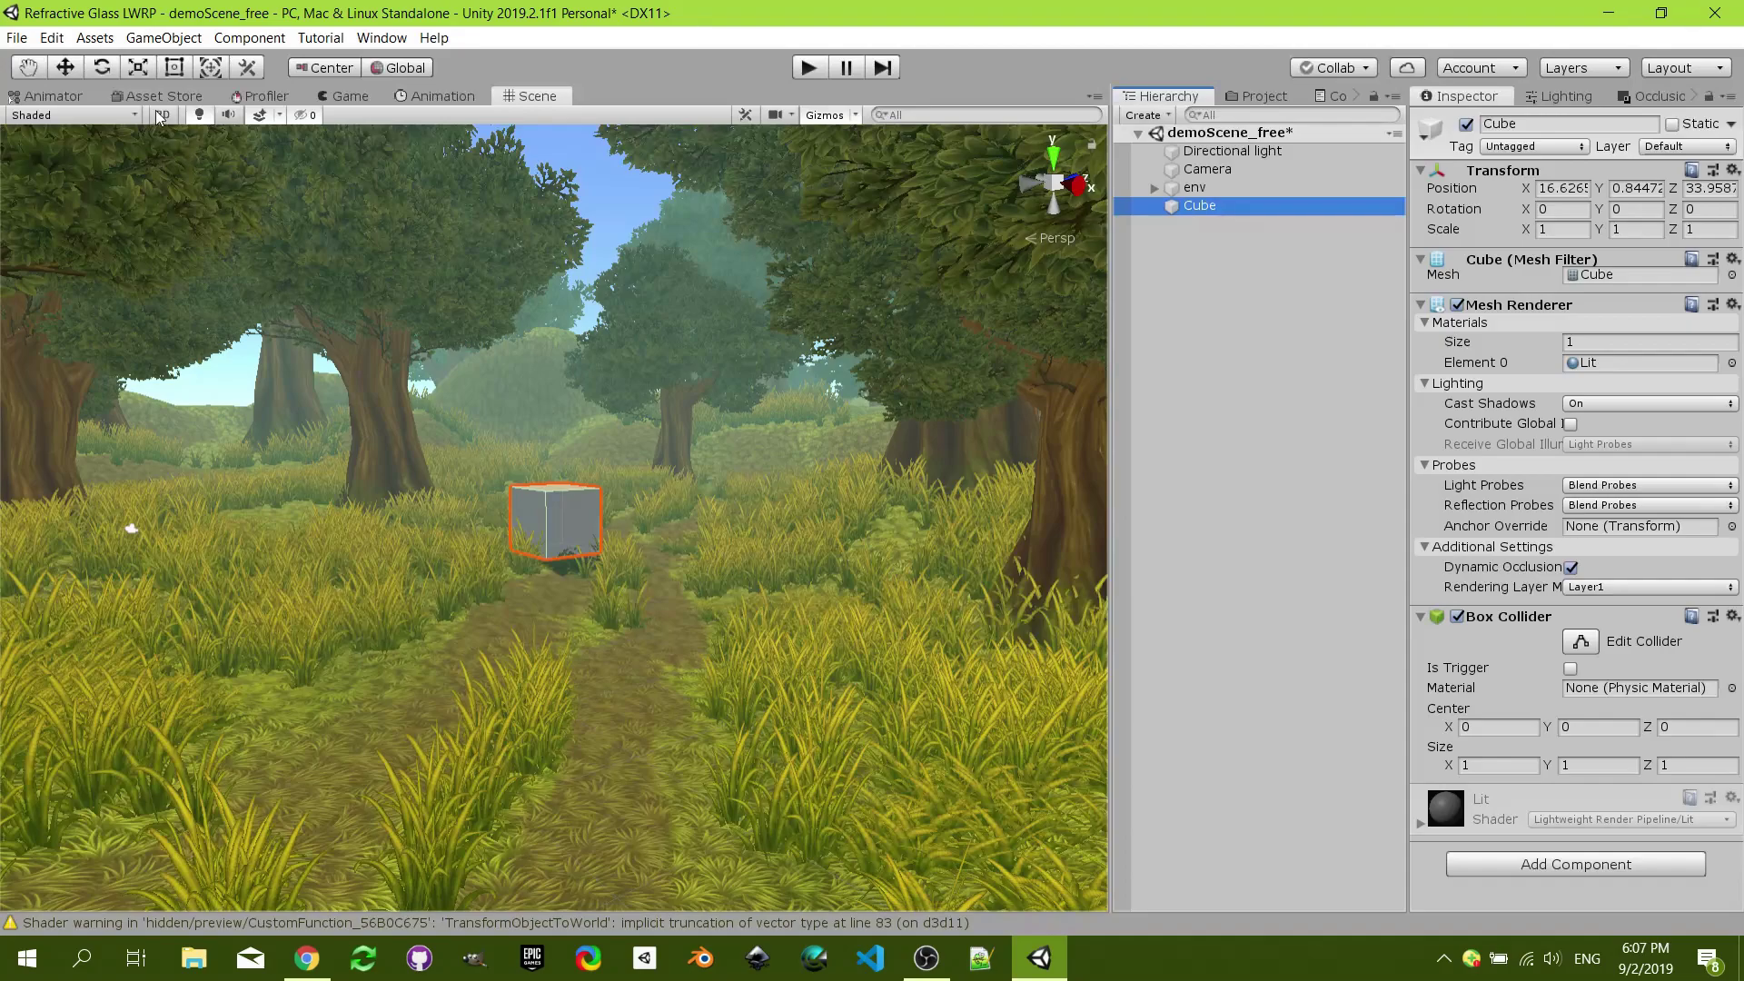
{"action": "left_click", "coordinate": [64, 68]}
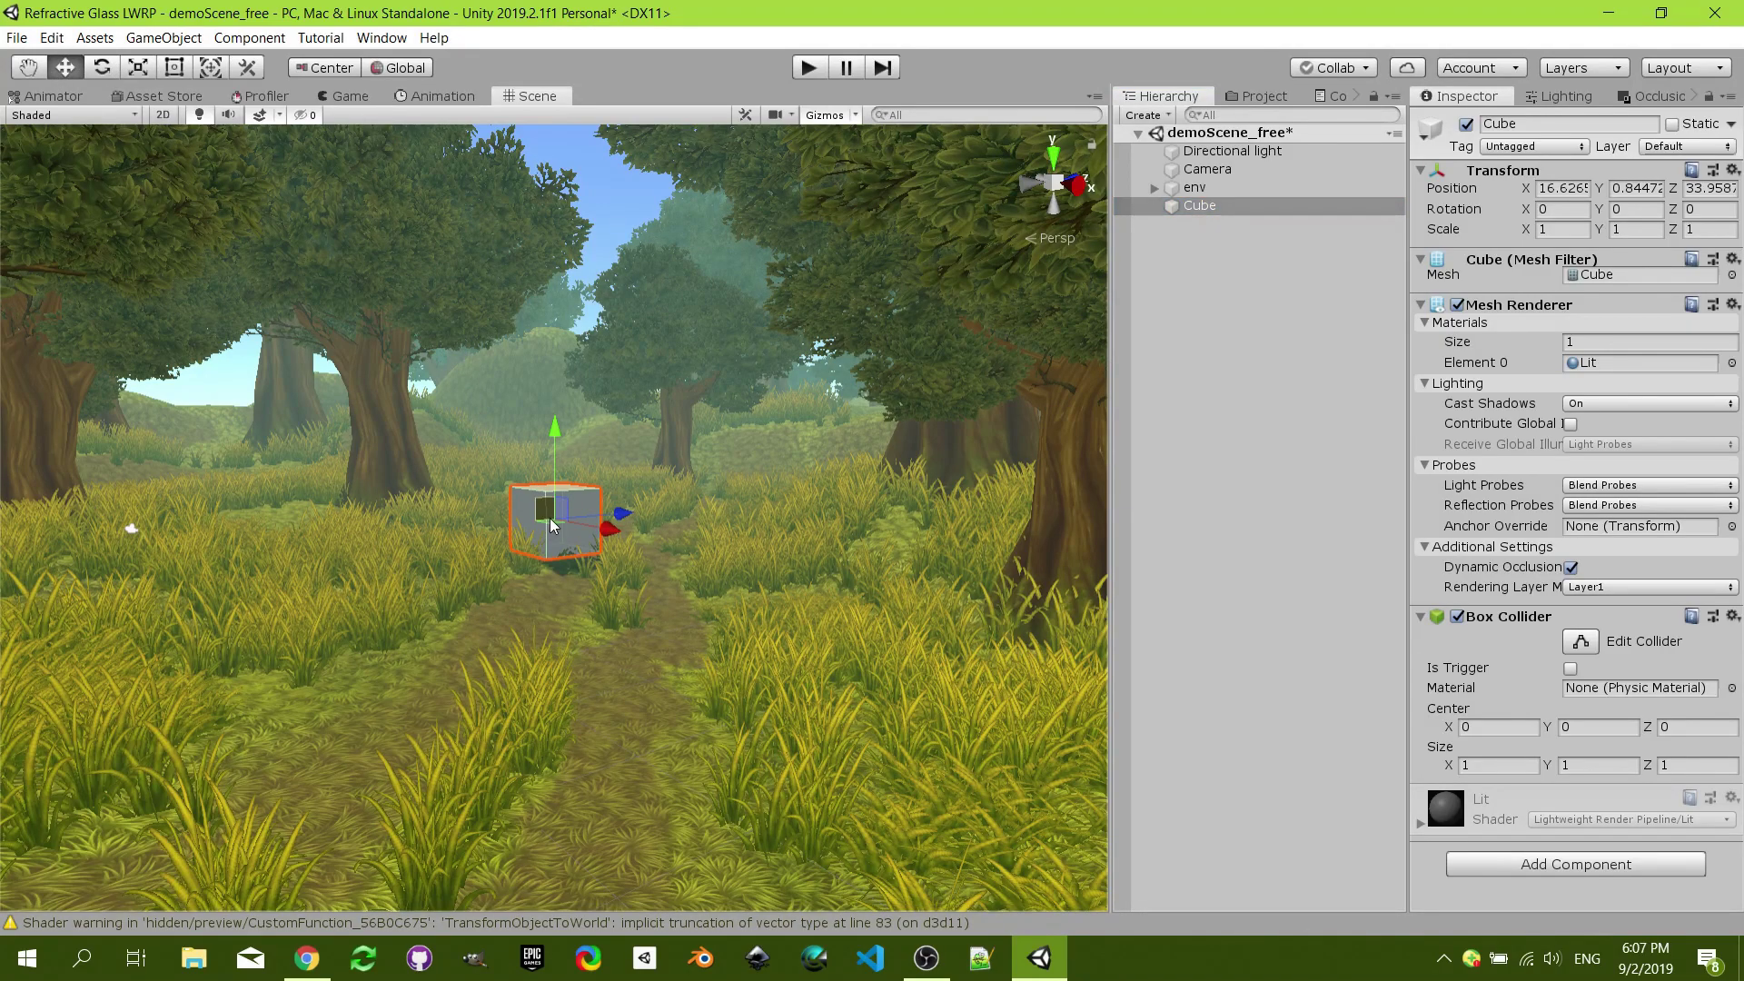
{"action": "left_click_drag", "start_coordinate": [542, 512], "coordinate": [586, 681]}
{"action": "left_click_drag", "start_coordinate": [586, 589], "coordinate": [596, 407]}
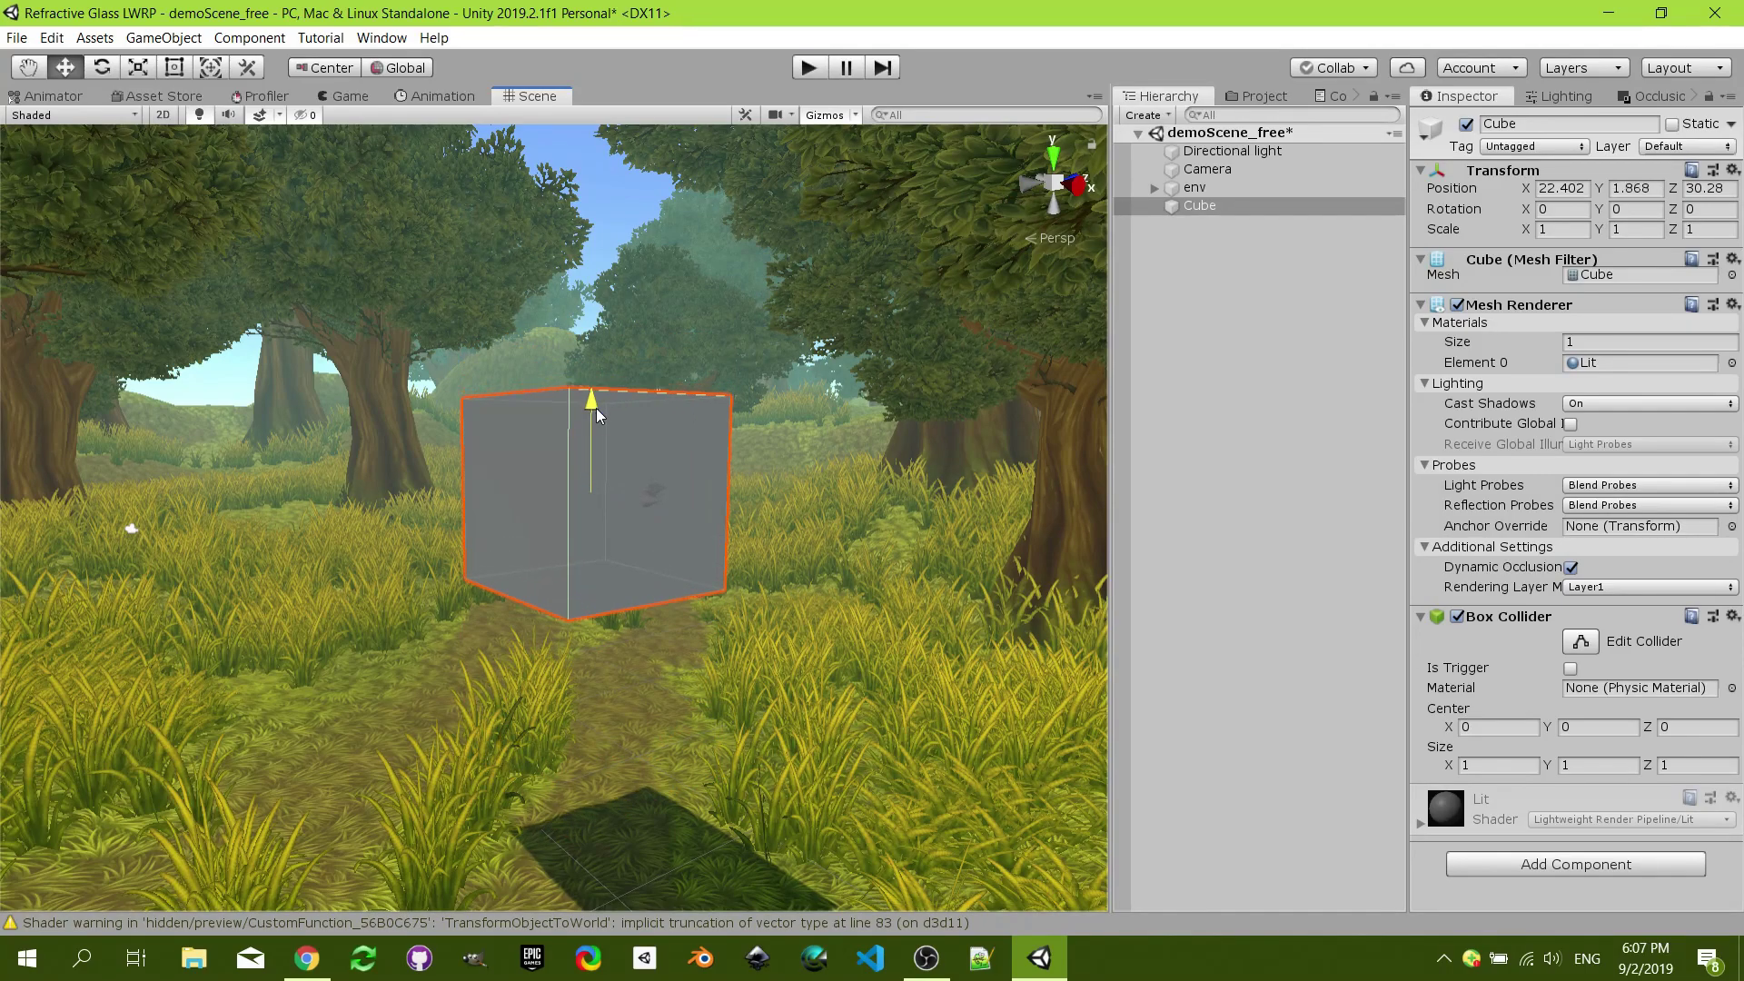
- Add a sphere to the scene from the Hierarchy's create menu
{"action": "left_click", "coordinate": [1335, 302]}
{"action": "right_click", "coordinate": [1223, 220]}
{"action": "left_click", "coordinate": [1208, 205]}
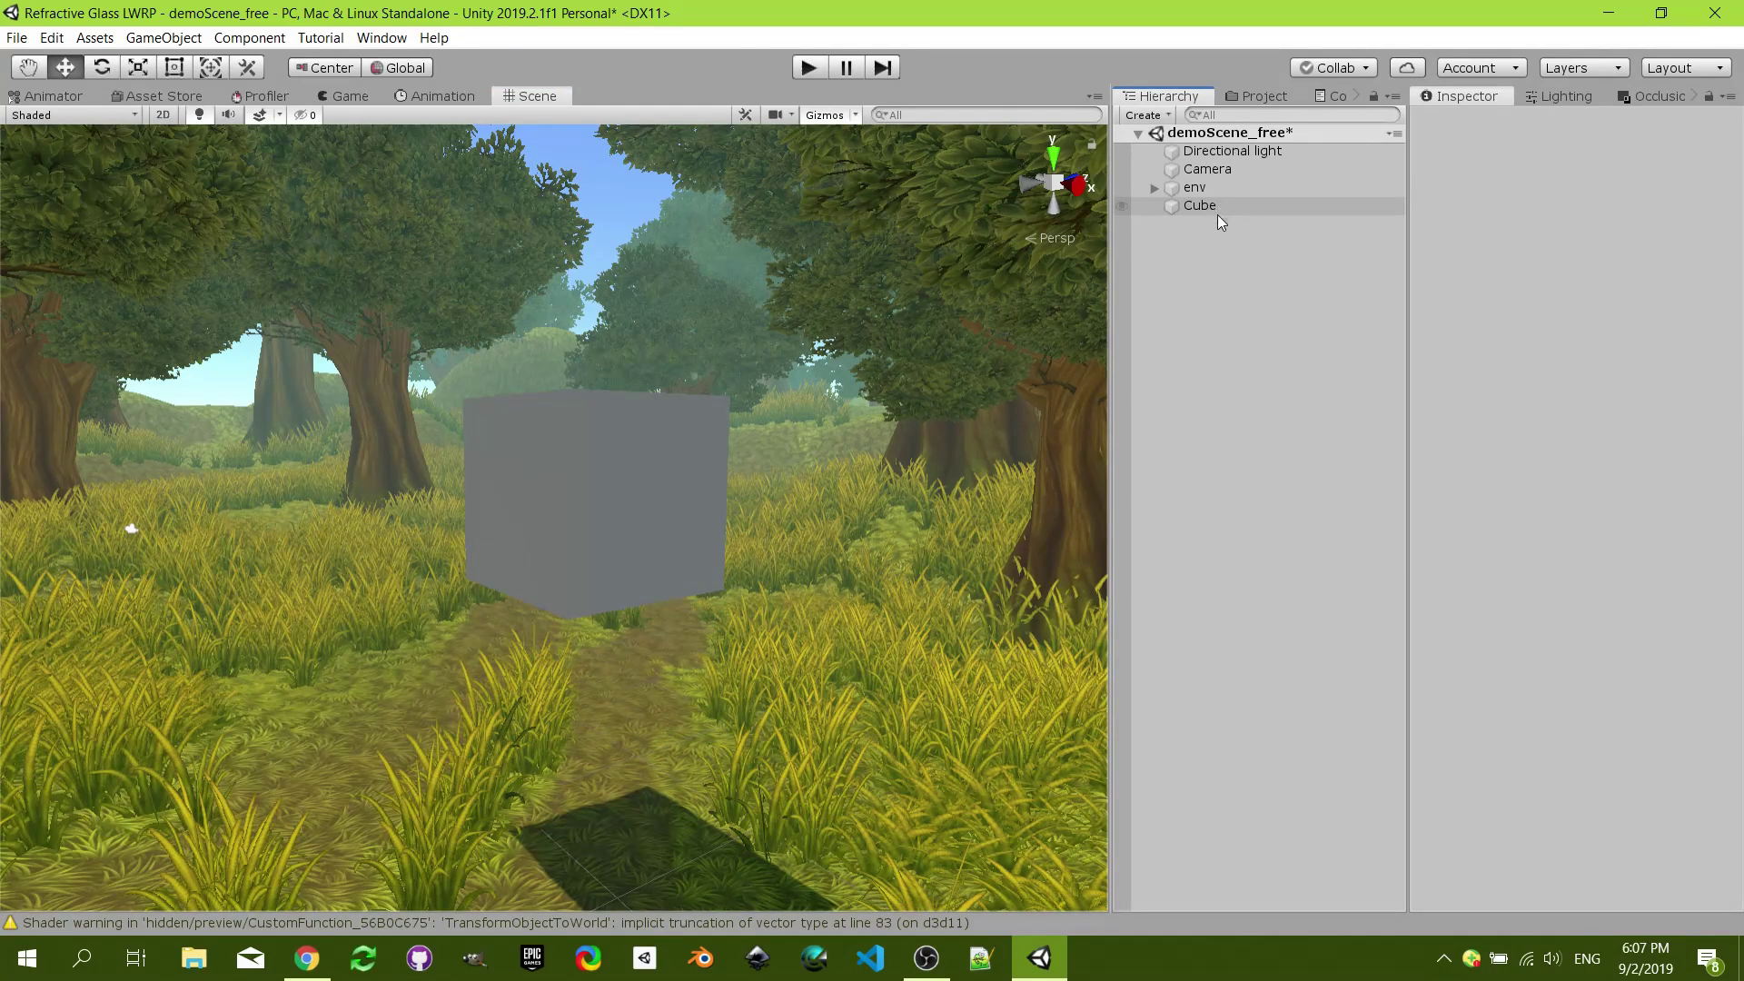
{"action": "right_click", "coordinate": [1219, 236]}
{"action": "mouse_move", "coordinate": [1317, 443]}
{"action": "left_click", "coordinate": [1504, 472]}
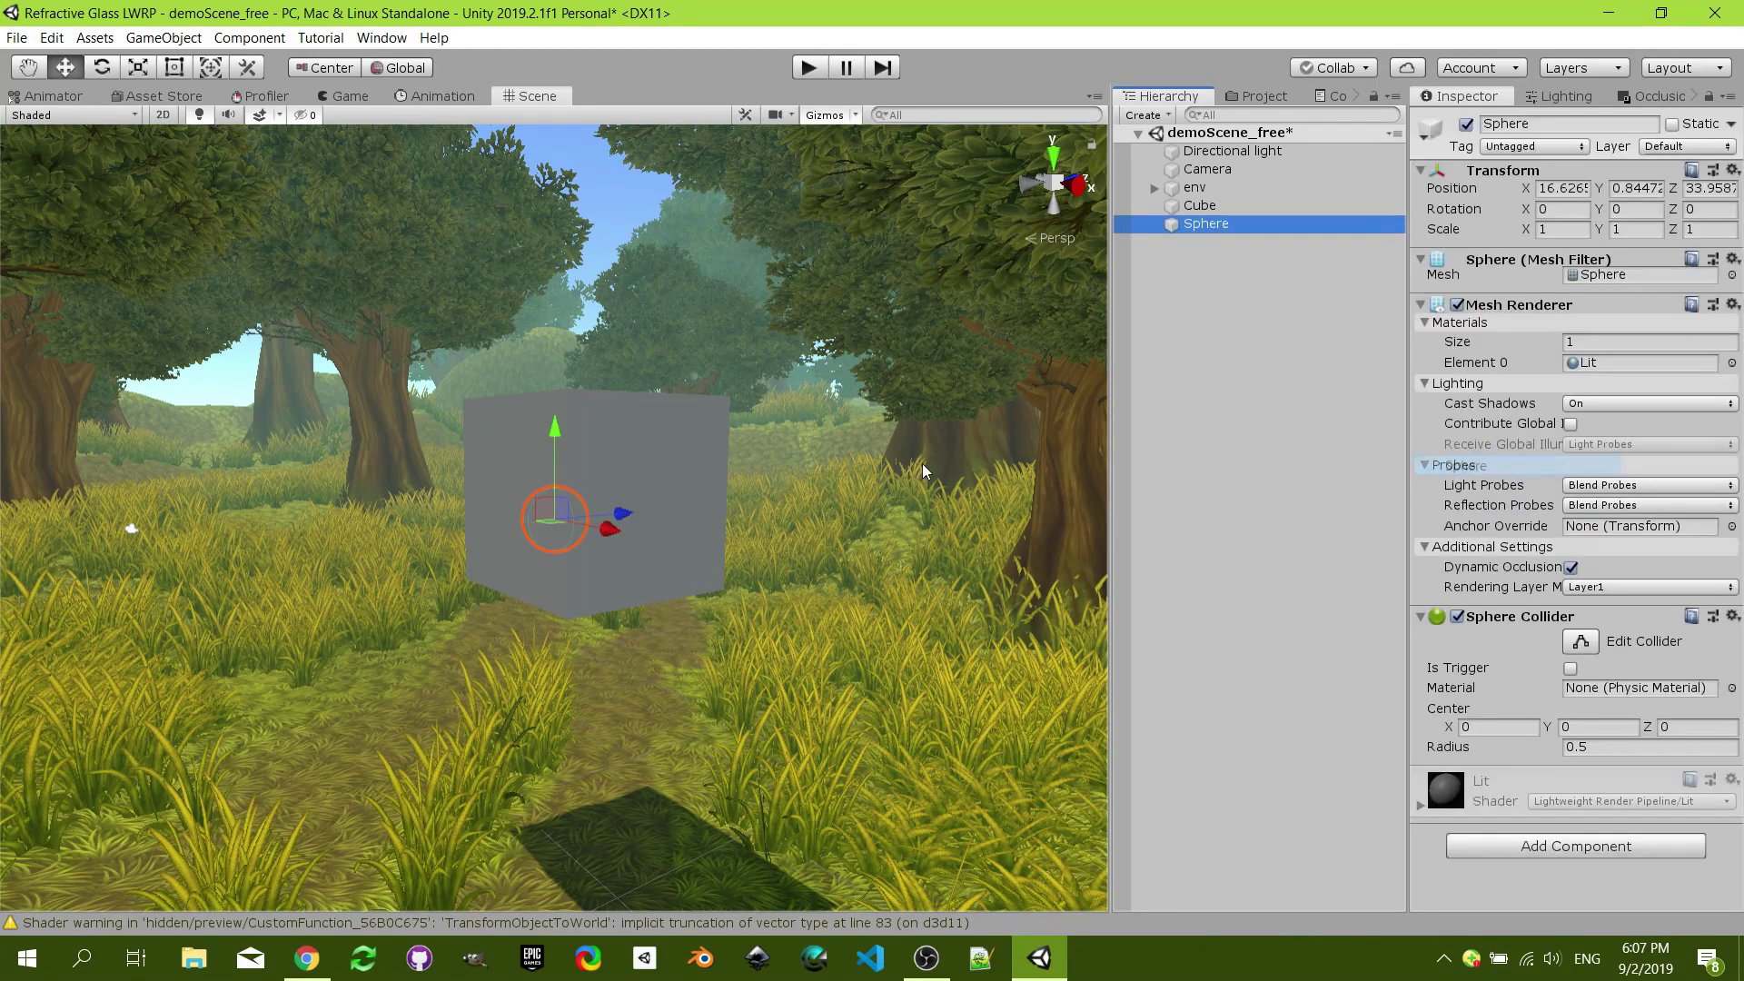
- Copy the cube's transform onto the sphere and move the sphere left of the cube
{"action": "left_click", "coordinate": [663, 468]}
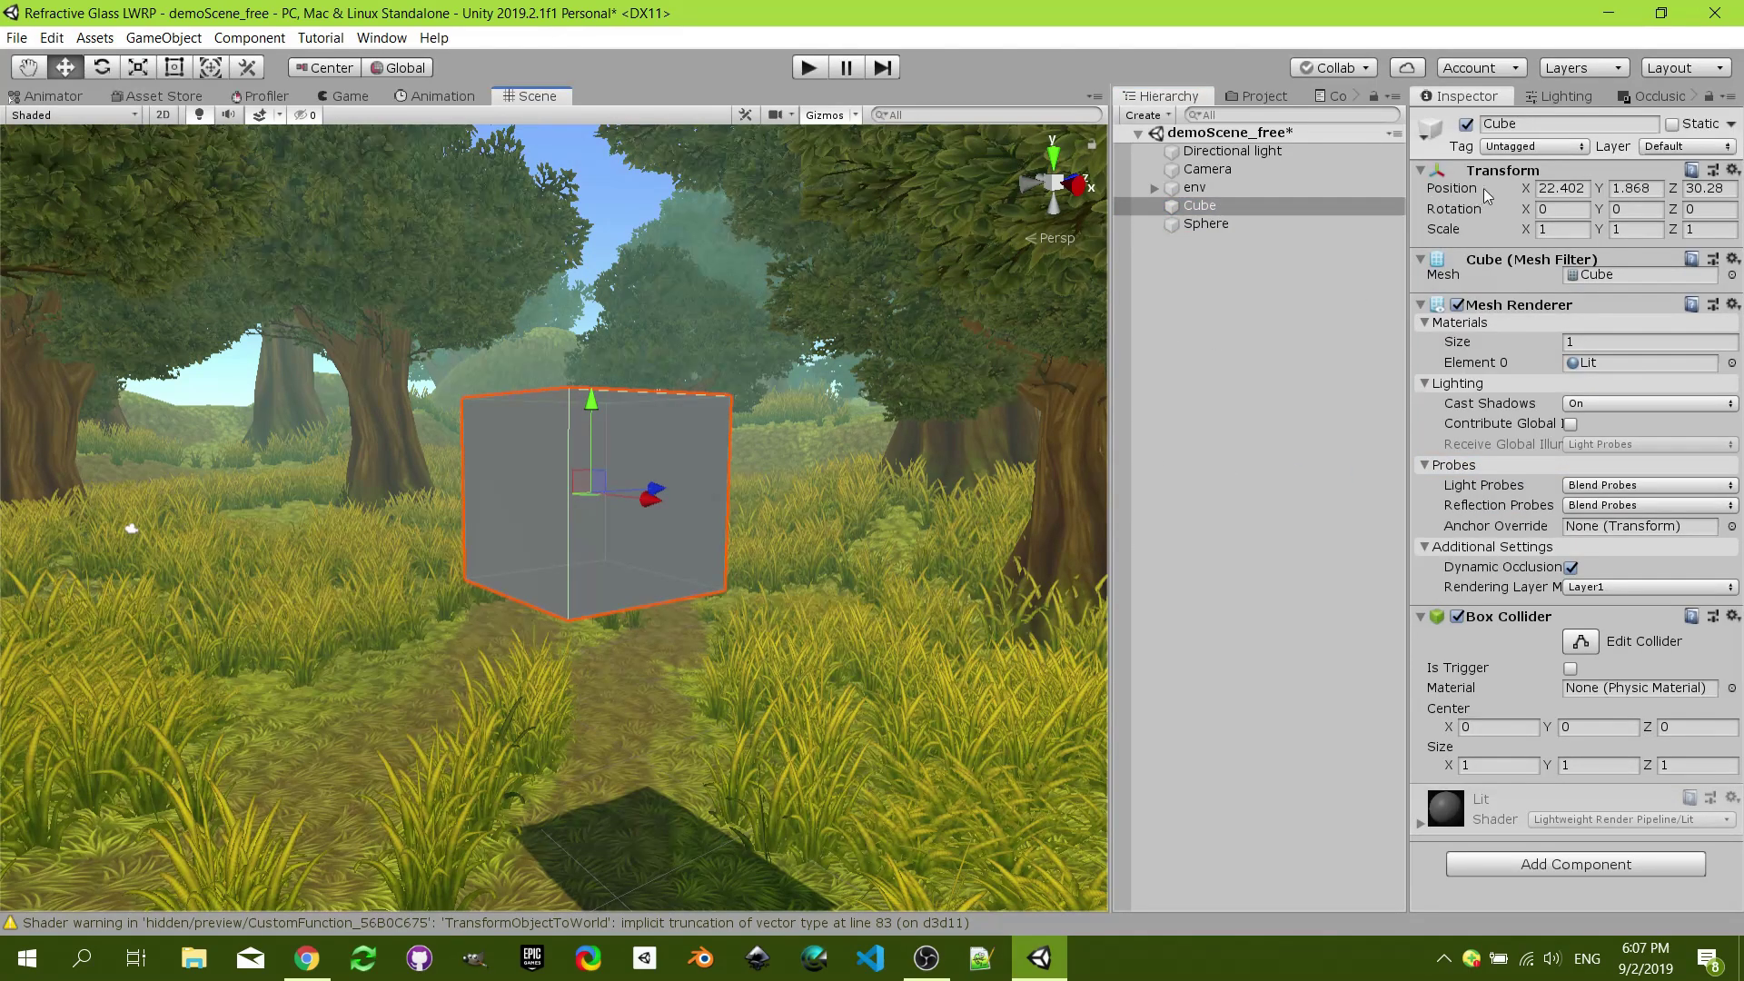
{"action": "right_click", "coordinate": [1512, 173]}
{"action": "left_click", "coordinate": [1541, 255]}
{"action": "left_click", "coordinate": [1288, 227]}
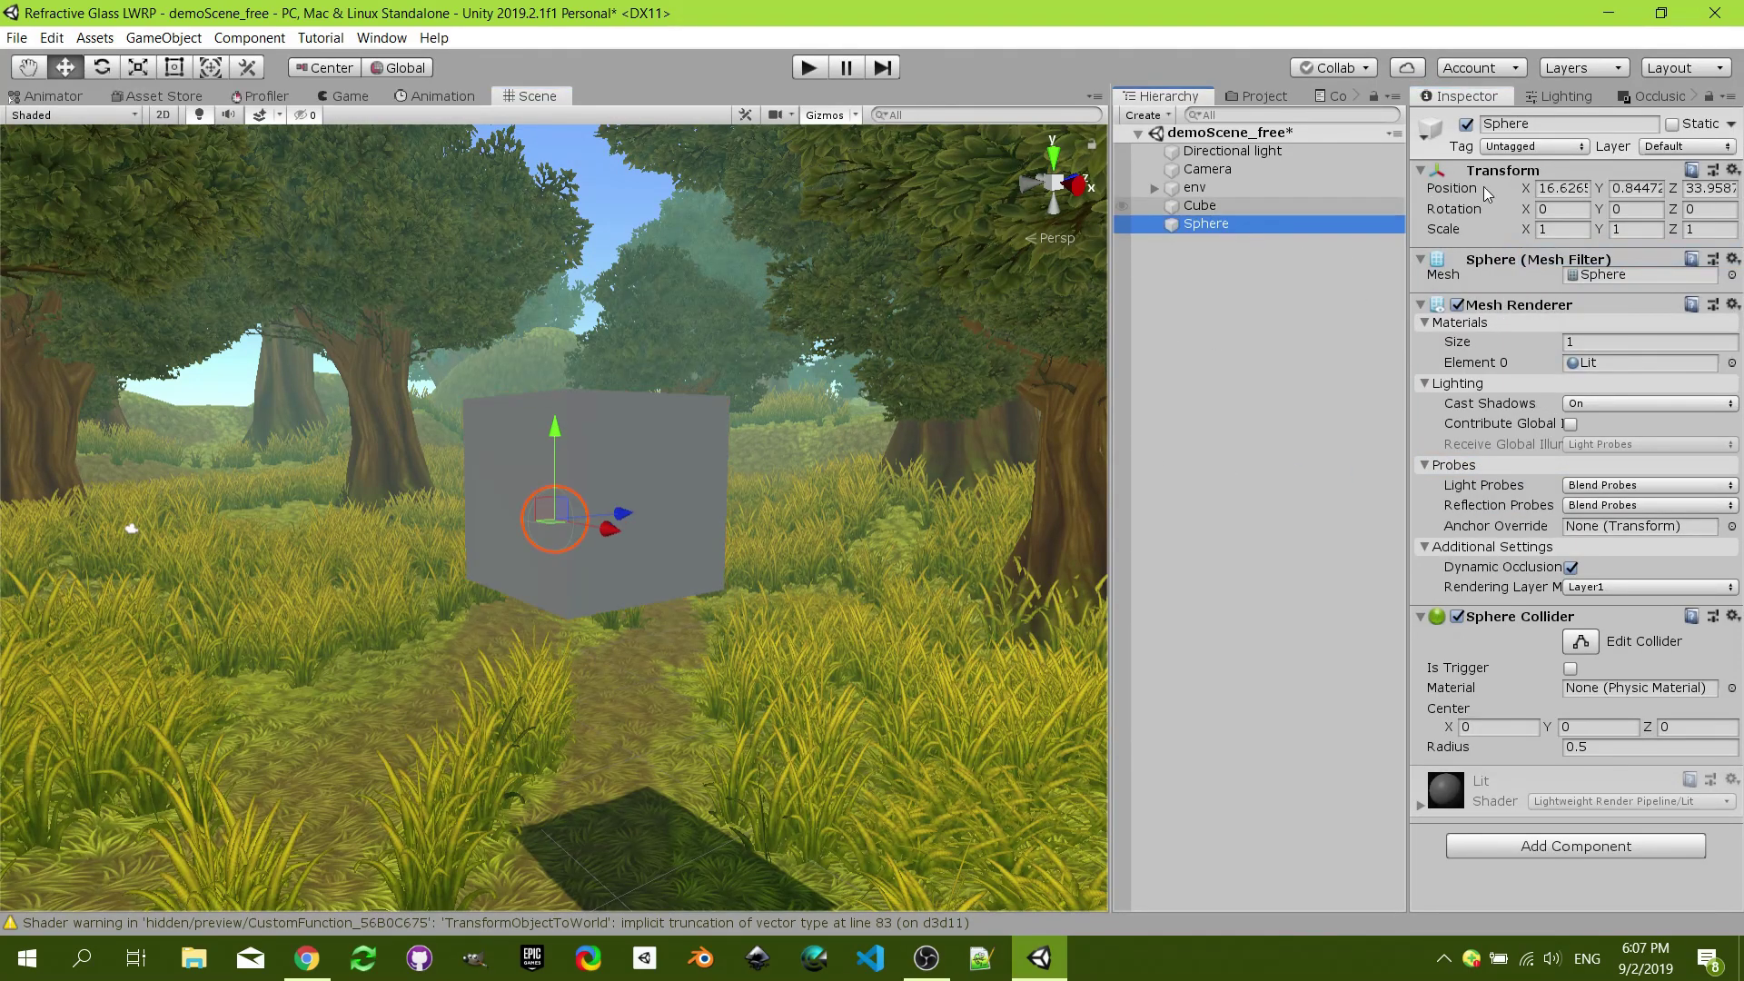
{"action": "right_click", "coordinate": [1508, 172]}
{"action": "left_click", "coordinate": [1574, 298]}
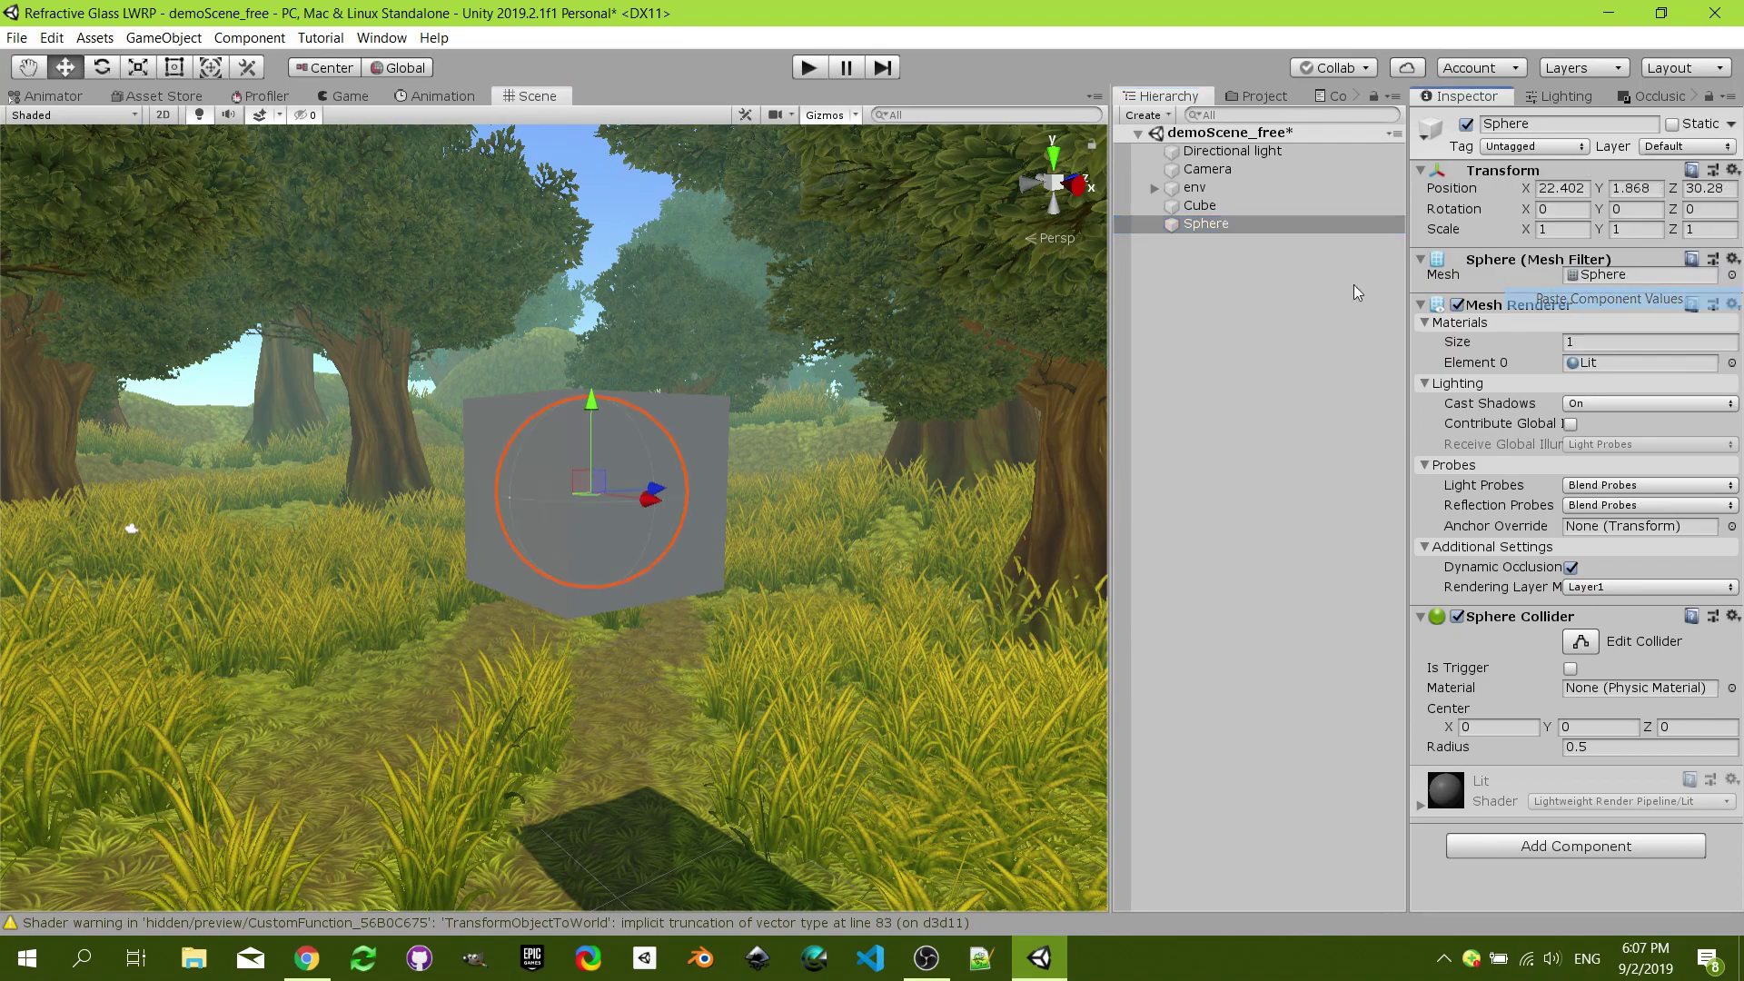
{"action": "left_click_drag", "start_coordinate": [587, 498], "coordinate": [218, 495]}
- Add a capsule, paste the cube's position onto it, and shift it right
{"action": "left_click", "coordinate": [1229, 261]}
{"action": "right_click", "coordinate": [1231, 273]}
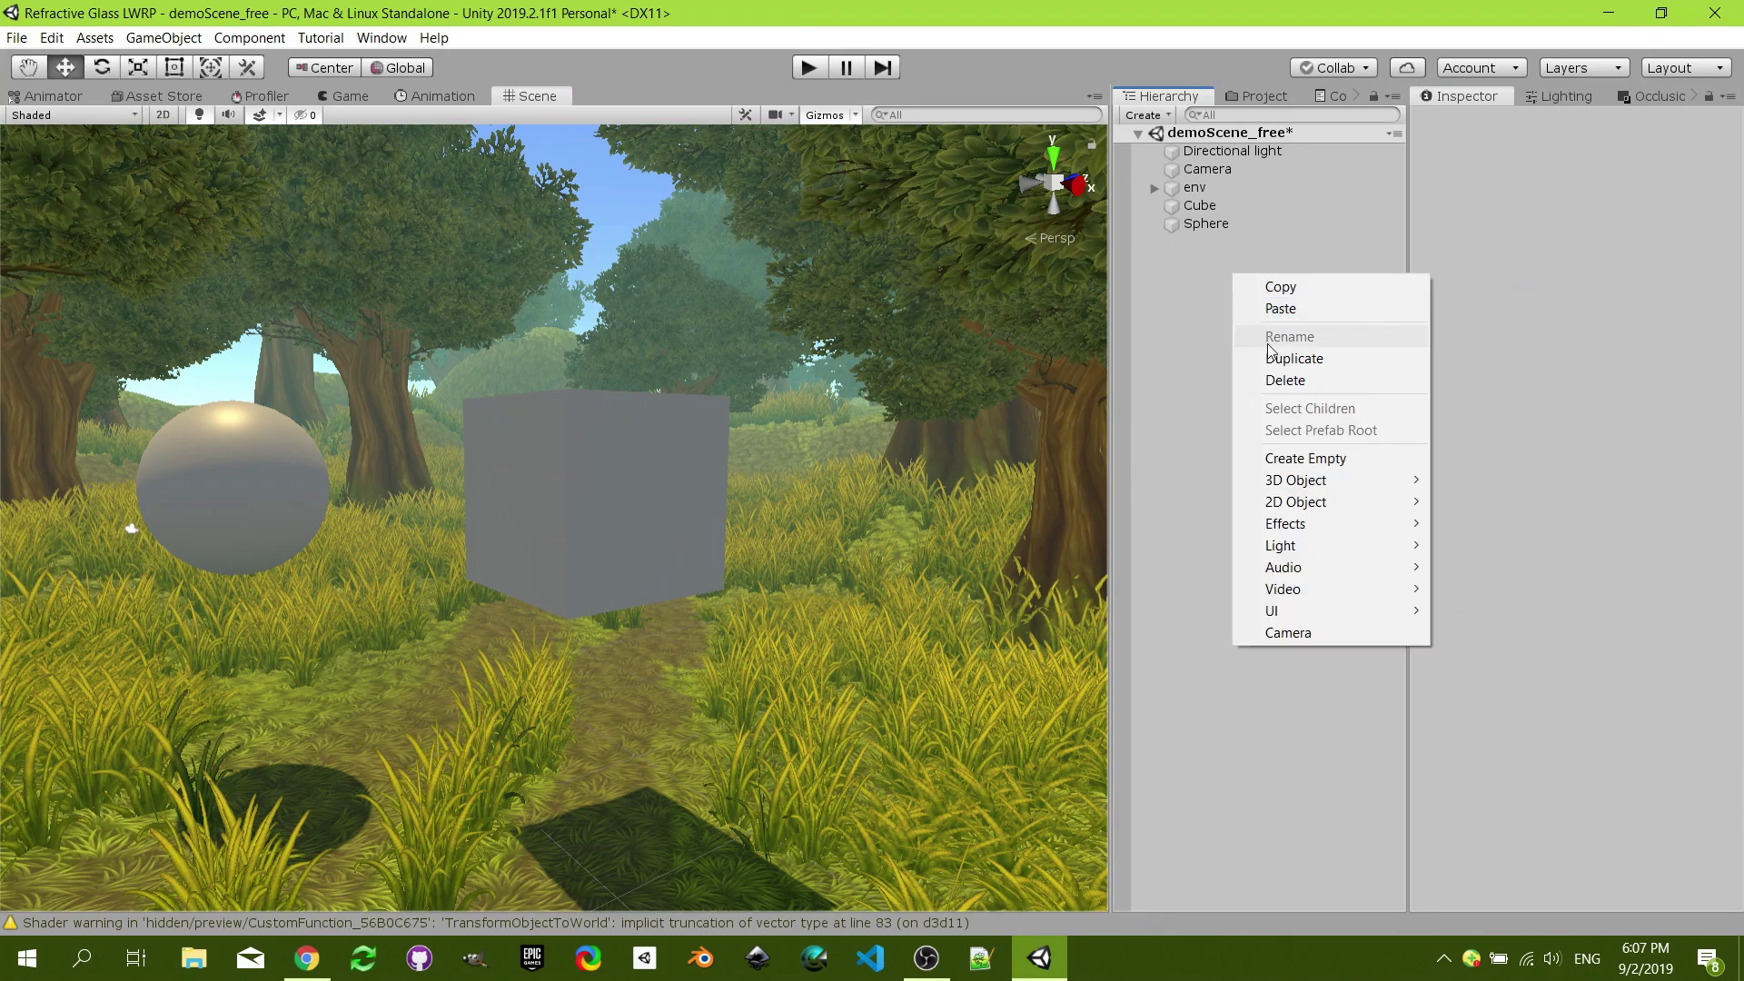
{"action": "mouse_move", "coordinate": [1312, 487]}
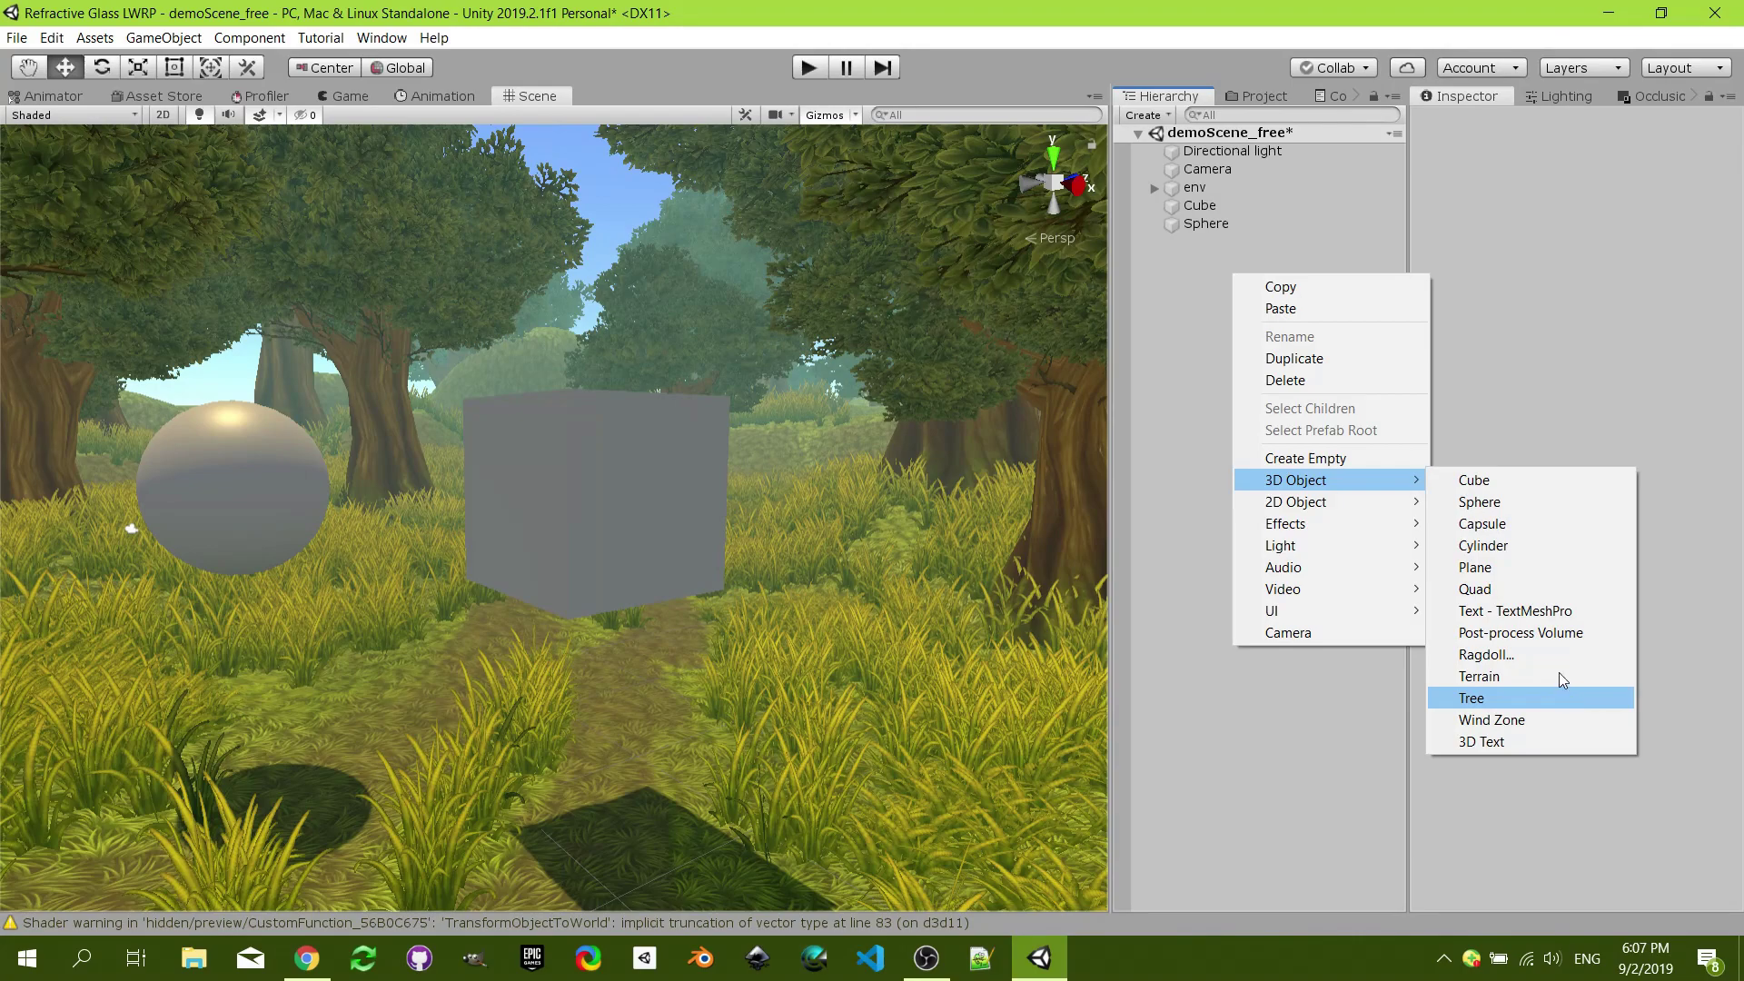
{"action": "left_click", "coordinate": [1546, 525]}
{"action": "right_click", "coordinate": [1479, 170]}
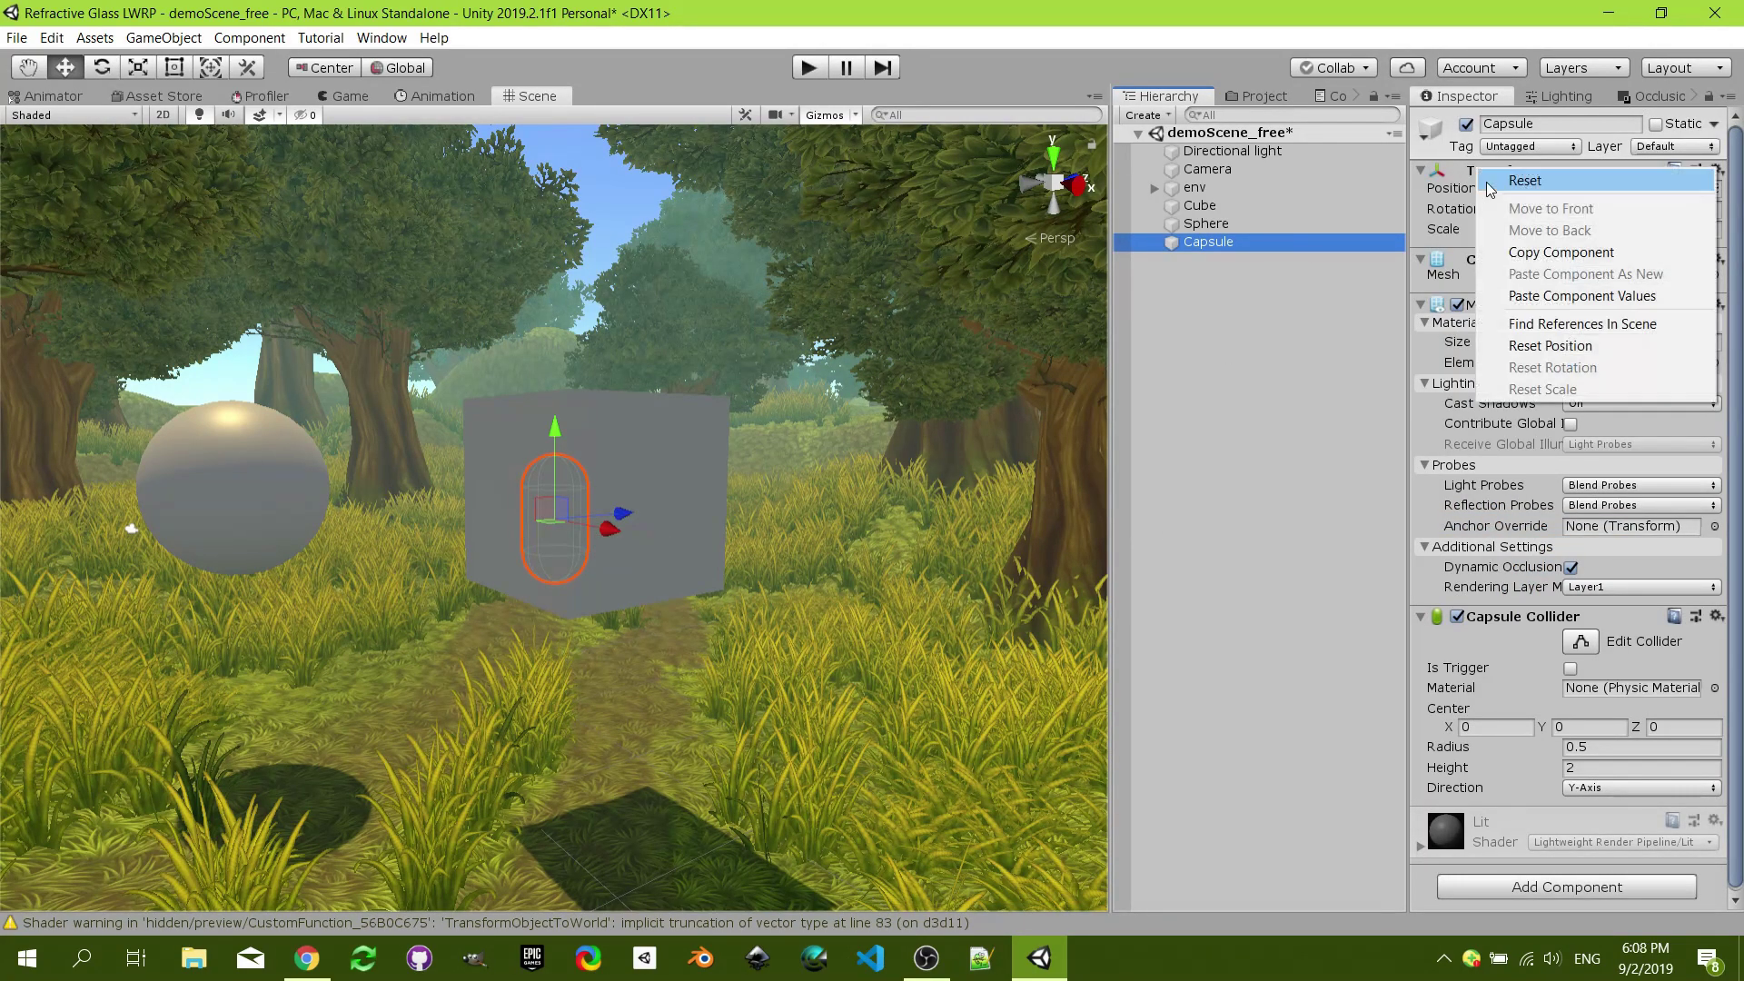
{"action": "left_click", "coordinate": [1530, 296]}
{"action": "left_click_drag", "start_coordinate": [606, 494], "coordinate": [917, 488]}
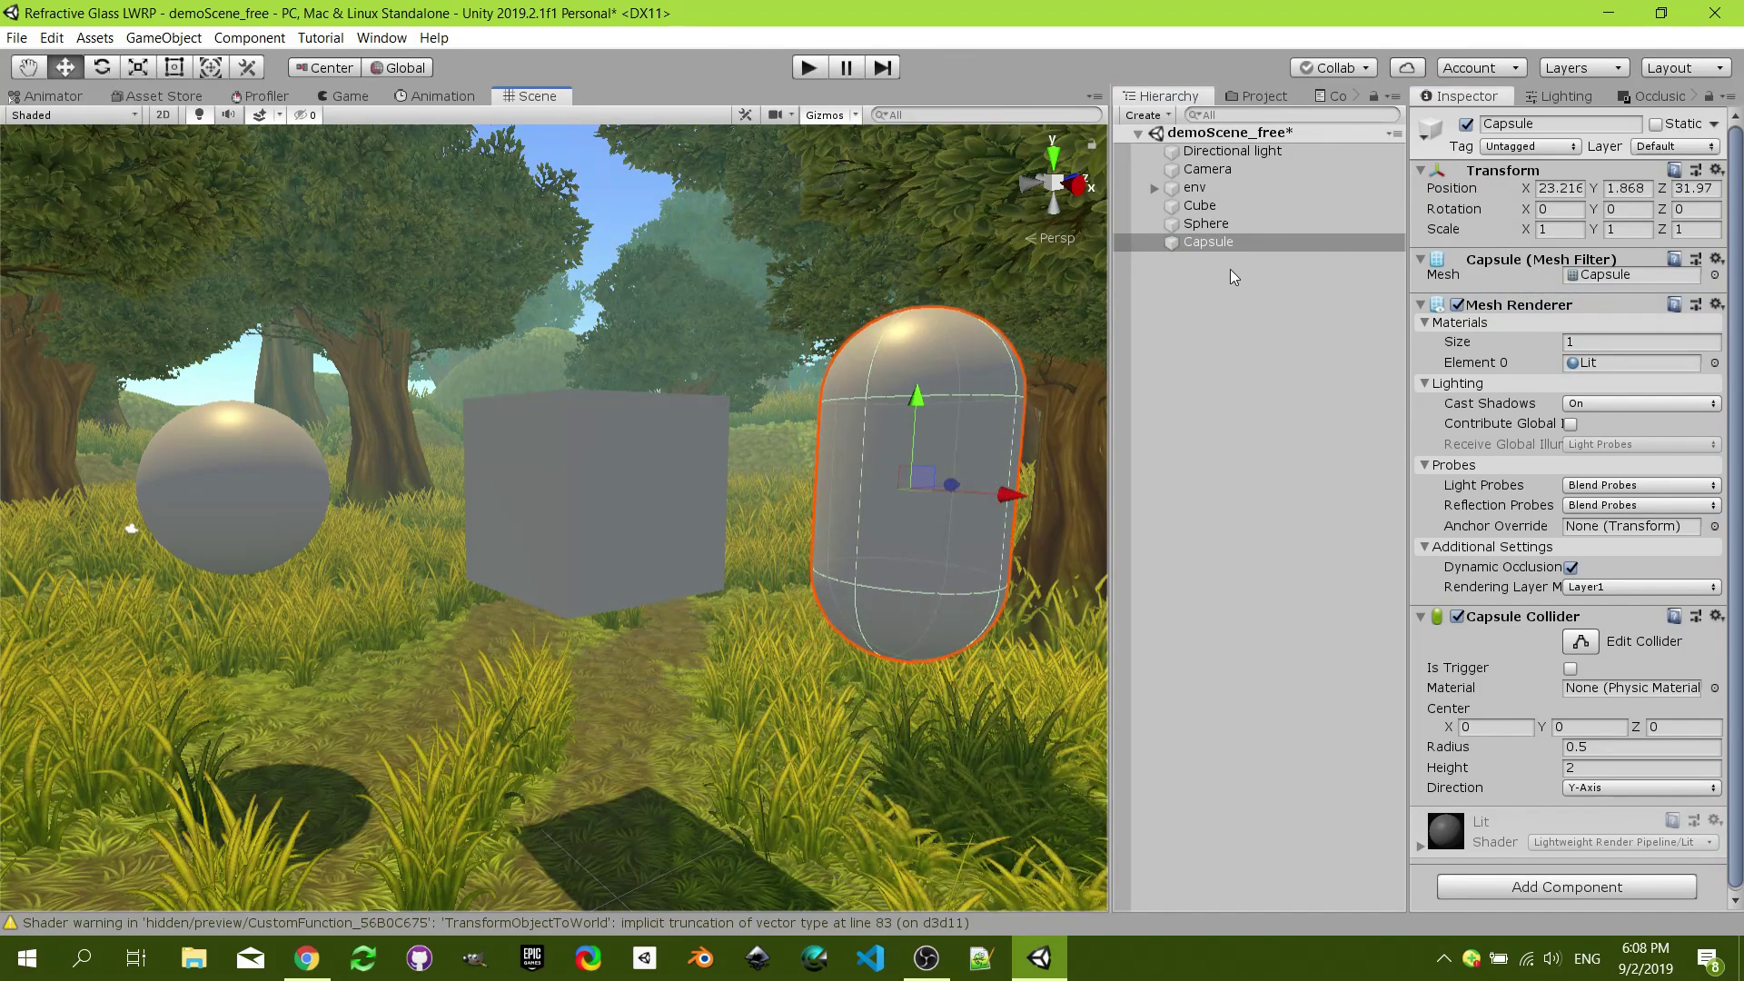
- Drag the Lit Glass material from Assets onto the capsule, cube and sphere
{"action": "left_click", "coordinate": [1258, 96]}
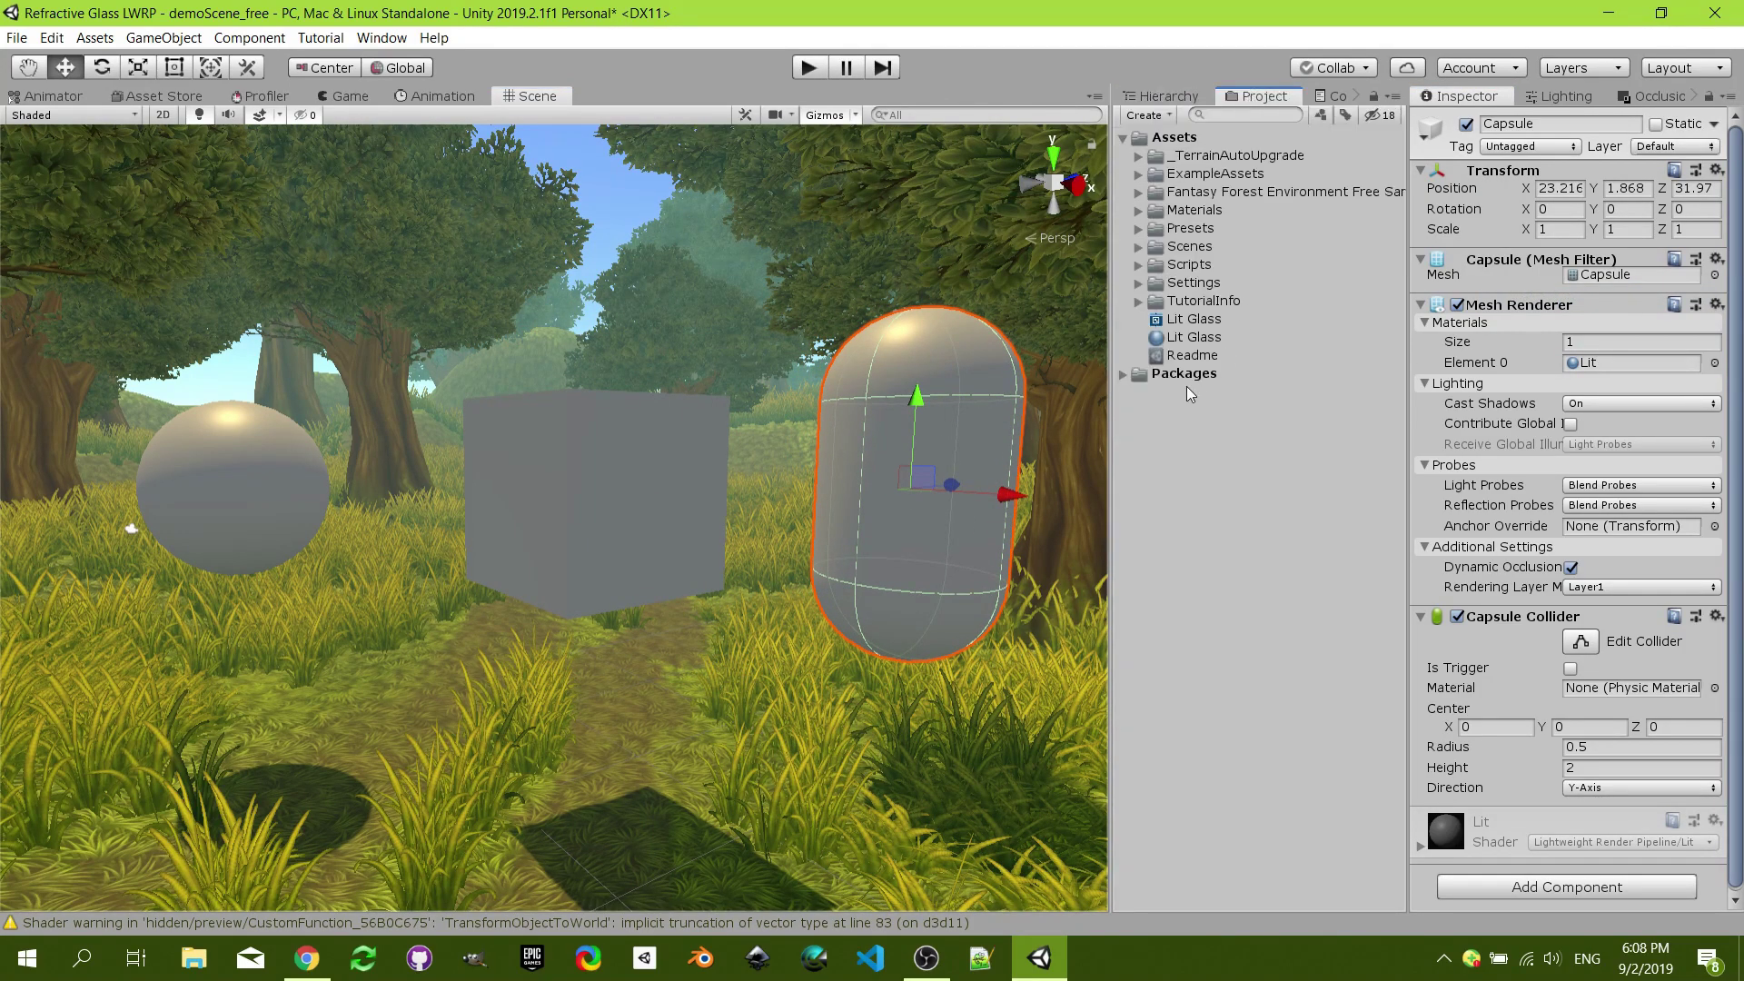
{"action": "left_click", "coordinate": [1186, 339]}
{"action": "left_click_drag", "start_coordinate": [1185, 338], "coordinate": [964, 427]}
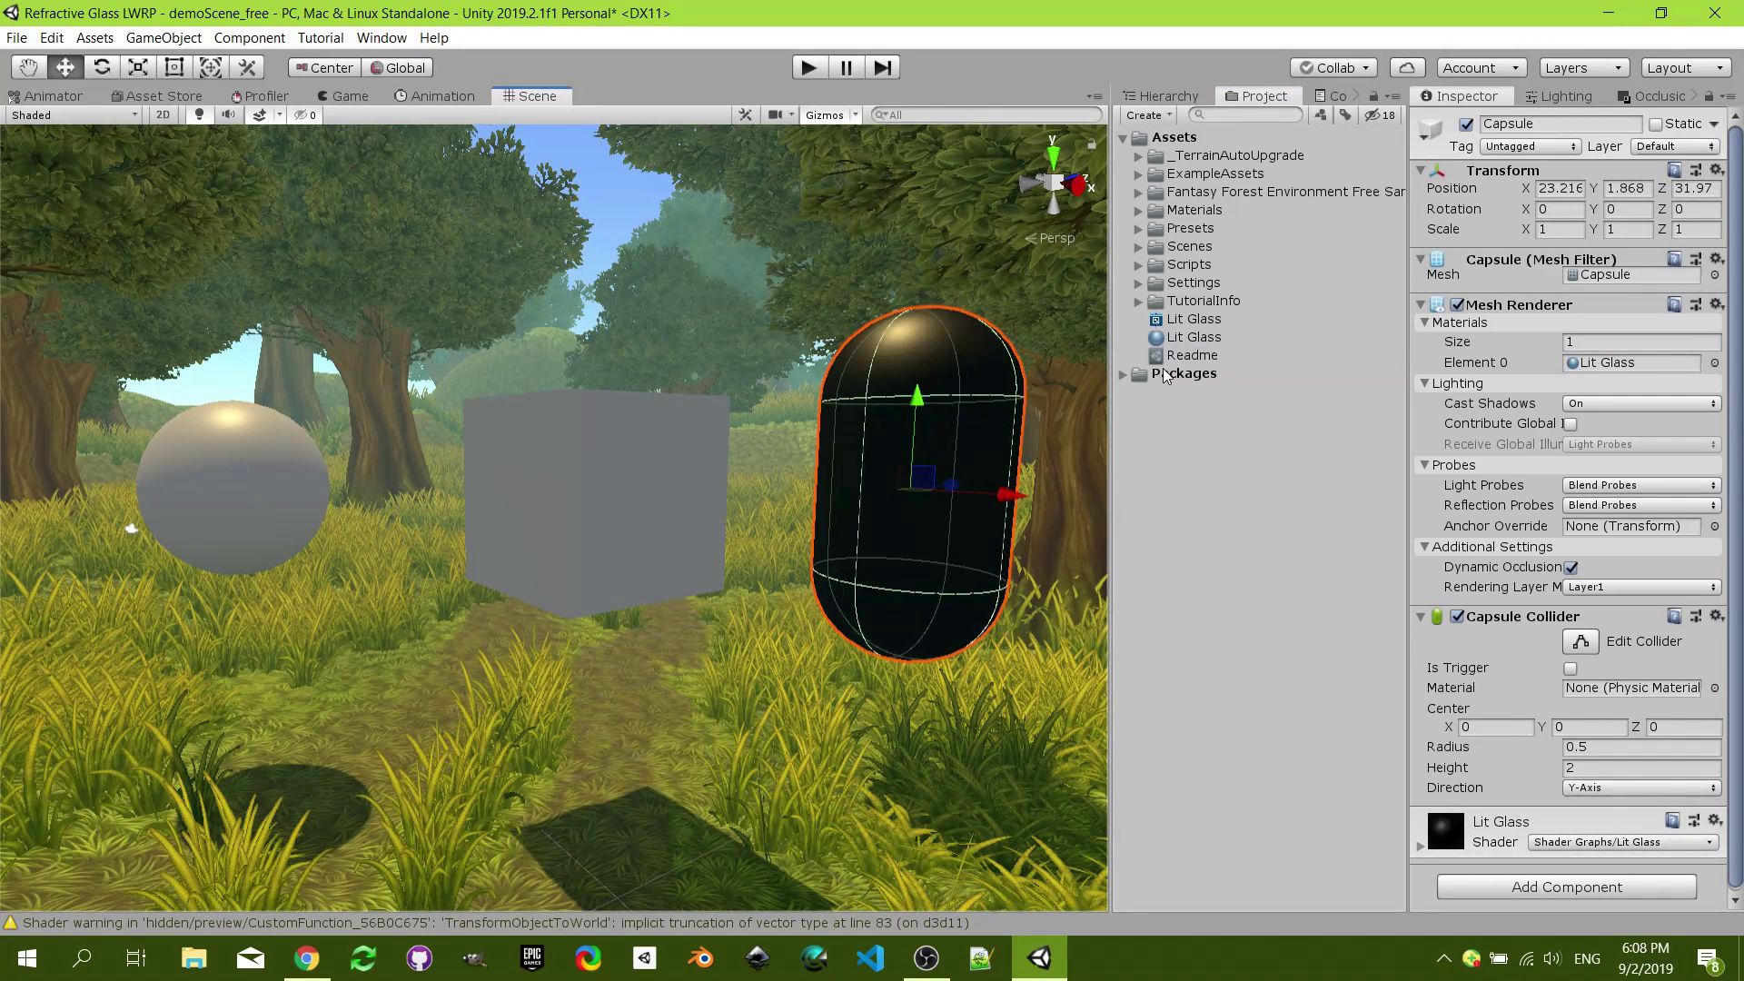
{"action": "left_click_drag", "start_coordinate": [746, 439], "coordinate": [677, 476]}
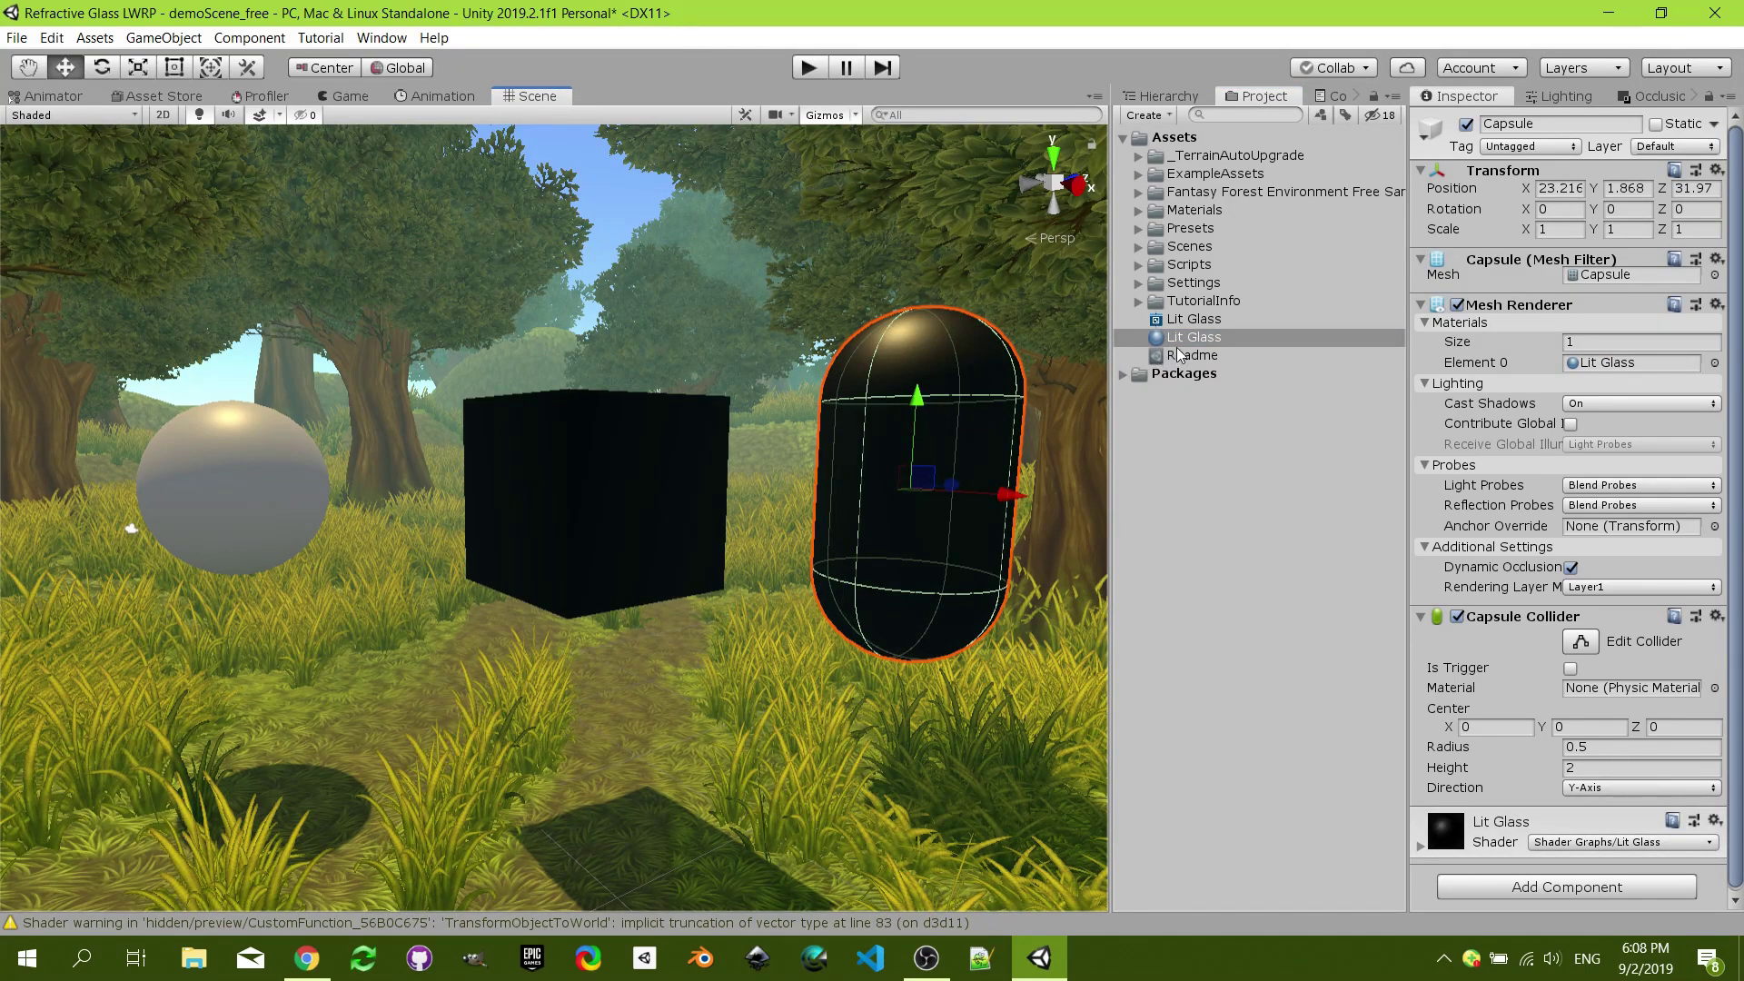
{"action": "left_click_drag", "start_coordinate": [1186, 338], "coordinate": [238, 459]}
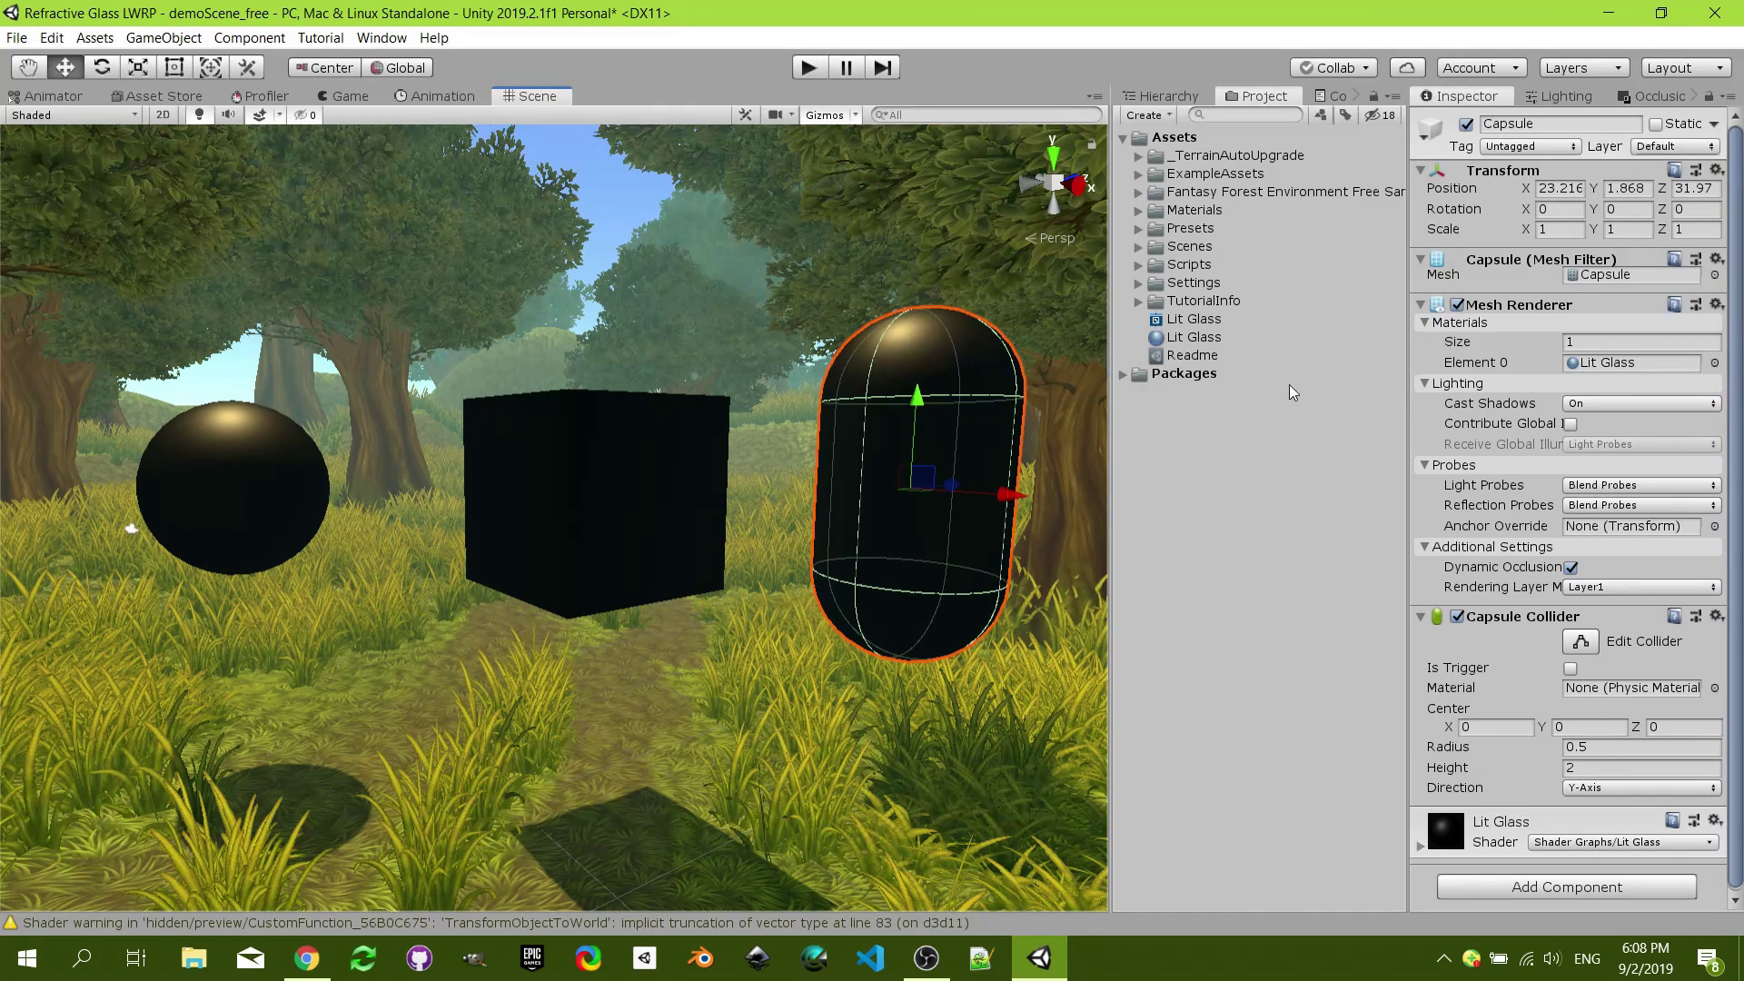
- Check the Lighting settings, then bring up the Hierarchy's create menu on the Capsule
{"action": "left_click", "coordinate": [1570, 99]}
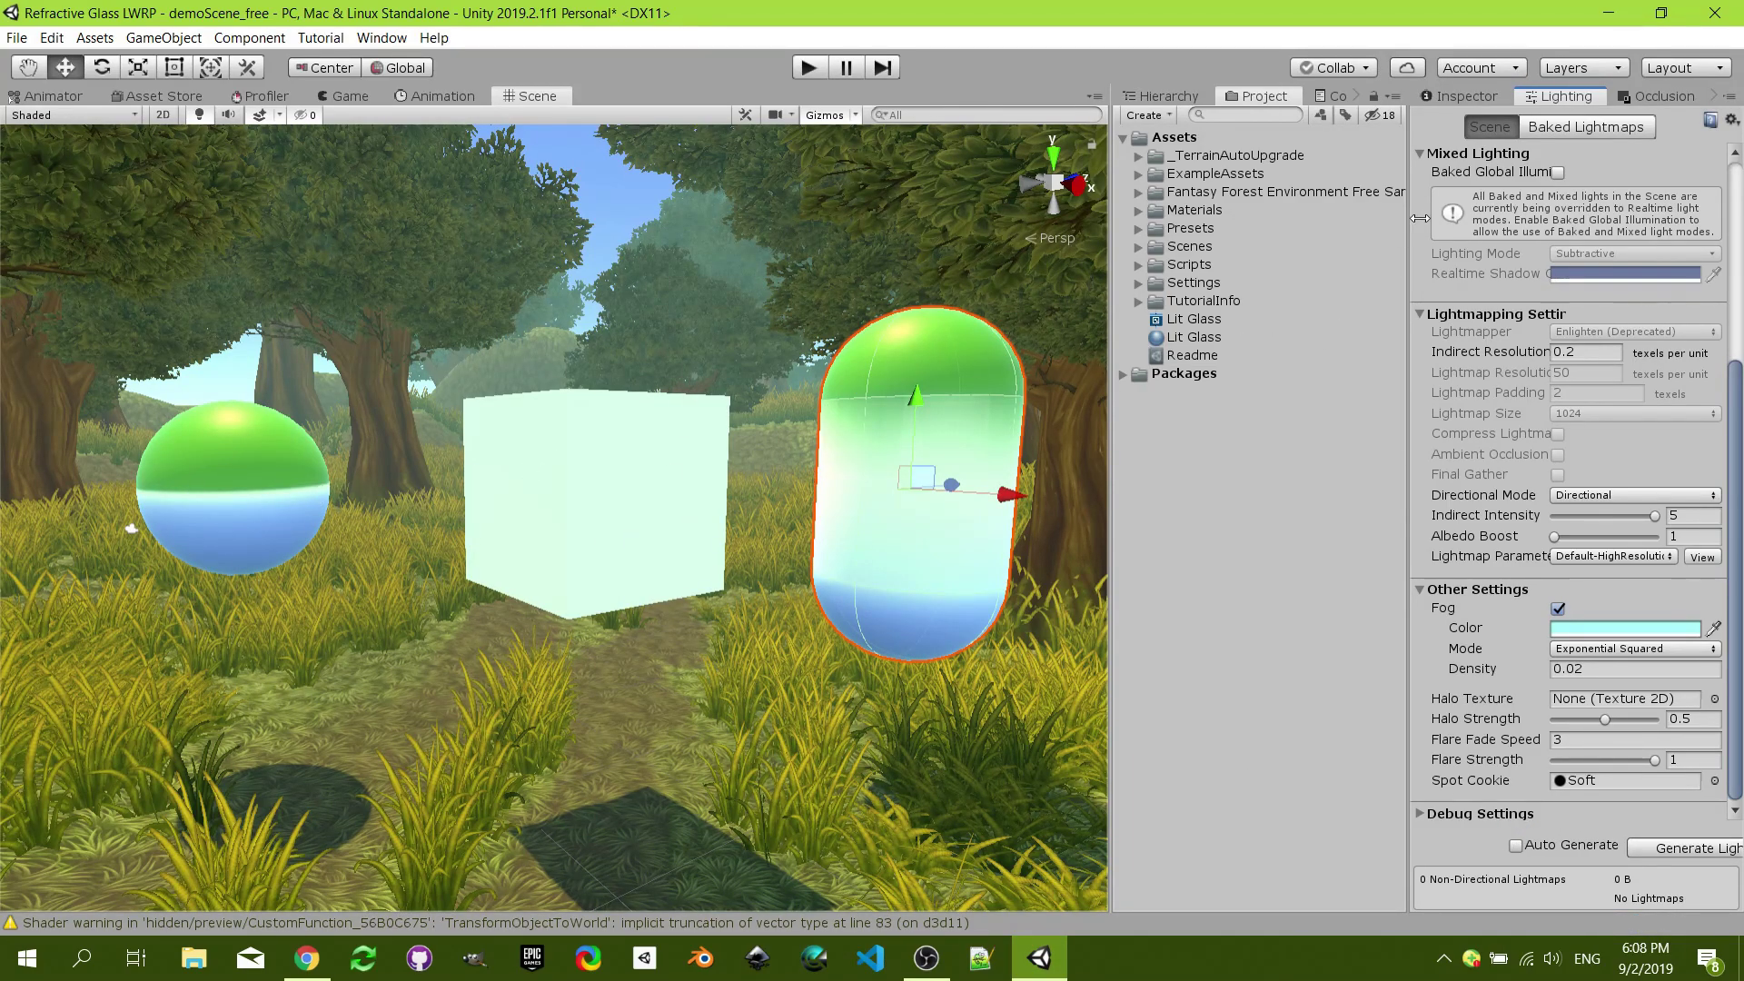
{"action": "left_click", "coordinate": [1476, 98]}
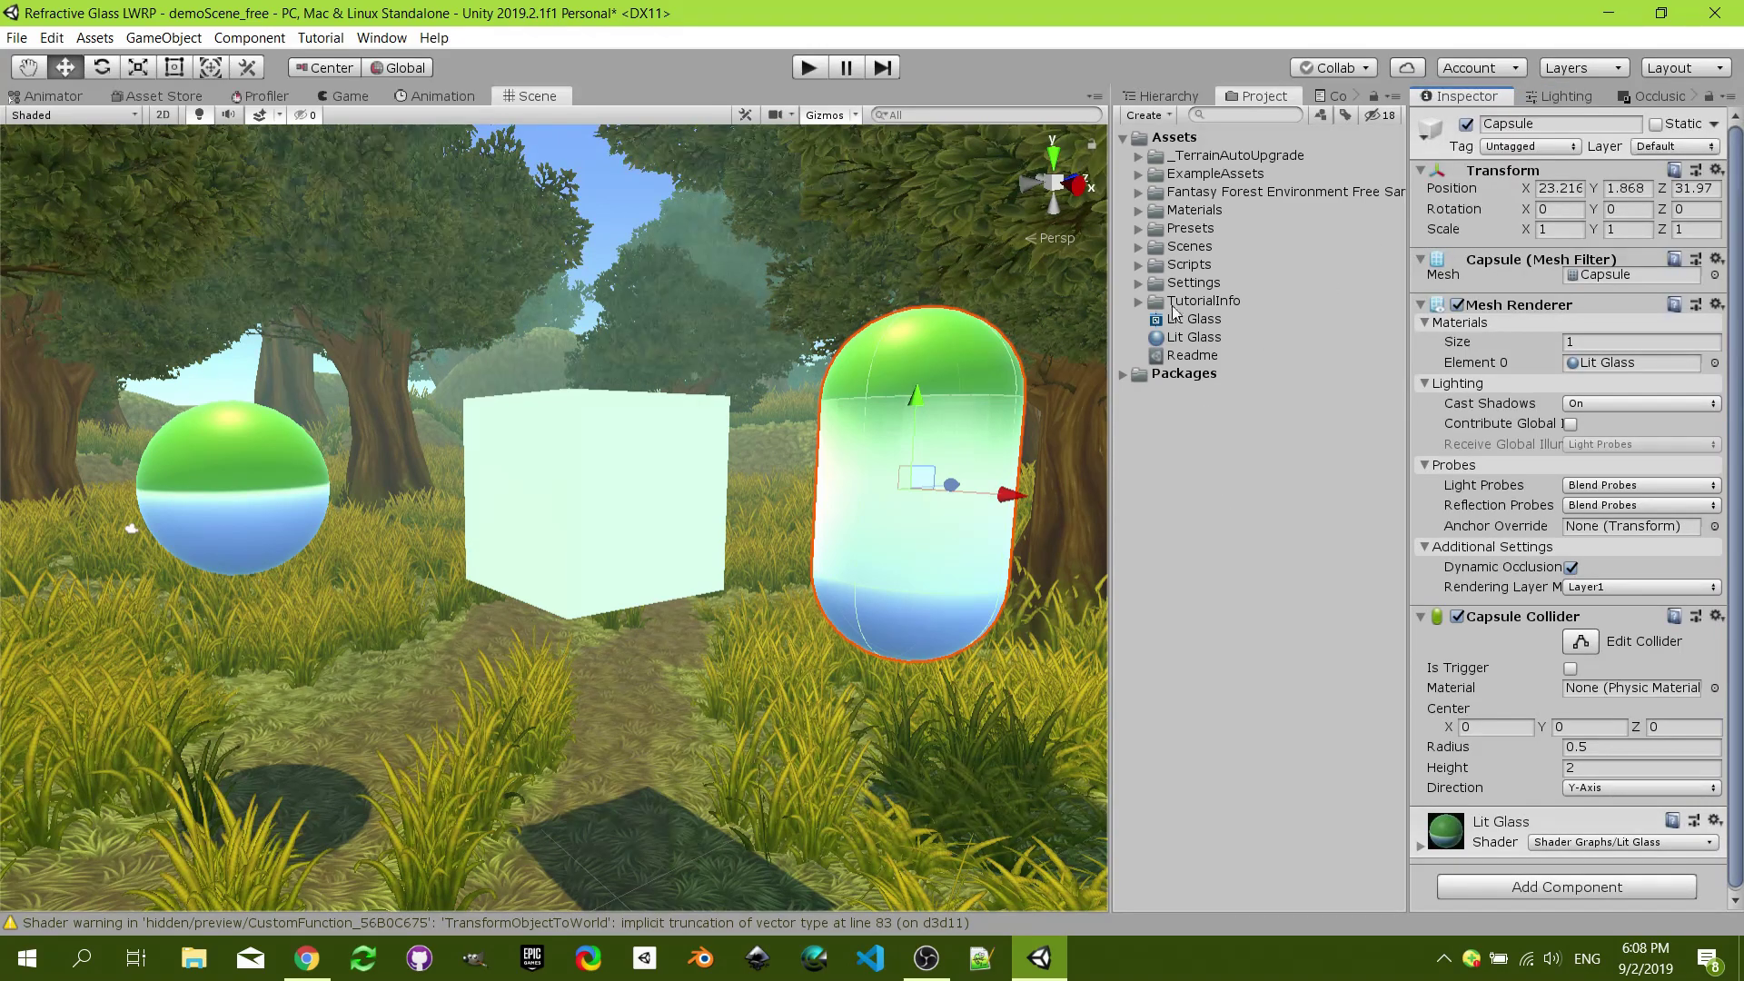
{"action": "left_click", "coordinate": [1169, 97]}
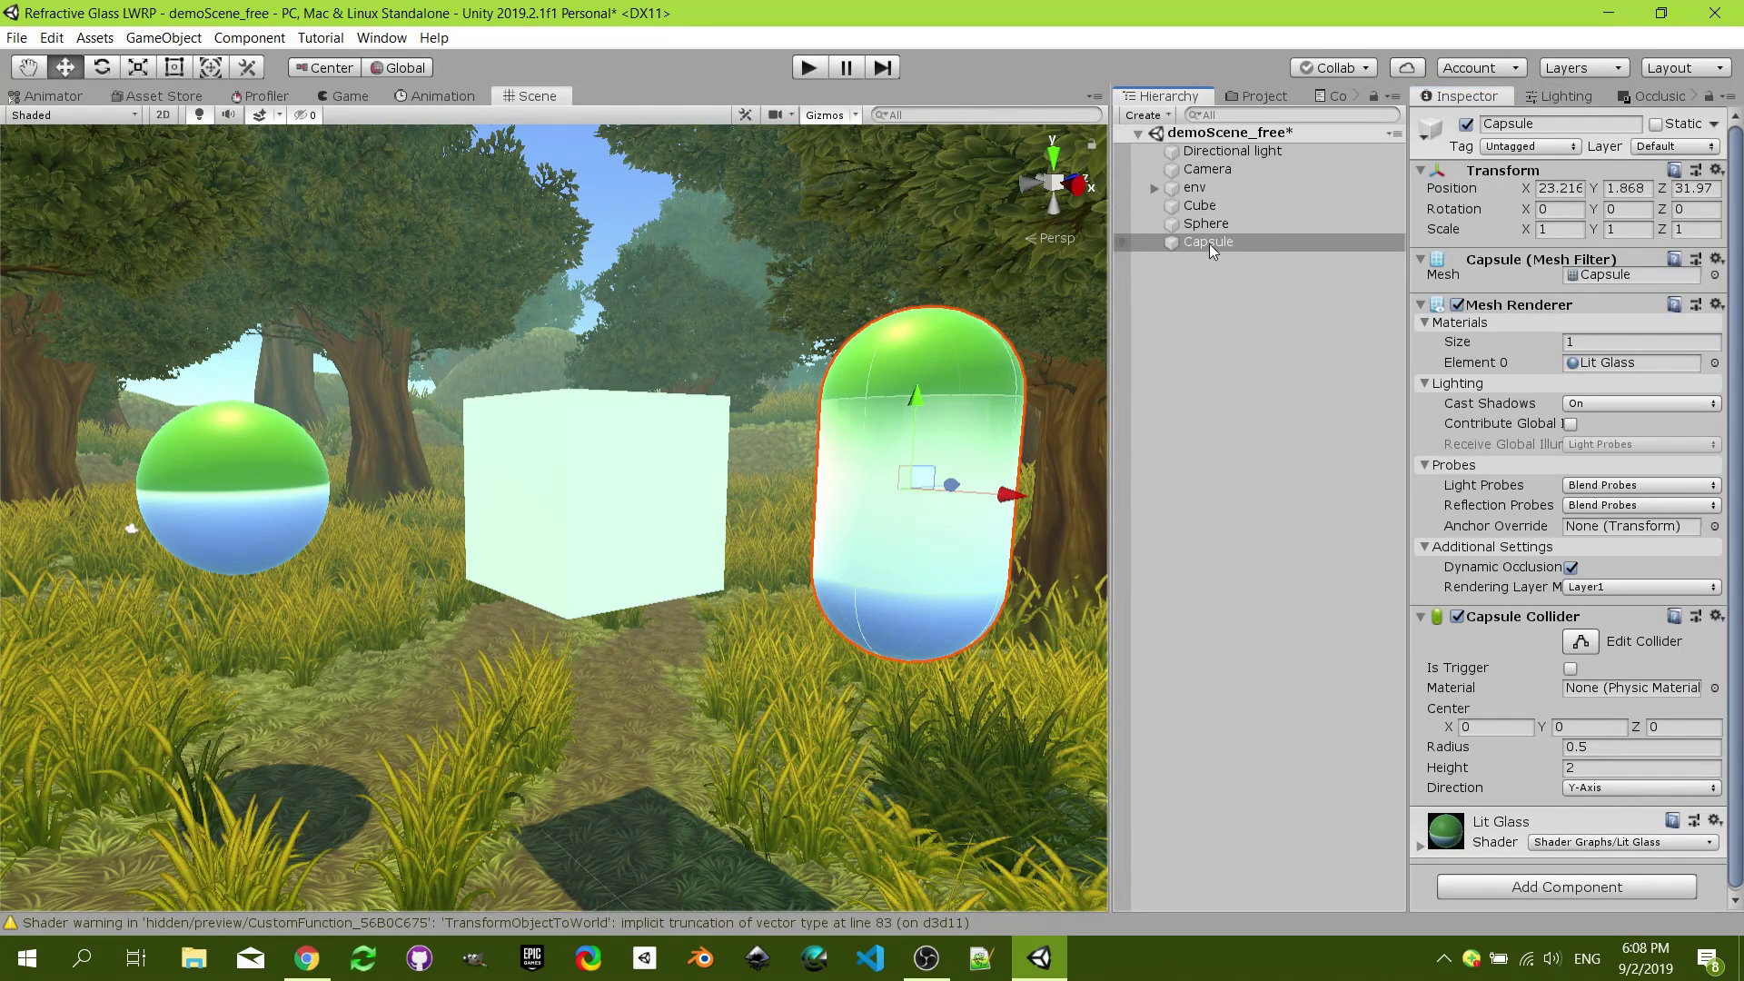
{"action": "right_click", "coordinate": [1204, 296]}
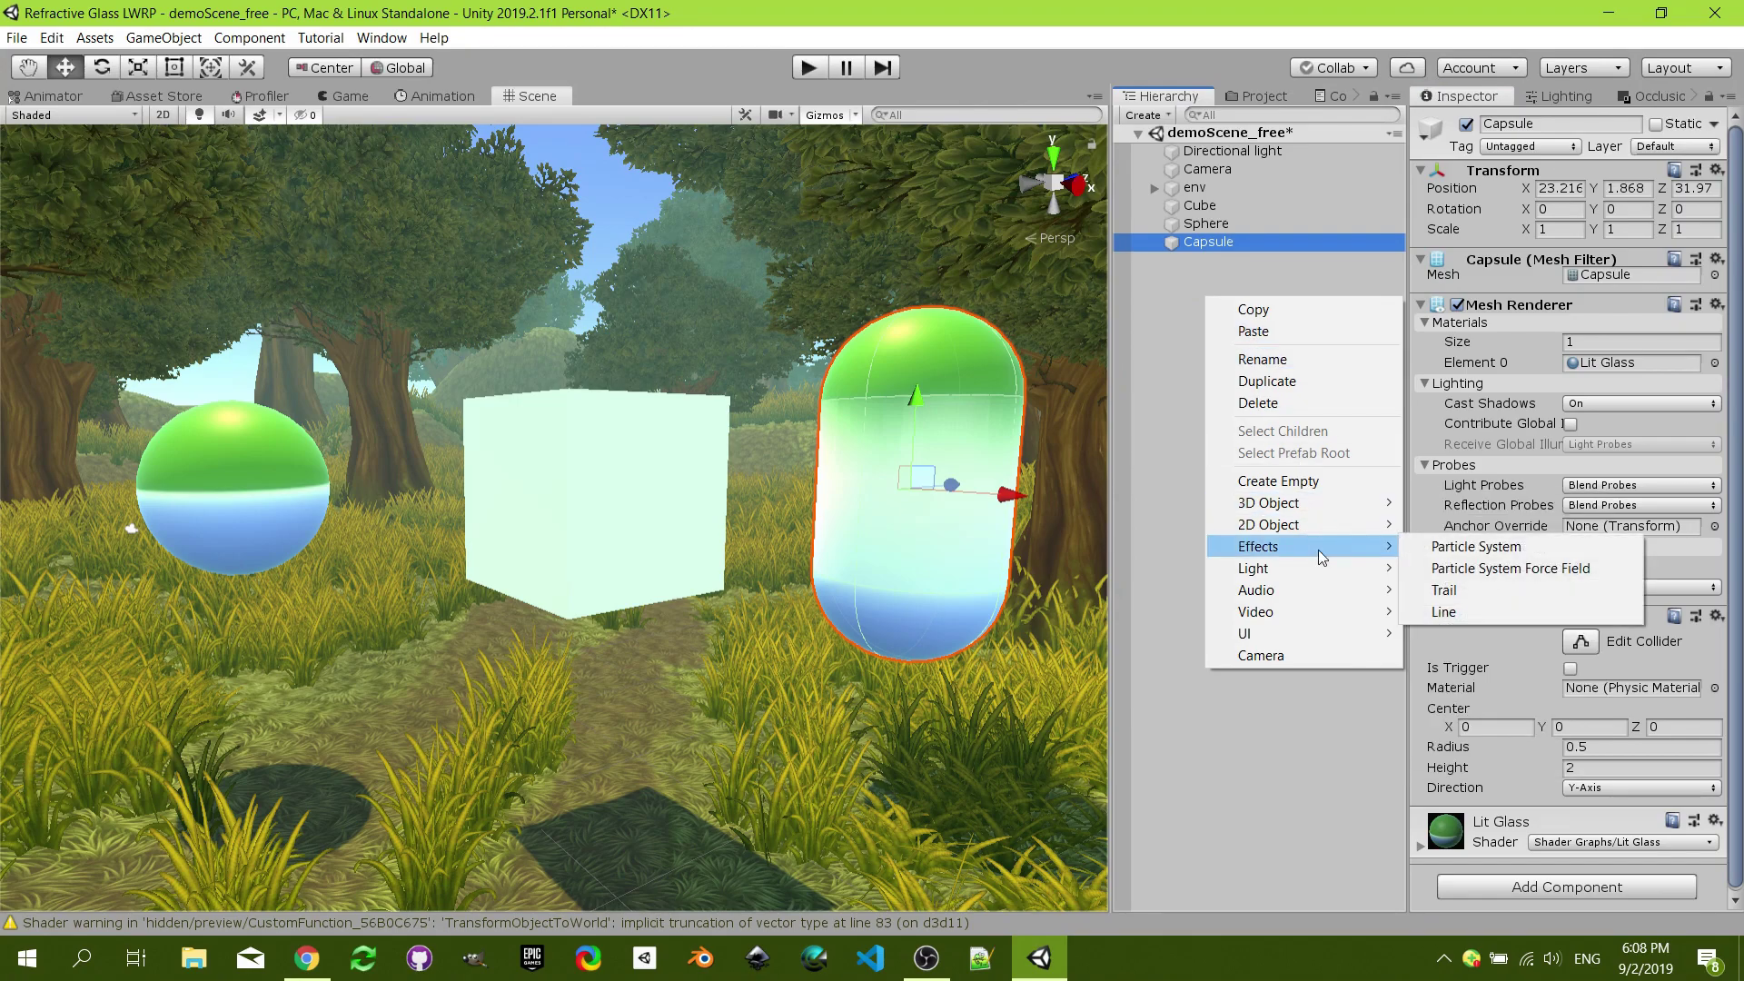
- Create a Reflection Probe at the copied position and set its Type to Realtime
{"action": "mouse_move", "coordinate": [1321, 516]}
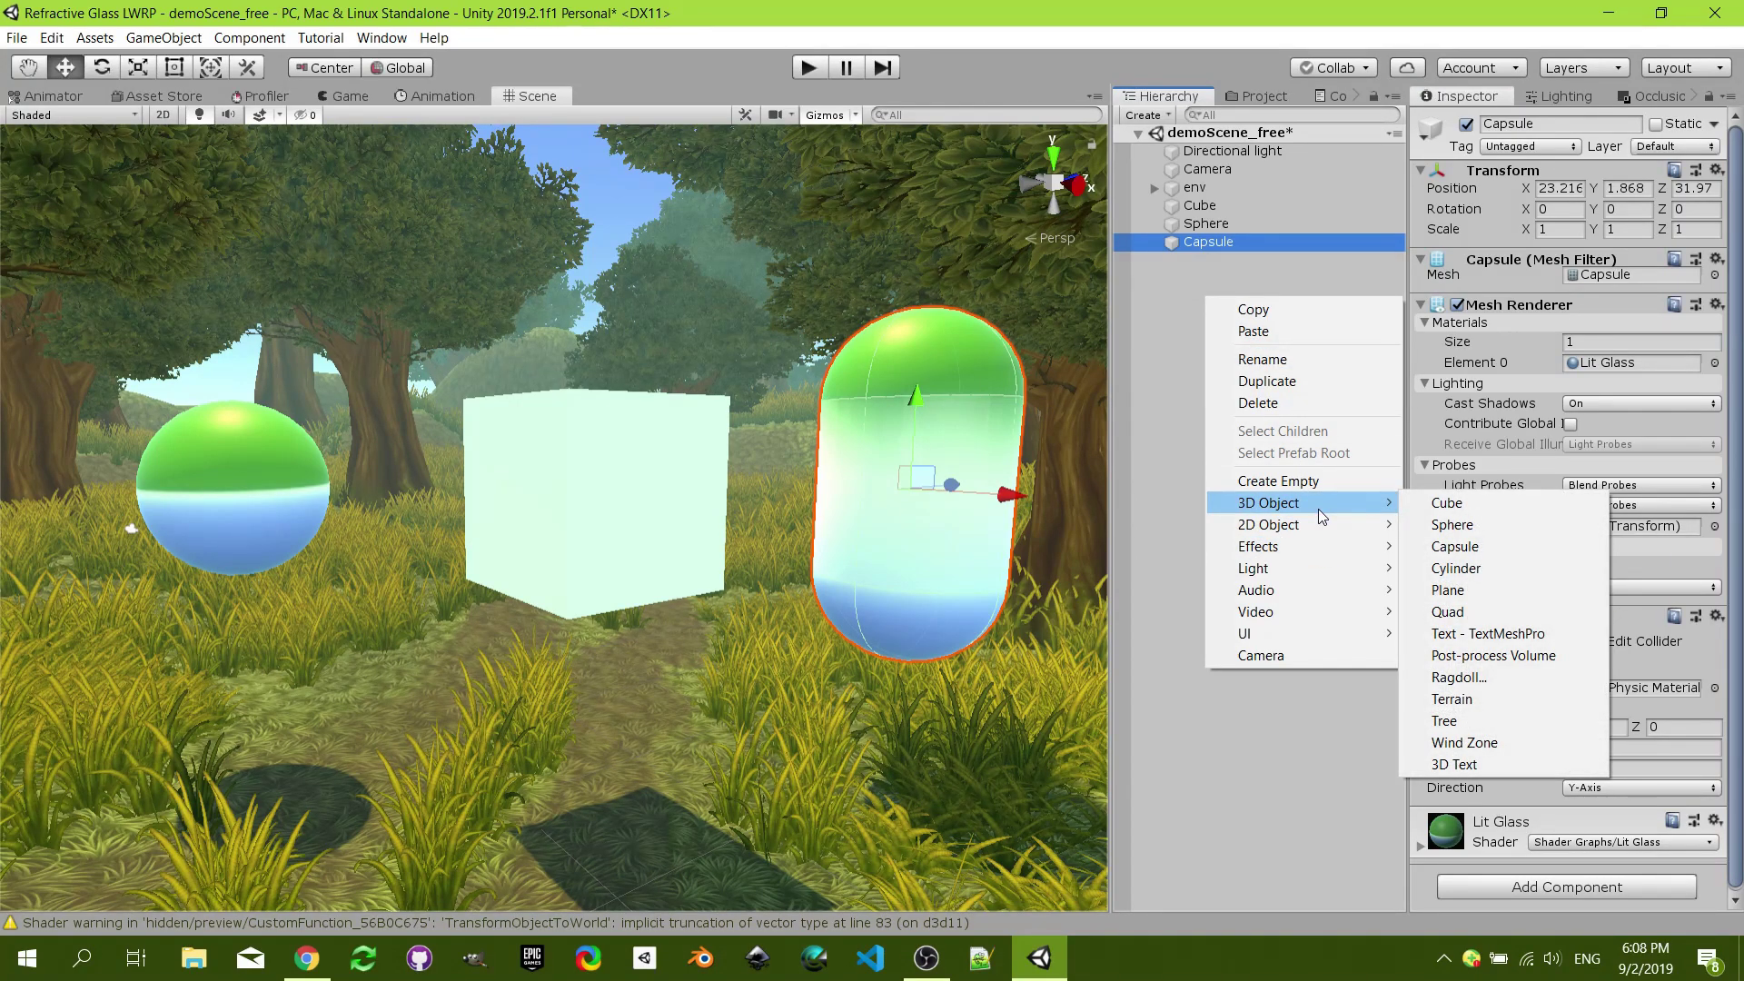
{"action": "mouse_move", "coordinate": [1284, 570]}
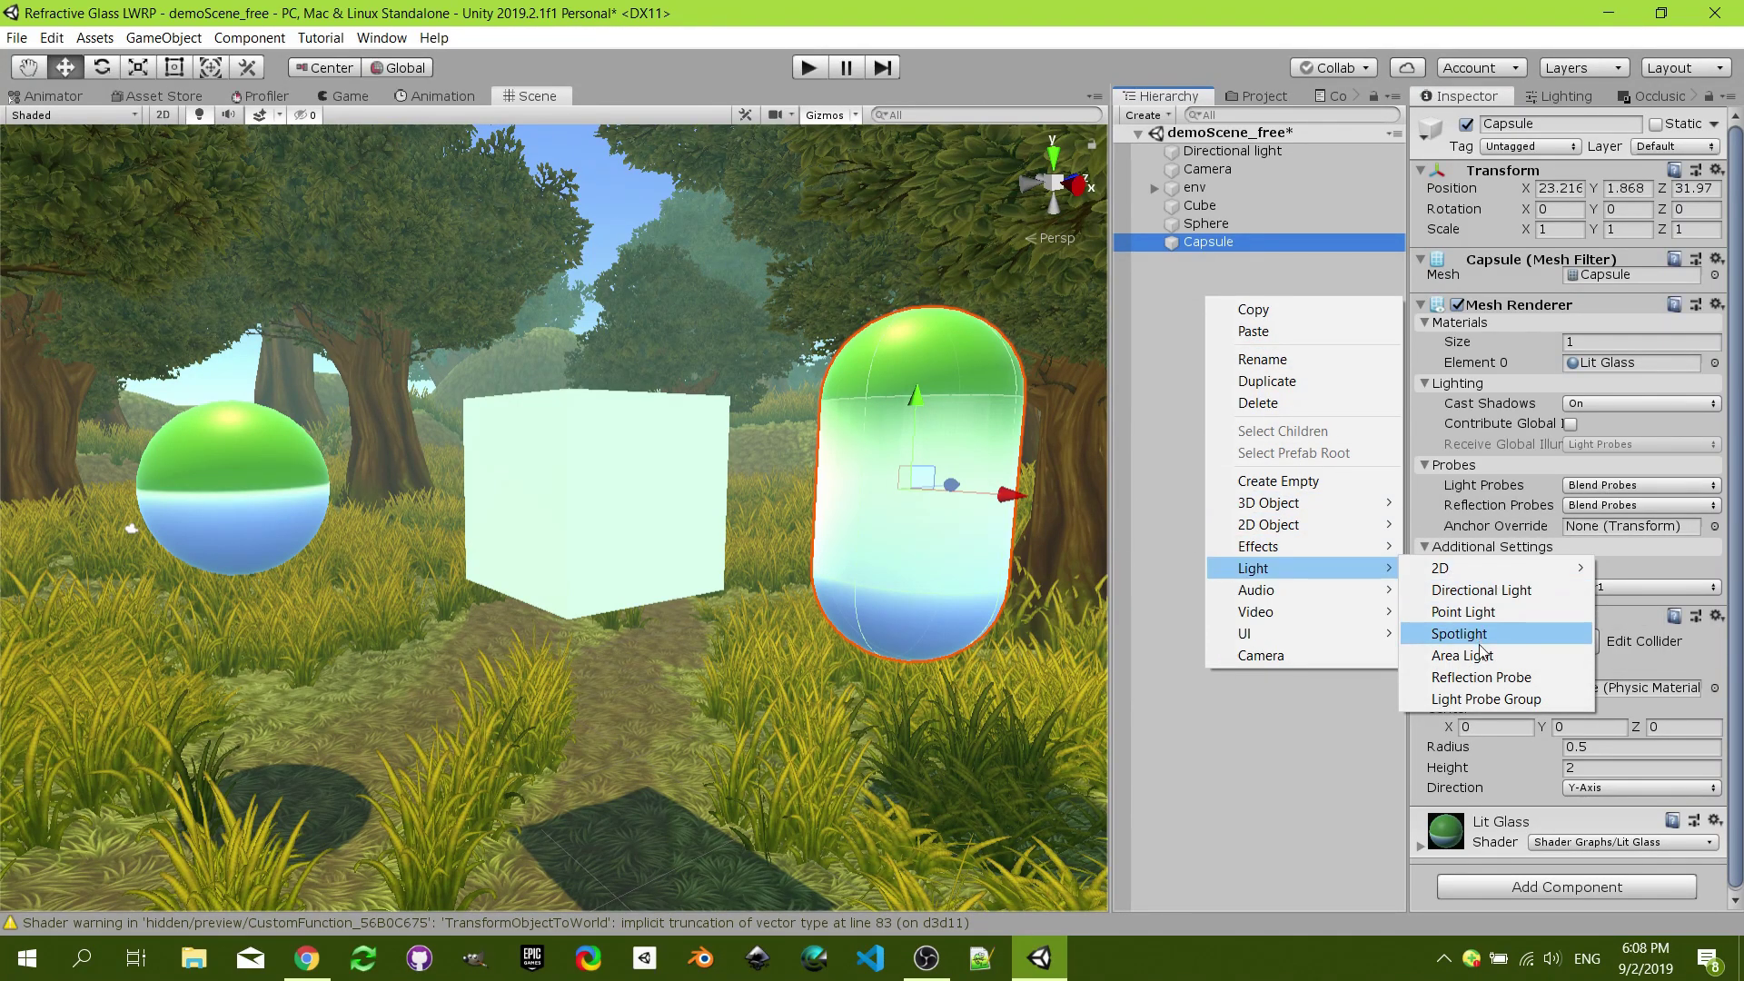
{"action": "left_click", "coordinate": [1489, 678]}
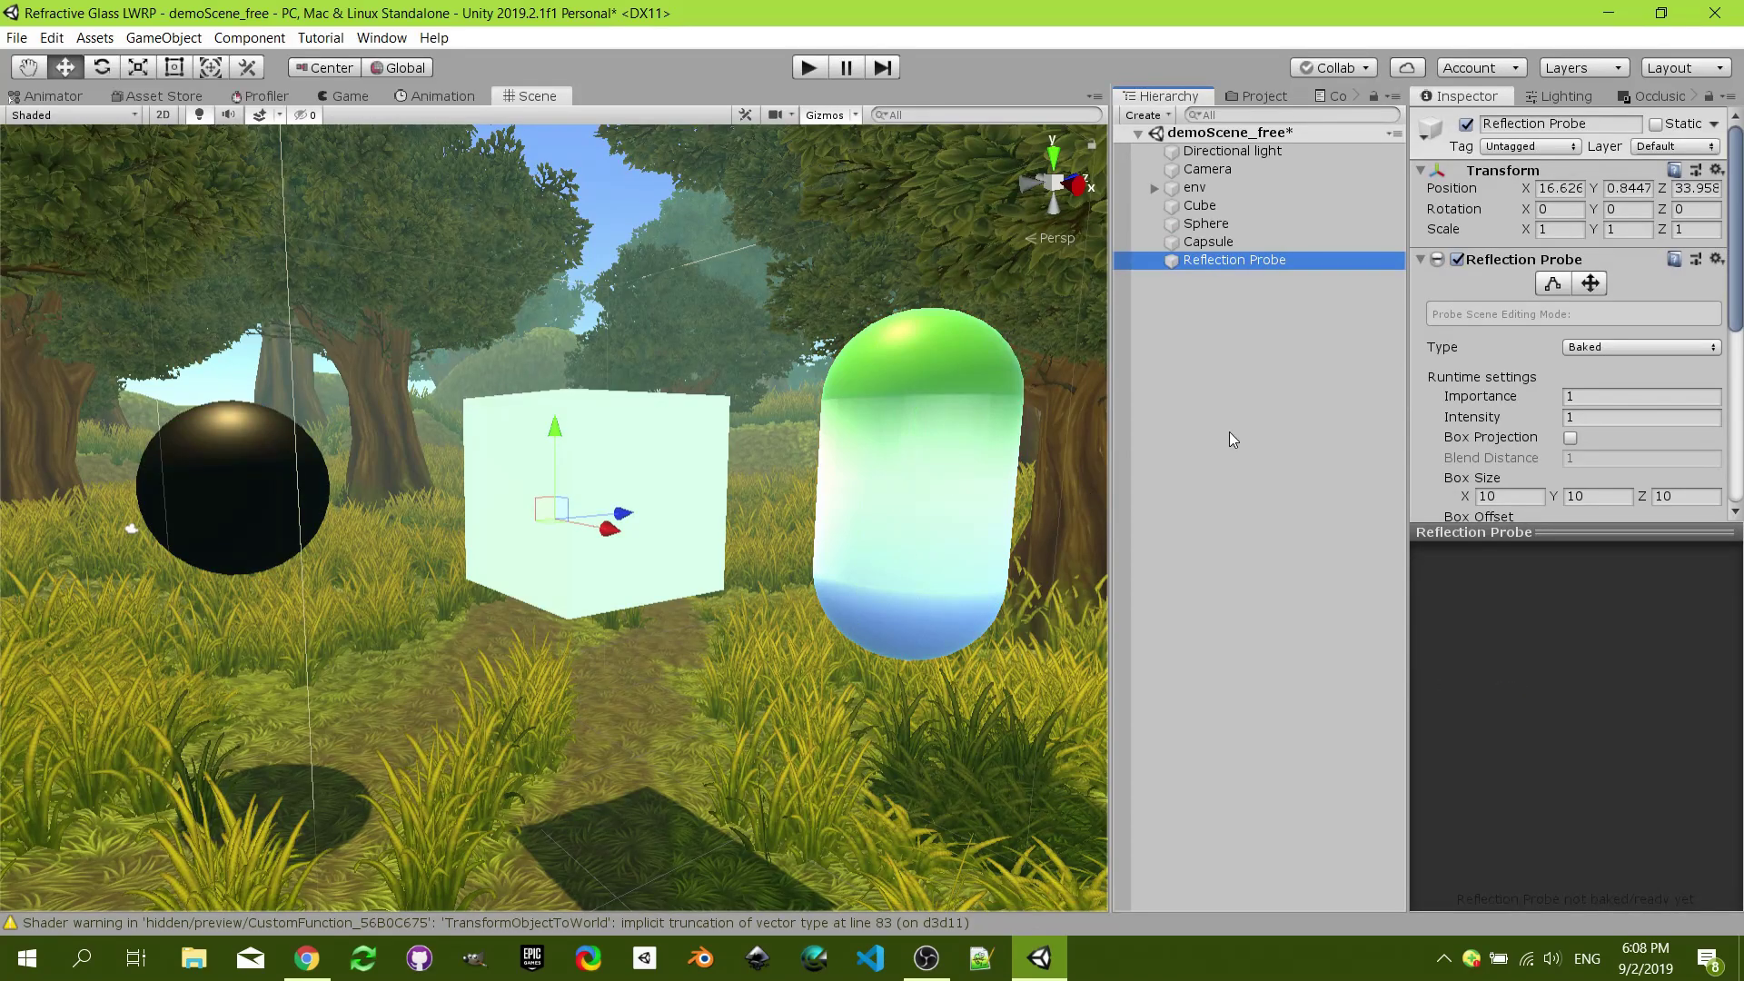
{"action": "right_click", "coordinate": [1509, 175]}
{"action": "left_click", "coordinate": [1576, 304]}
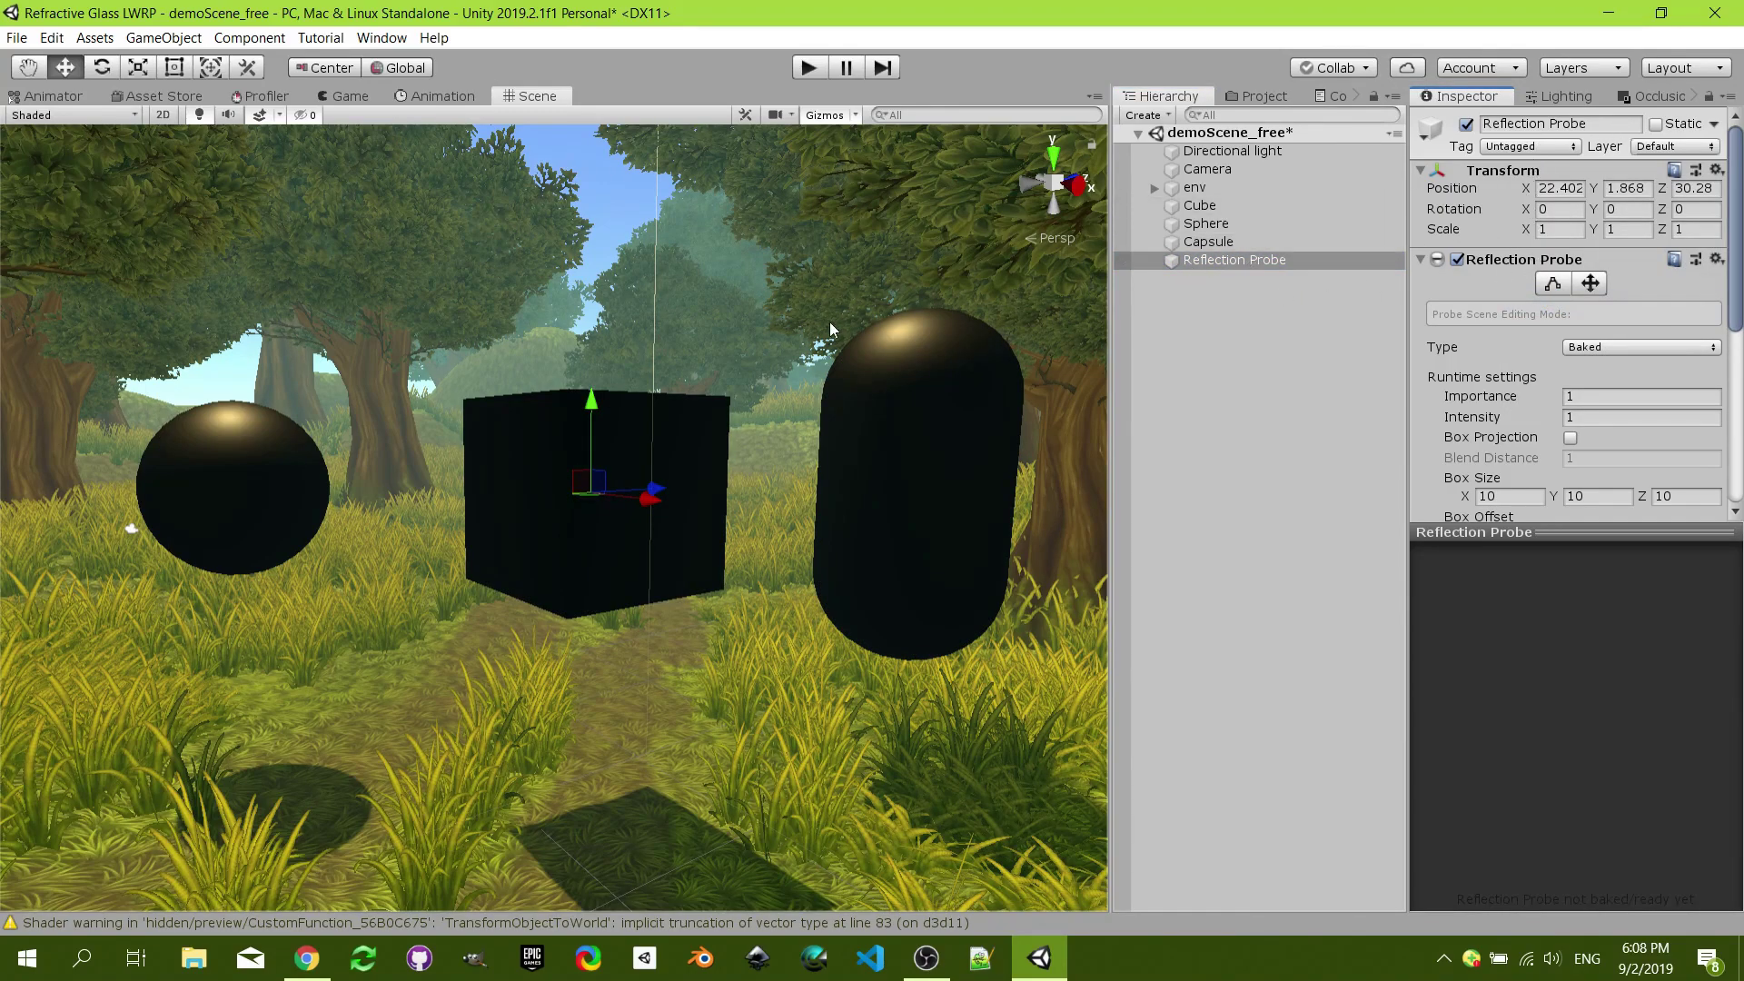
{"action": "mouse_move", "coordinate": [830, 327]}
{"action": "right_mouse_down", "text": "alt"}
{"action": "mouse_move", "coordinate": [806, 368]}
{"action": "mouse_move", "coordinate": [812, 479]}
{"action": "mouse_move", "coordinate": [821, 356]}
{"action": "right_mouse_up", "text": "alt"}
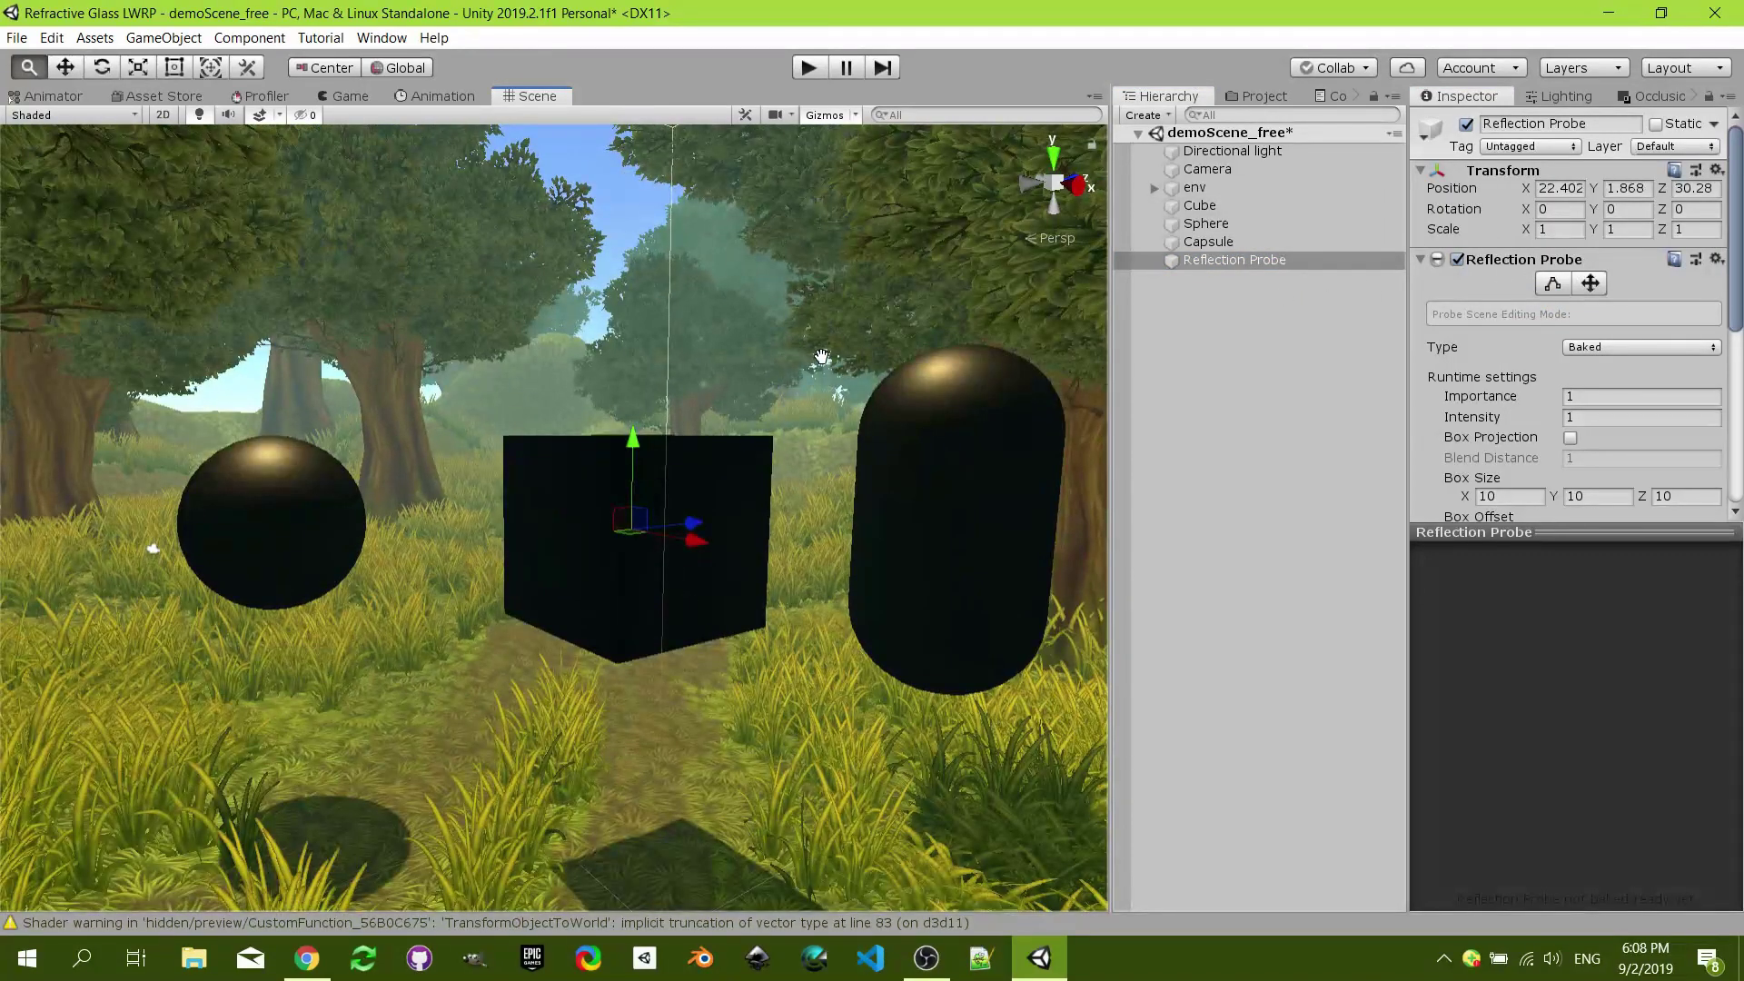
{"action": "left_click", "coordinate": [1613, 348]}
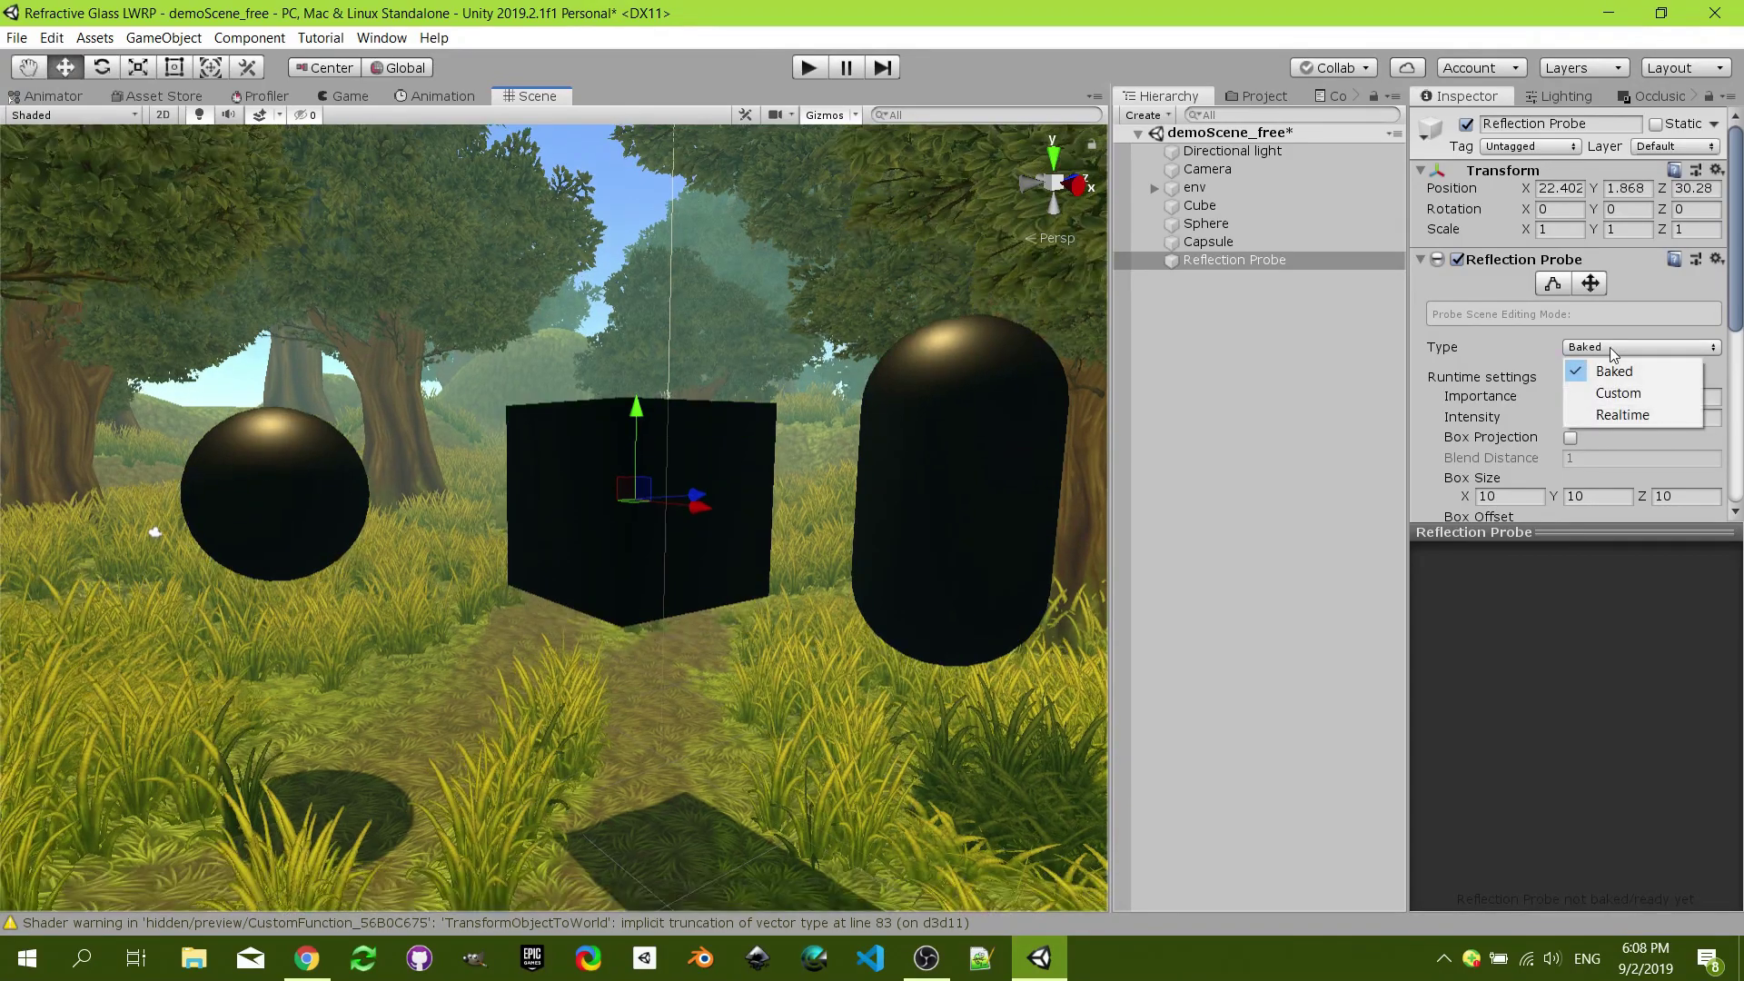
{"action": "left_click", "coordinate": [1629, 415]}
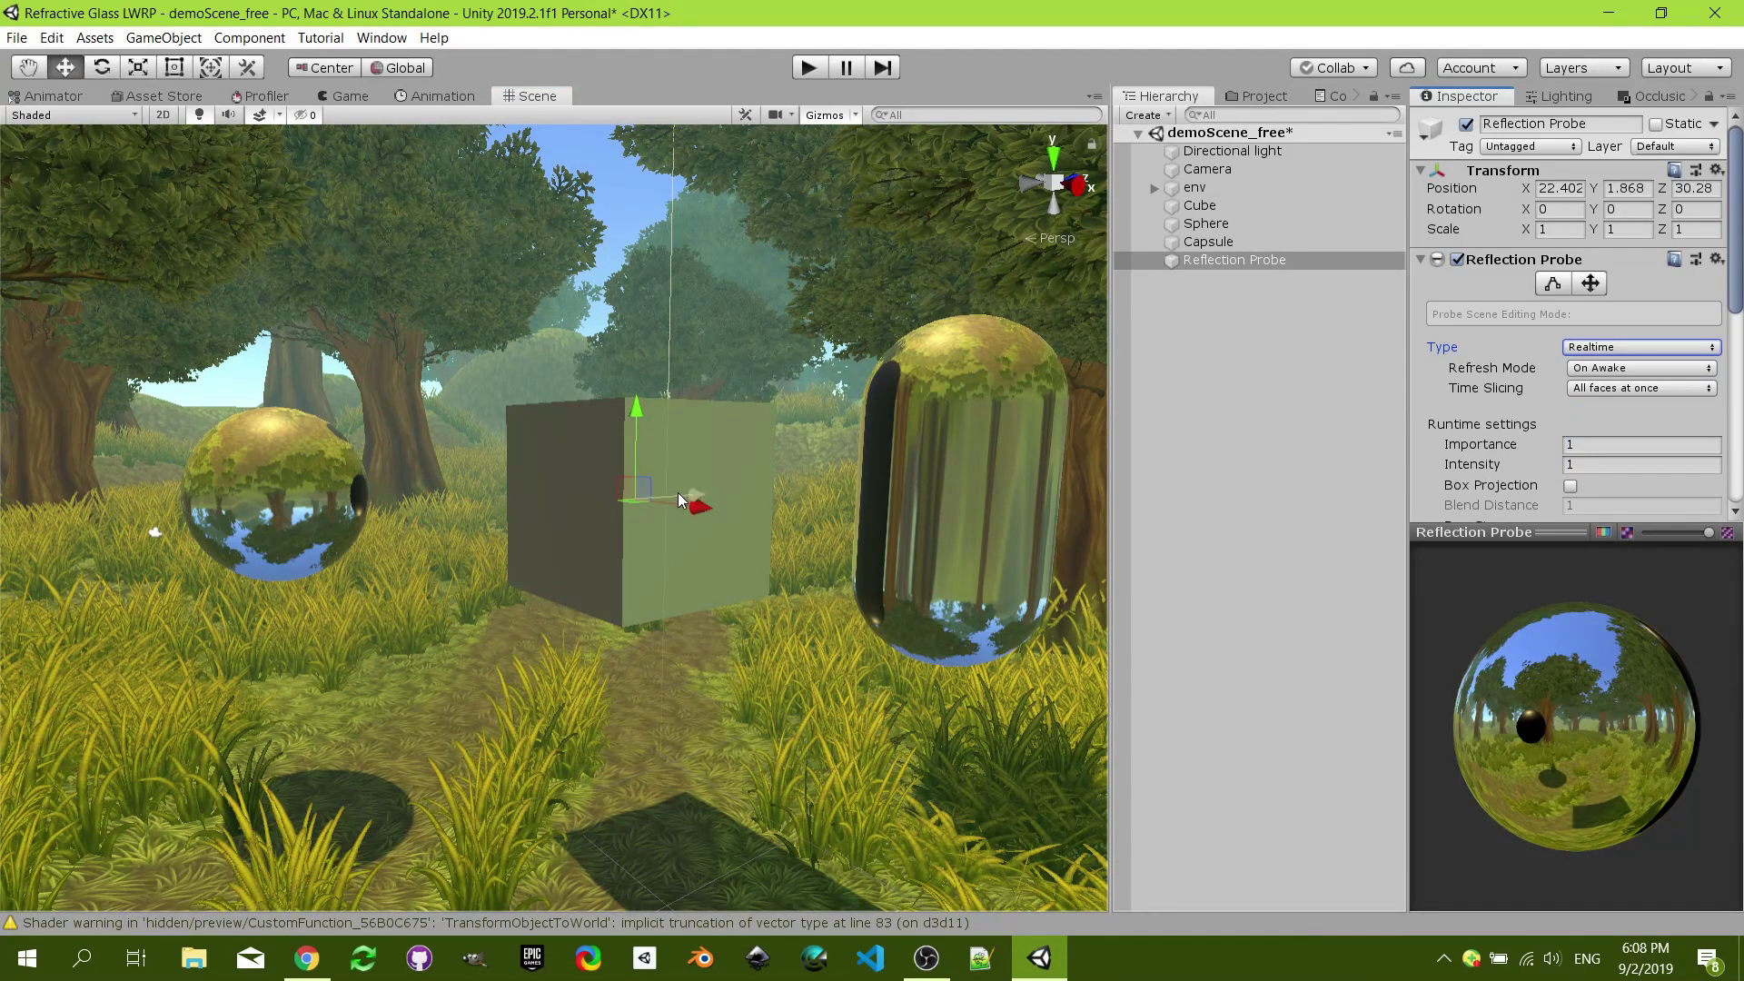
- Put the capsule, cube and sphere on the UI layer
{"action": "left_click", "coordinate": [950, 431]}
{"action": "left_click", "coordinate": [652, 454], "text": "shift"}
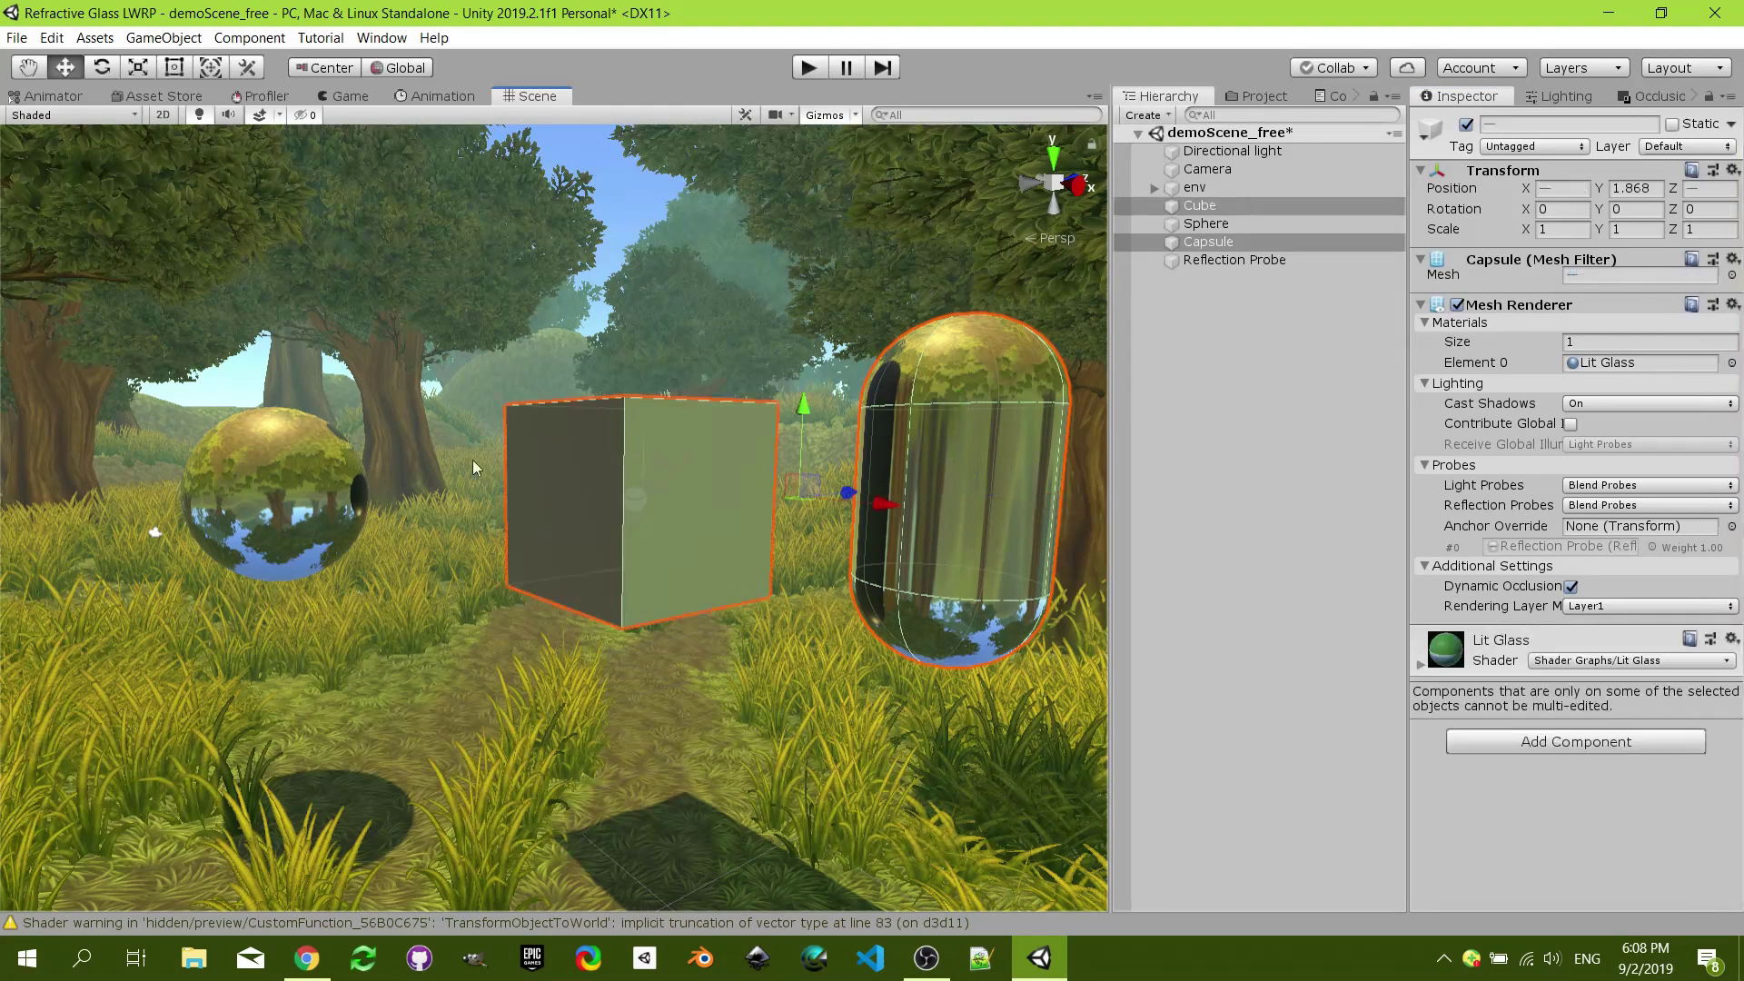
{"action": "left_click", "coordinate": [274, 465], "text": "shift"}
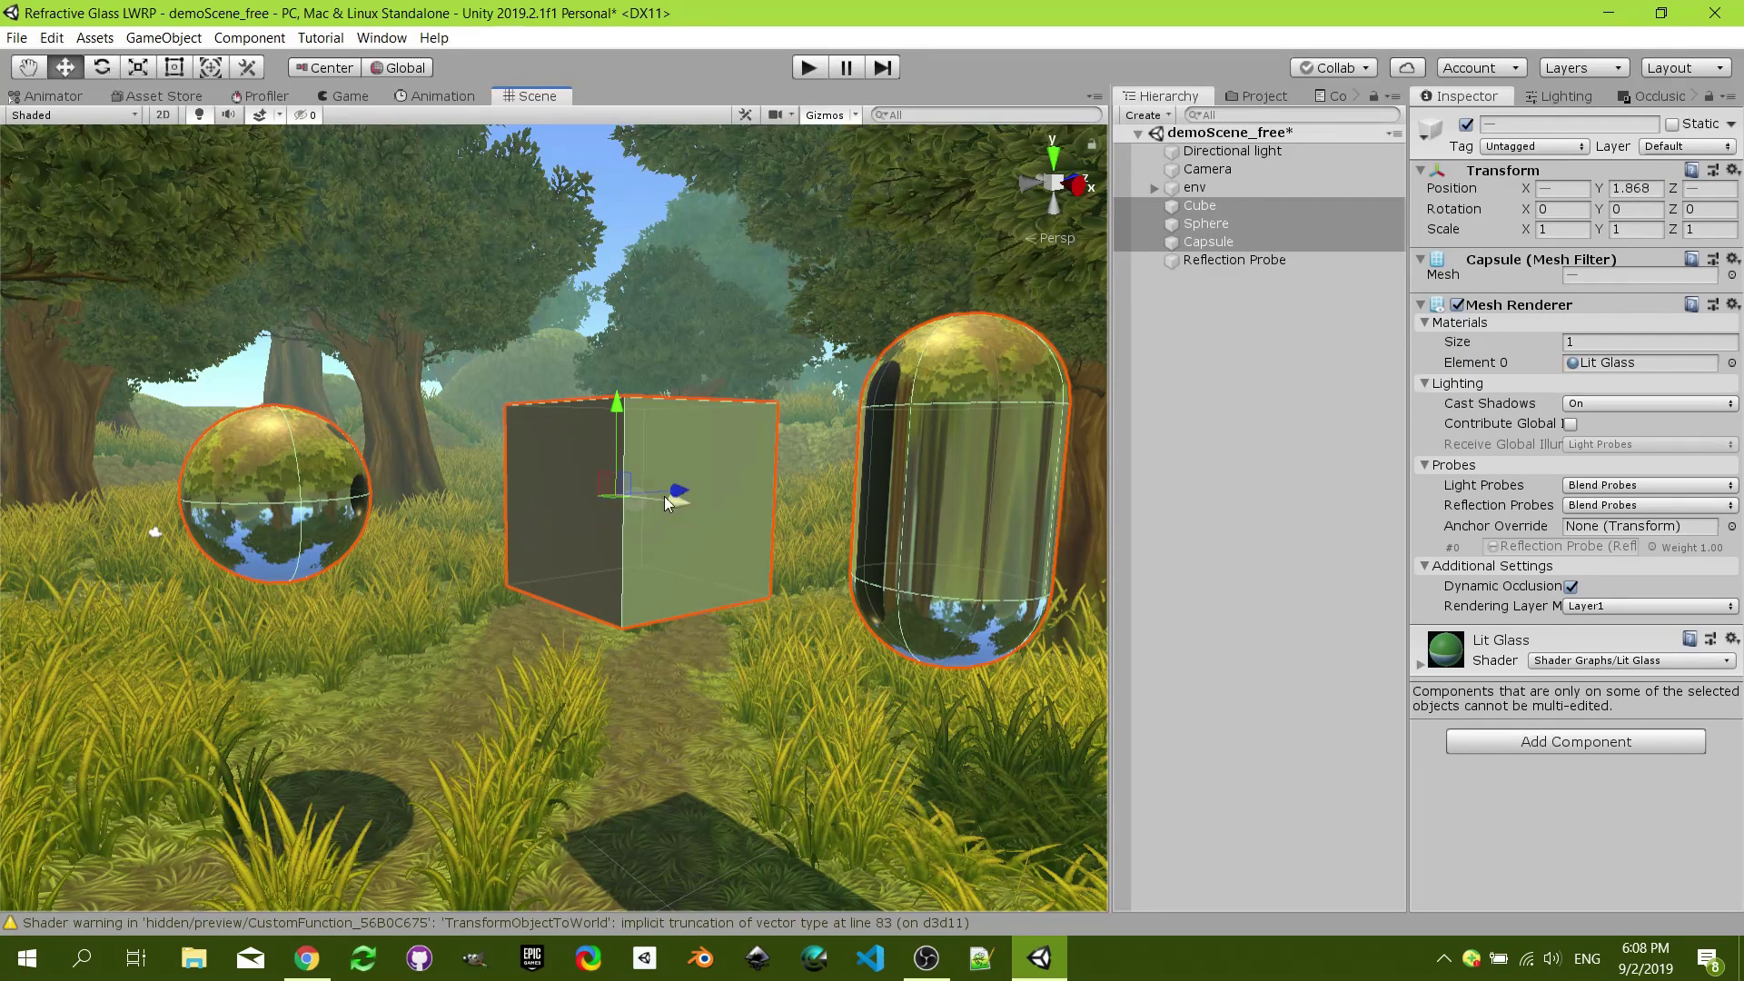
{"action": "left_click", "coordinate": [1677, 147]}
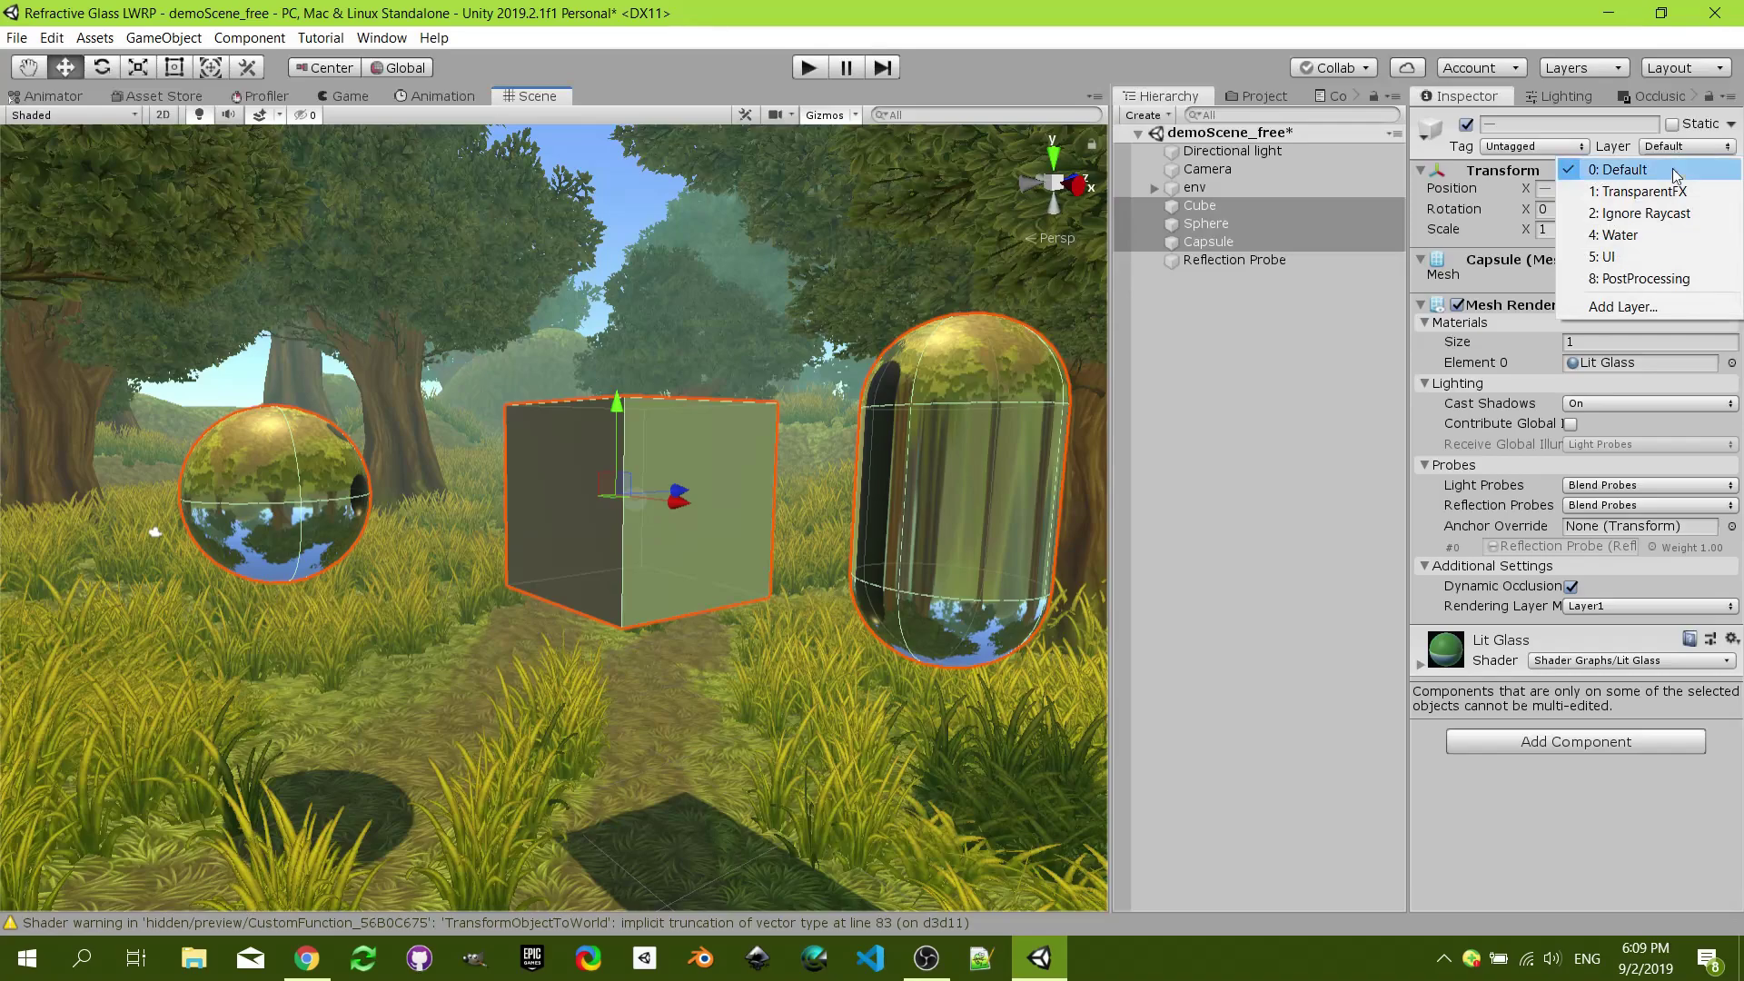
{"action": "left_click", "coordinate": [1655, 260]}
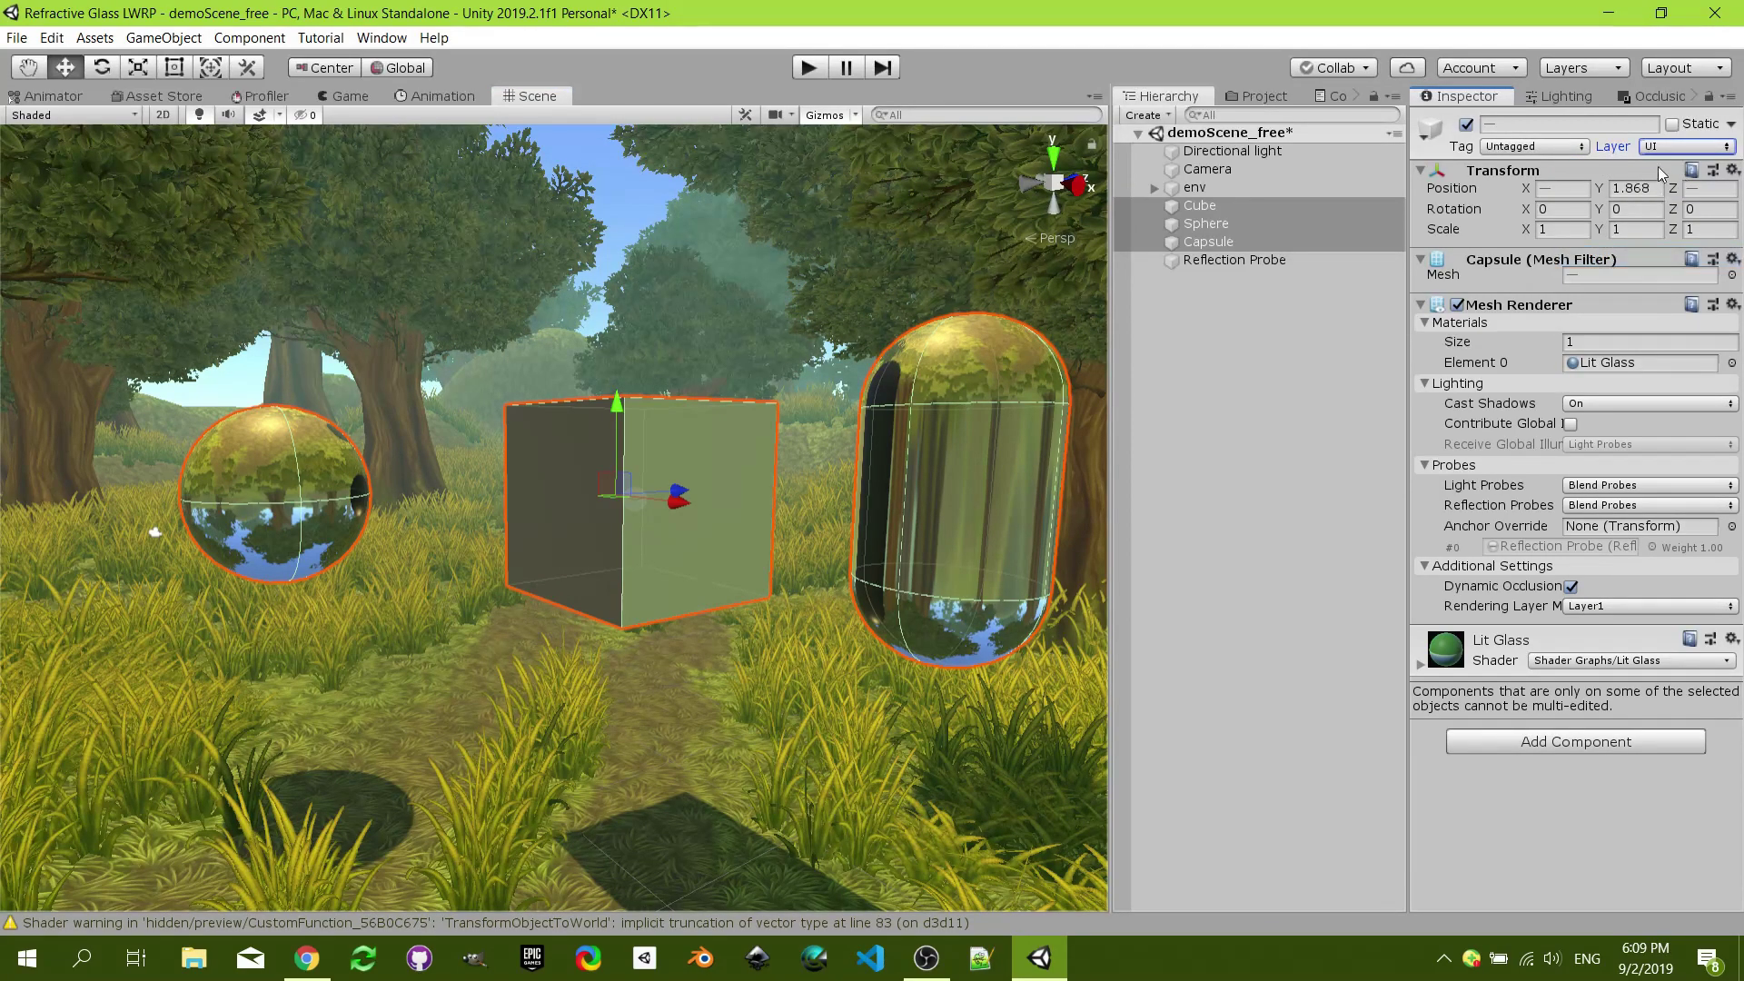
- Untick UI in the reflection probe's Culling Mask and toggle the probe off and on
{"action": "left_click", "coordinate": [1206, 242]}
{"action": "left_click", "coordinate": [1217, 259]}
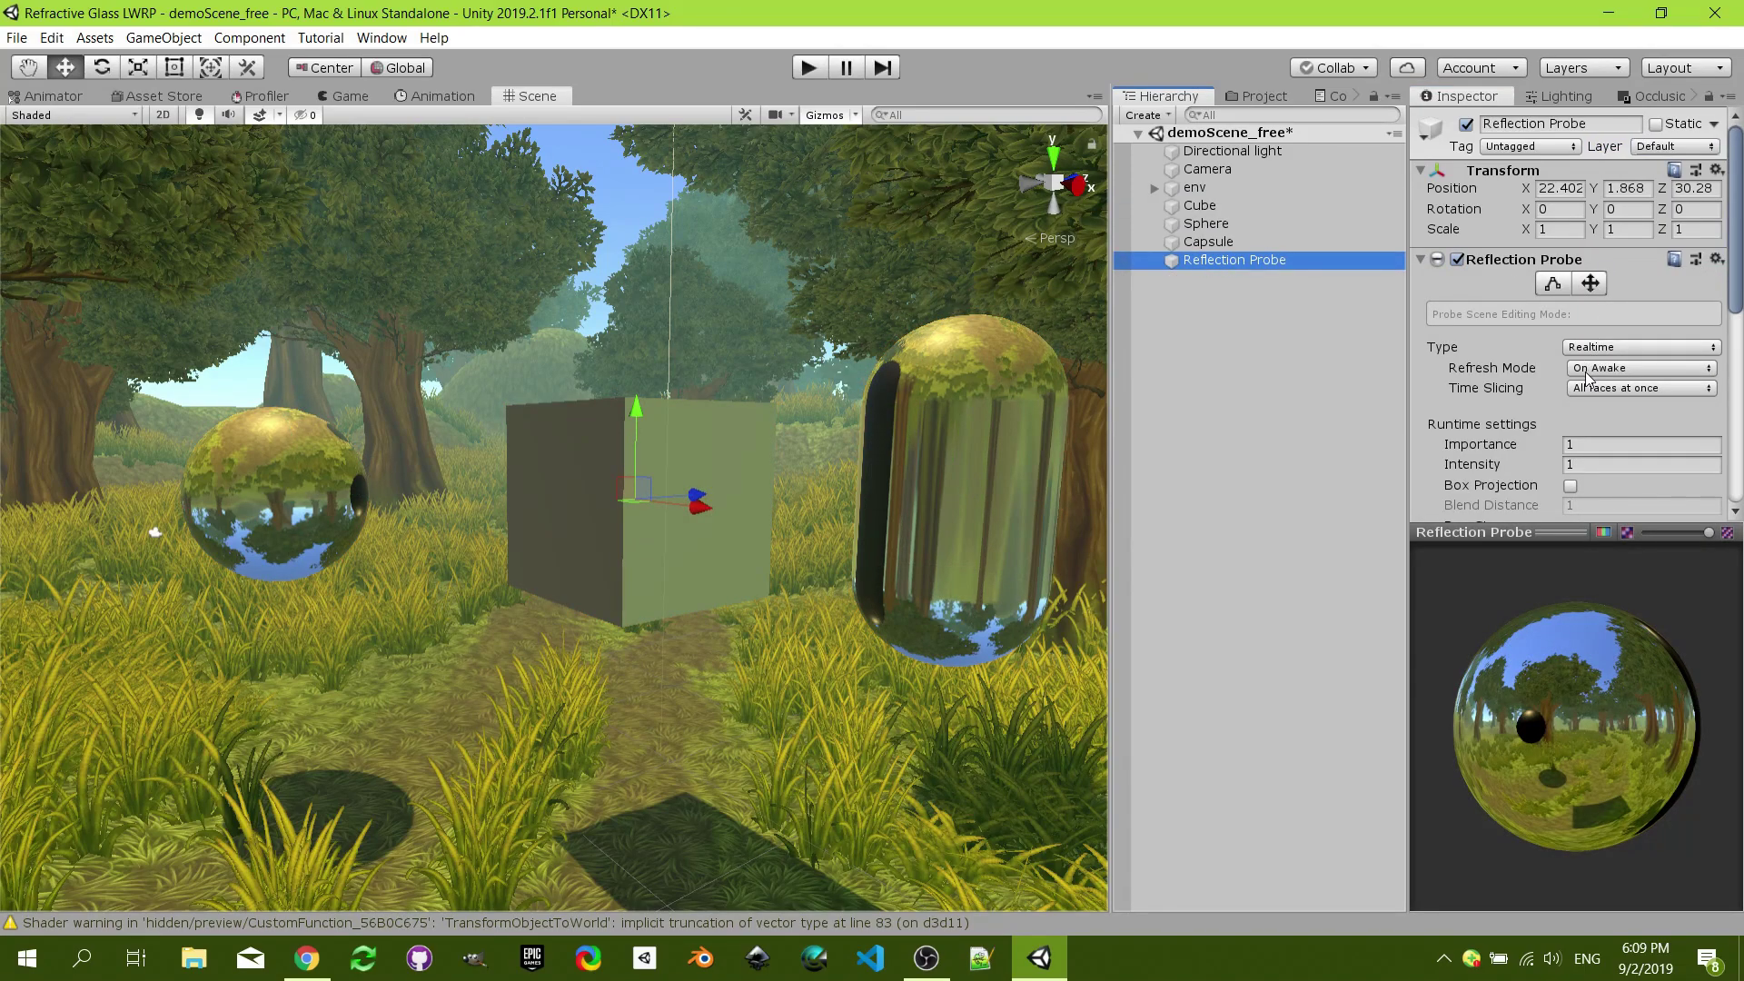
{"action": "scroll", "coordinate": [1587, 377], "scroll_direction": "down", "scroll_amount": 5}
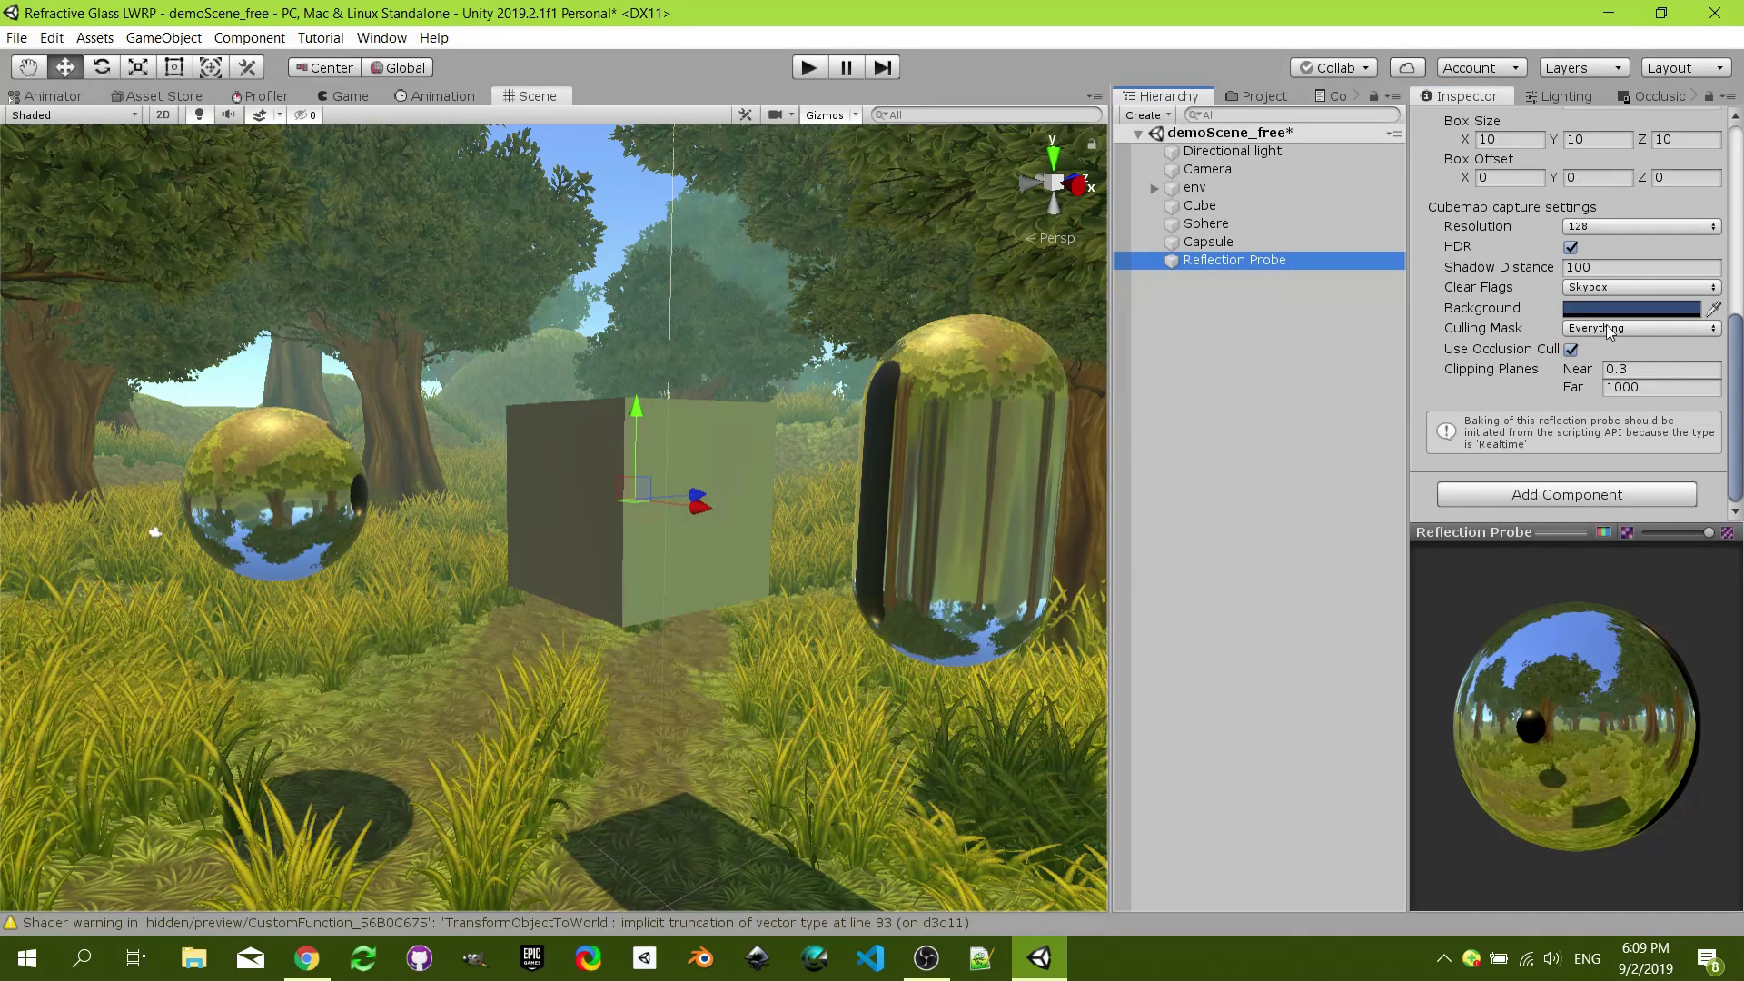
{"action": "left_click", "coordinate": [1608, 328]}
{"action": "left_click", "coordinate": [1635, 484]}
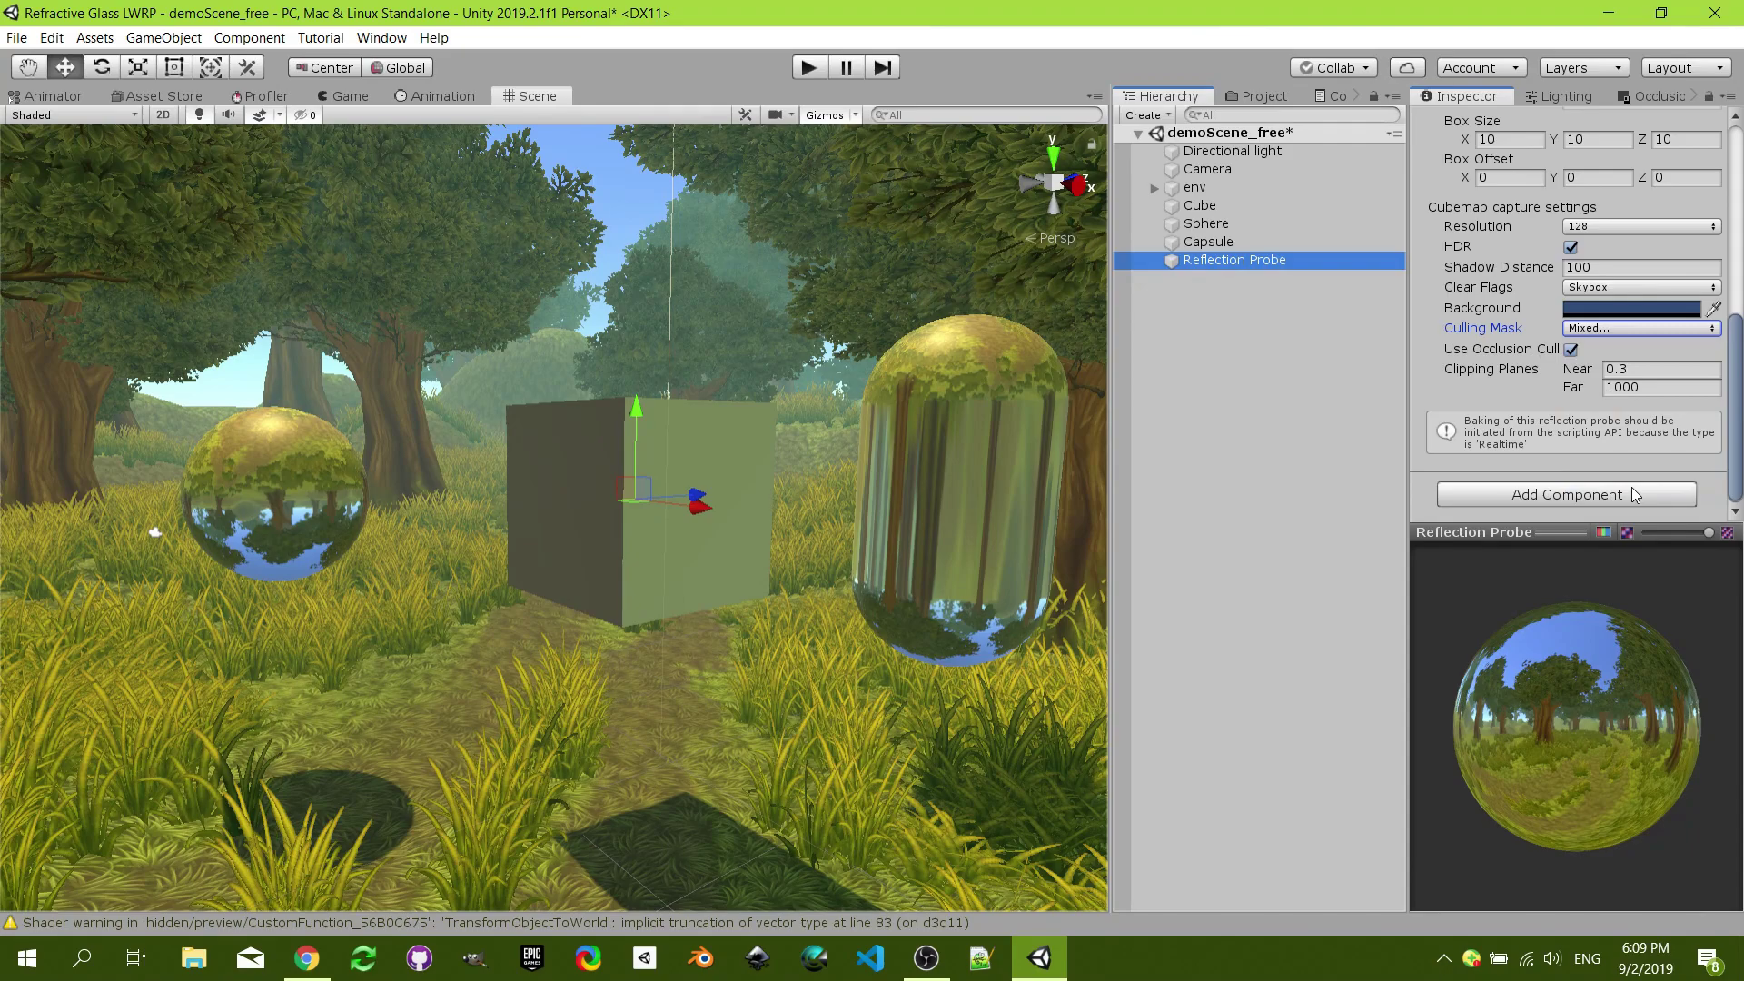
{"action": "scroll", "coordinate": [1597, 302], "scroll_direction": "up", "scroll_amount": 5}
{"action": "left_click", "coordinate": [1466, 125]}
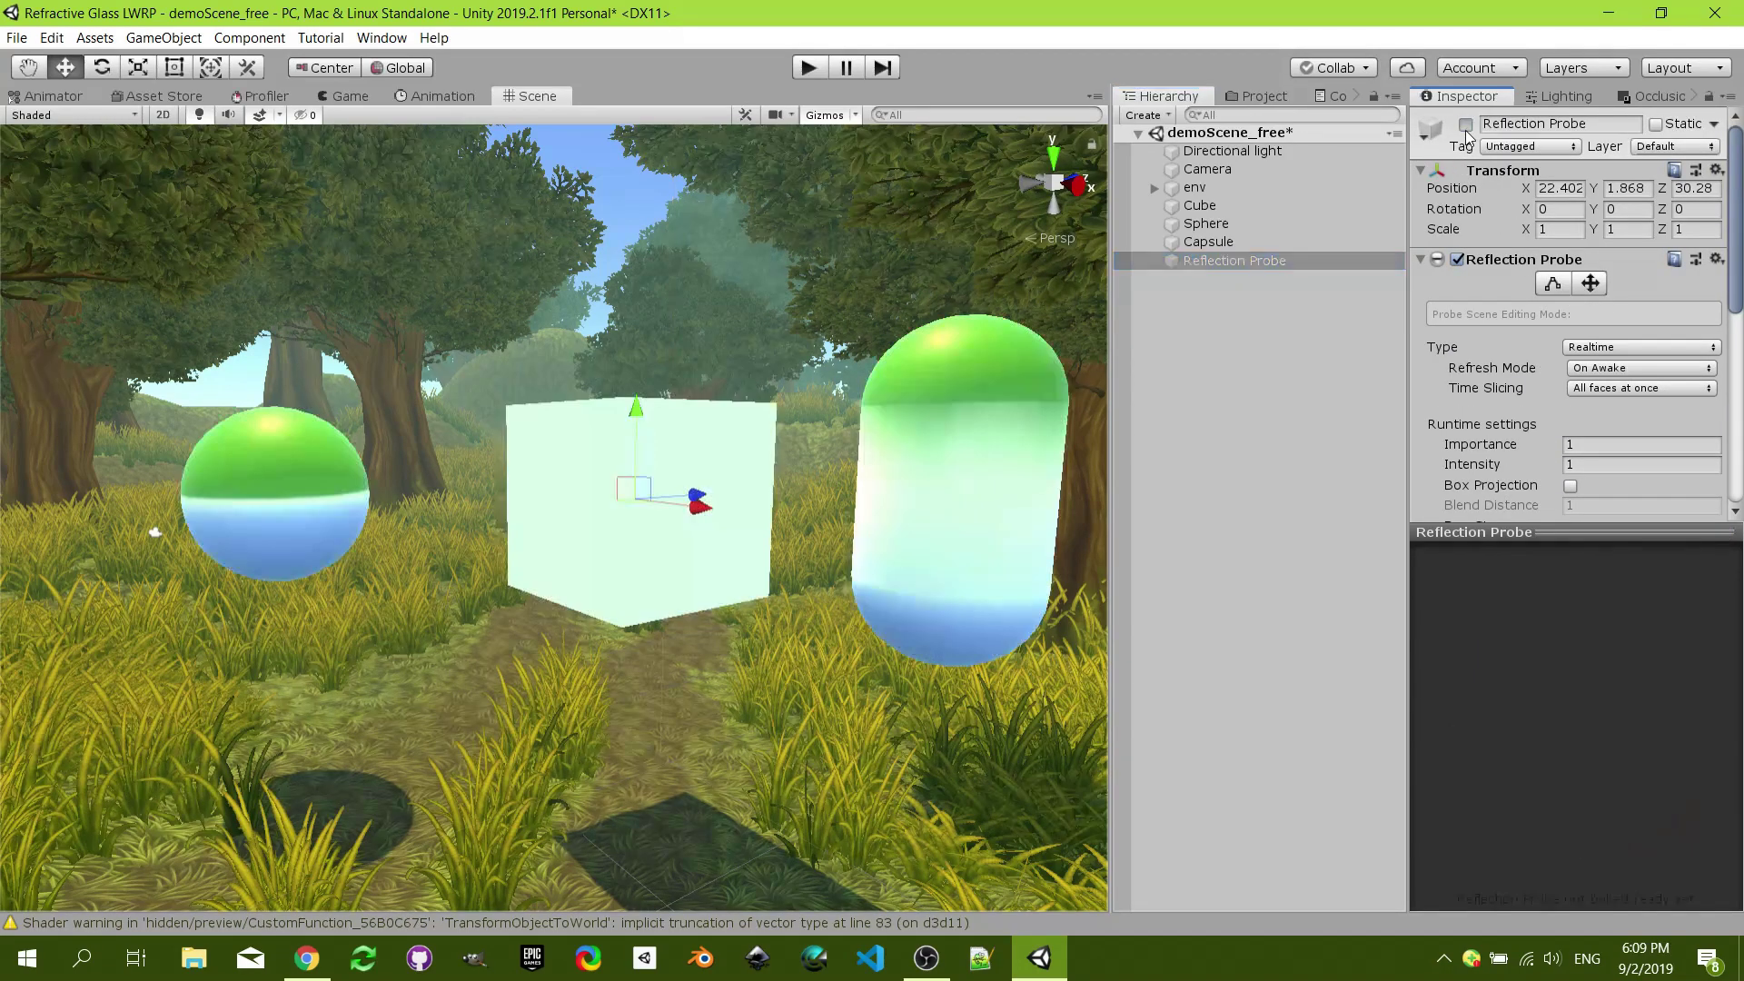
{"action": "left_click", "coordinate": [1466, 125]}
{"action": "scroll", "coordinate": [710, 455], "scroll_direction": "up", "scroll_amount": 4}
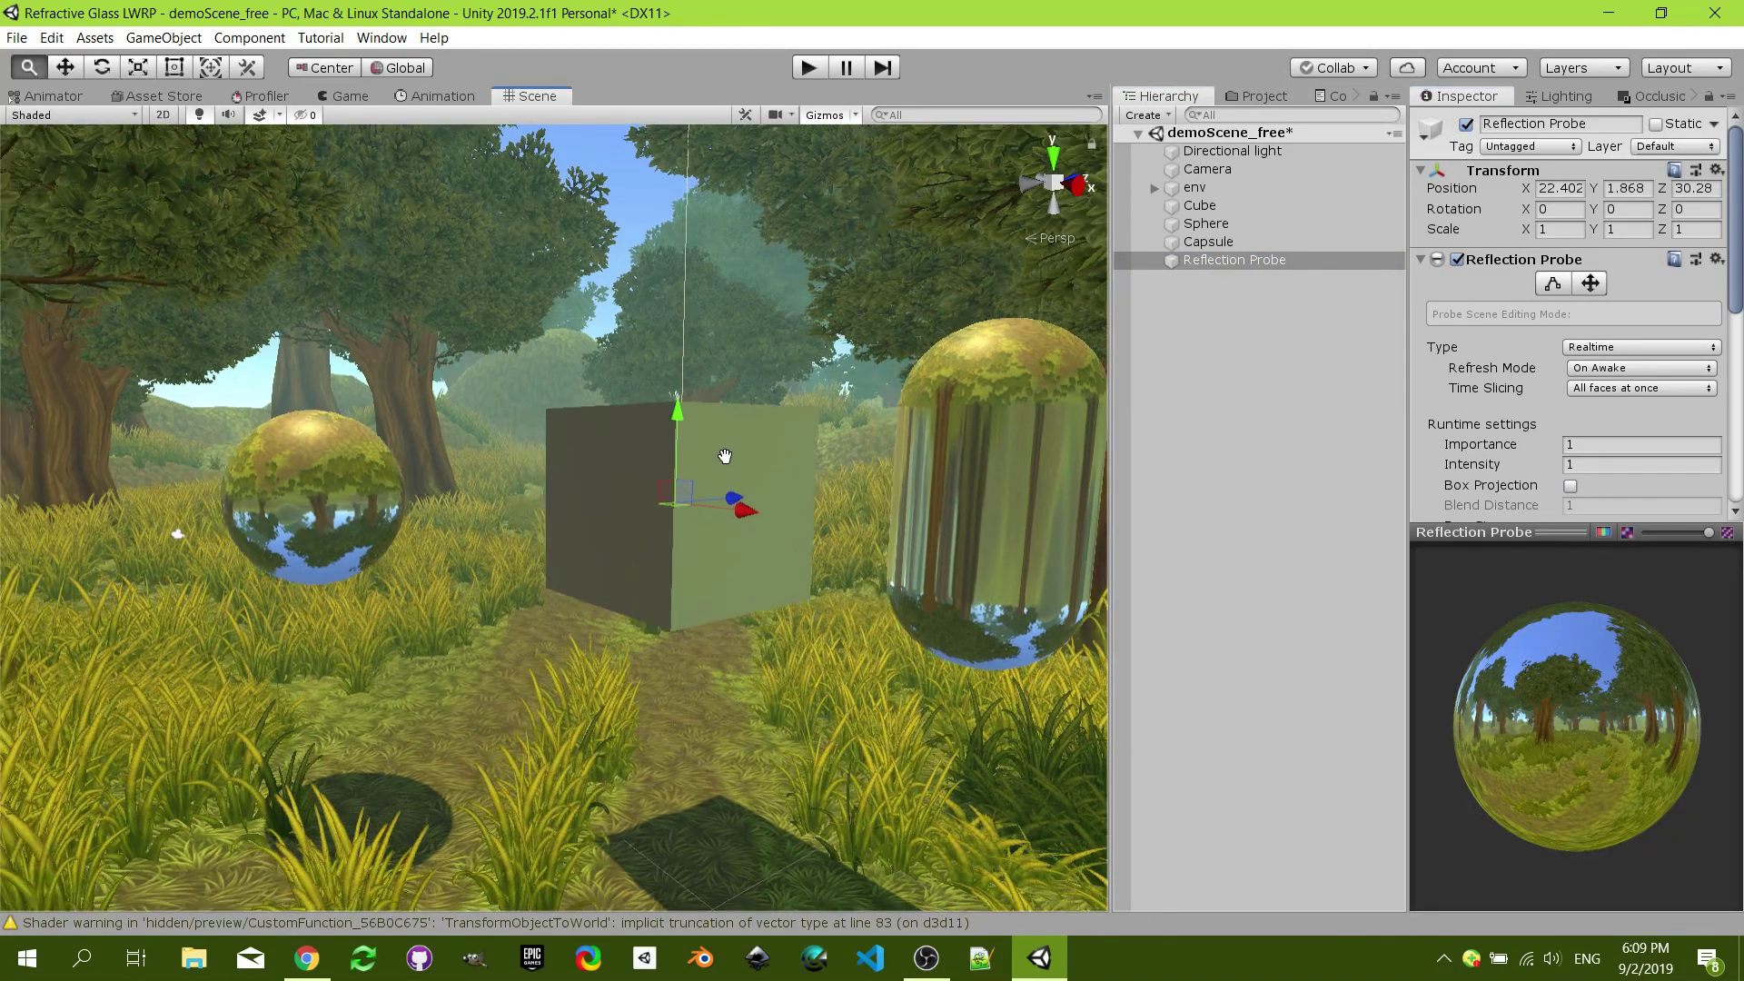
{"action": "scroll", "coordinate": [661, 477], "scroll_direction": "up", "scroll_amount": 6}
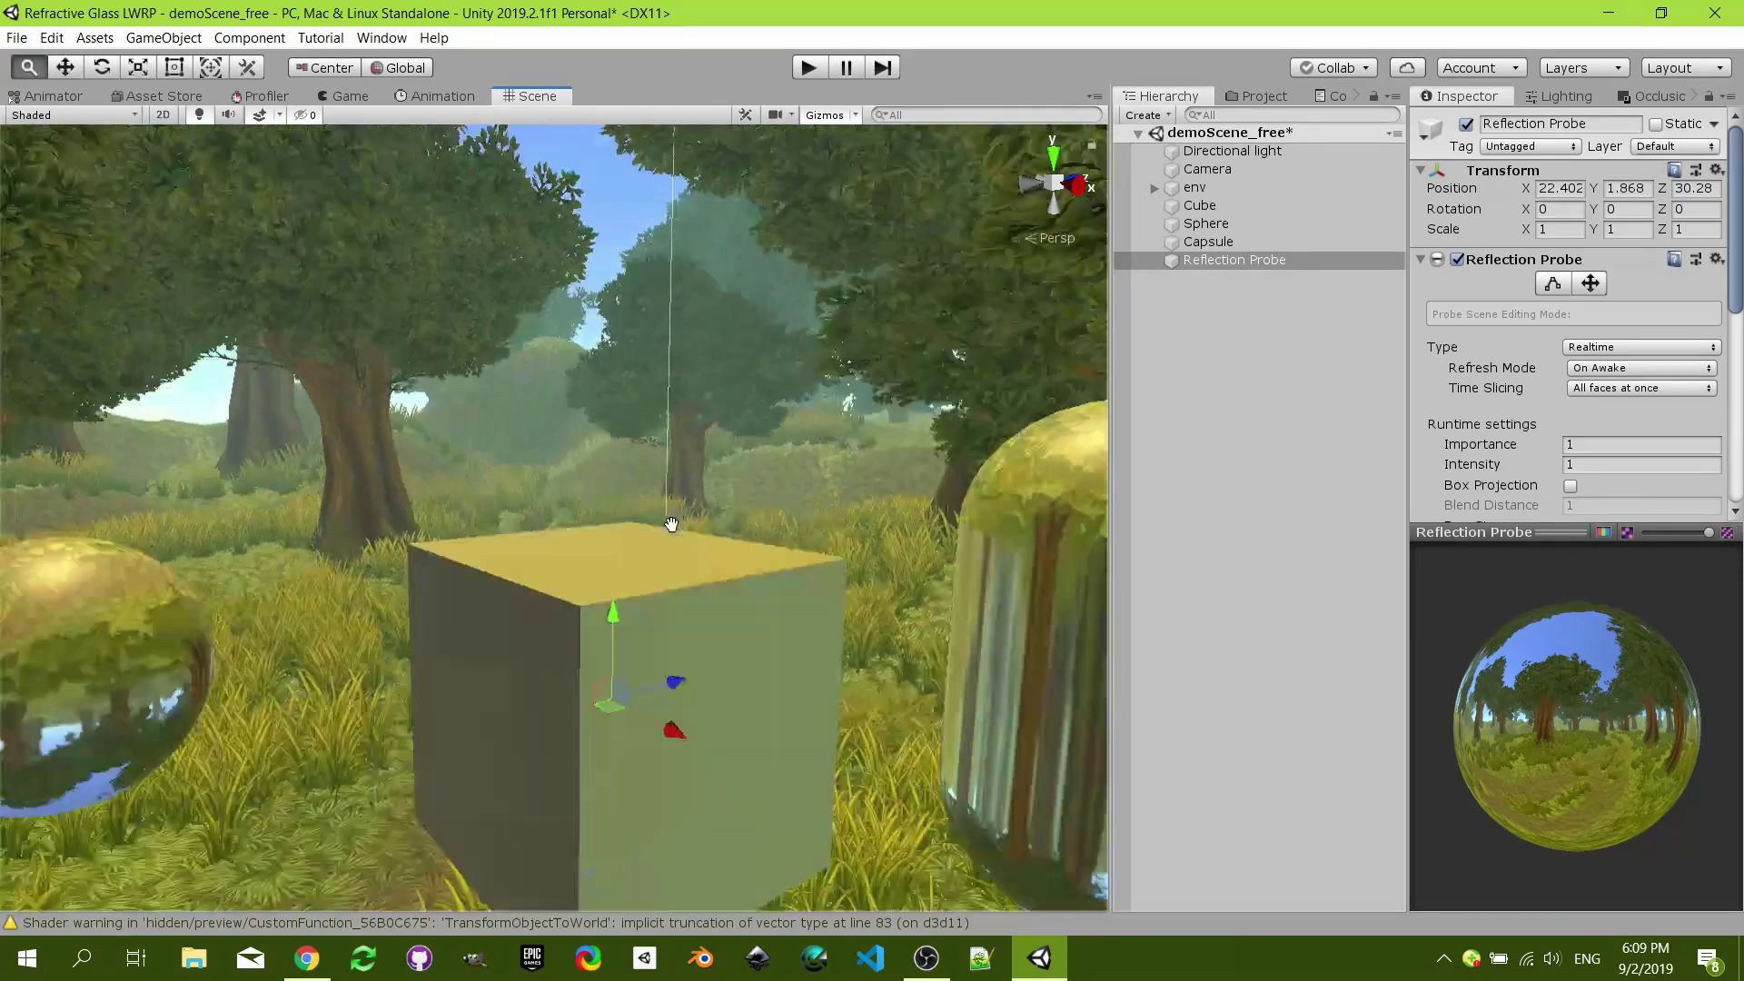
{"action": "middle_click_drag", "start_coordinate": [671, 524], "coordinate": [700, 476]}
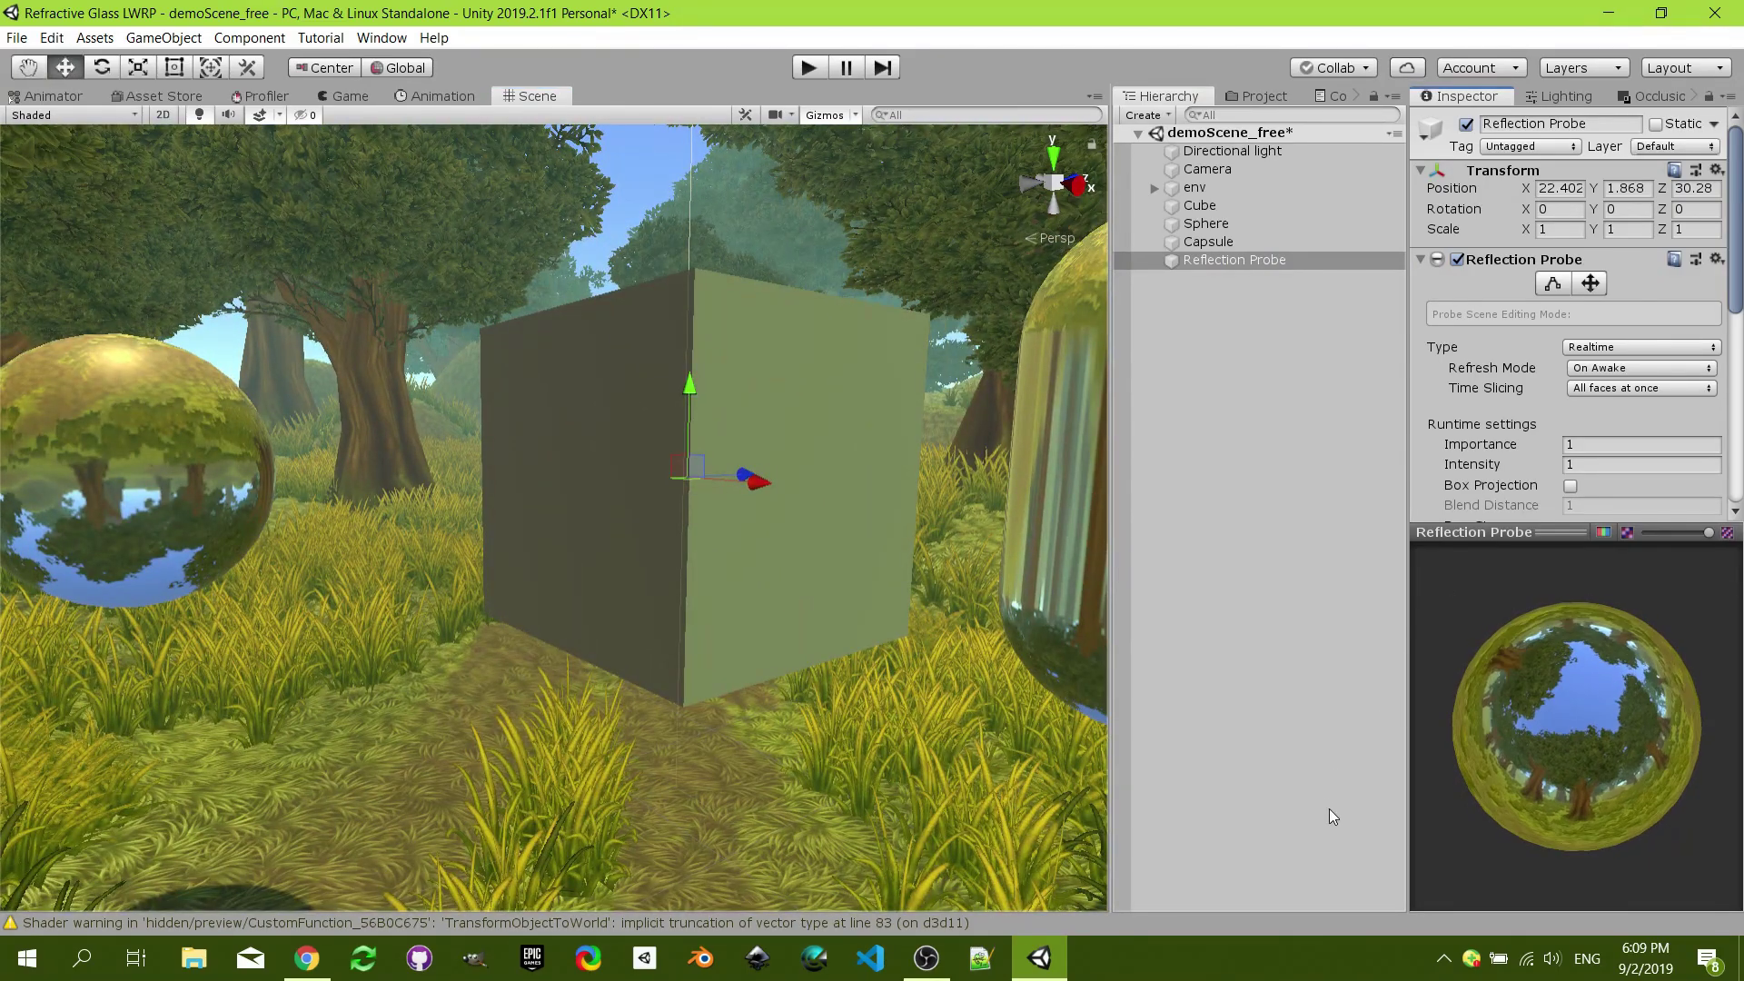
{"action": "scroll", "coordinate": [679, 595], "scroll_direction": "down", "scroll_amount": 5}
- Rotate the capsule to a diagonal tilt
{"action": "left_click", "coordinate": [844, 514]}
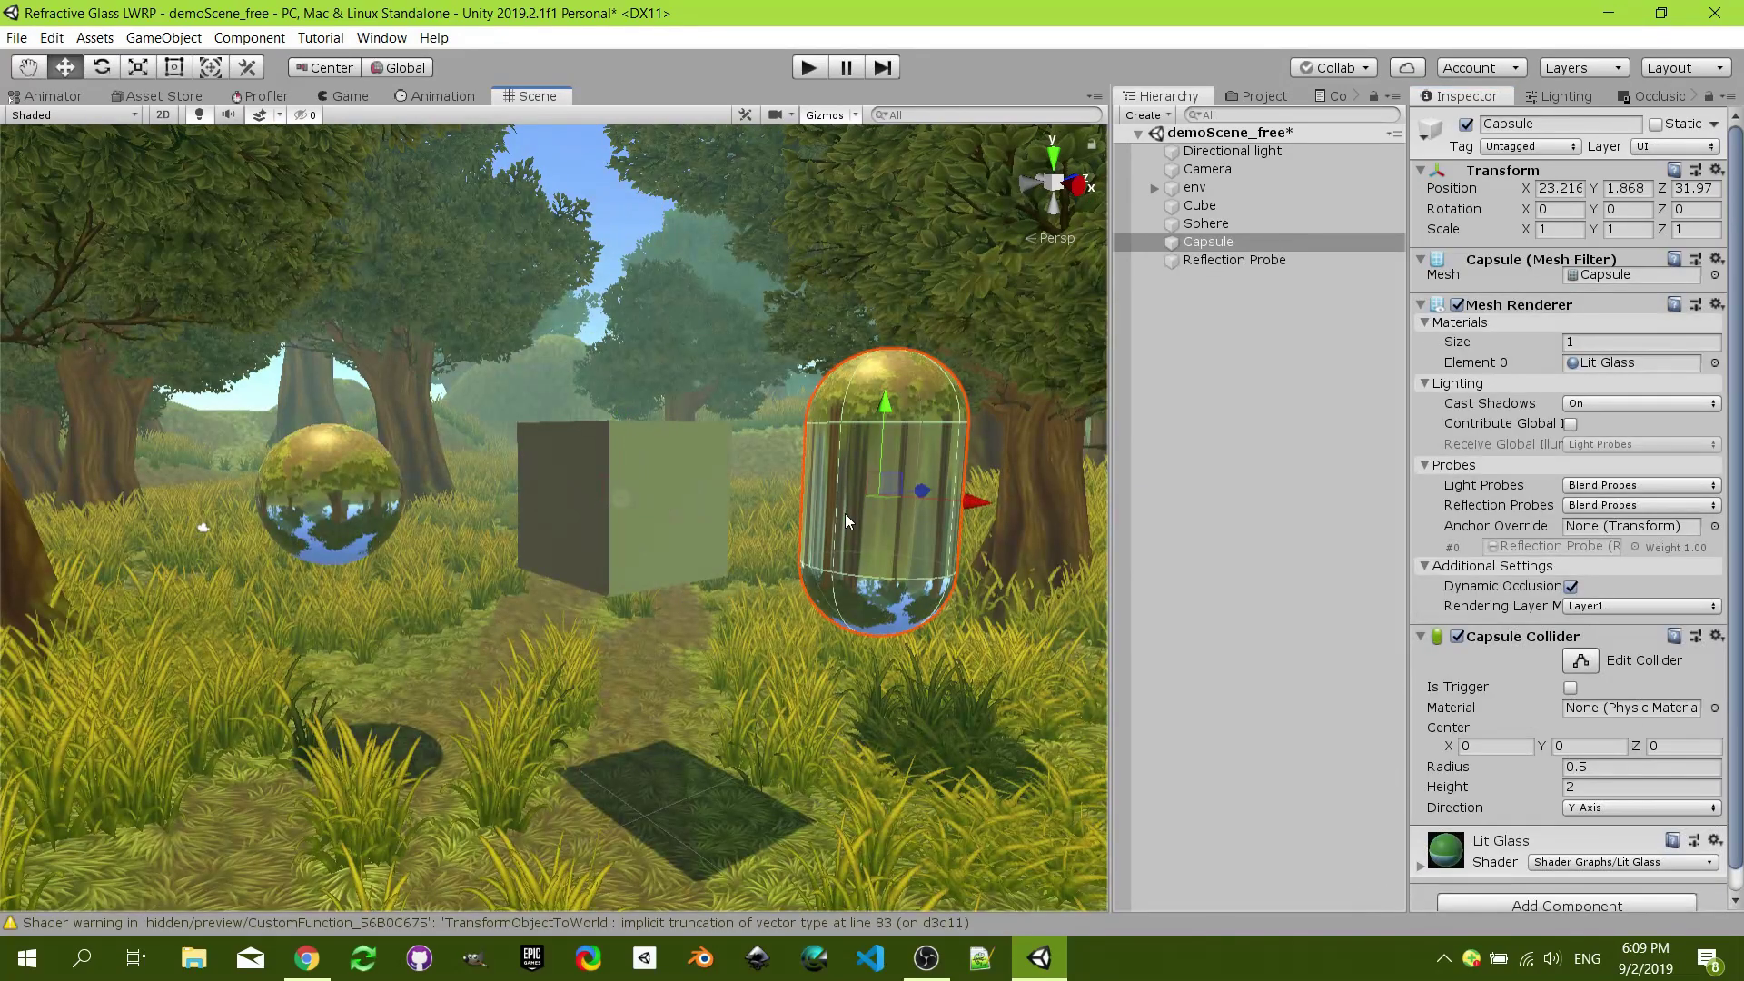
{"action": "left_click", "coordinate": [102, 67]}
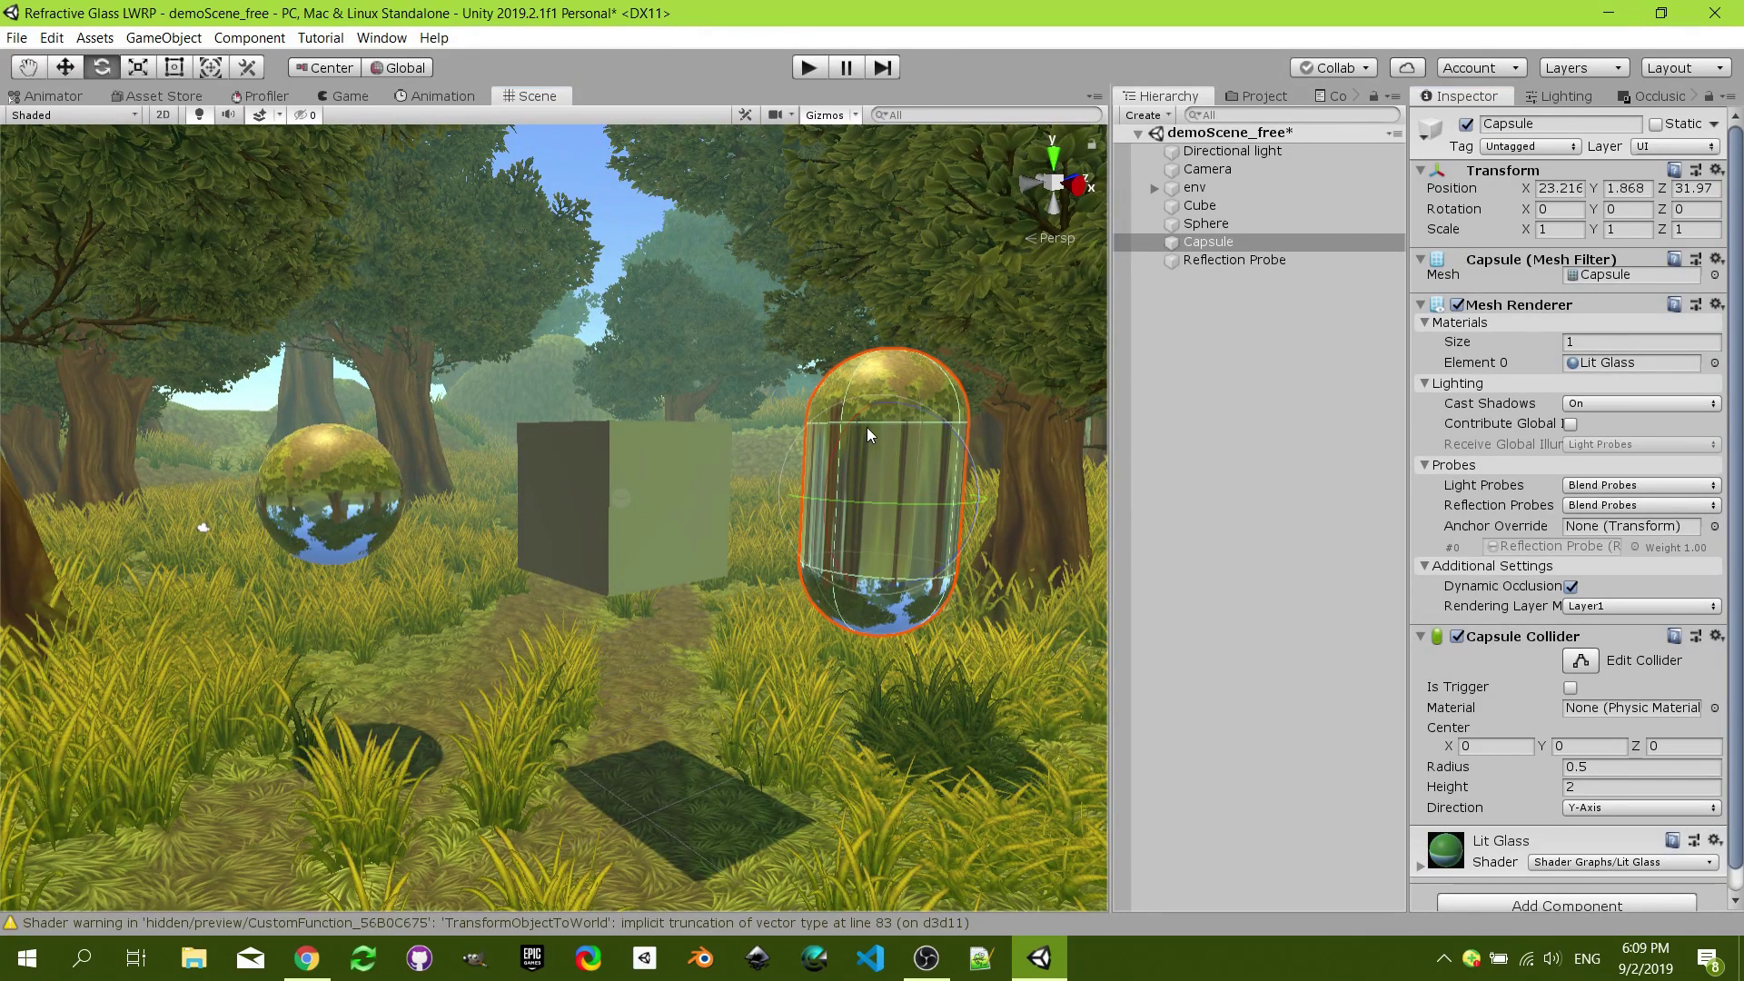
{"action": "left_click_drag", "start_coordinate": [867, 427], "coordinate": [733, 649]}
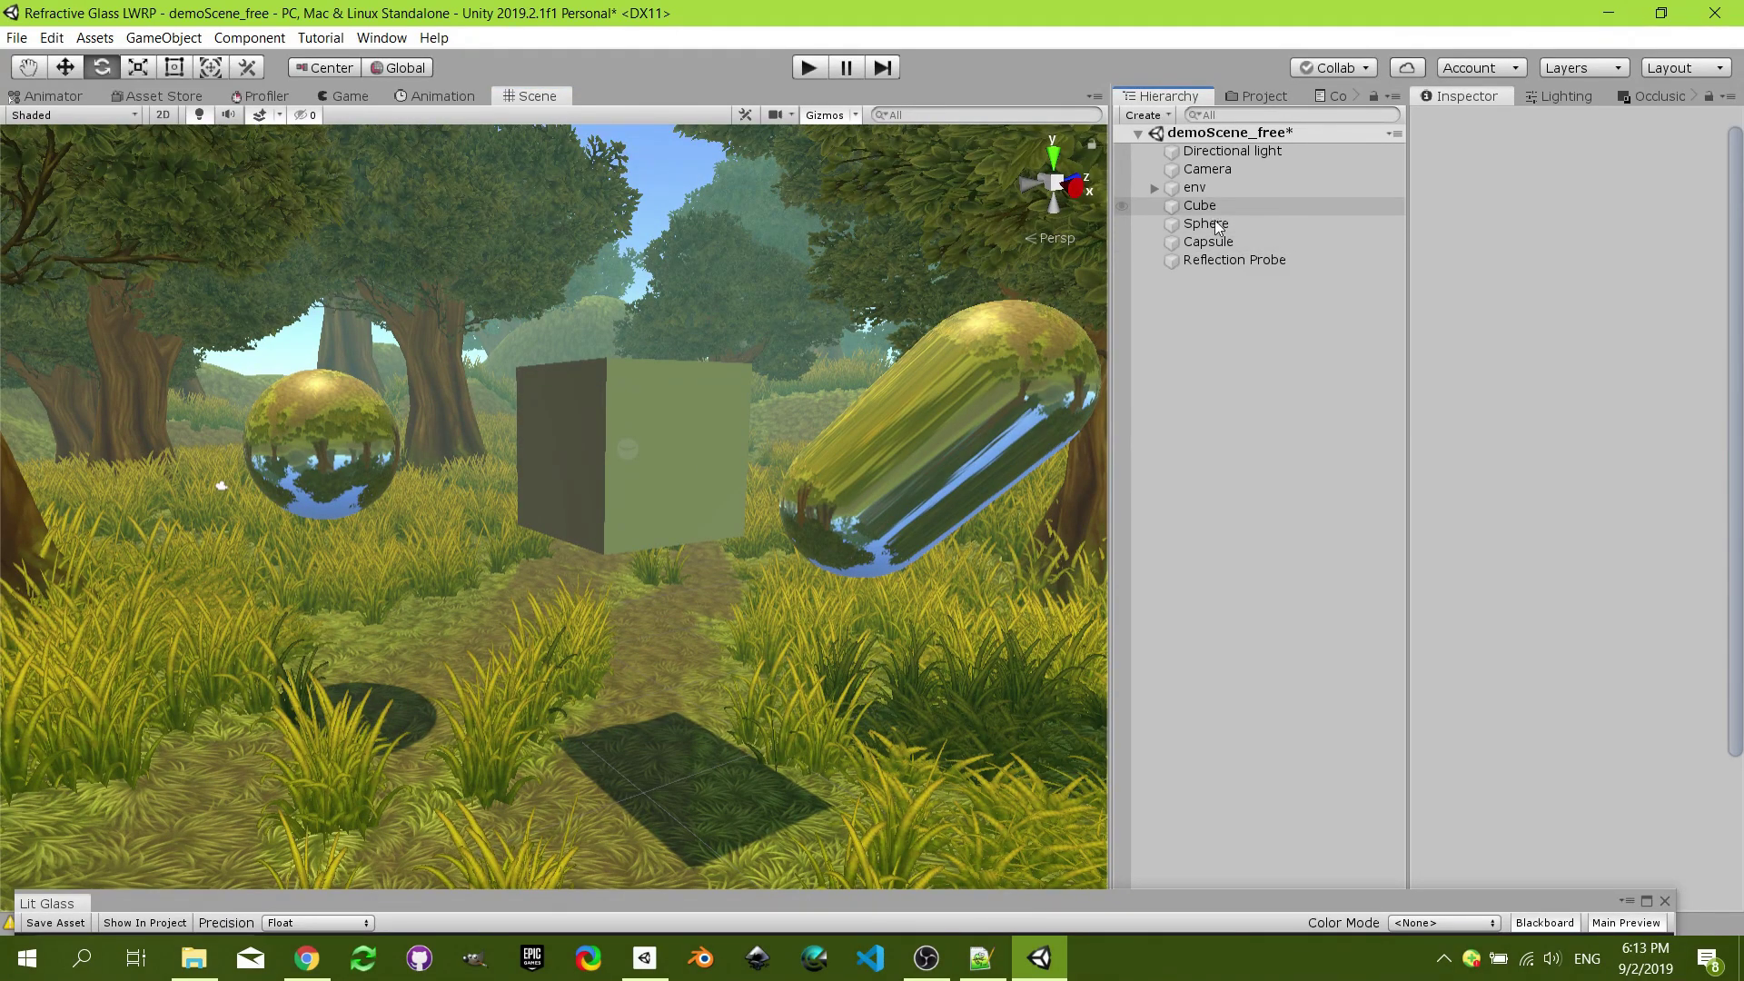
- Set the reflection probe's cubemap capture Resolution to 512
{"action": "left_click", "coordinate": [1234, 260]}
{"action": "scroll", "coordinate": [1522, 407], "scroll_direction": "down", "scroll_amount": 5}
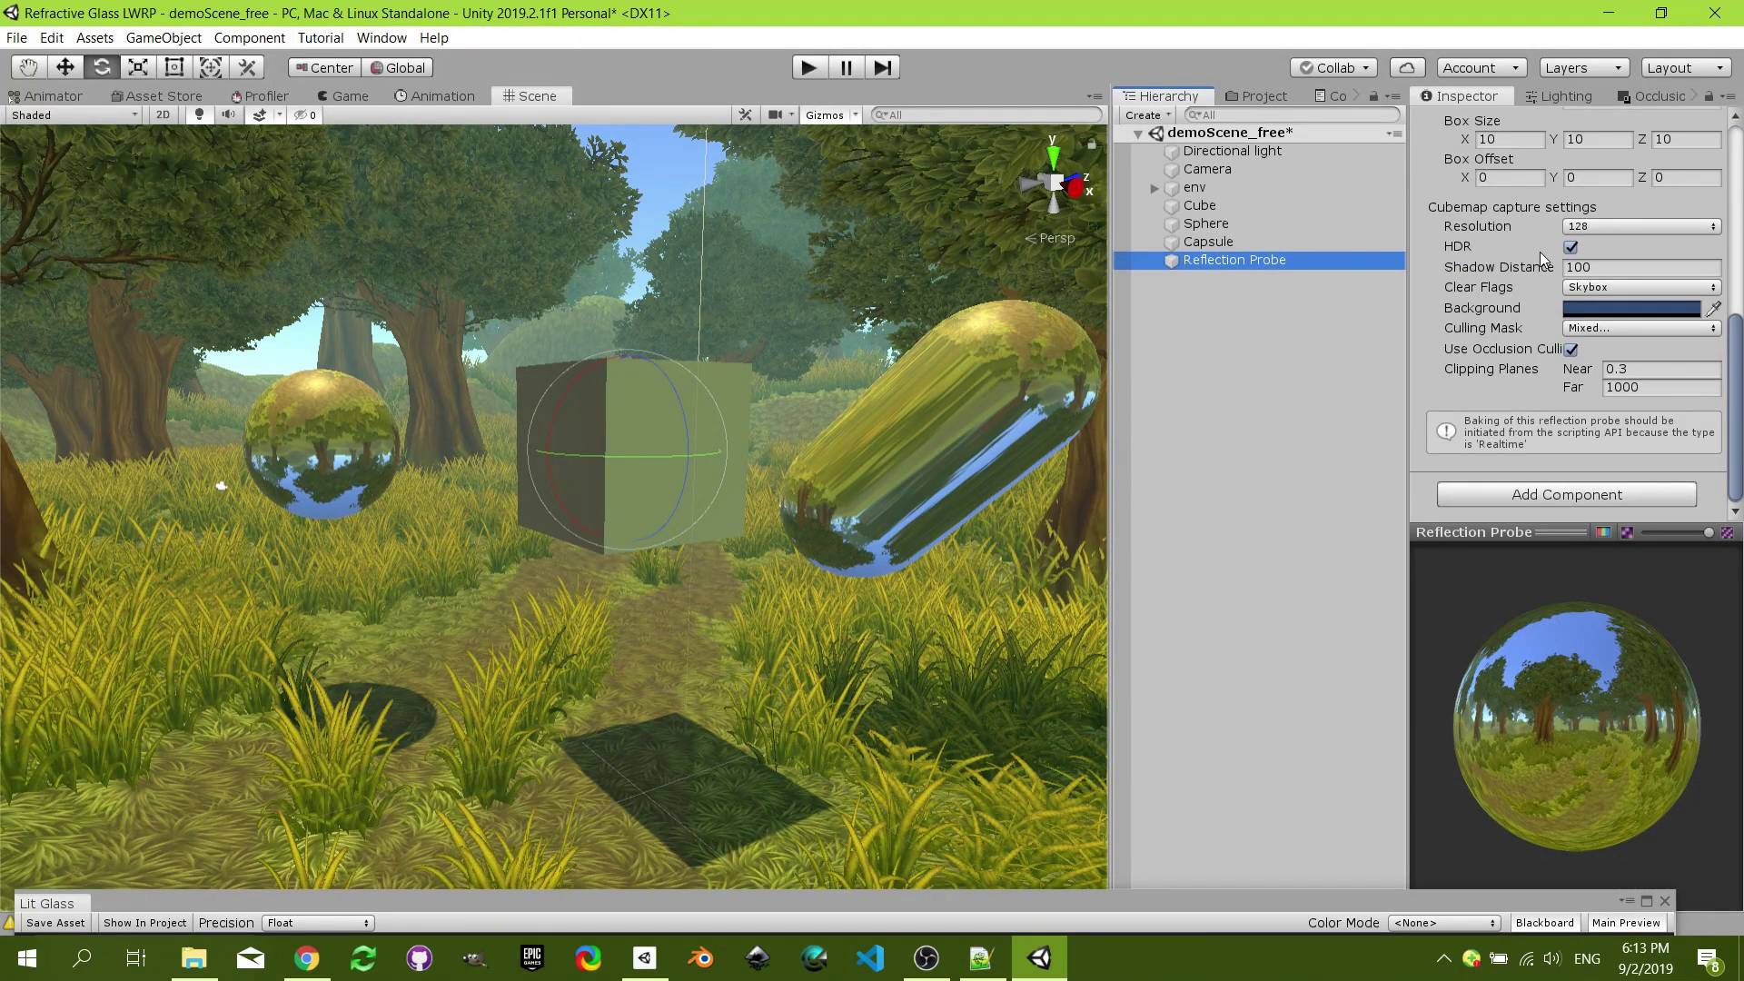
{"action": "left_click", "coordinate": [1625, 226]}
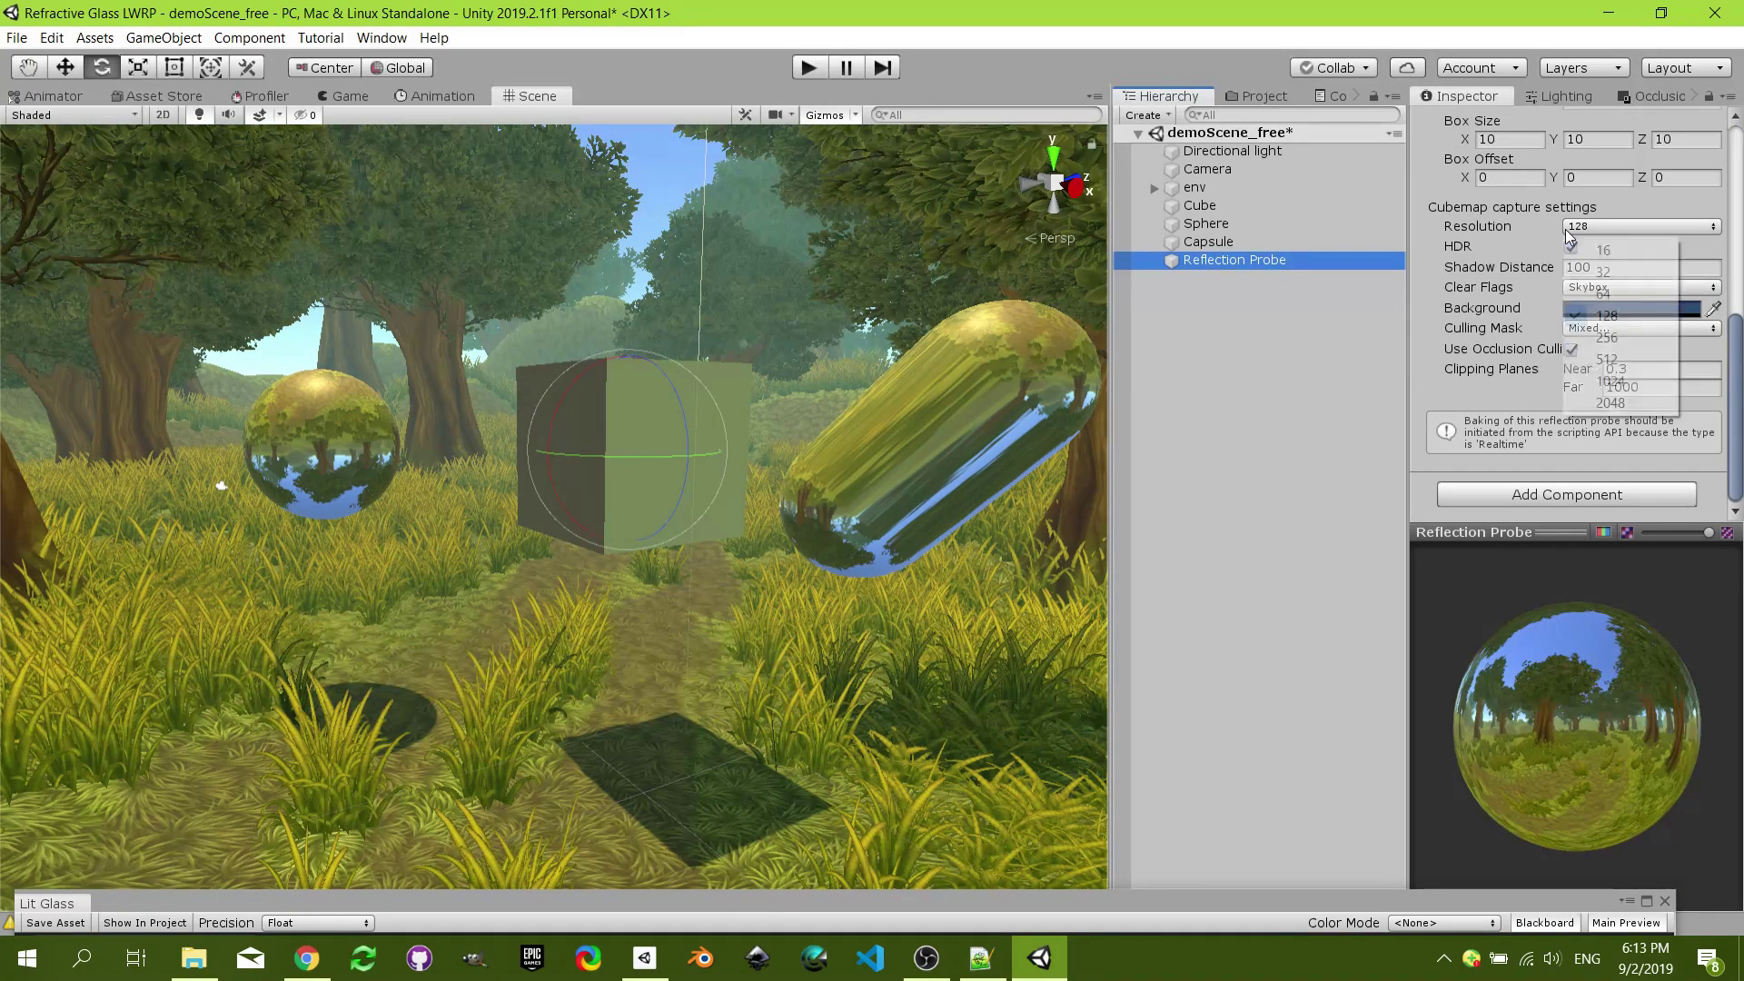
{"action": "left_click", "coordinate": [1632, 357]}
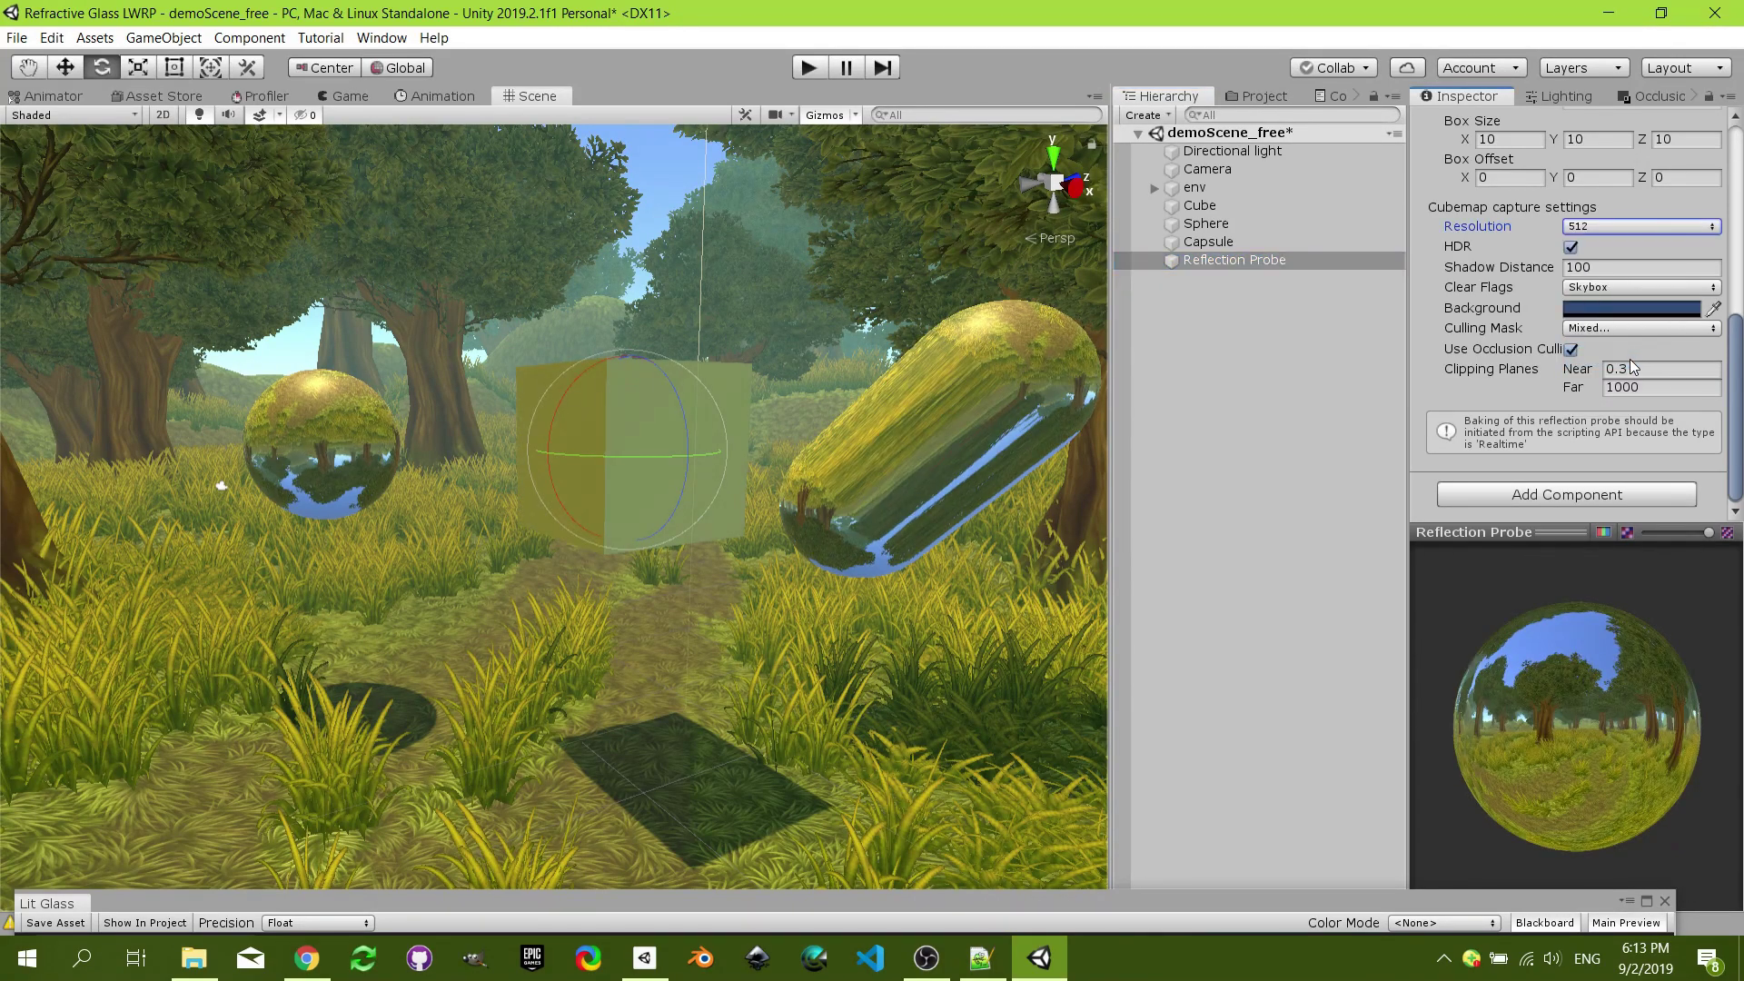
- Select the cube and set the Lit Glass IOR slider to 0.75
{"action": "left_click", "coordinate": [962, 414]}
{"action": "left_click", "coordinate": [641, 411]}
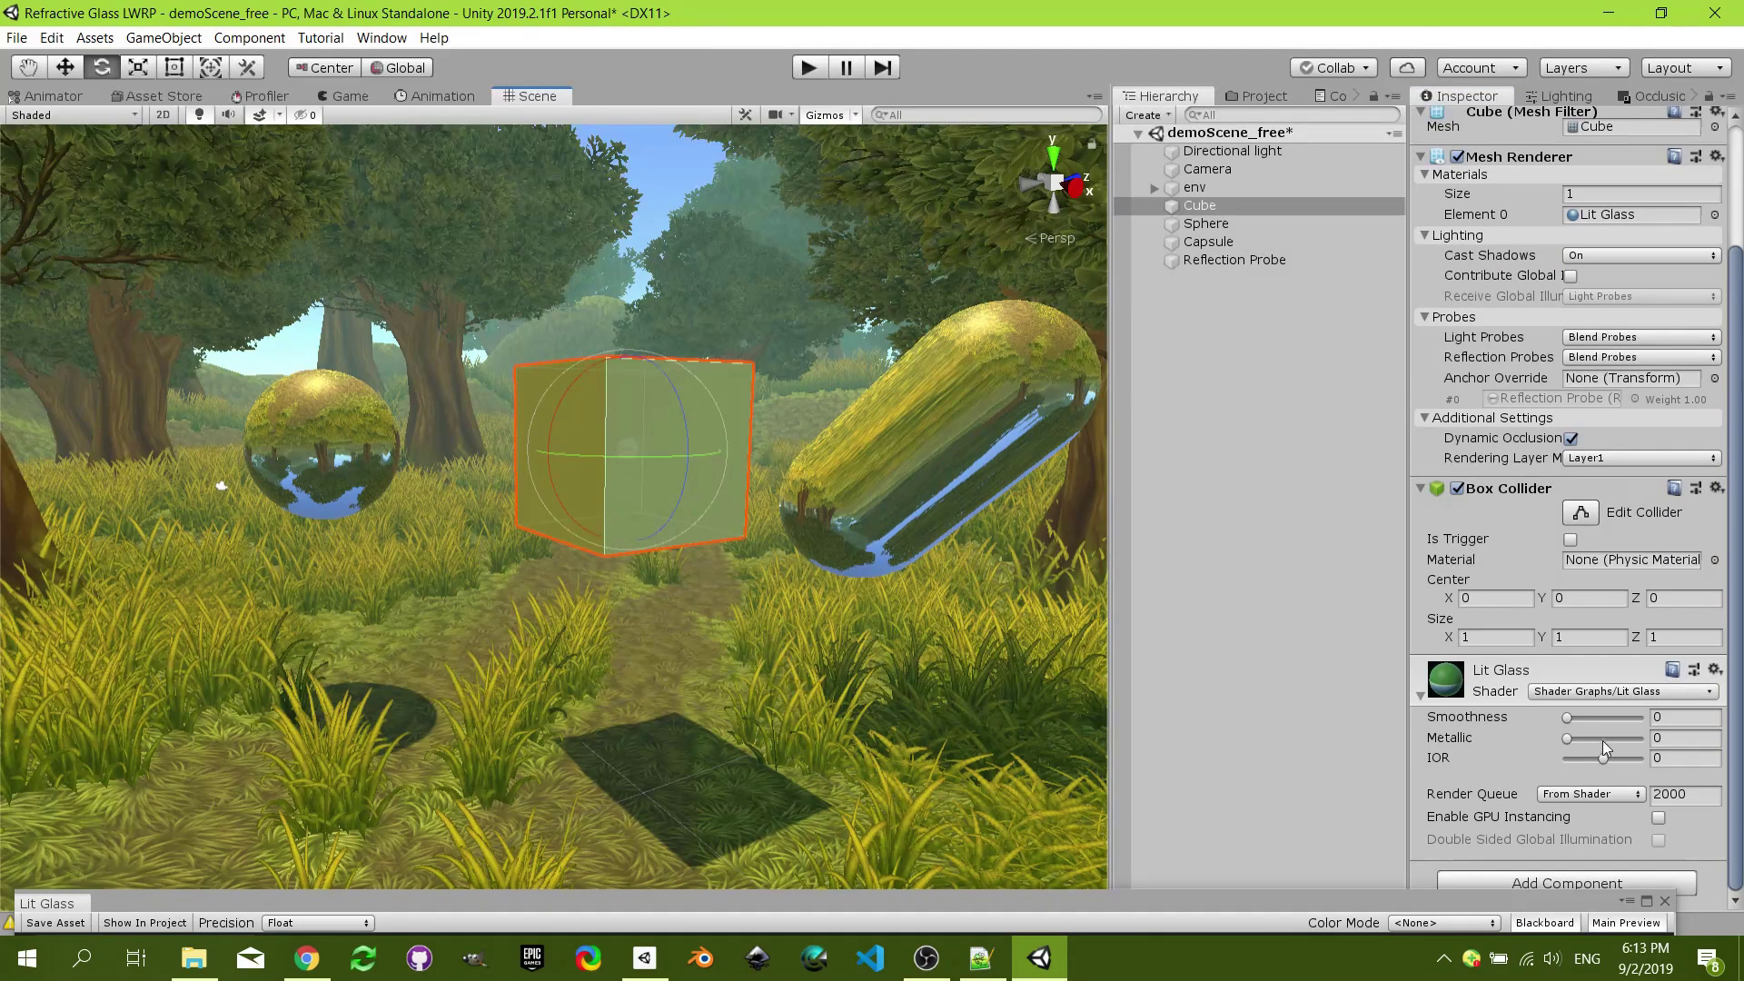
{"action": "mouse_move", "coordinate": [1601, 754]}
{"action": "left_mouse_down"}
{"action": "mouse_move", "coordinate": [1630, 763]}
{"action": "mouse_move", "coordinate": [1559, 761]}
{"action": "mouse_move", "coordinate": [1583, 768]}
{"action": "left_mouse_up"}
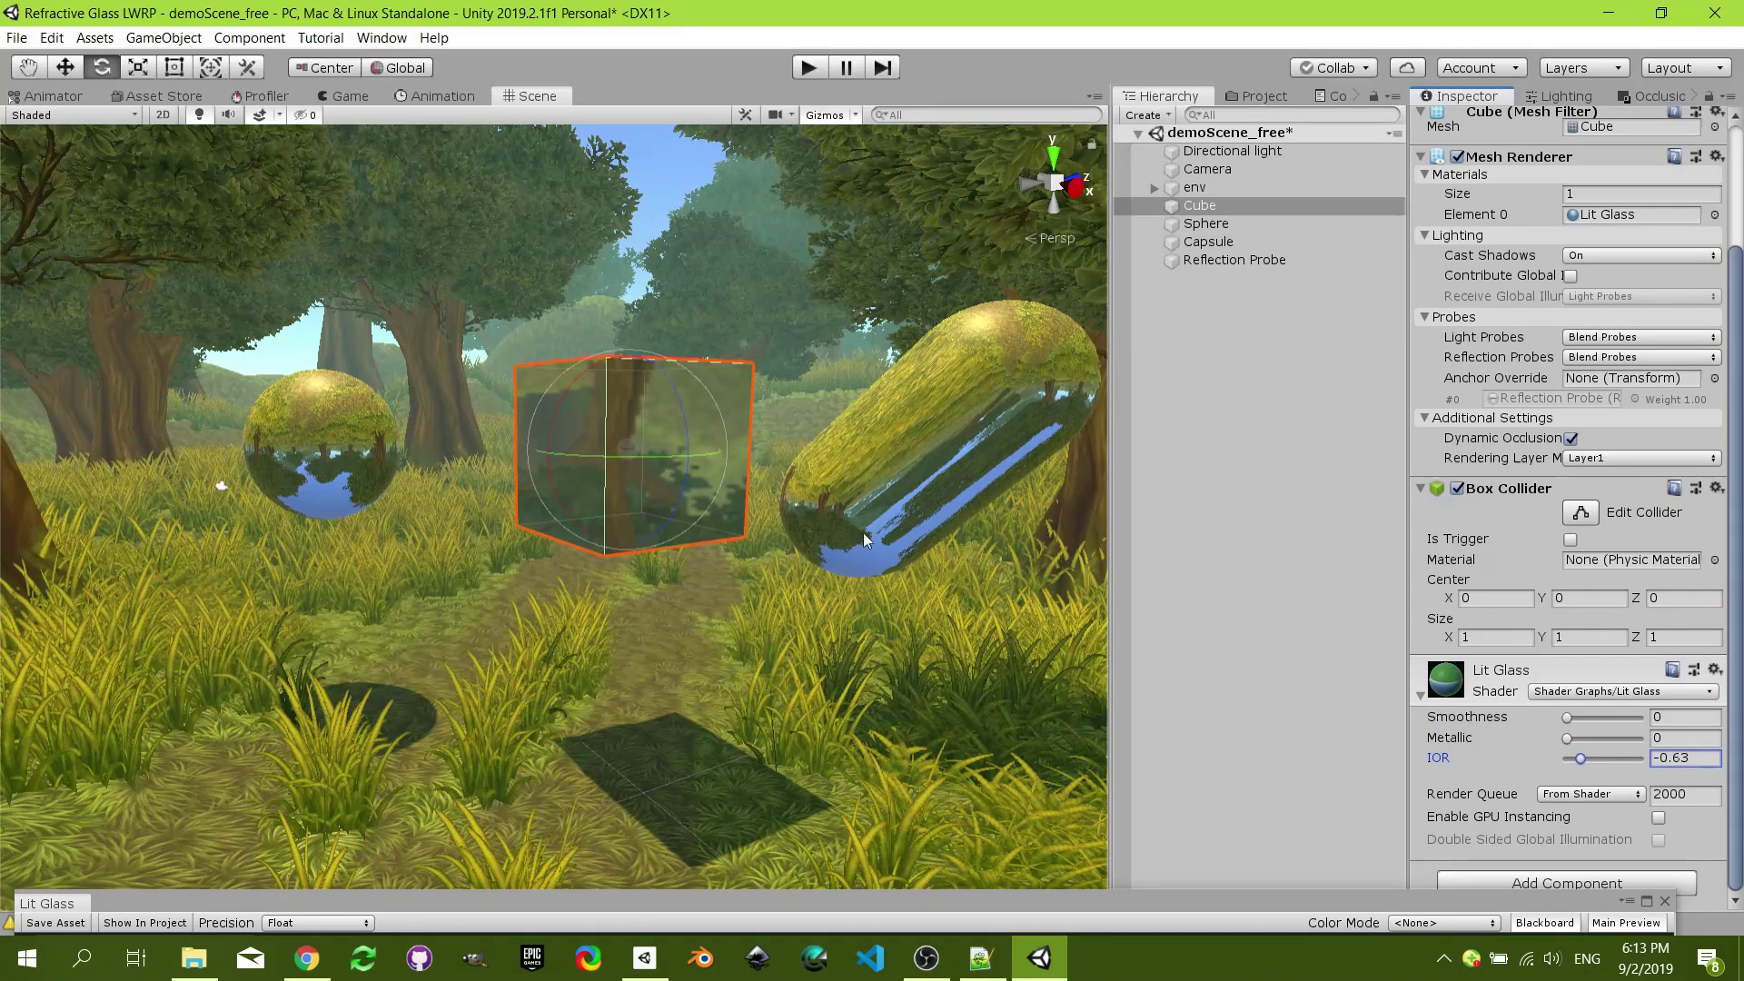
{"action": "scroll", "coordinate": [708, 525], "scroll_direction": "up", "scroll_amount": 10}
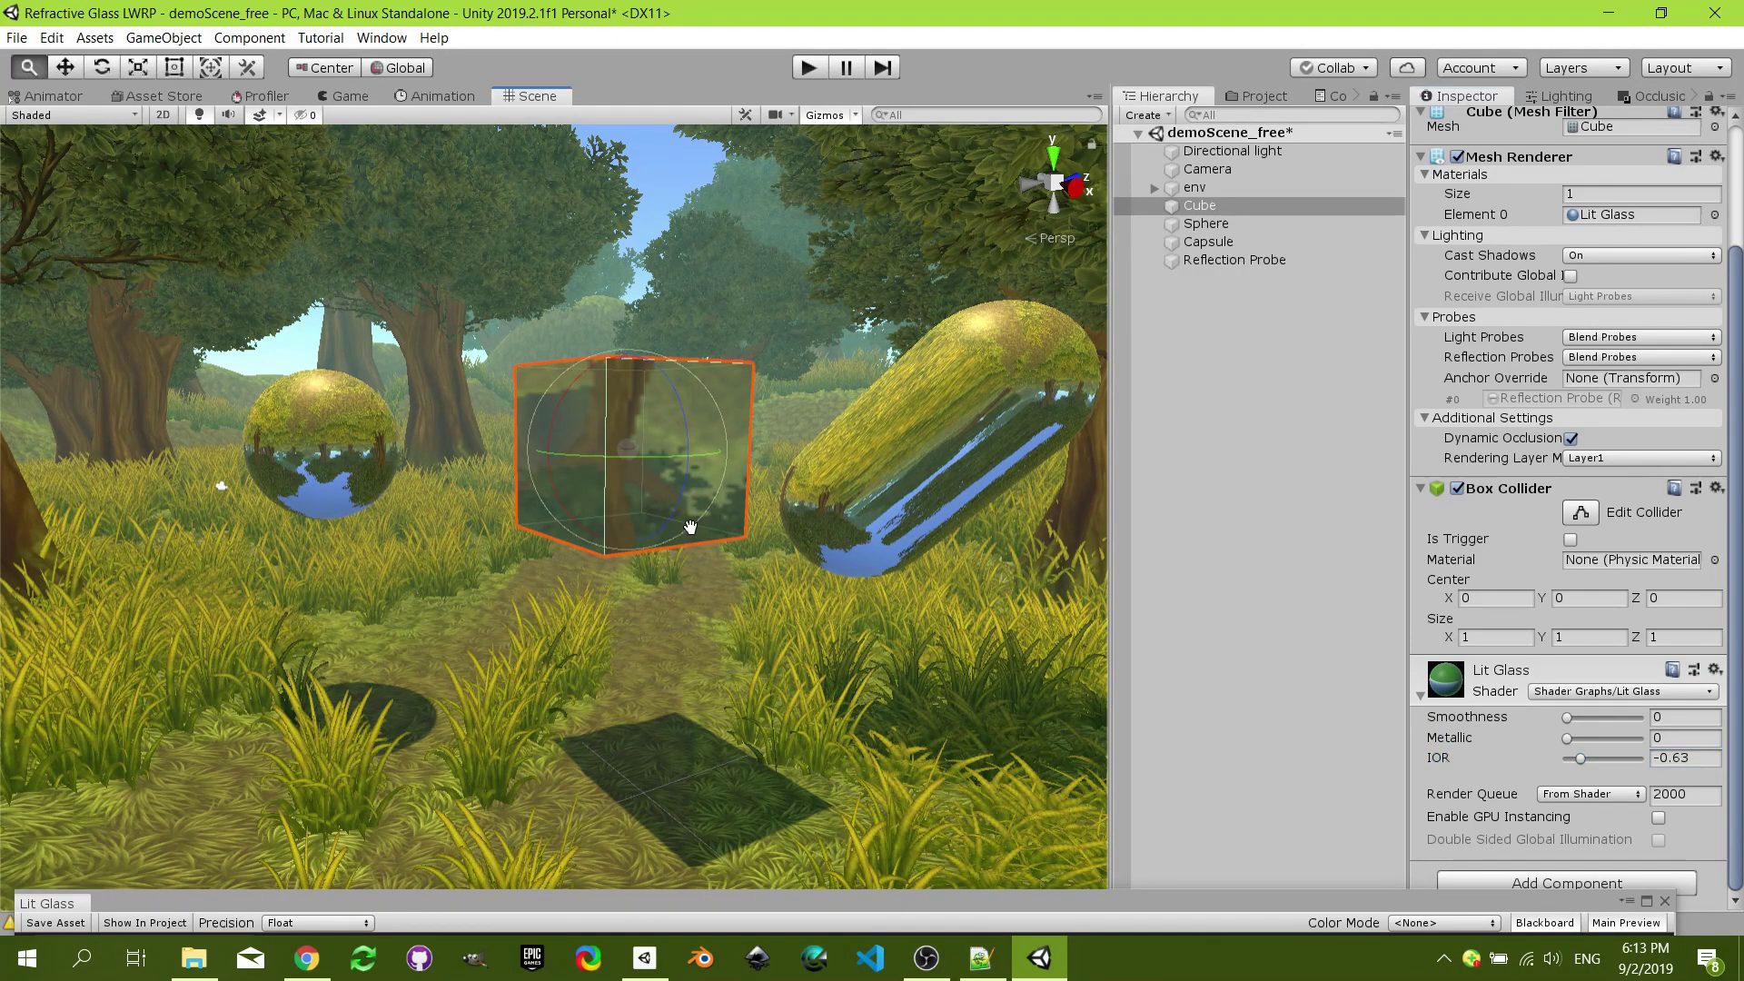
{"action": "scroll", "coordinate": [705, 537], "scroll_direction": "up", "scroll_amount": 5}
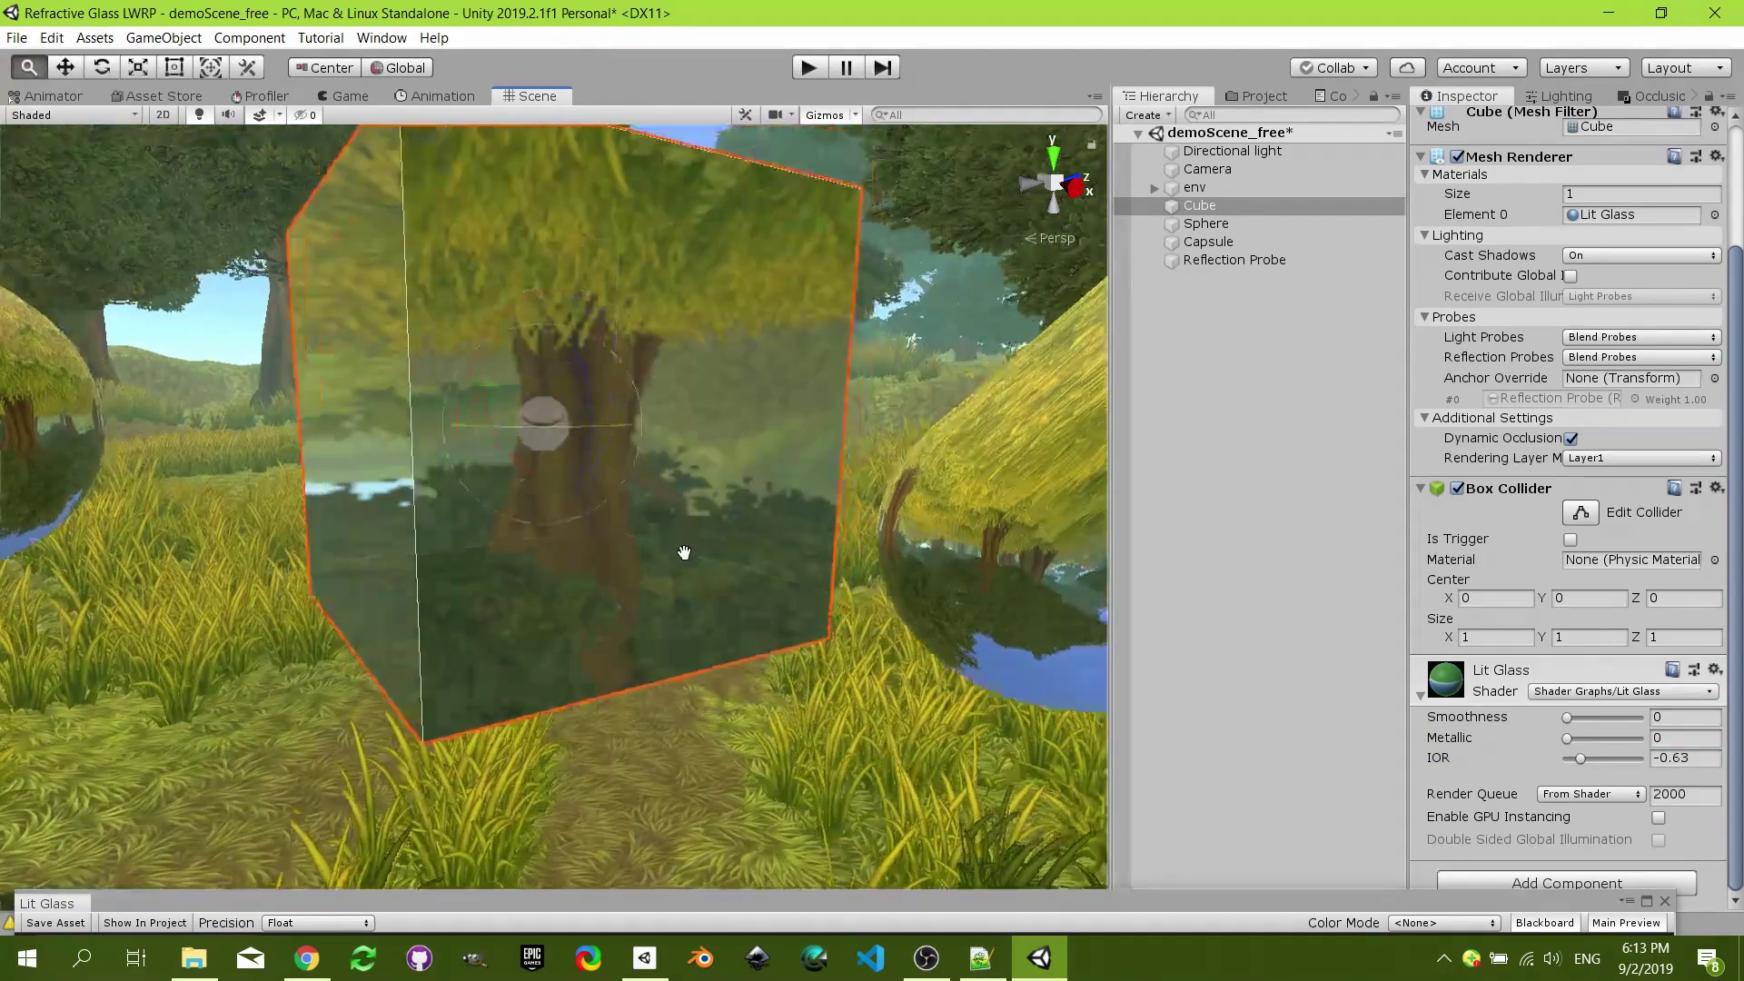
{"action": "scroll", "coordinate": [696, 551], "scroll_direction": "up", "scroll_amount": 1}
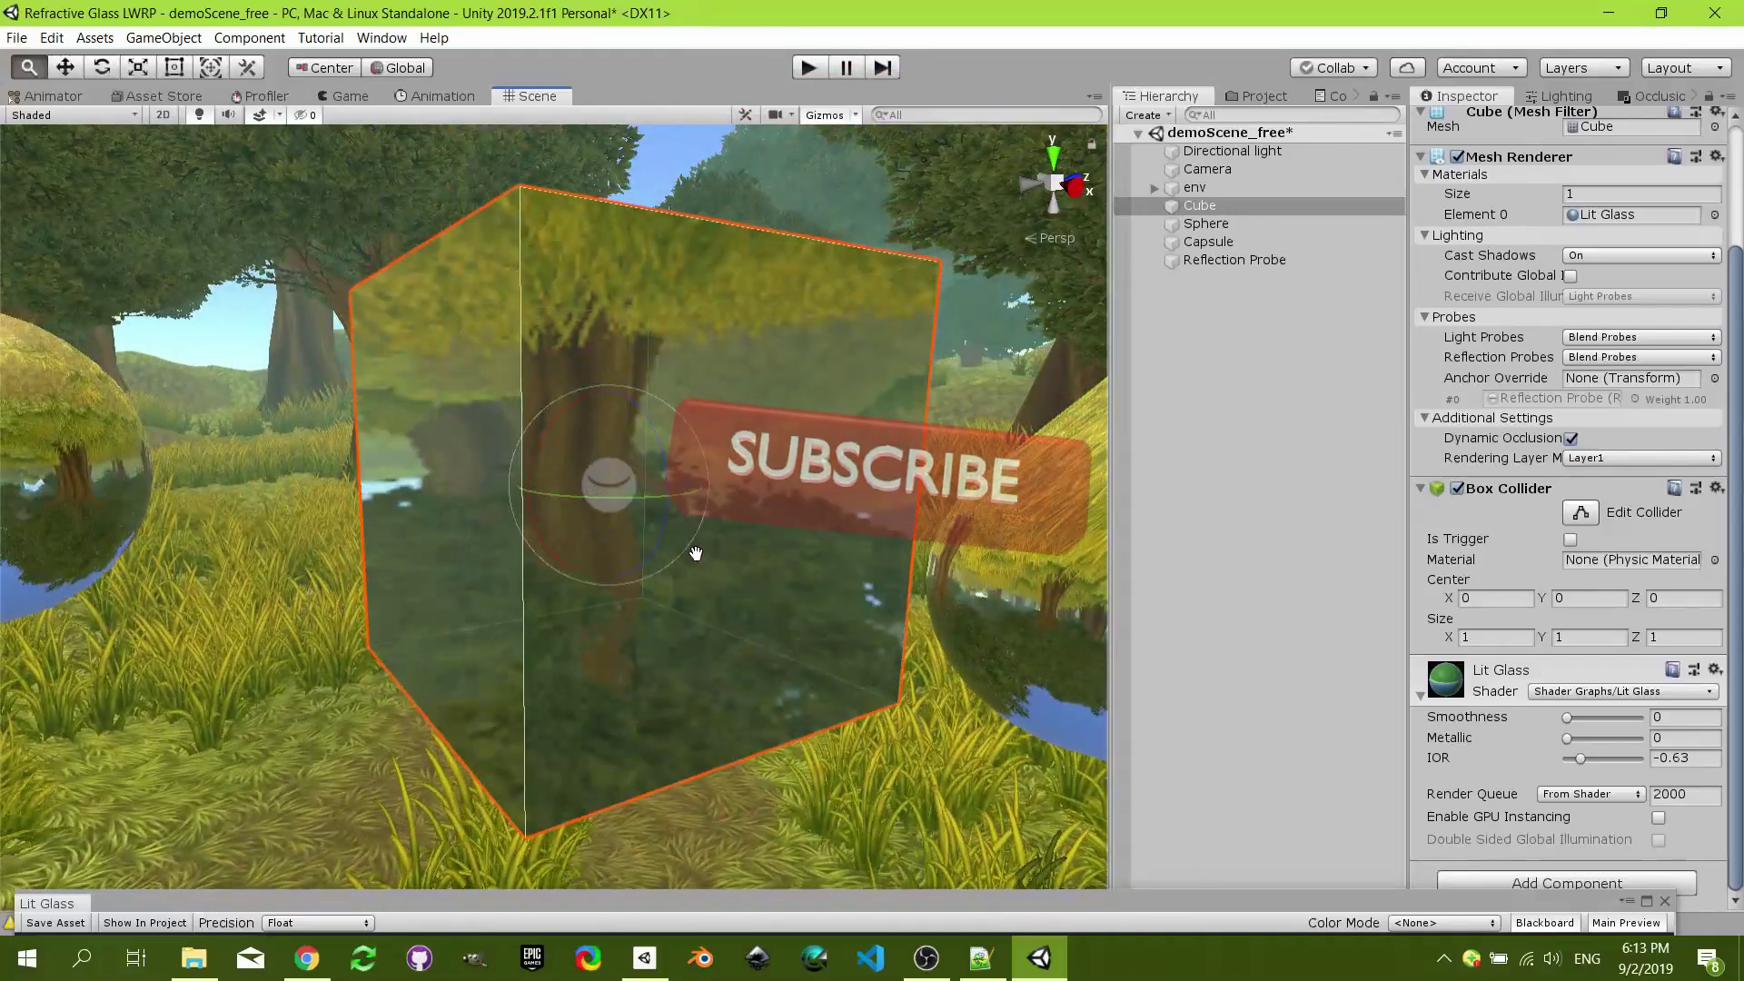
{"action": "left_click_drag", "start_coordinate": [1581, 758], "coordinate": [1632, 763]}
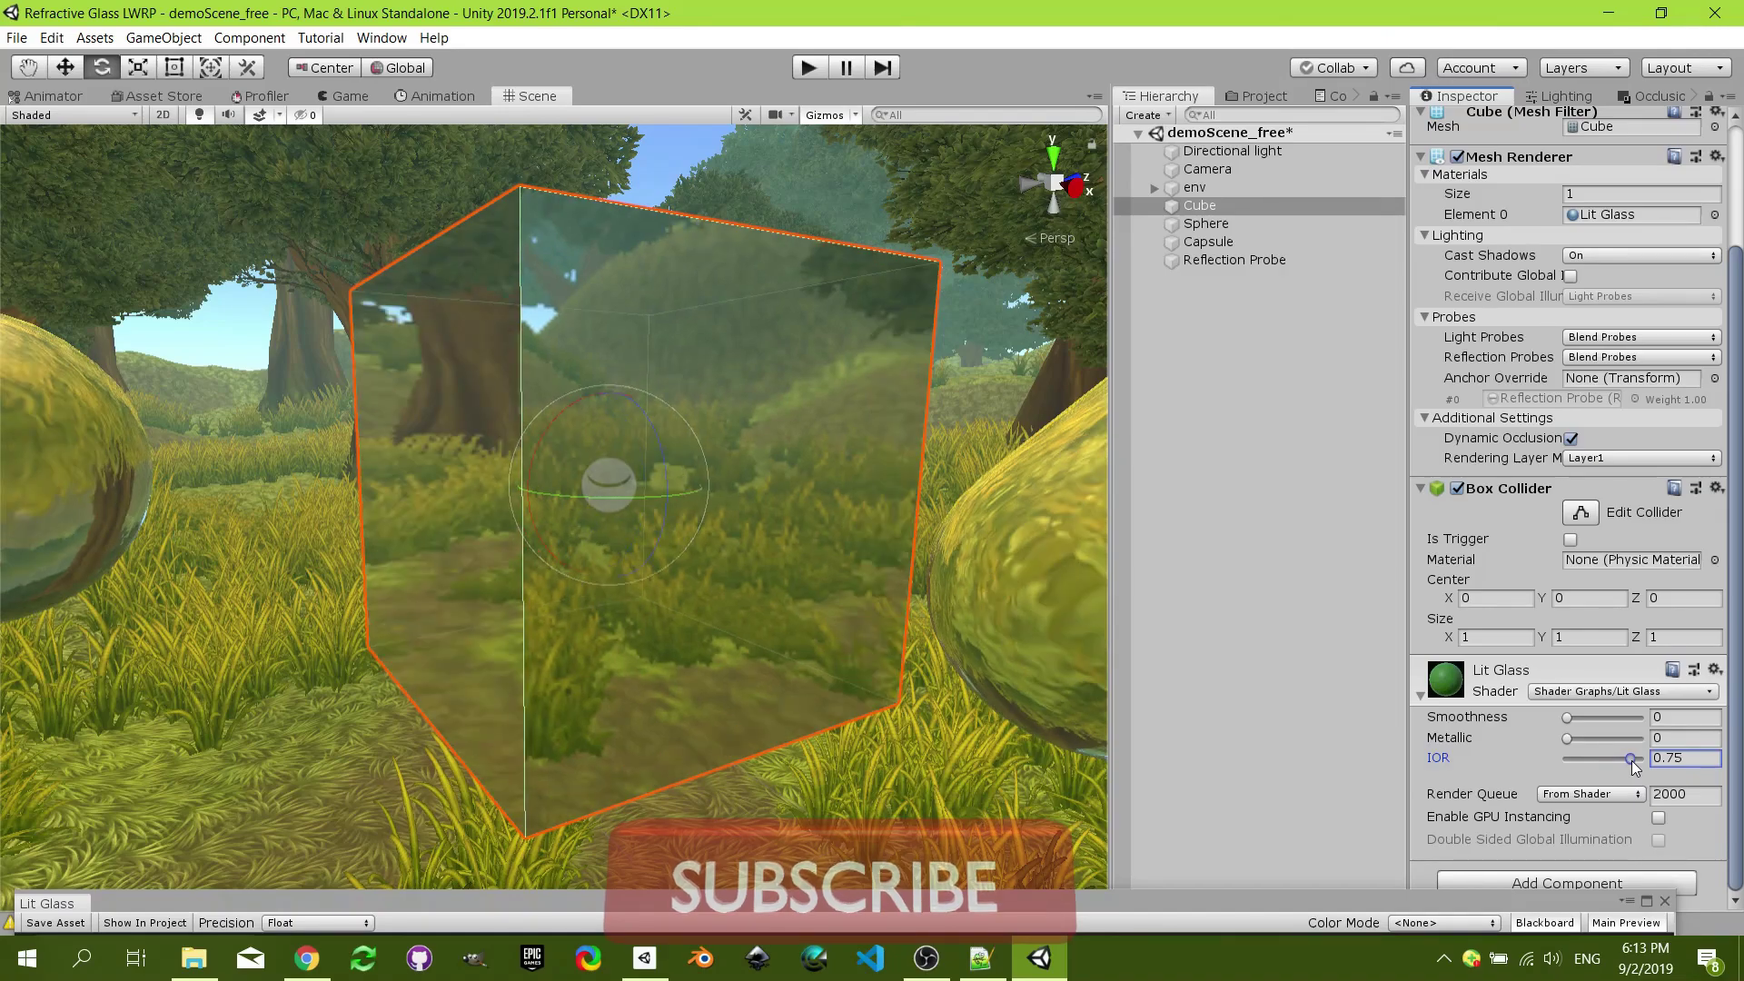
- Zoom and orbit the view to inspect the glass sphere and cube refraction
{"action": "scroll", "coordinate": [680, 549], "scroll_direction": "up", "scroll_amount": 5}
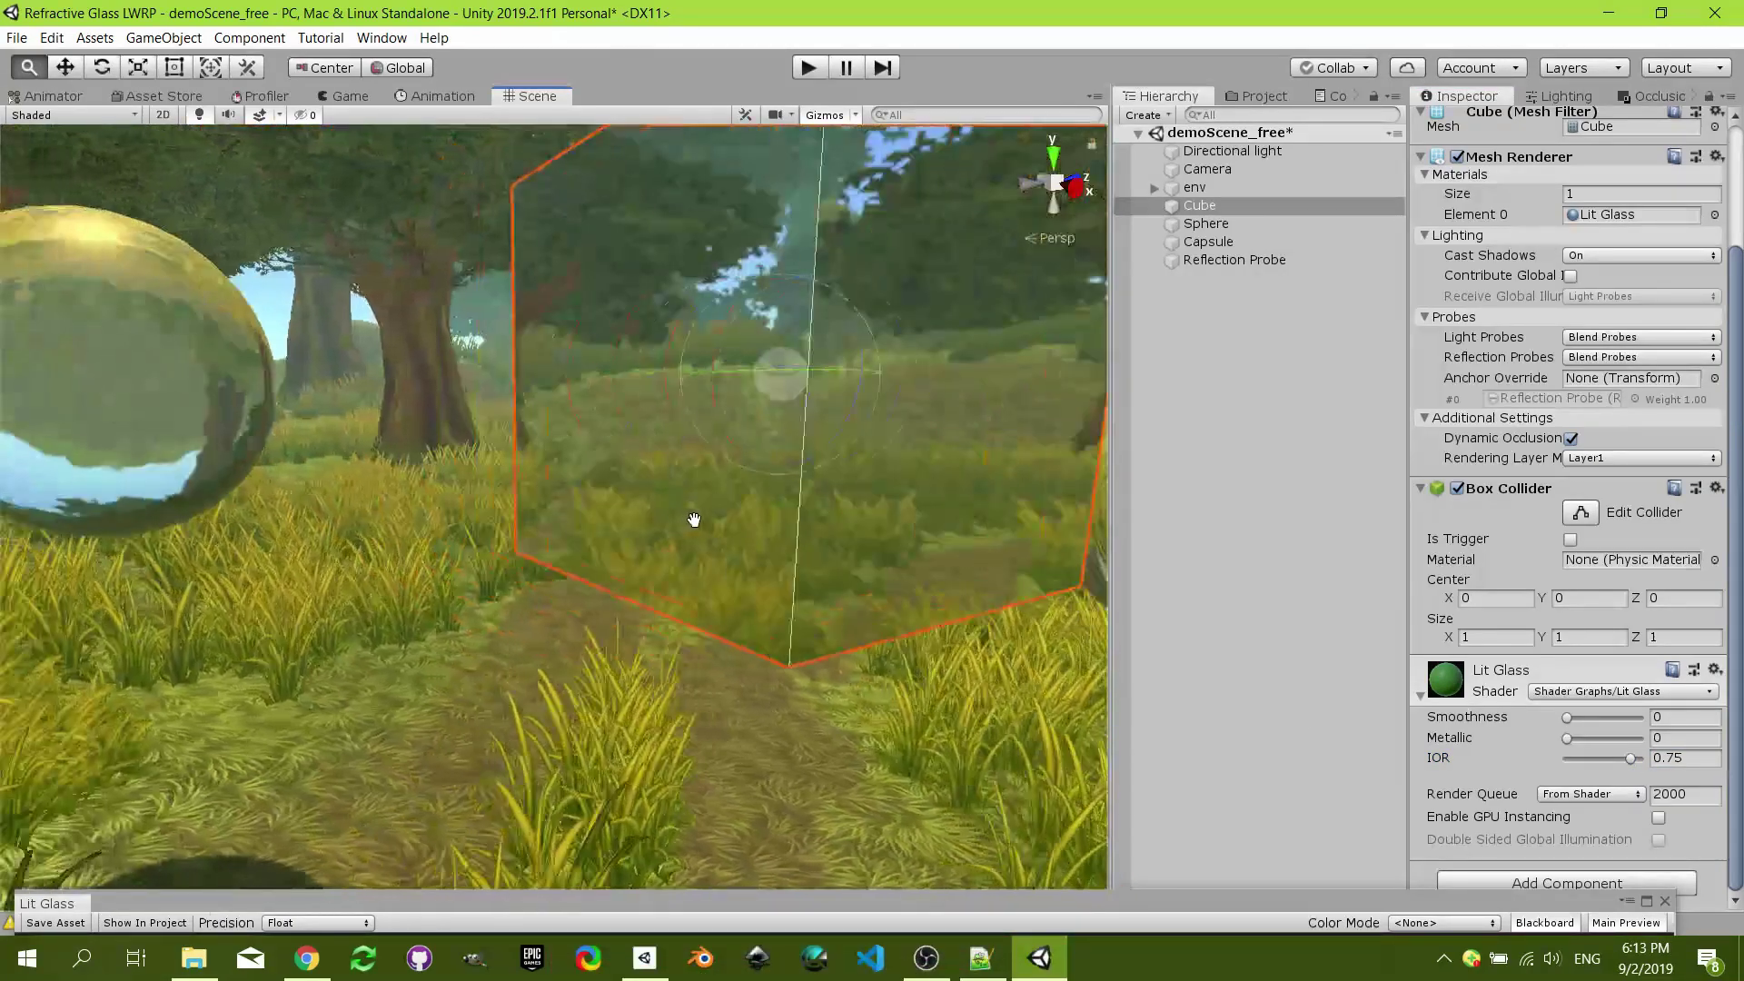
{"action": "right_click_drag", "start_coordinate": [694, 519], "coordinate": [542, 541]}
{"action": "right_click_drag", "start_coordinate": [644, 599], "coordinate": [718, 623]}
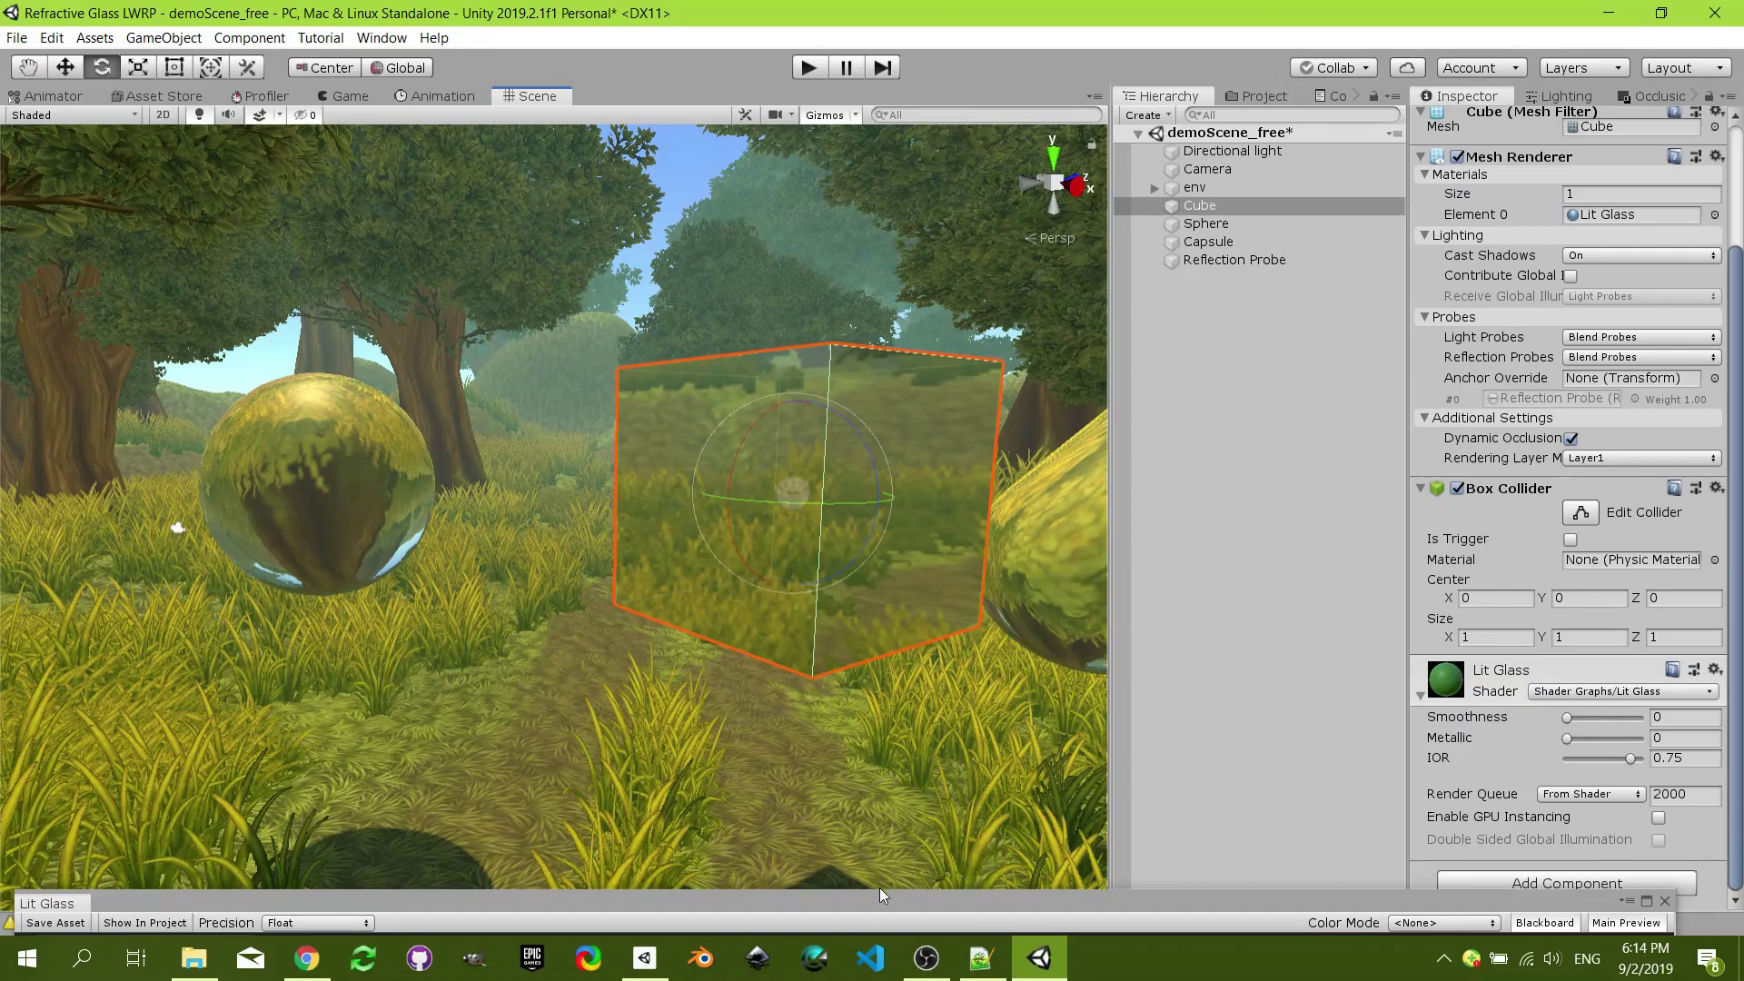
- Add a Smoothness property node and wire it to the PBR Master's Smoothness input
{"action": "left_click_drag", "start_coordinate": [886, 912], "coordinate": [838, 116]}
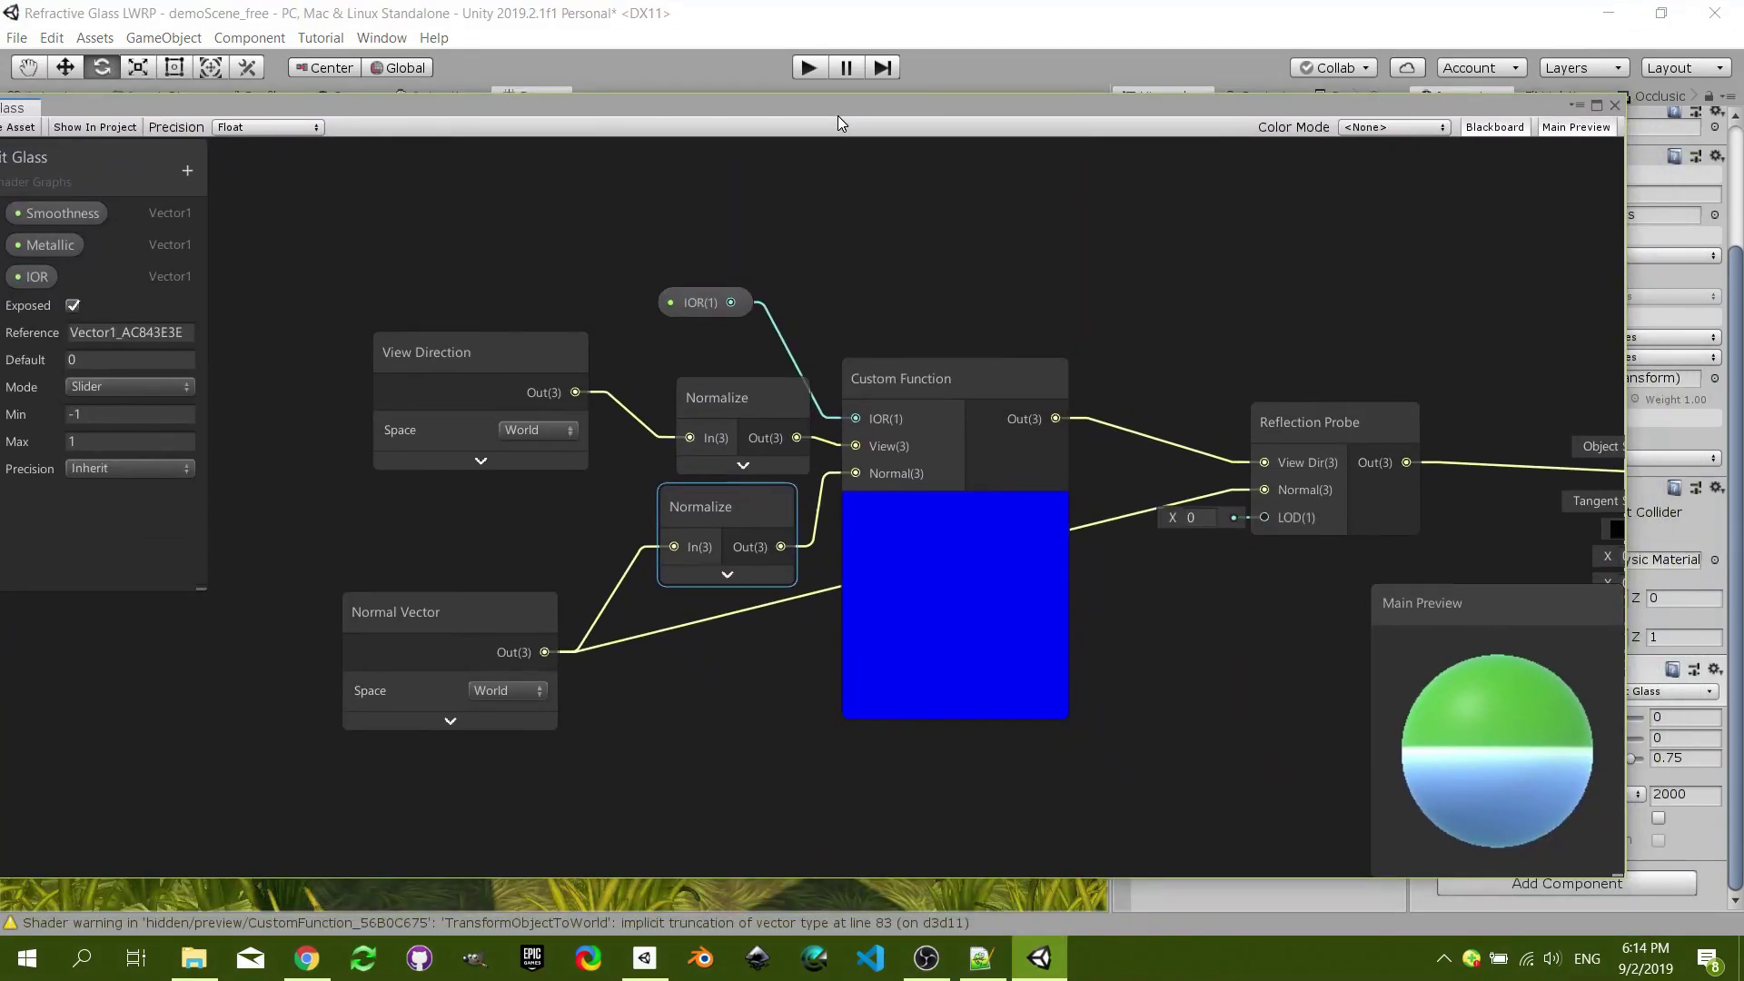
{"action": "middle_click_drag", "start_coordinate": [1186, 466], "coordinate": [521, 476]}
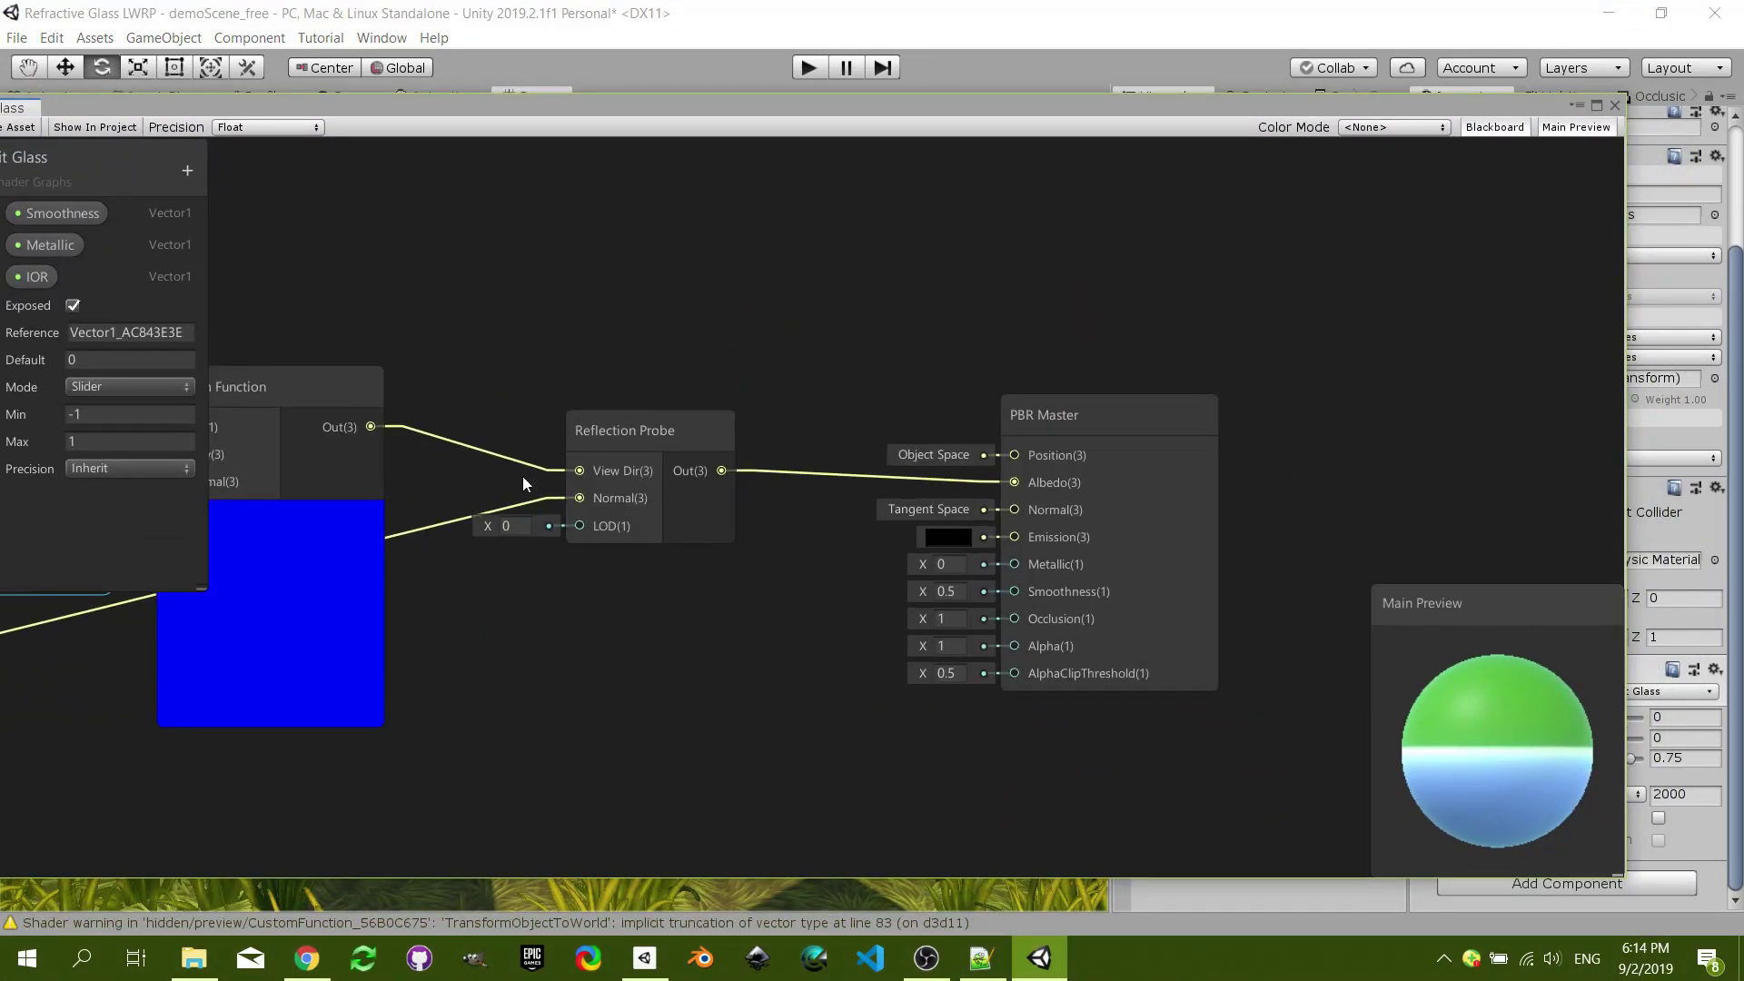
{"action": "left_click_drag", "start_coordinate": [82, 215], "coordinate": [717, 595]}
{"action": "left_click_drag", "start_coordinate": [841, 600], "coordinate": [1015, 592]}
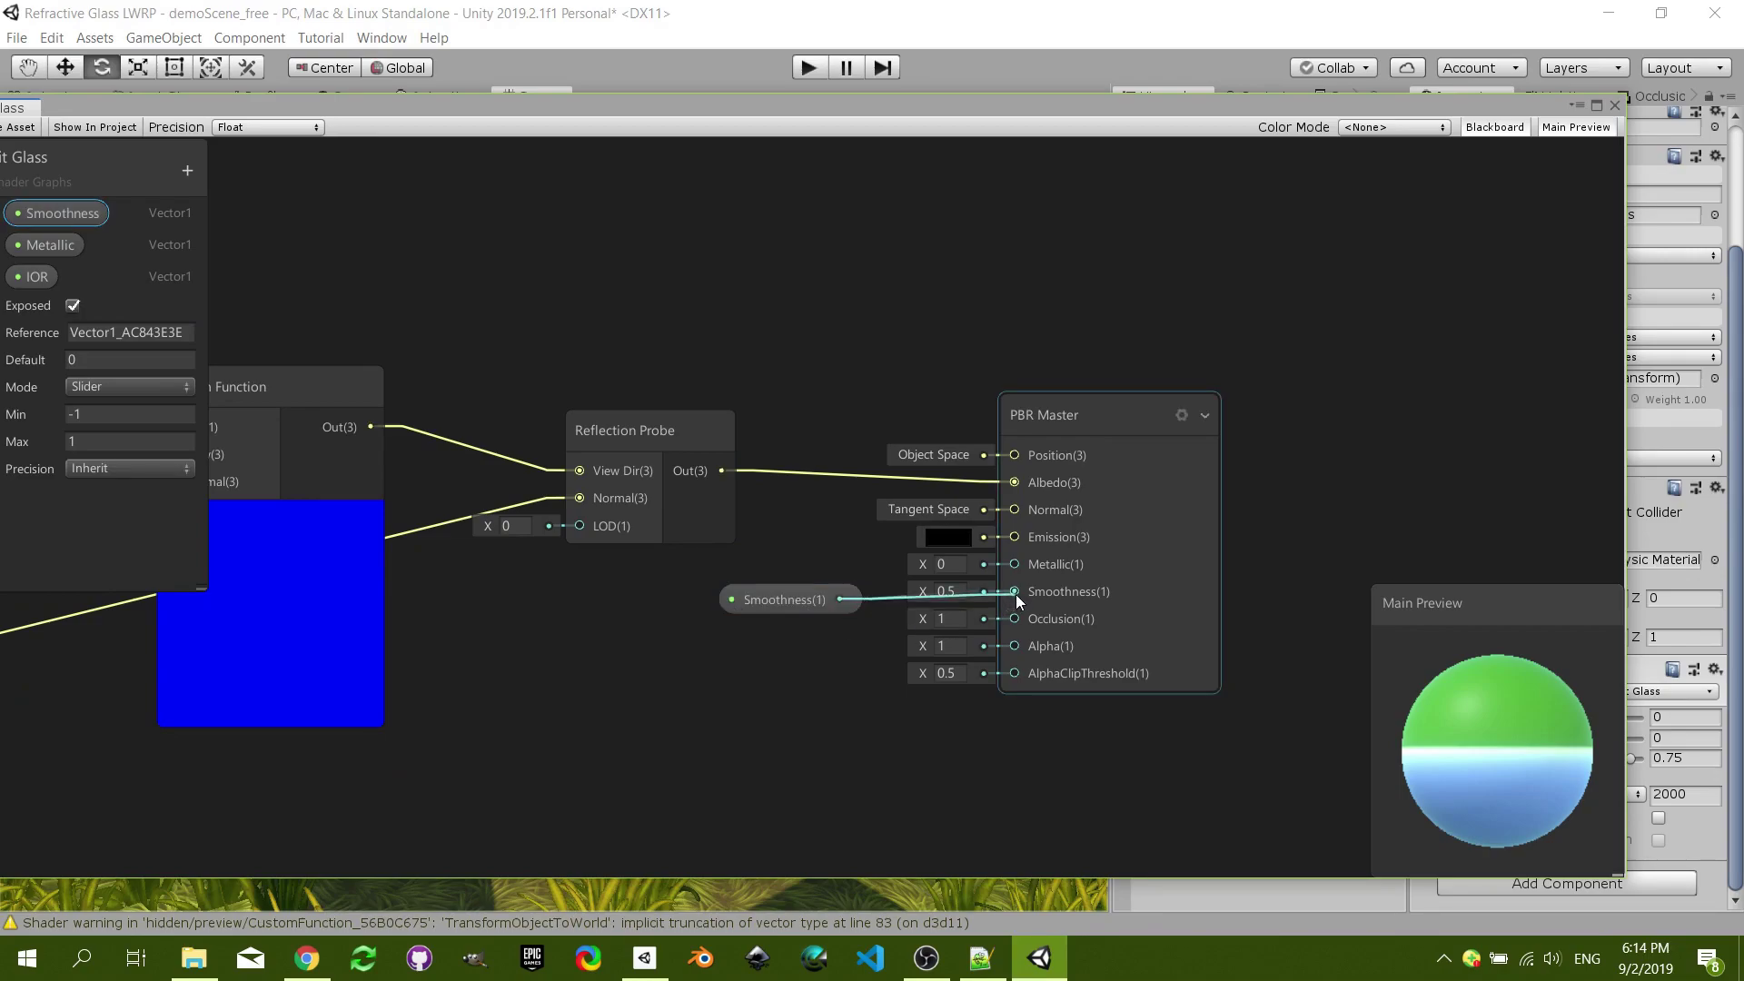
{"action": "left_click", "coordinate": [47, 247]}
- Connect a Metallic property node to the PBR Master and save the graph
{"action": "left_click_drag", "start_coordinate": [762, 665], "coordinate": [1014, 564]}
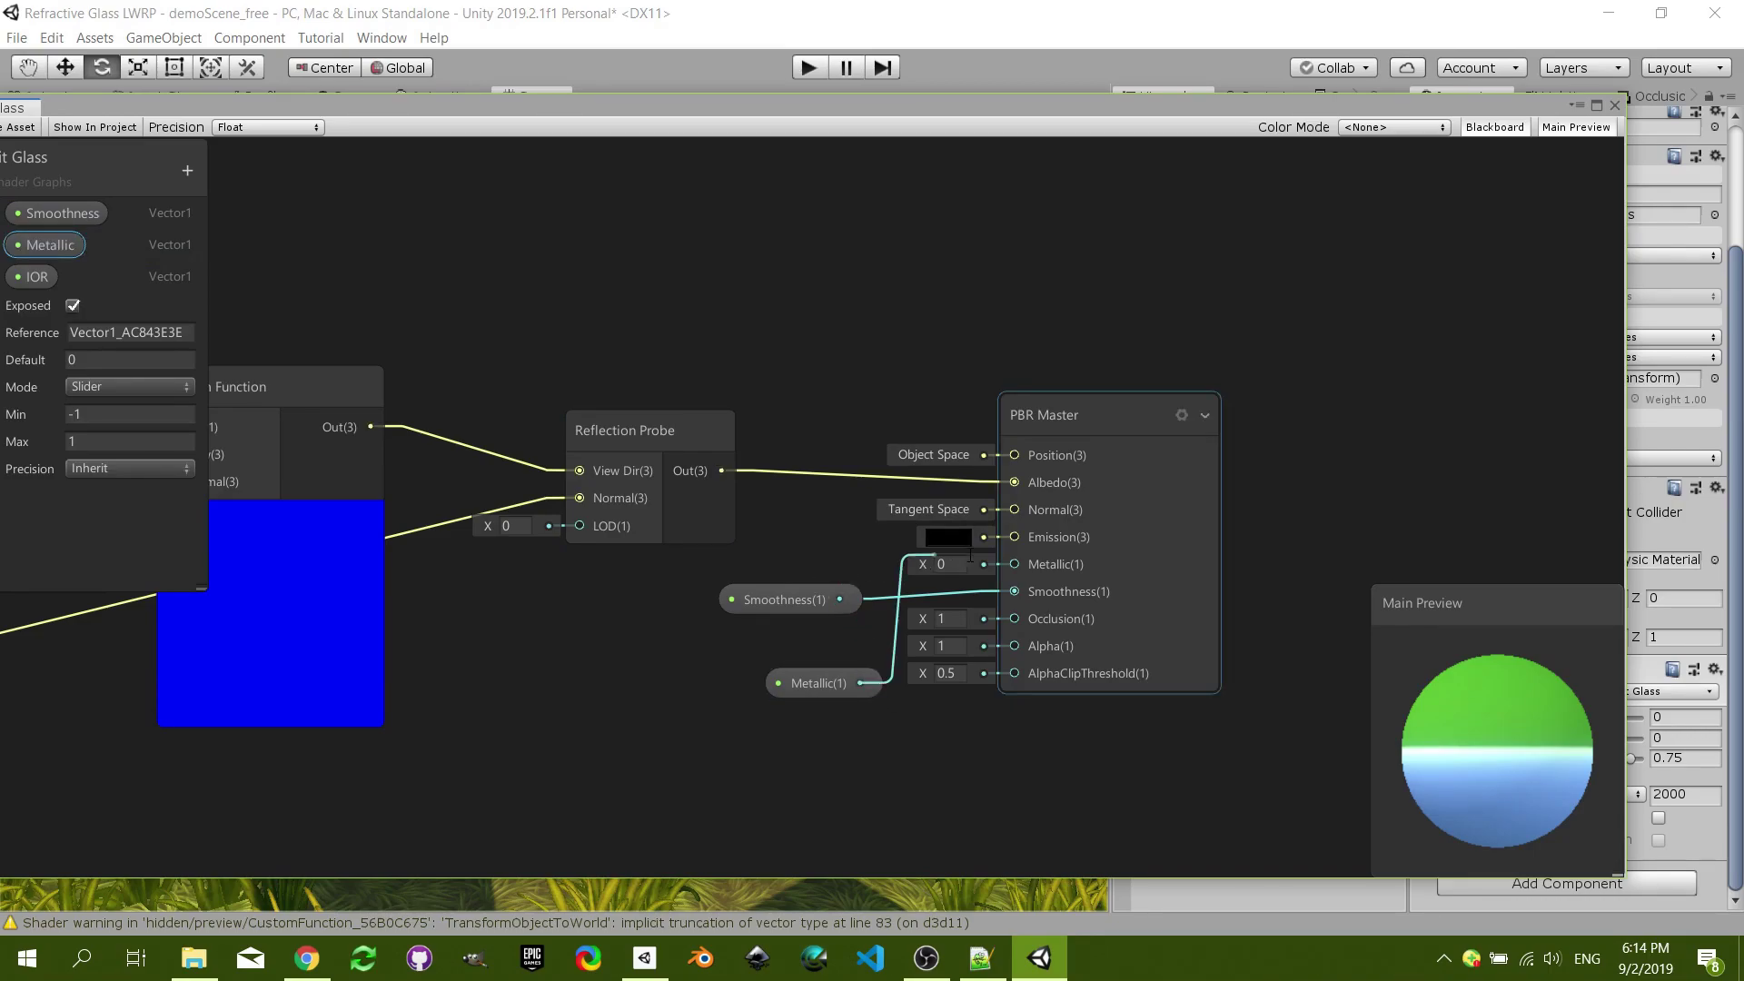
{"action": "left_click", "coordinate": [22, 127]}
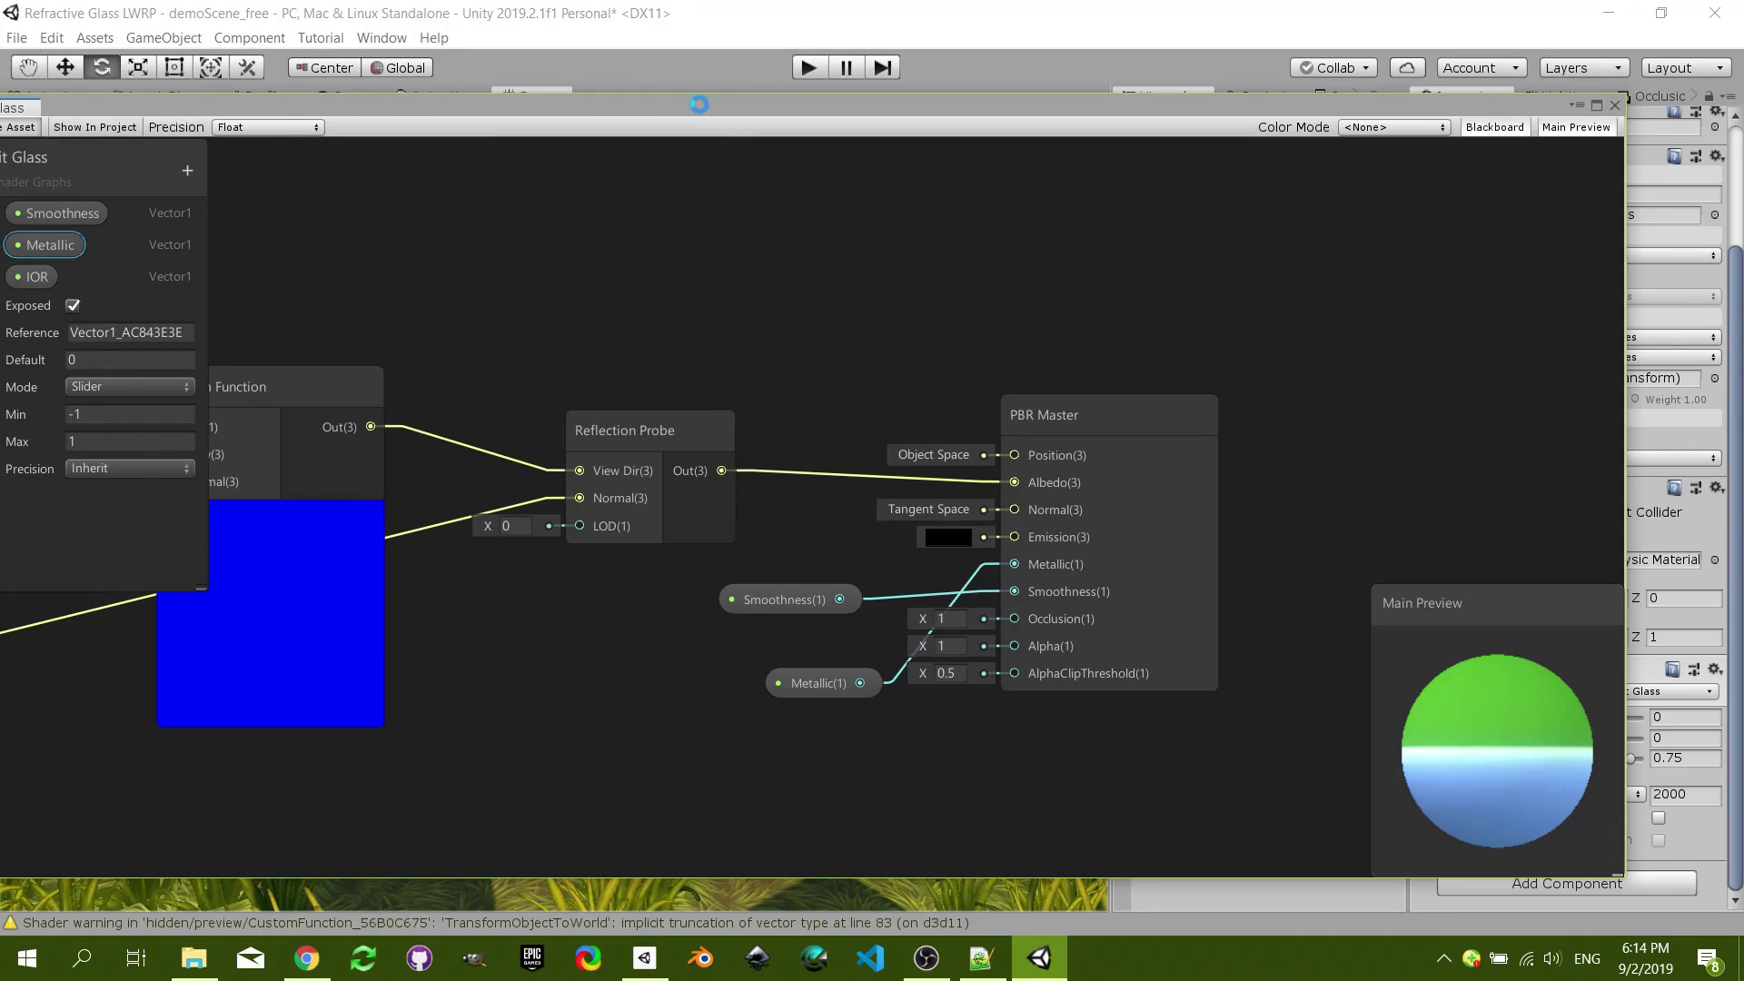
{"action": "left_click_drag", "start_coordinate": [699, 106], "coordinate": [726, 896]}
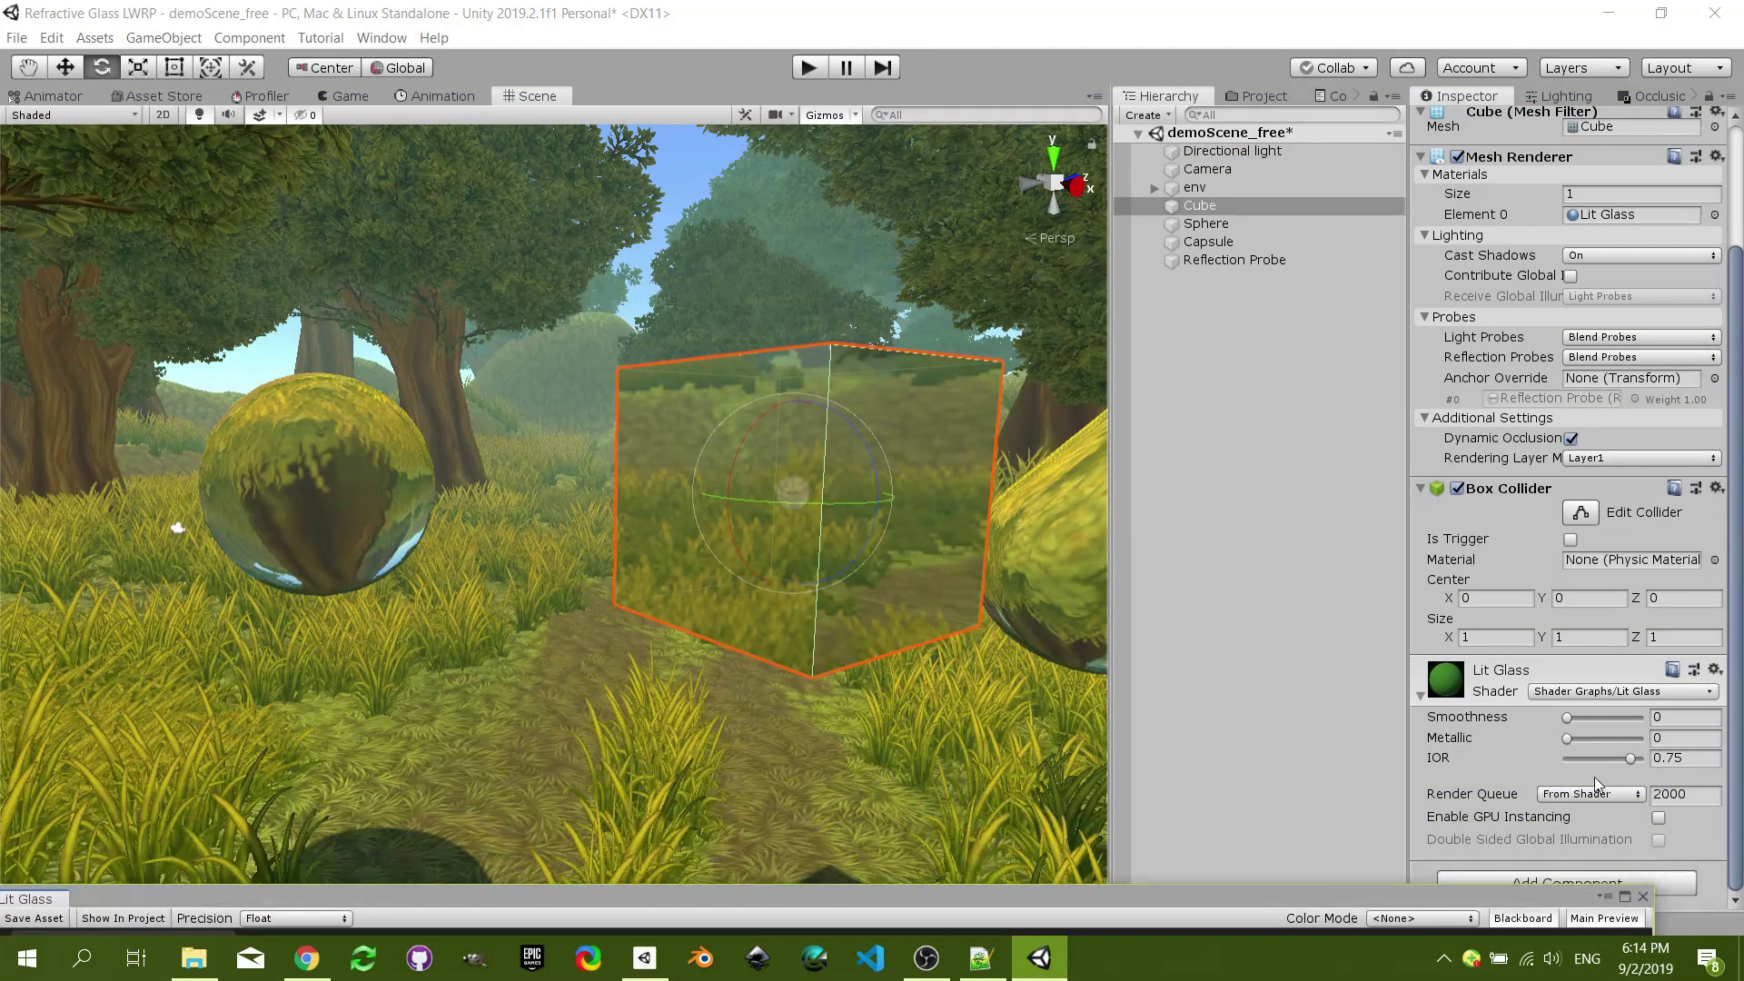
- Set the Lit Glass Smoothness to 1 and Metallic to 0.27
{"action": "left_click_drag", "start_coordinate": [1595, 716], "coordinate": [1671, 719]}
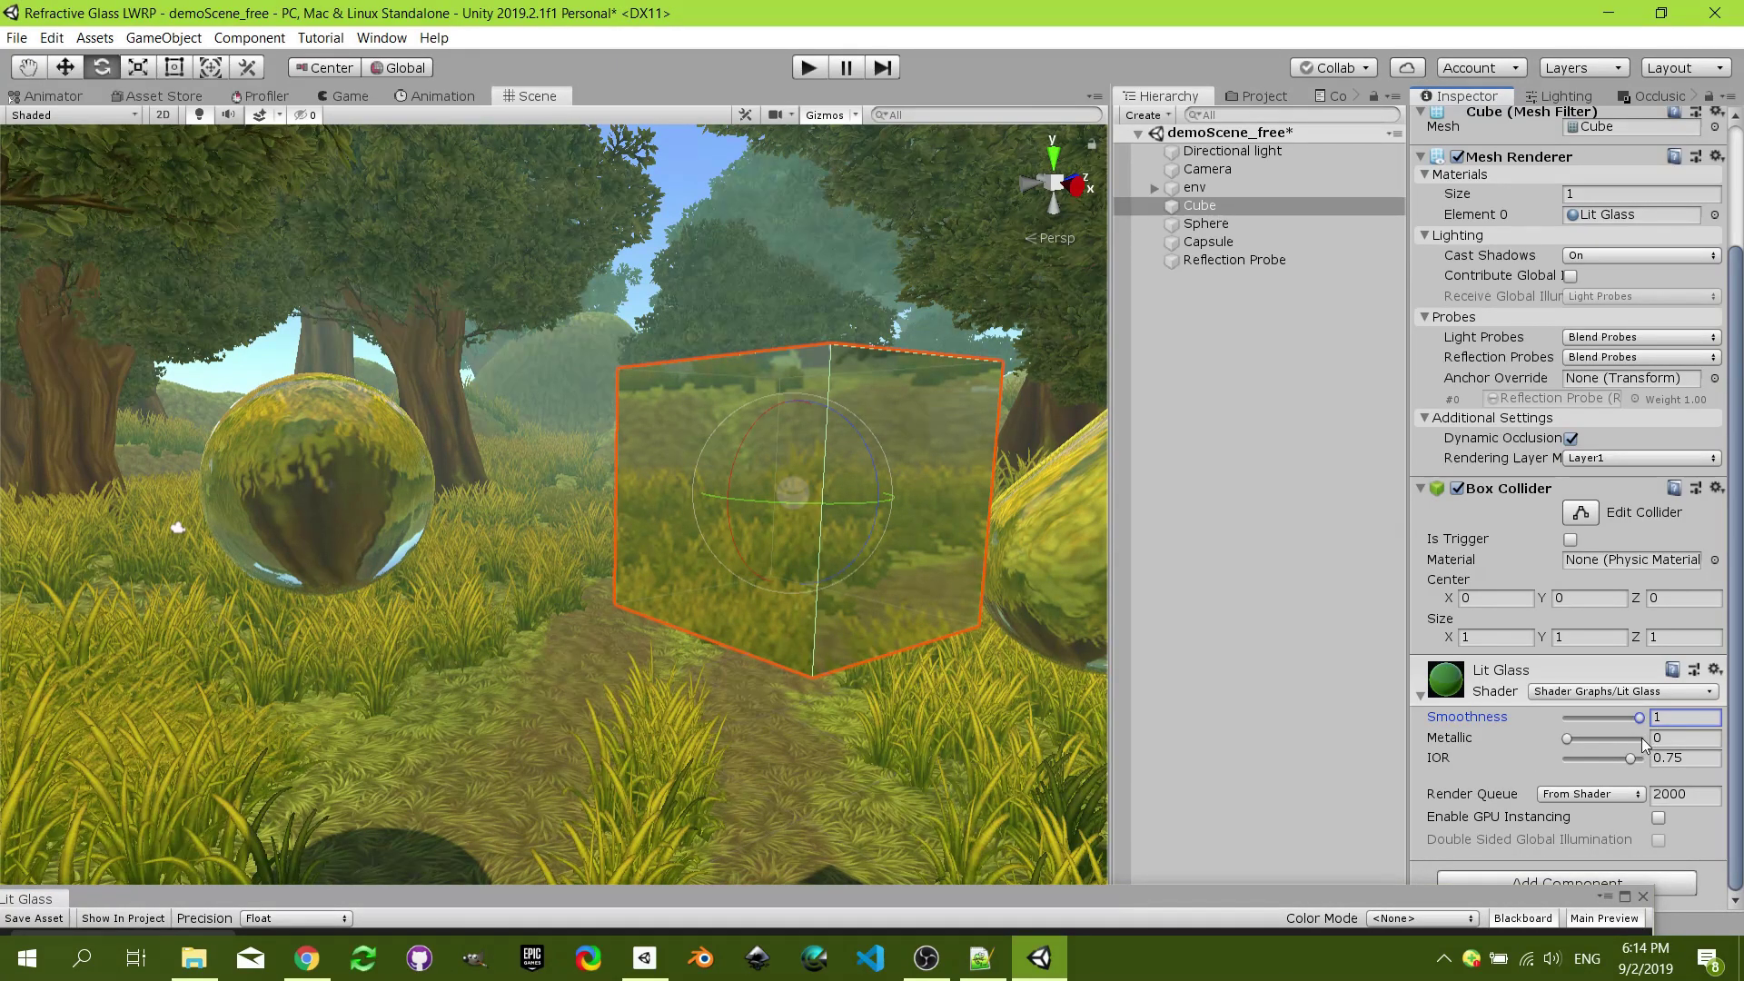
{"action": "left_click", "coordinate": [1569, 740]}
{"action": "left_click_drag", "start_coordinate": [1580, 740], "coordinate": [1654, 739]}
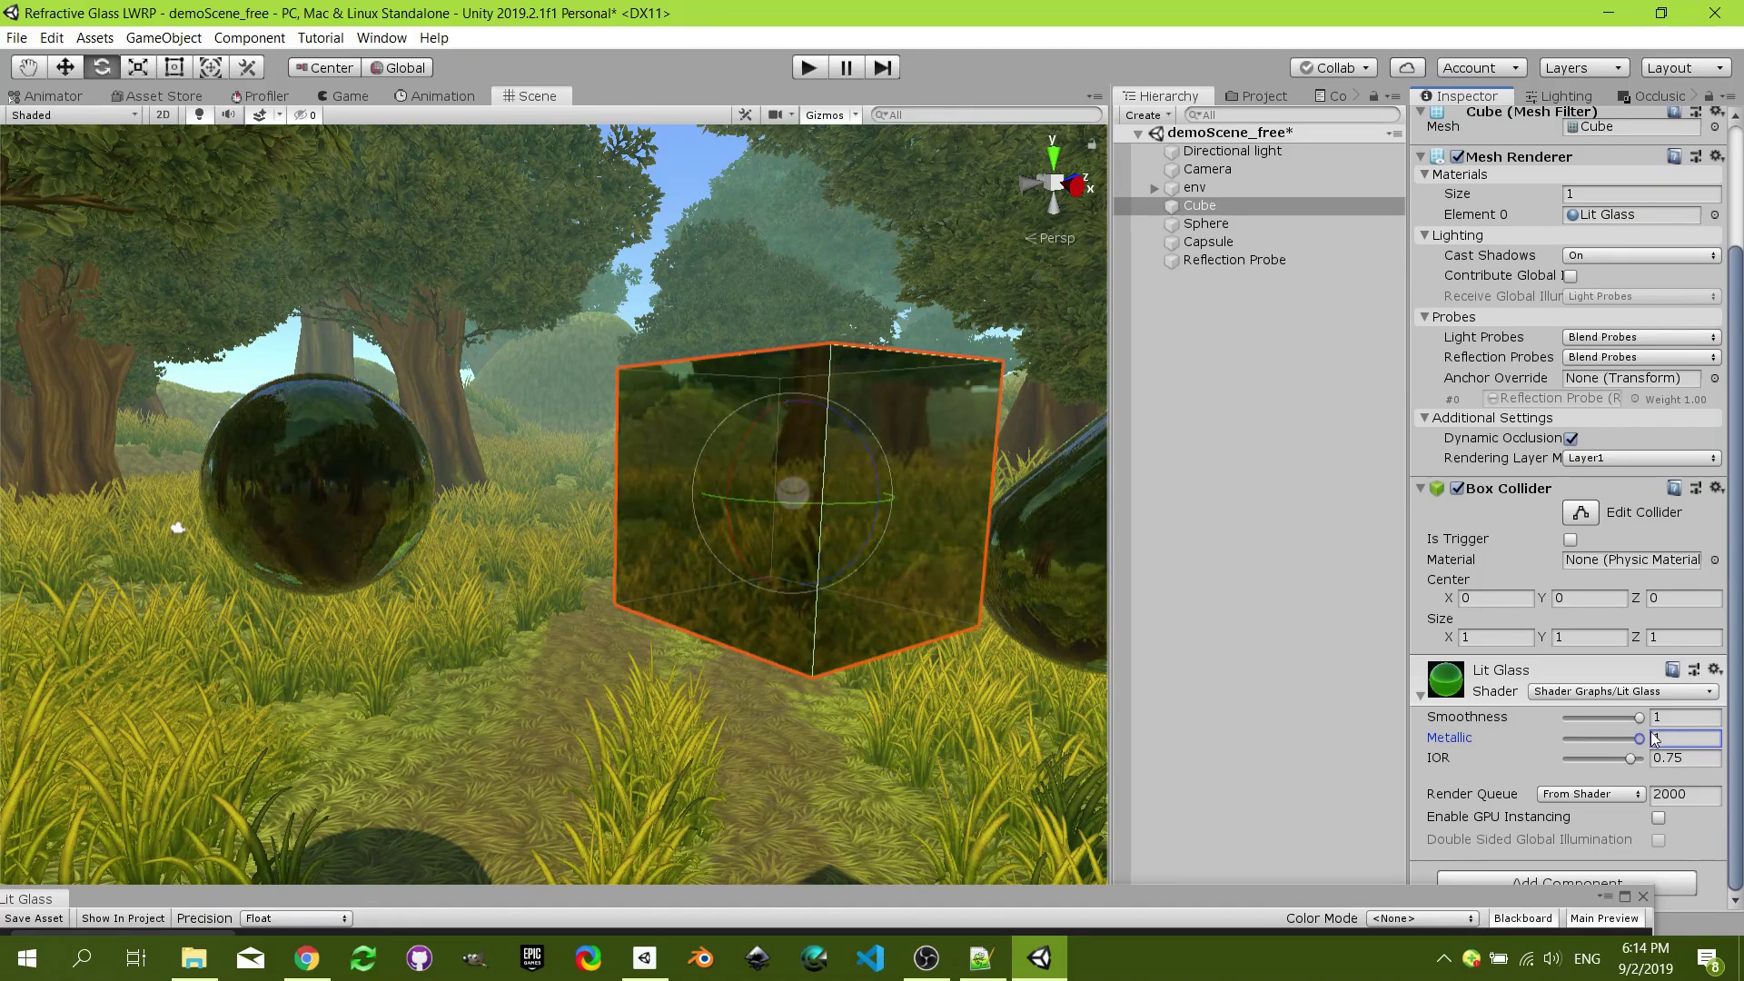
{"action": "scroll", "coordinate": [374, 511], "scroll_direction": "up", "scroll_amount": 10}
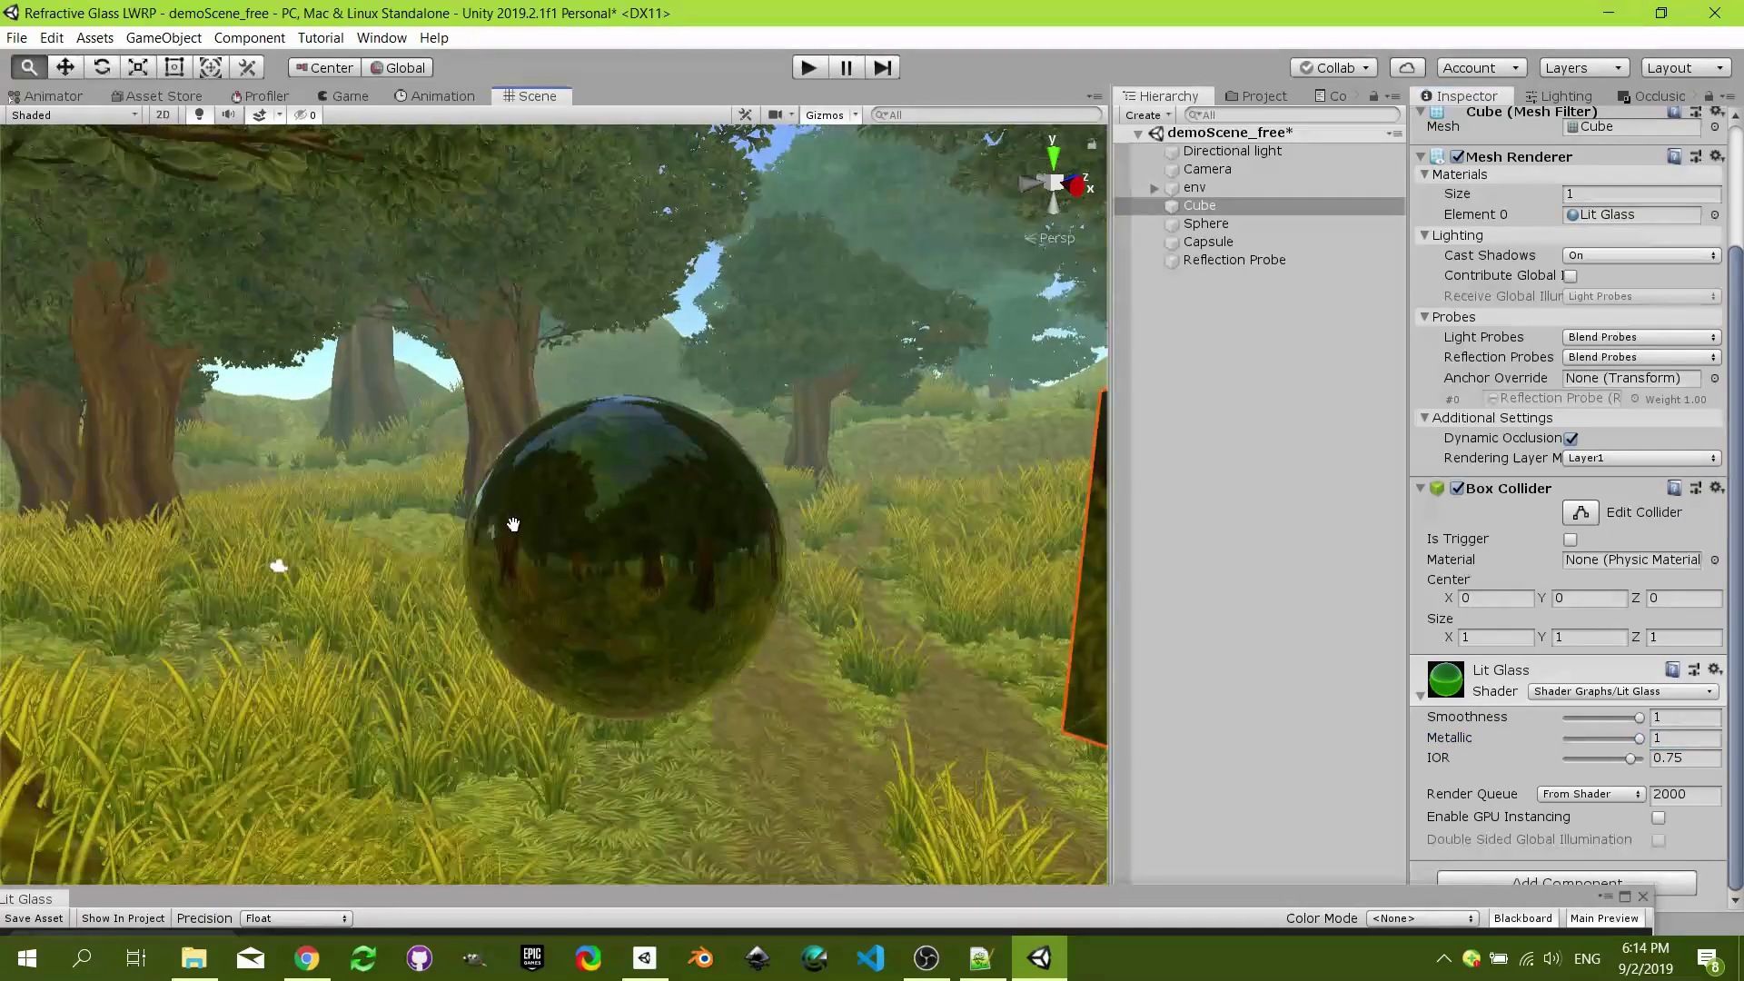
{"action": "left_click_drag", "start_coordinate": [506, 511], "coordinate": [478, 519]}
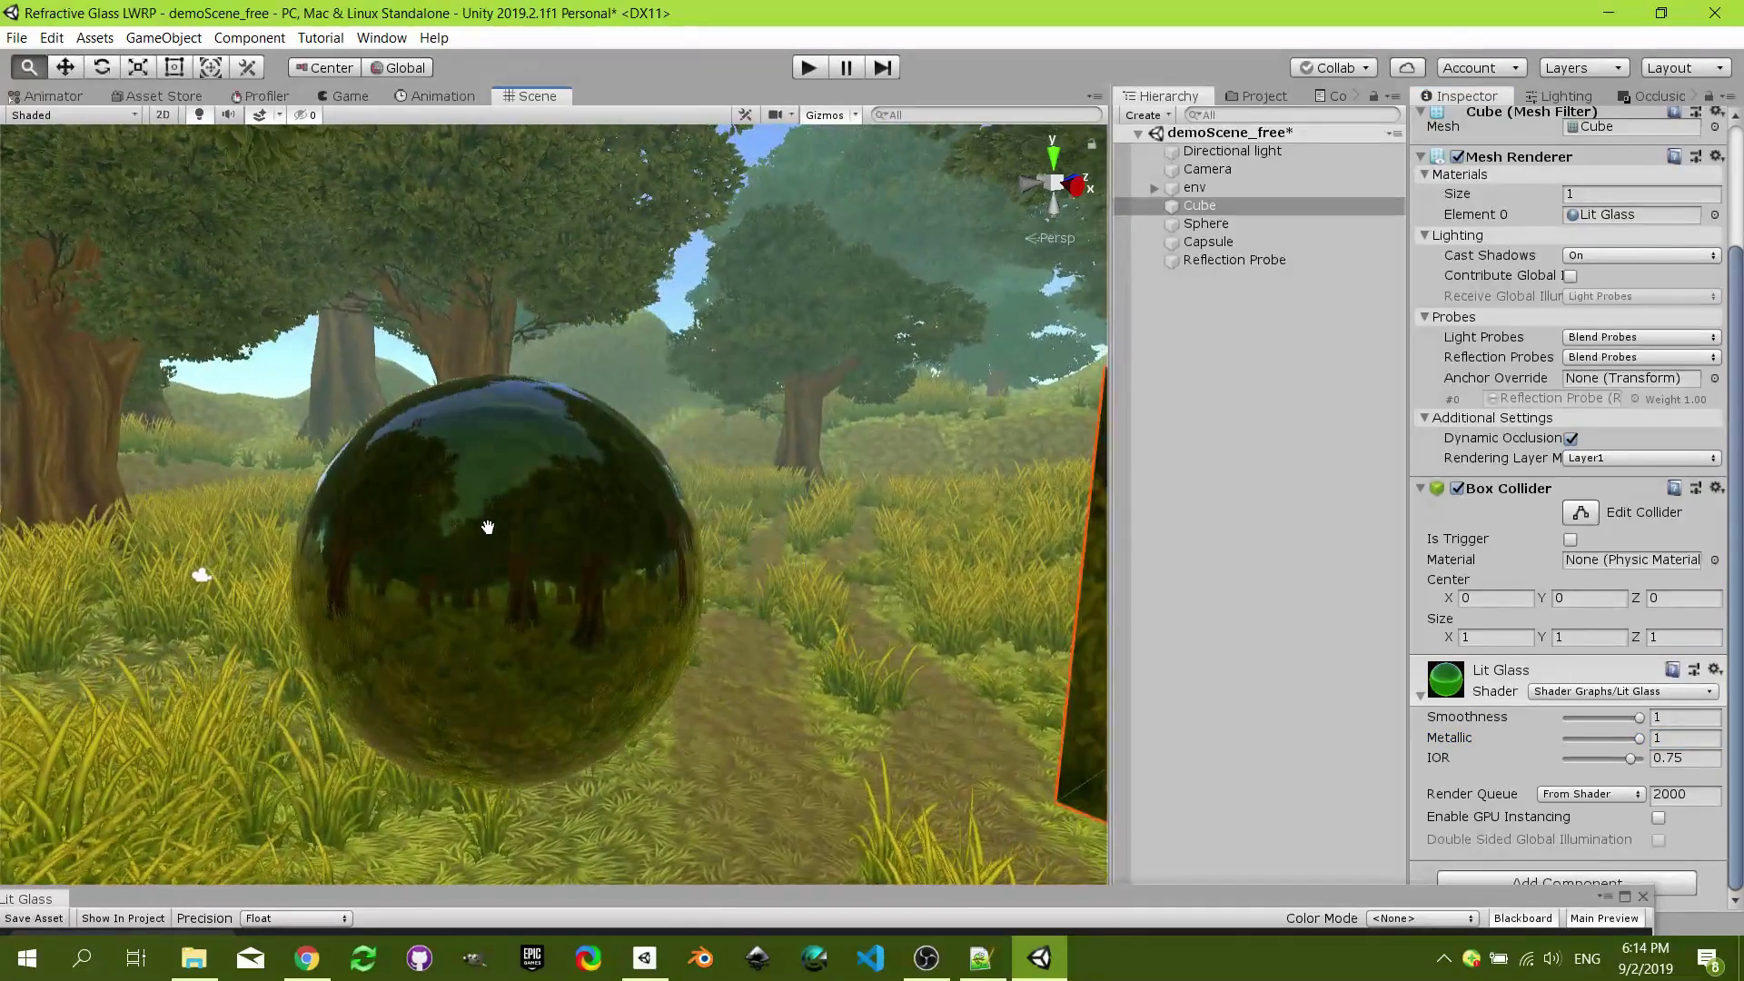
{"action": "scroll", "coordinate": [487, 523], "scroll_direction": "down", "scroll_amount": 5}
{"action": "scroll", "coordinate": [488, 509], "scroll_direction": "up", "scroll_amount": 3}
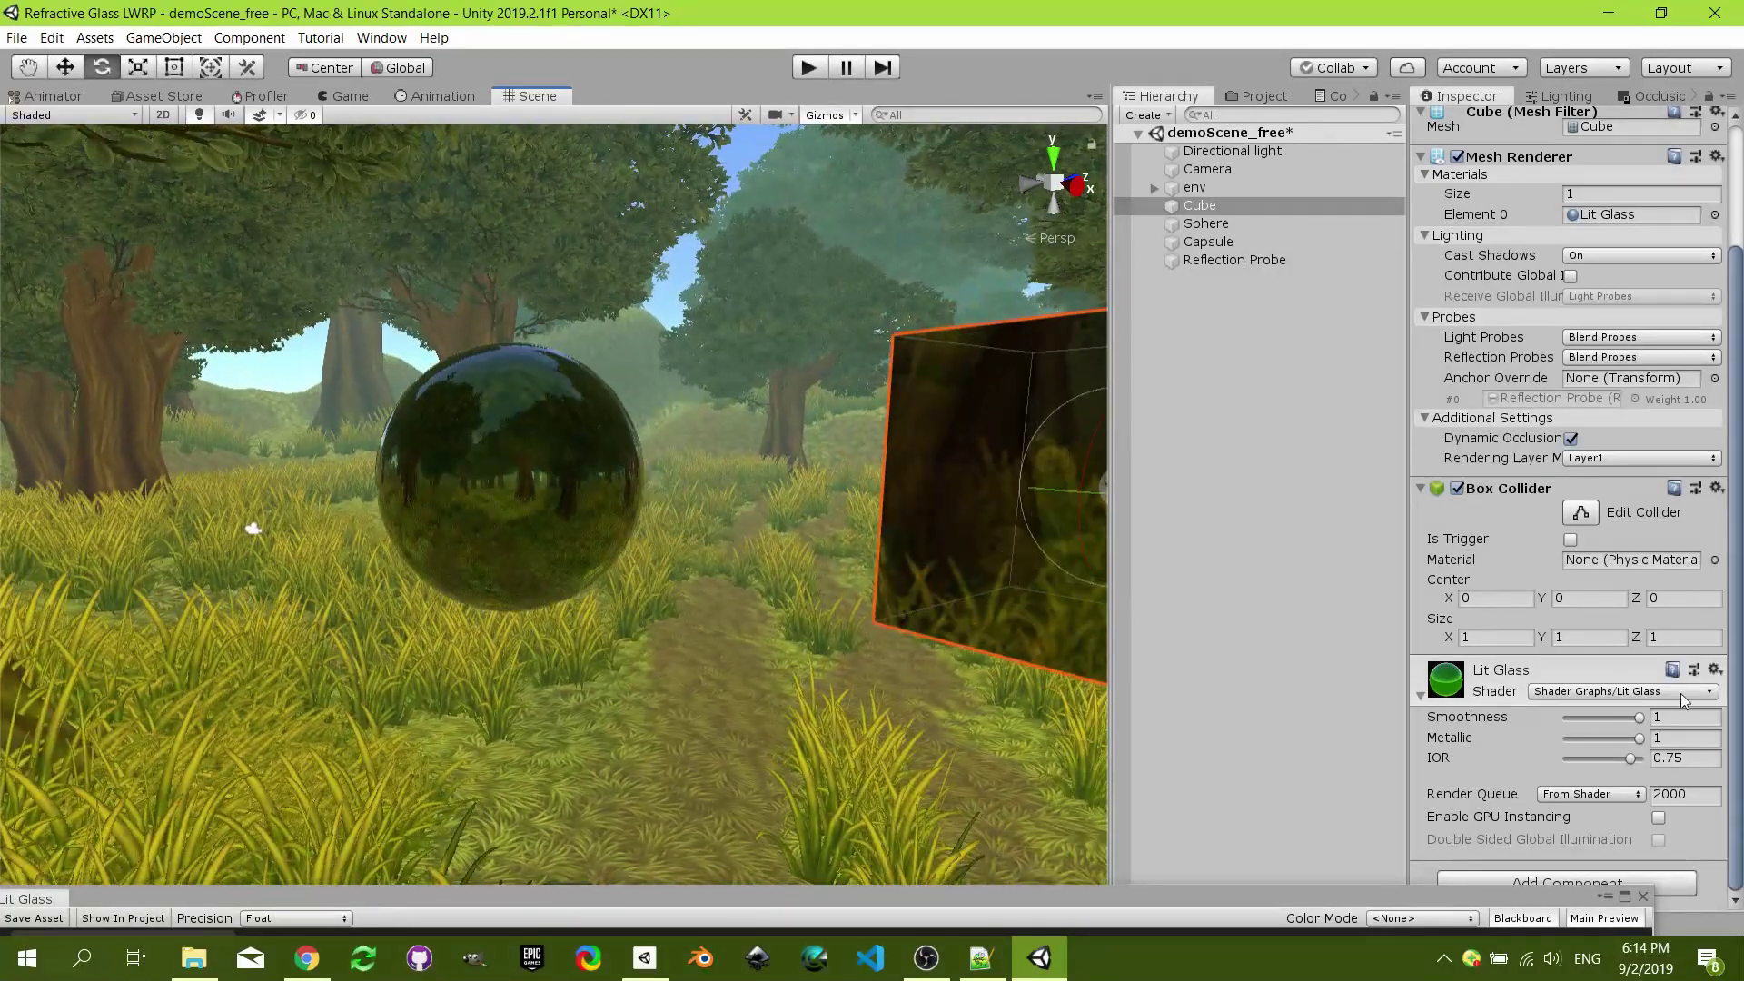
{"action": "left_click_drag", "start_coordinate": [1638, 738], "coordinate": [1585, 738]}
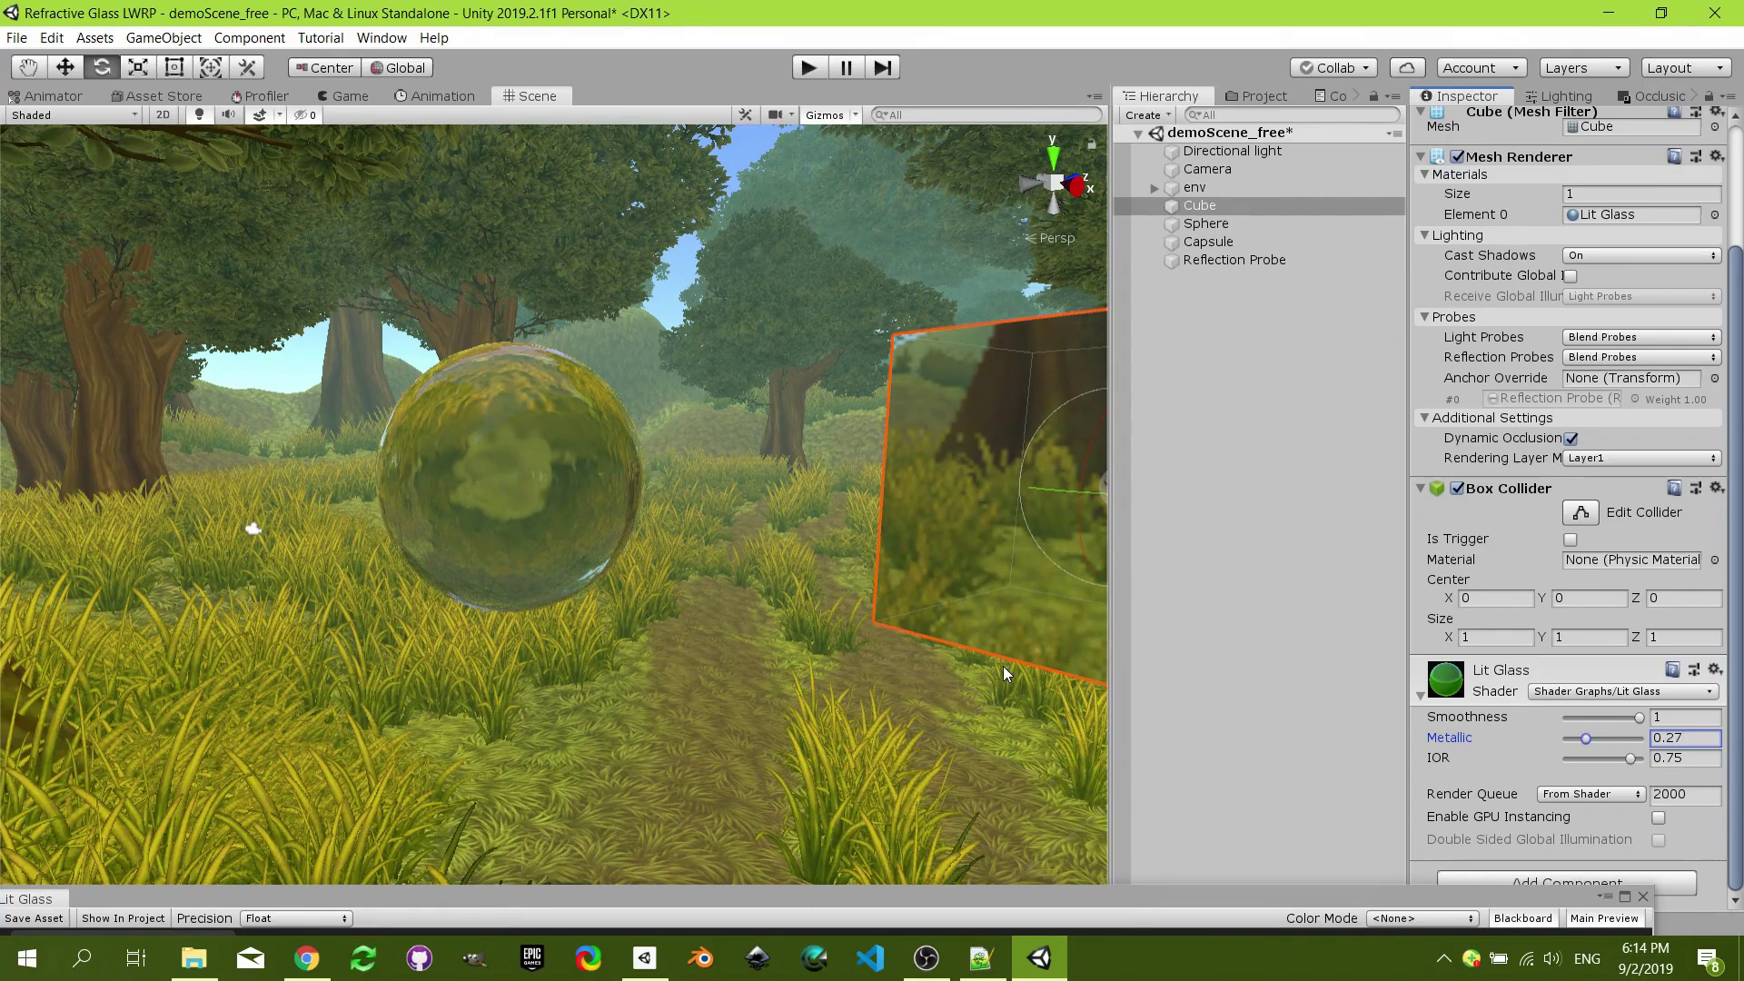
- Lower the Lit Glass IOR to 0.59 with all three glass objects in view
{"action": "scroll", "coordinate": [519, 525], "scroll_direction": "down", "scroll_amount": 2}
{"action": "scroll", "coordinate": [519, 525], "scroll_direction": "up", "scroll_amount": 2}
{"action": "scroll", "coordinate": [514, 522], "scroll_direction": "down", "scroll_amount": 2}
{"action": "left_click_drag", "start_coordinate": [508, 519], "coordinate": [633, 559]}
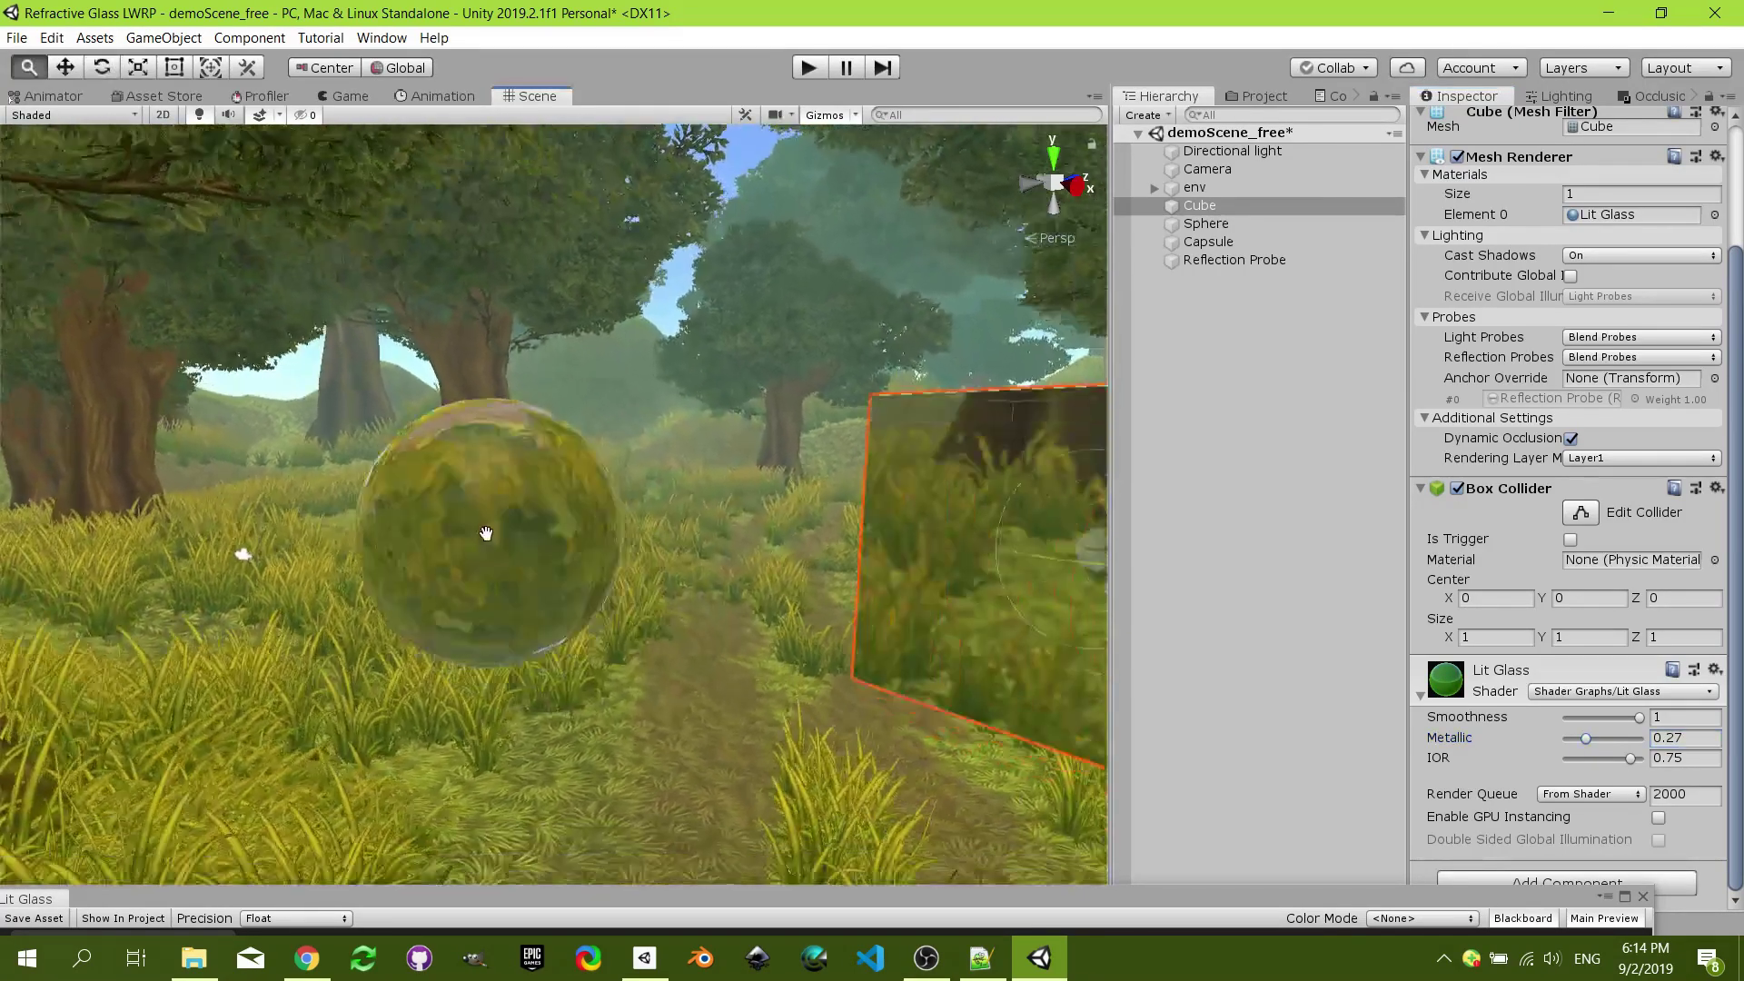
{"action": "middle_click_drag", "start_coordinate": [632, 558], "coordinate": [602, 511]}
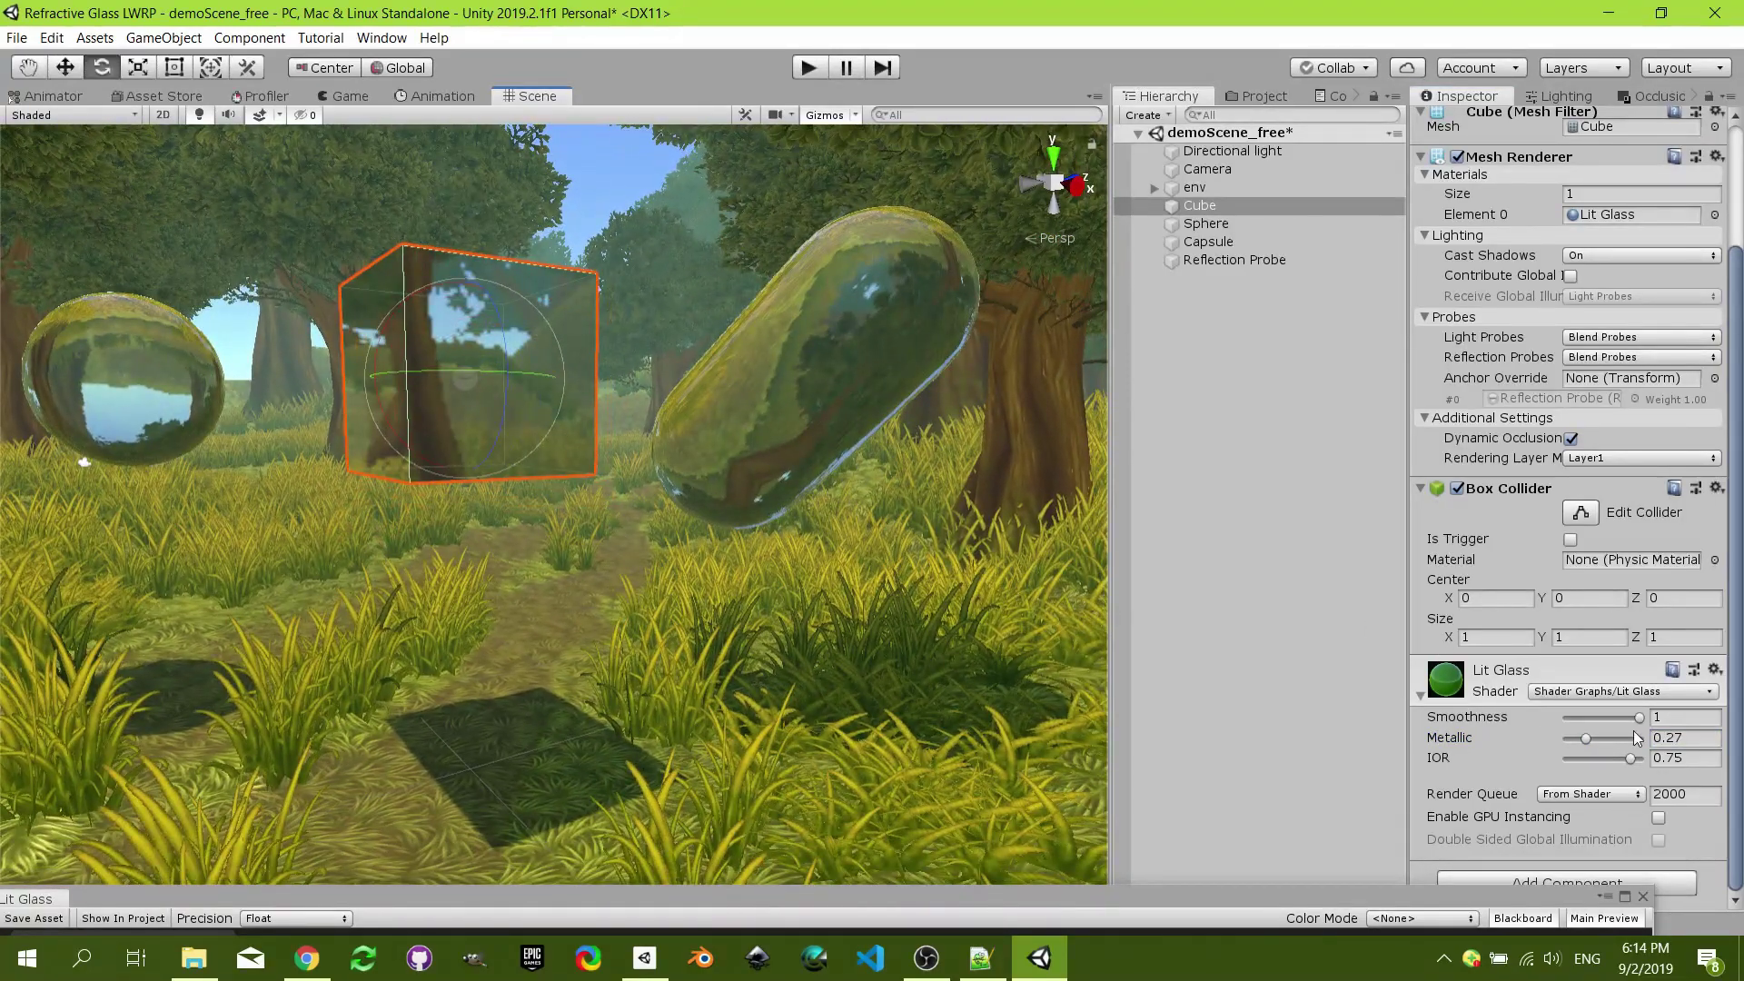
{"action": "left_click_drag", "start_coordinate": [1625, 760], "coordinate": [1627, 763]}
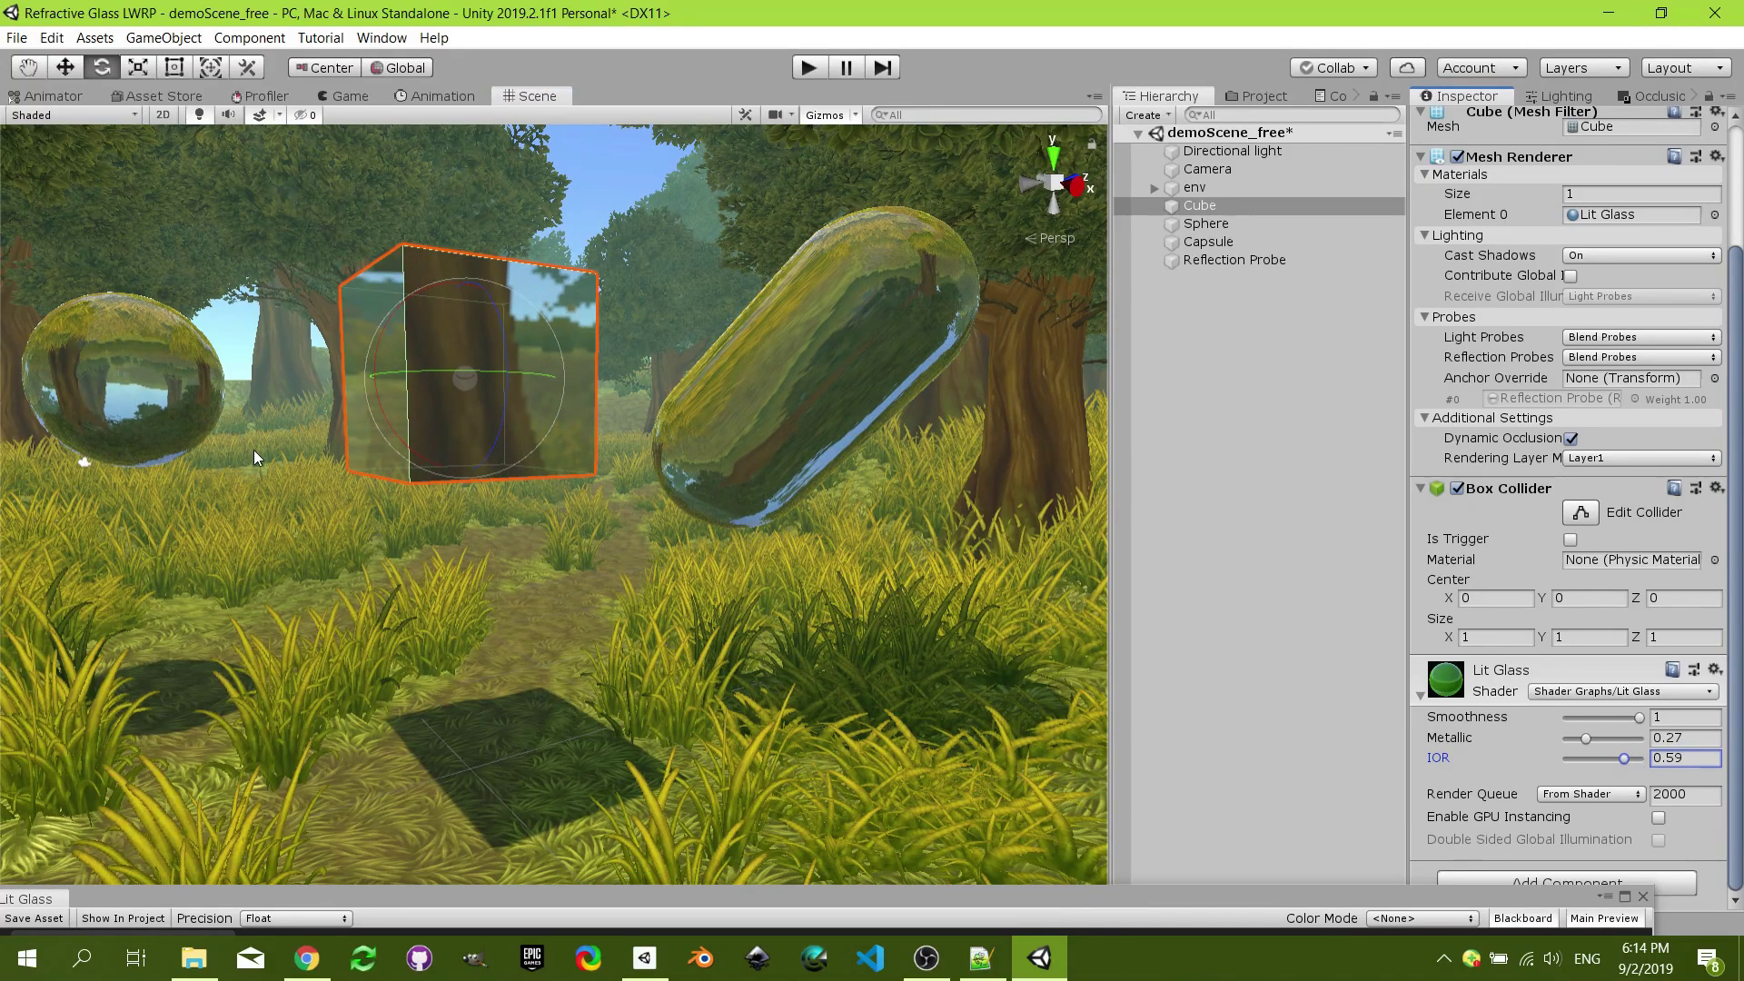
{"action": "middle_click_drag", "start_coordinate": [254, 458], "coordinate": [581, 518]}
{"action": "scroll", "coordinate": [385, 488], "scroll_direction": "up", "scroll_amount": 3}
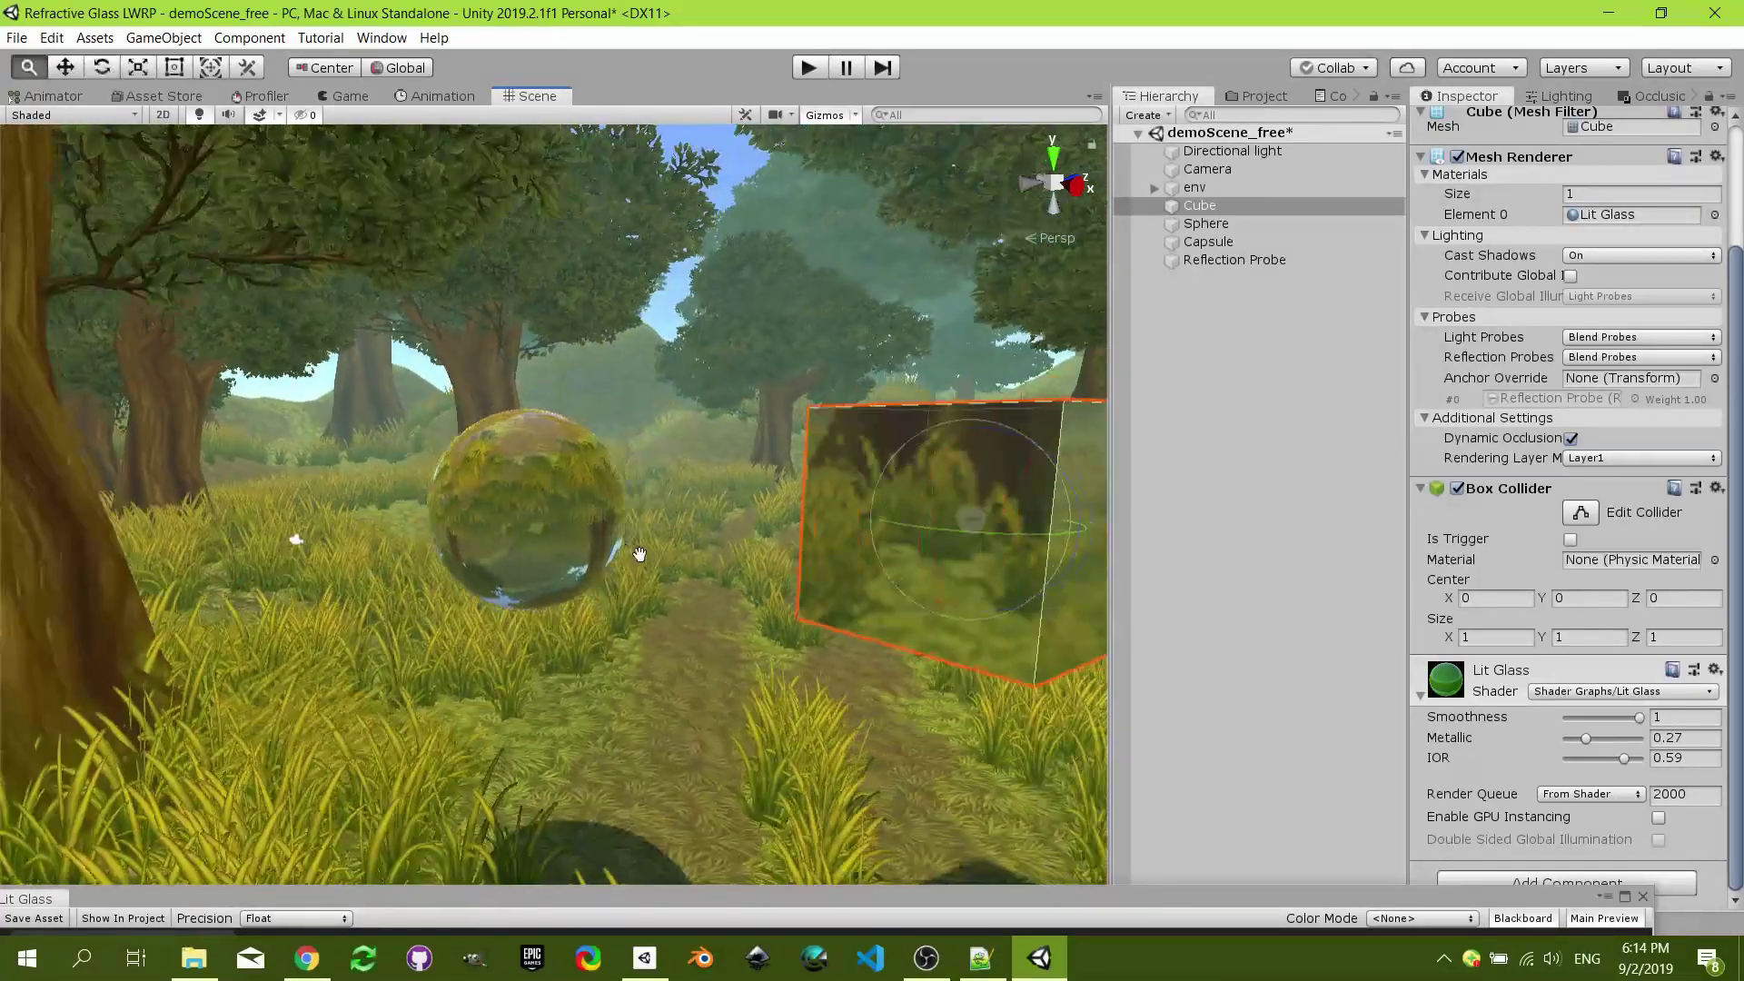
{"action": "key", "text": "e"}
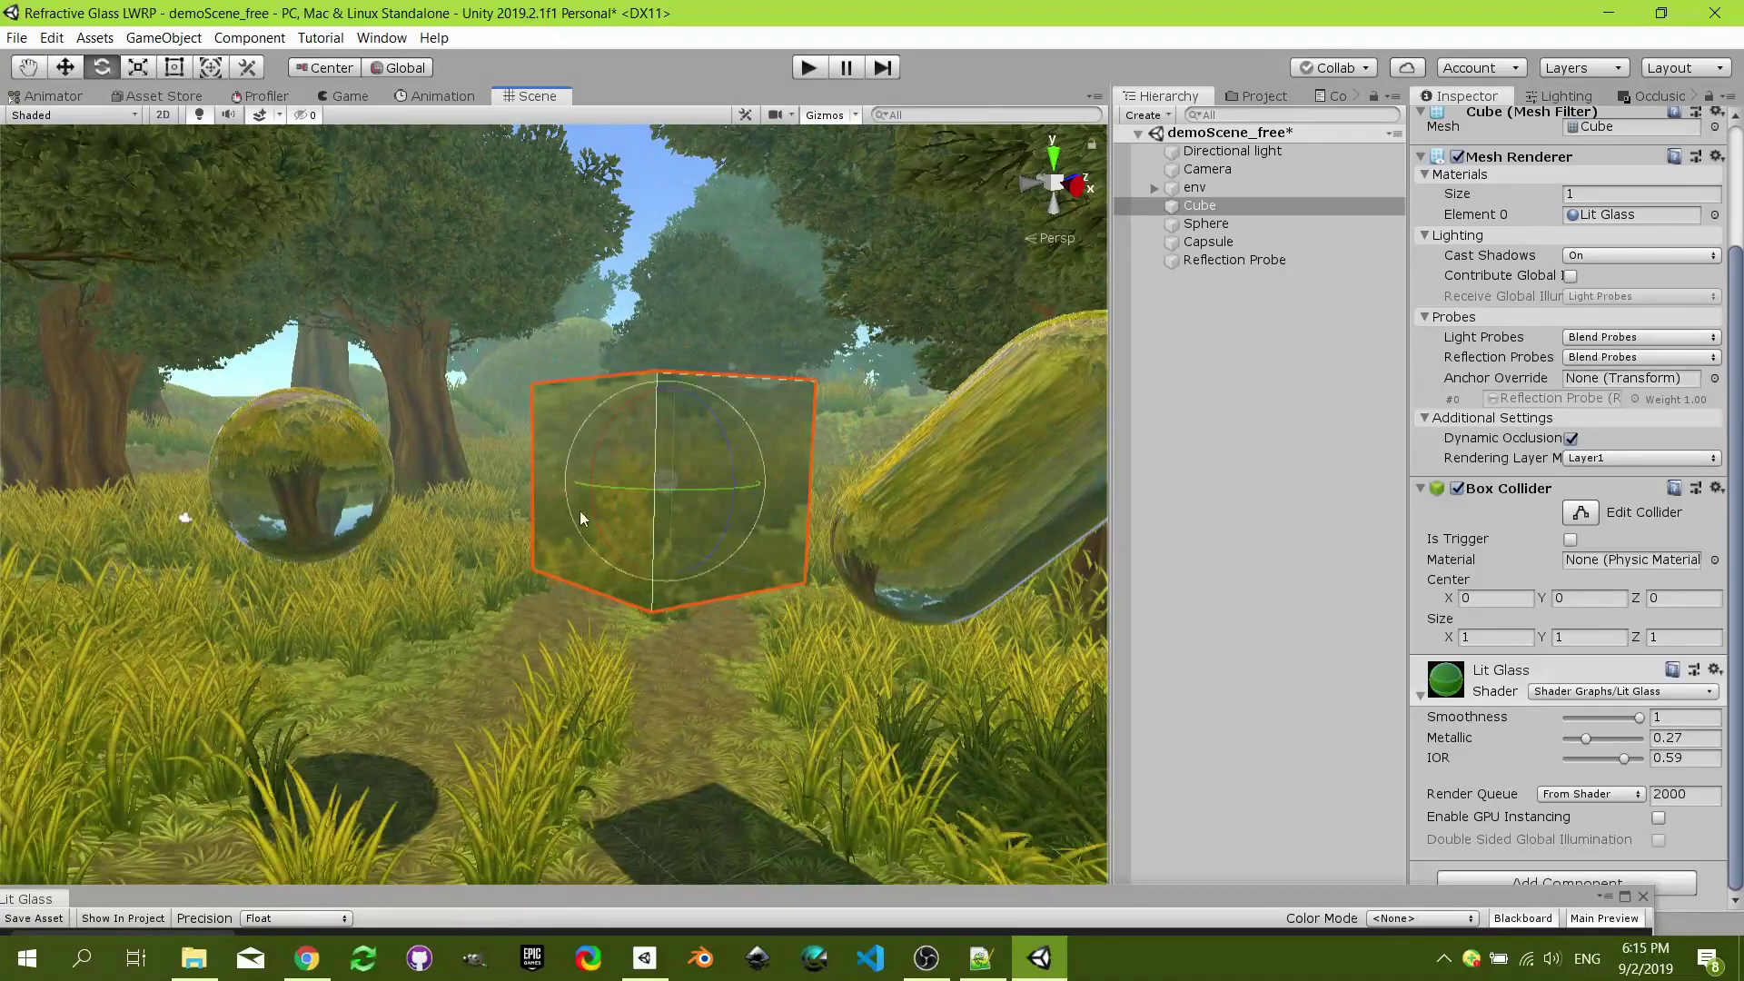